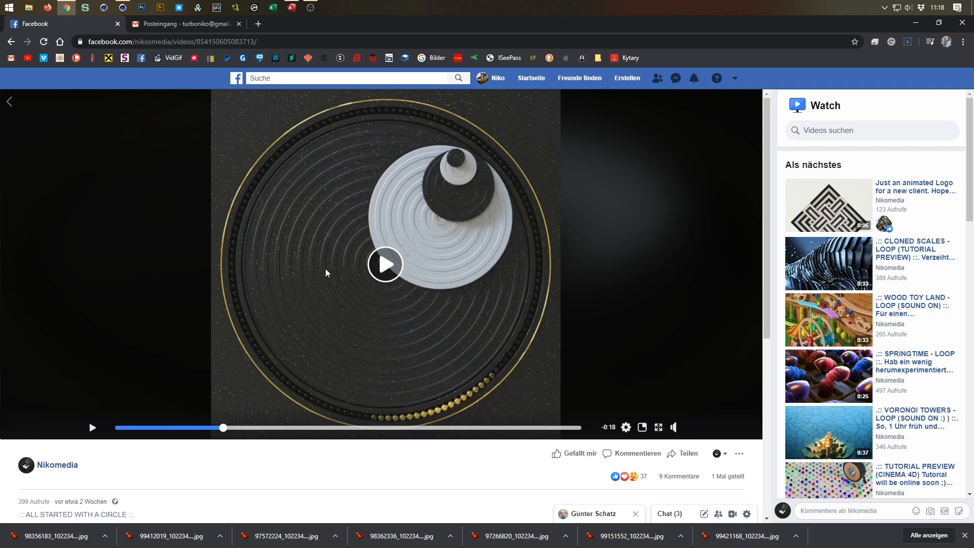
- Play the nested-circle animation video in the browser as a reference and pause it
left_click(379, 264)
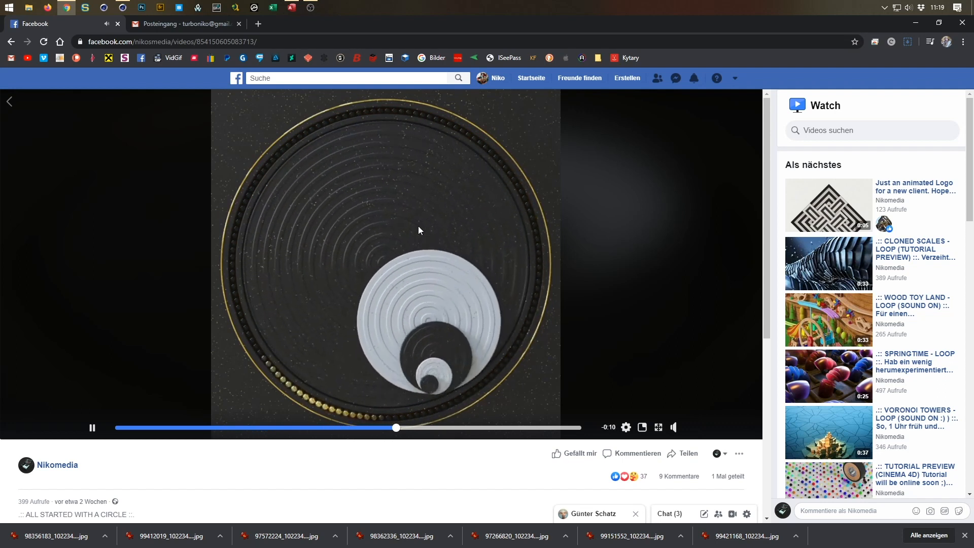
left_click(388, 273)
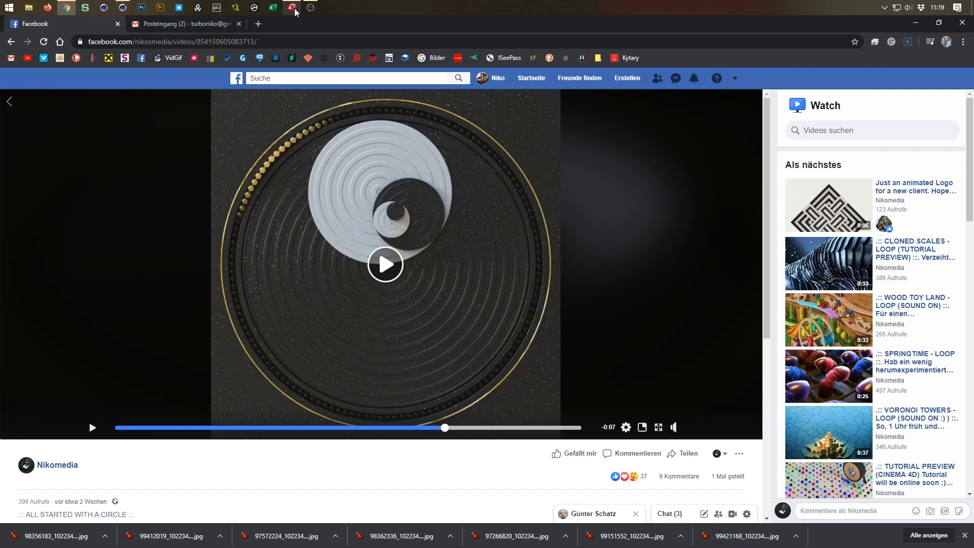
mouse_move(296, 12)
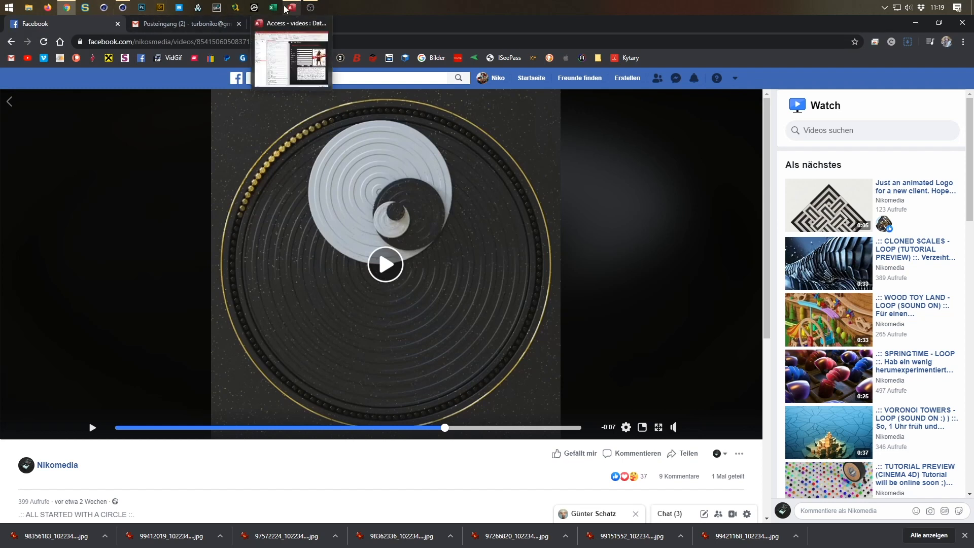
- Switch to Cinema 4D, maximize the top view and add a circle spline
left_click(122, 7)
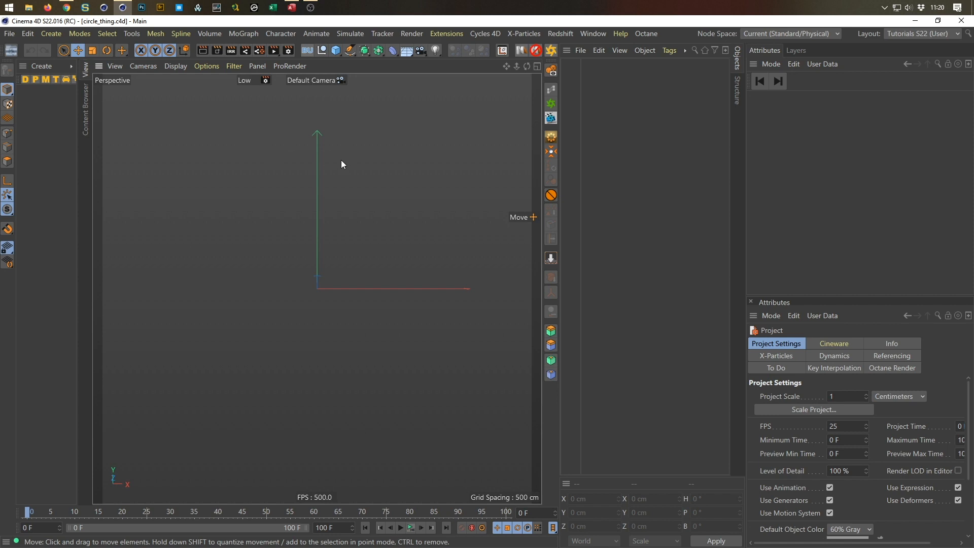
left_click(70, 10)
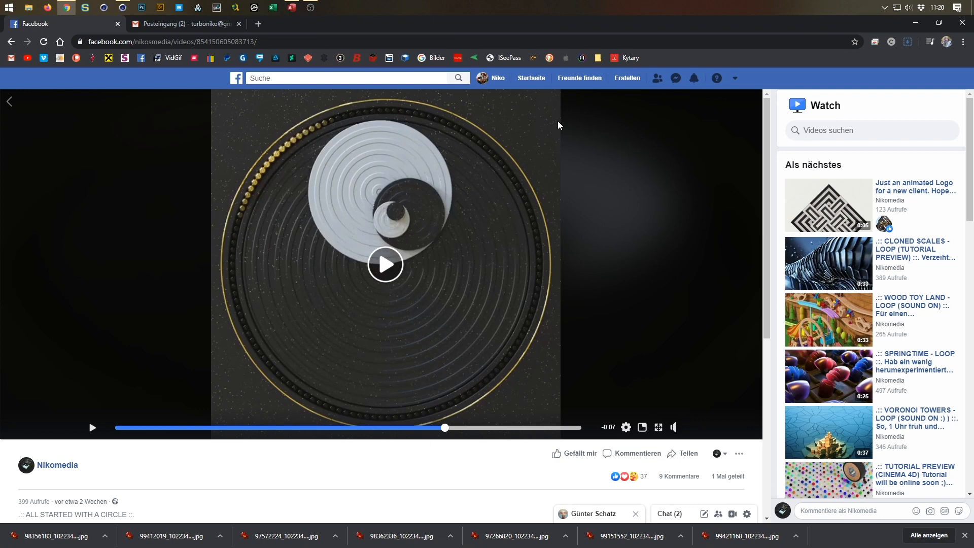
left_click(914, 24)
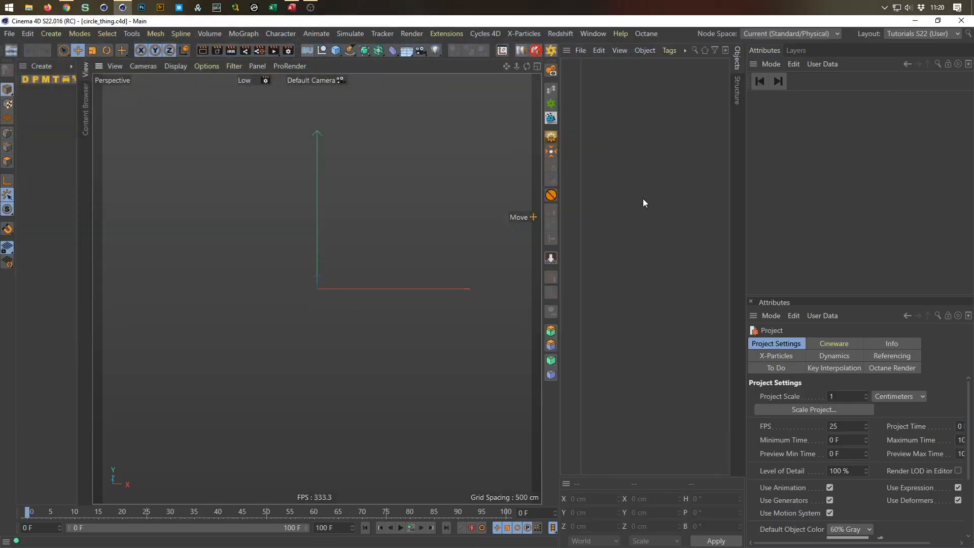
middle_click(340, 213)
middle_click(357, 194)
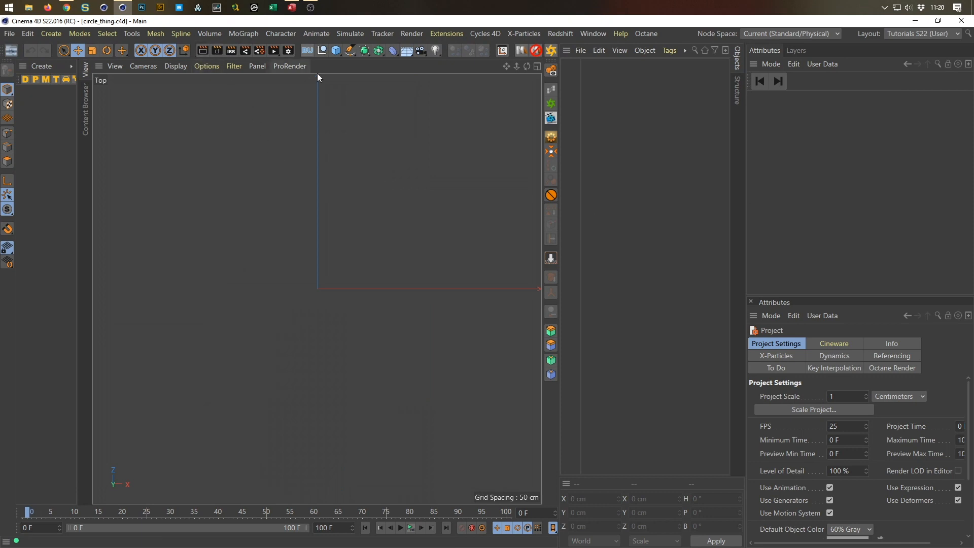
left_click(352, 52)
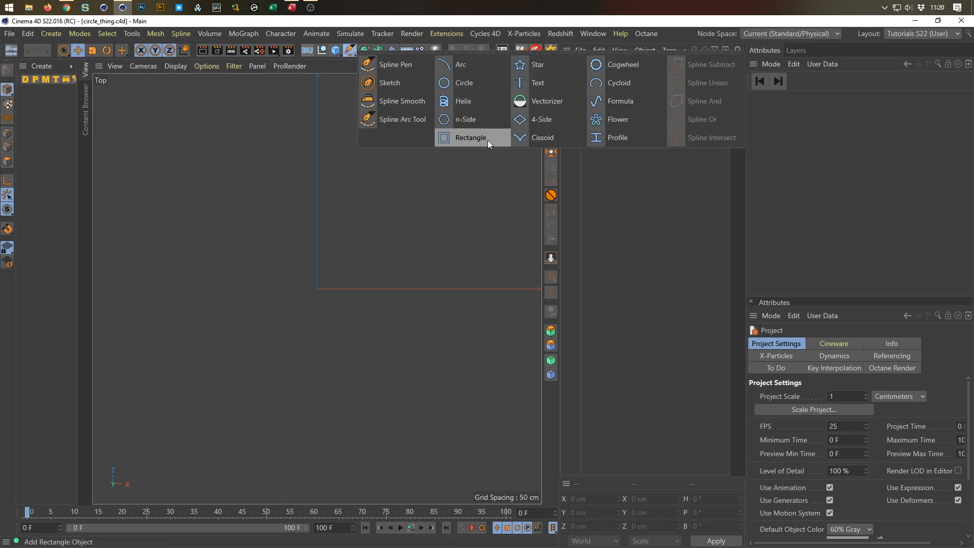
left_click(486, 87)
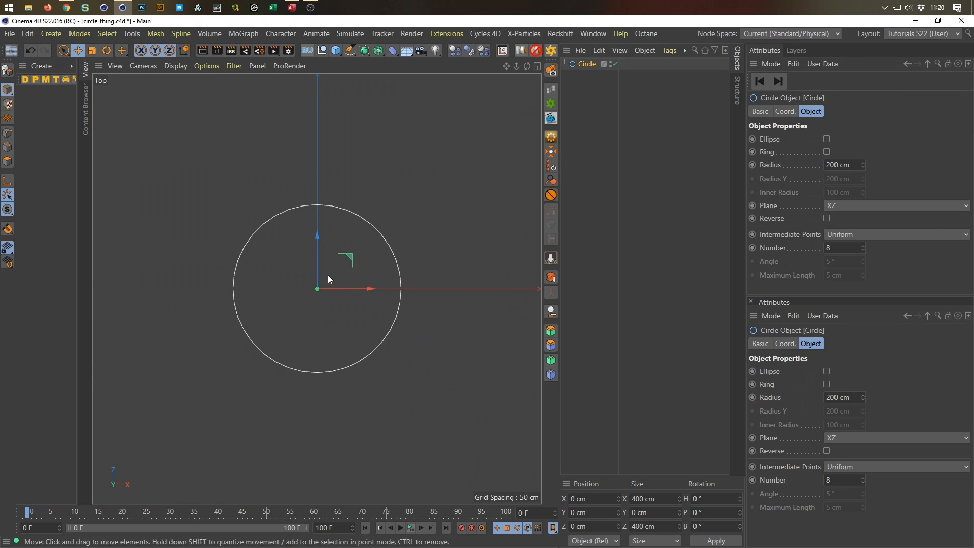
- Set the circle's intermediate points to Subdivided with an angle of 90°
scroll(315, 257, "up", 5)
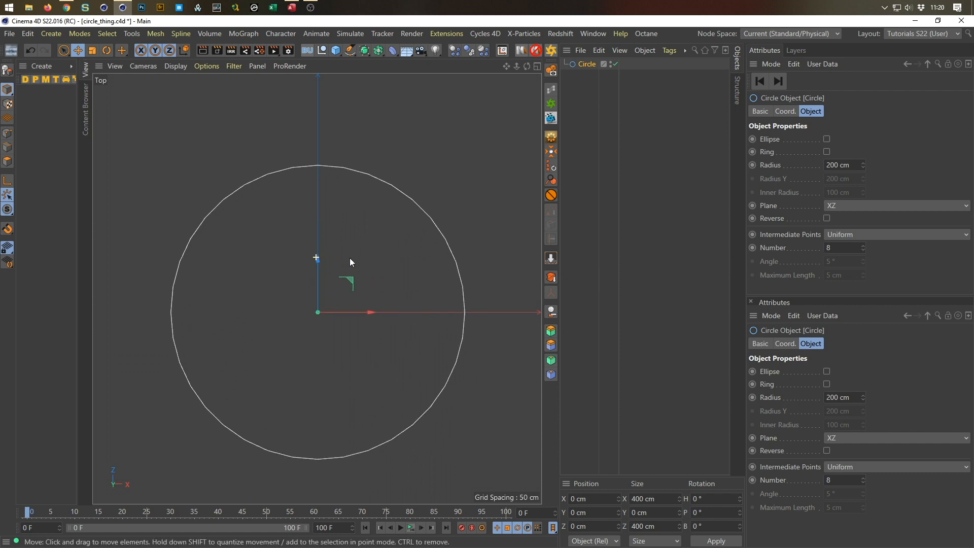
left_click(851, 235)
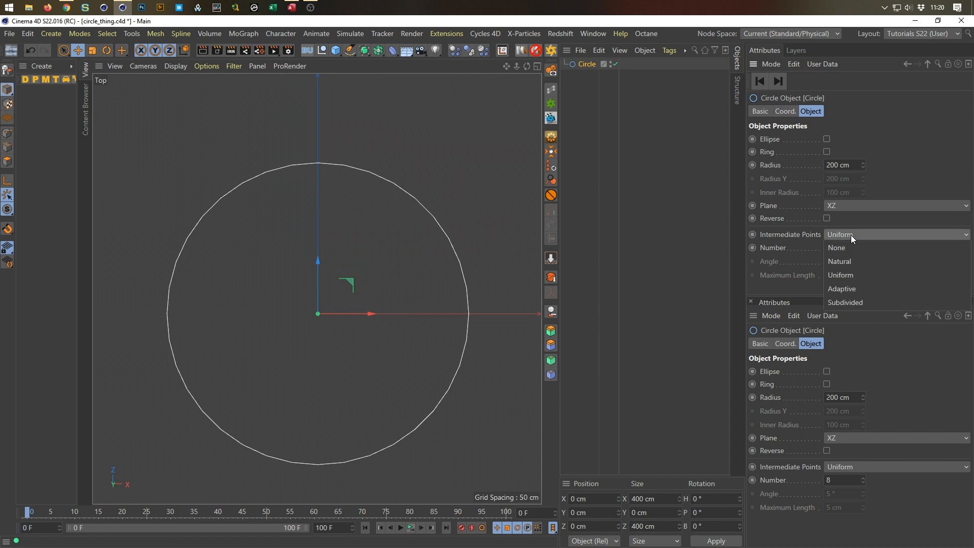
left_click(848, 301)
left_click(857, 264)
type("90")
key("Tab")
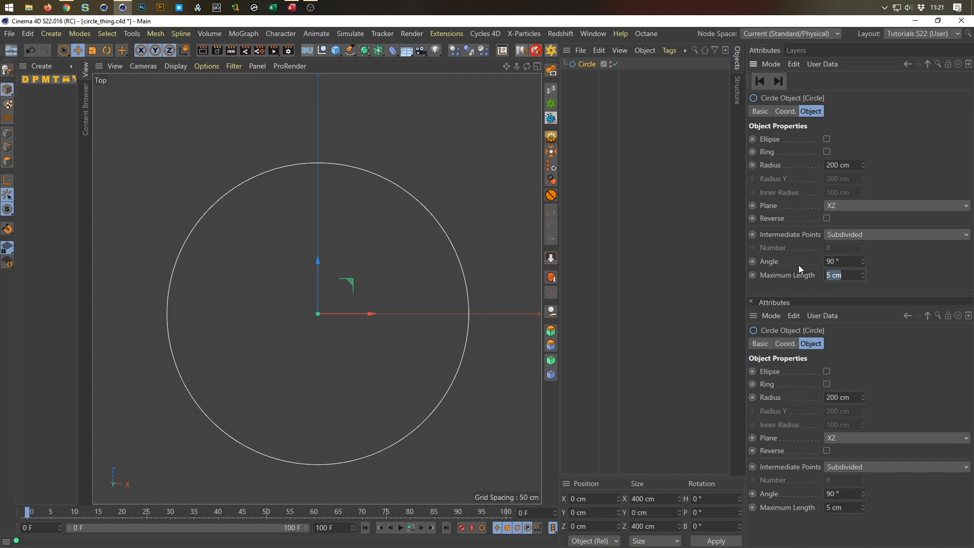
left_click(882, 292)
- Duplicate the circle and set the copy's radius to 100 cm
left_click_drag(587, 112, 587, 143, "ctrl")
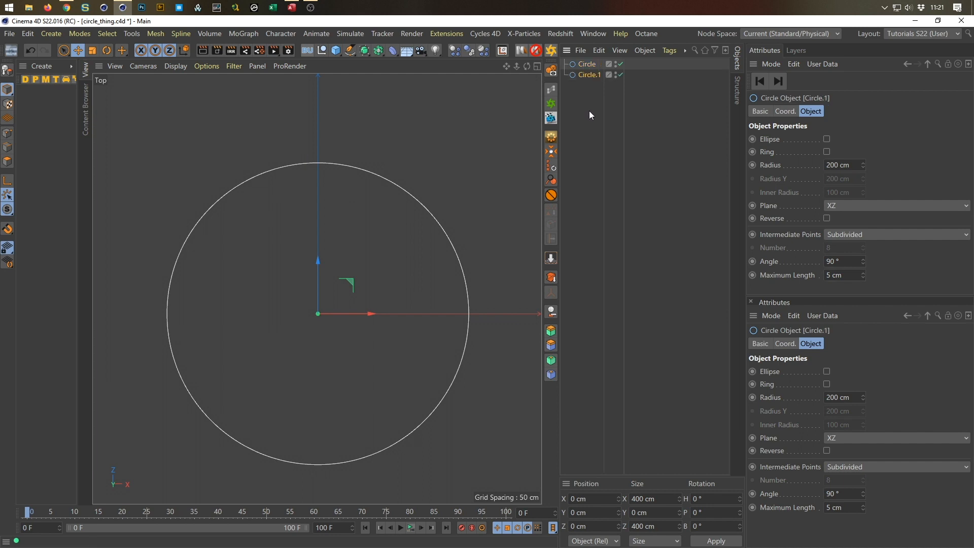
left_click(839, 164)
type("100")
key("Return")
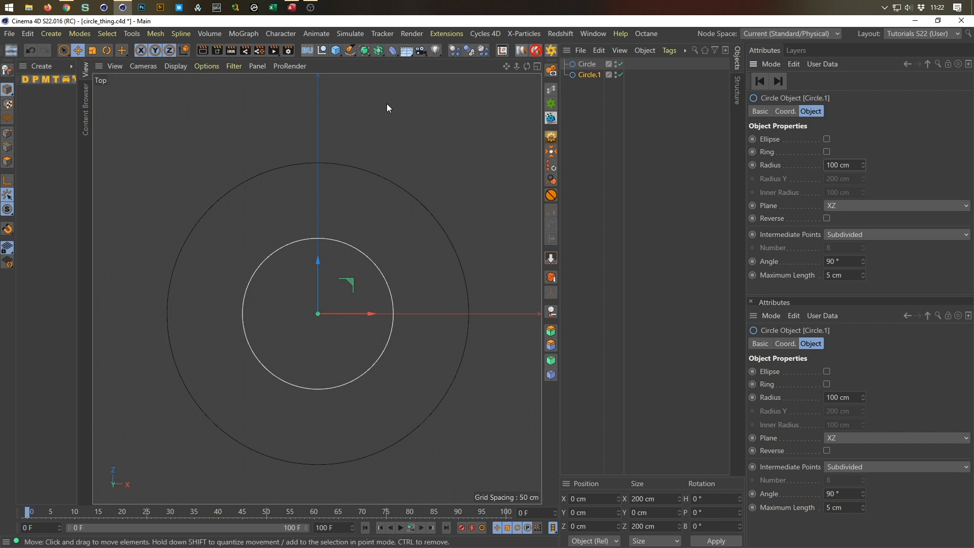
- Add a null named Null 1 between the two circles in the hierarchy and set its display shape to Diamond
left_click(324, 55)
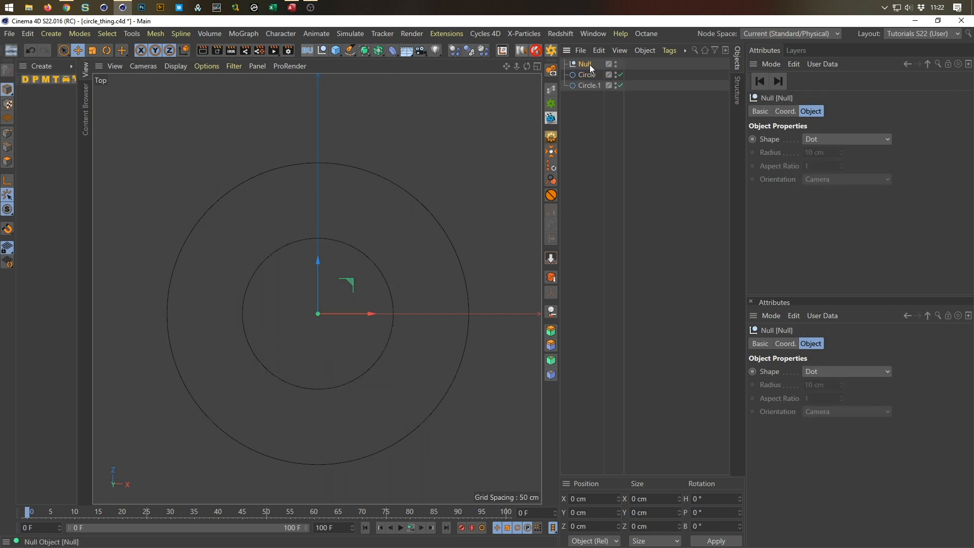
double_click(587, 79)
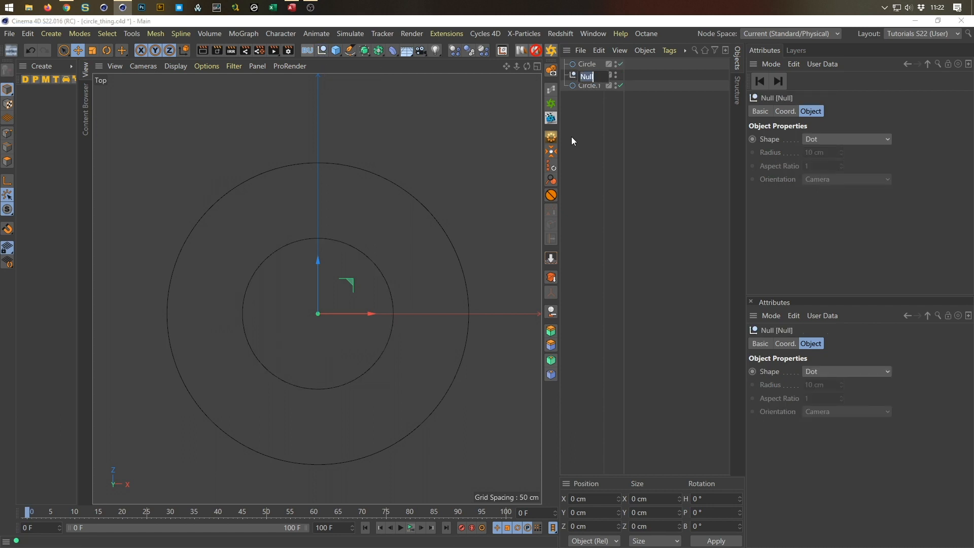
type("1")
key("Return")
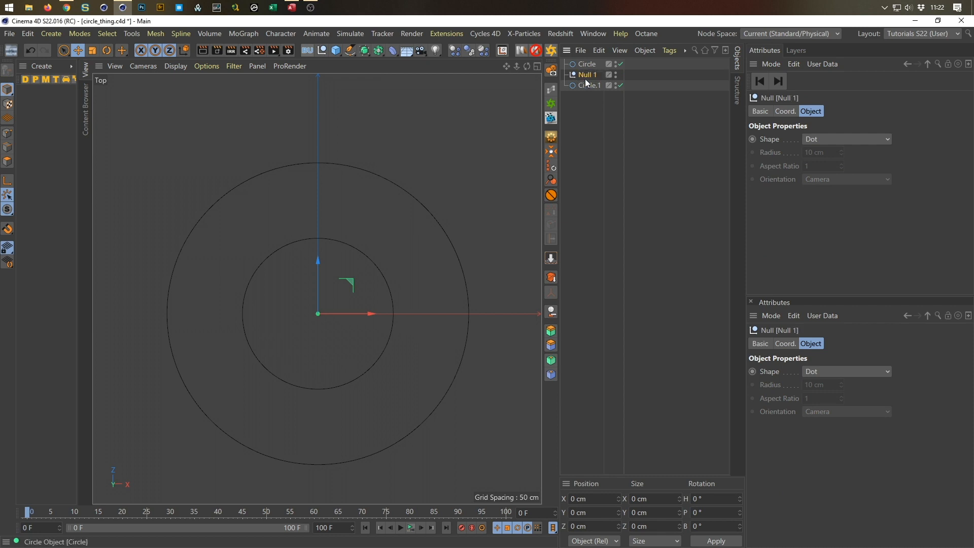
left_click(830, 141)
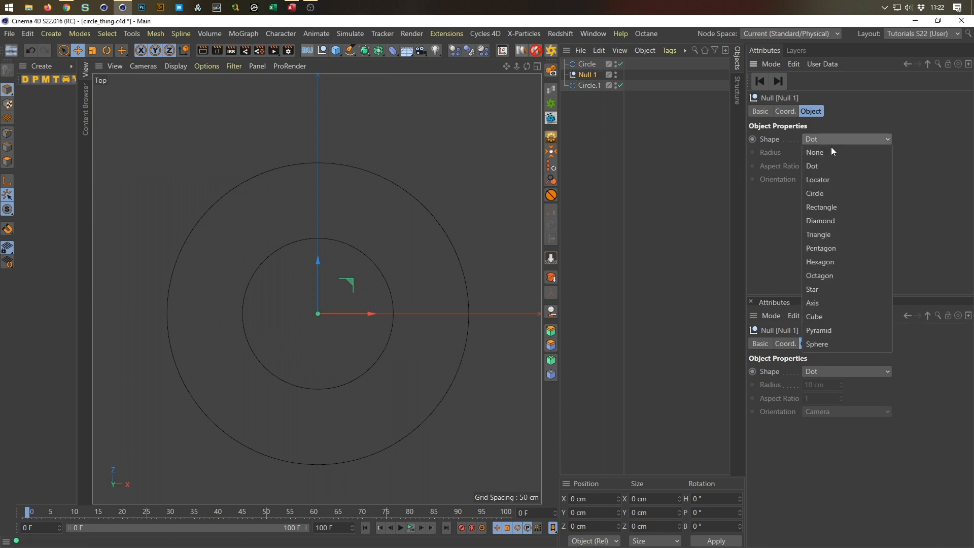
left_click(833, 251)
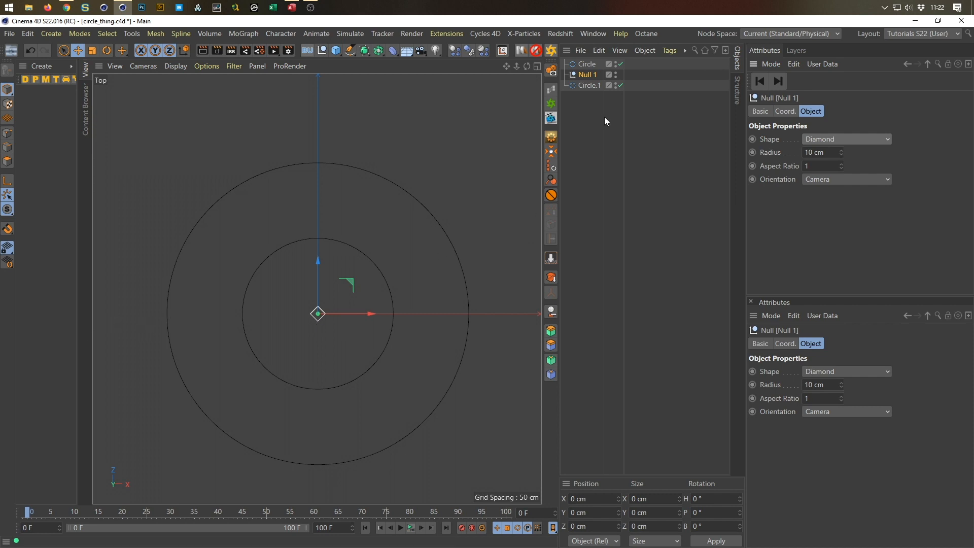
- Give Null 1 an Align to Spline tag with the large circle as spline path, and test its position along the path
right_click(589, 76)
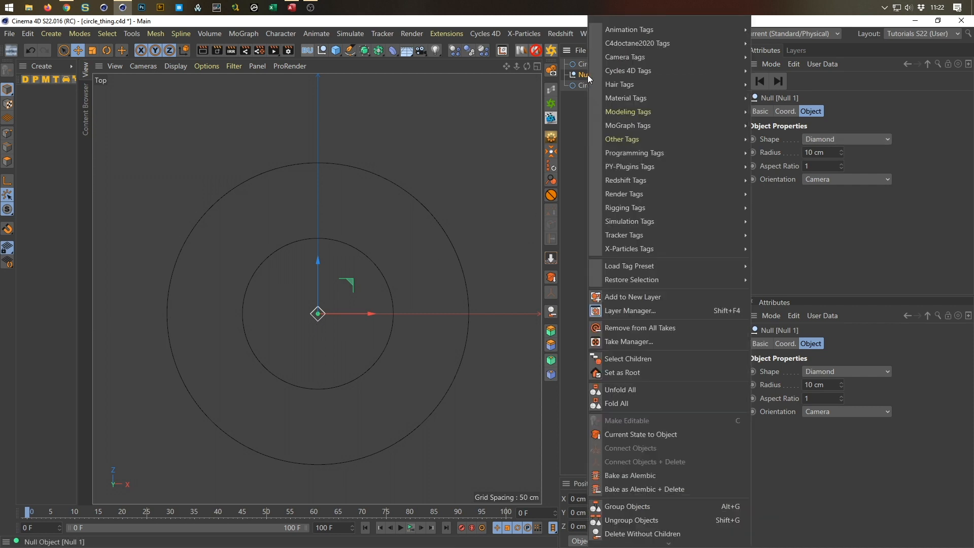
mouse_move(726, 31)
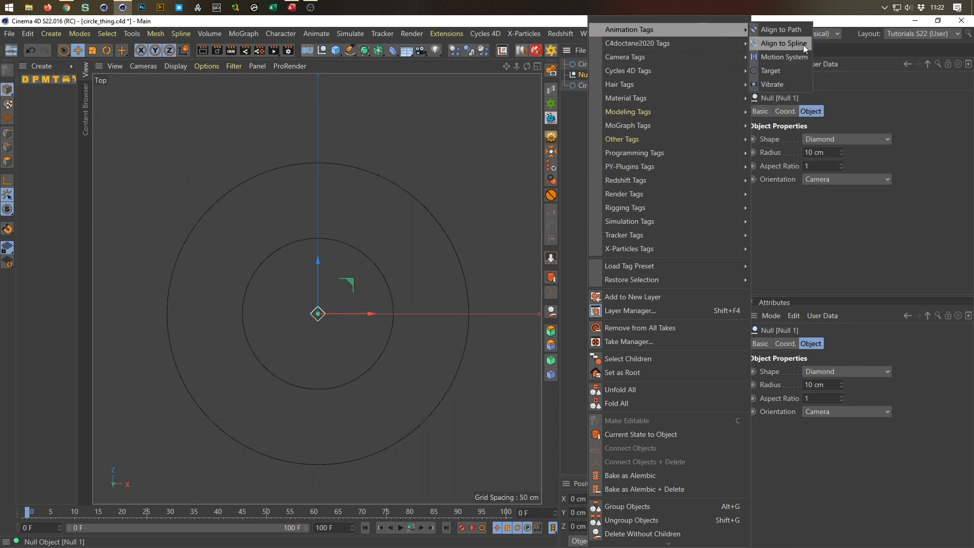
left_click(790, 45)
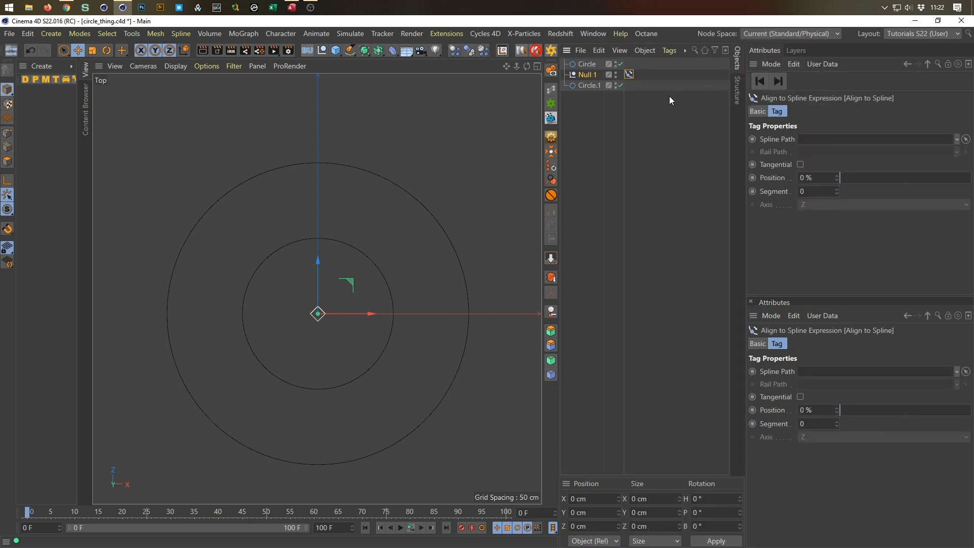
left_click_drag(591, 65, 856, 142)
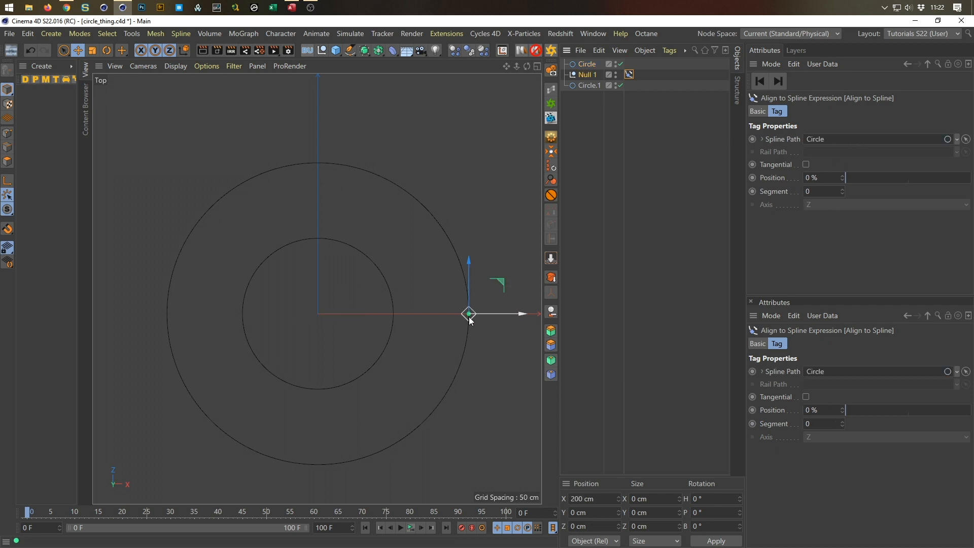
mouse_move(846, 178)
left_mouse_down()
mouse_move(893, 178)
mouse_move(838, 182)
left_mouse_up()
- Reverse the direction of both circle splines
left_click(586, 64)
left_click(588, 86, "ctrl")
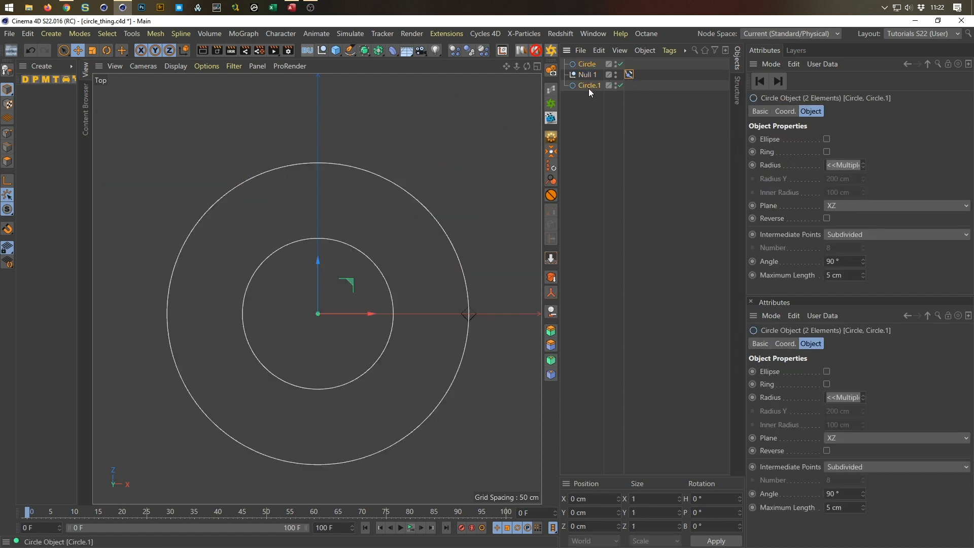
left_click(827, 218)
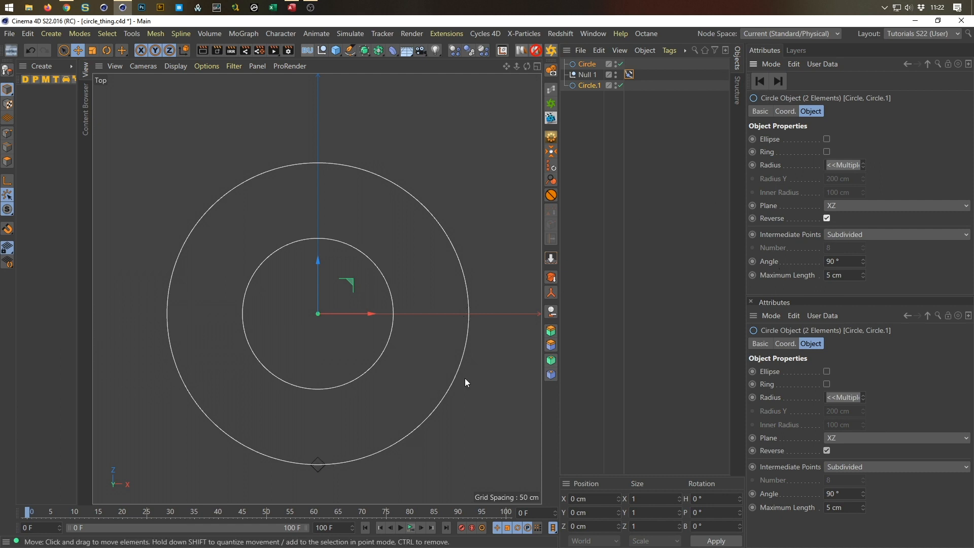
- Rotate the large circle to a heading of -90°
left_click(588, 65)
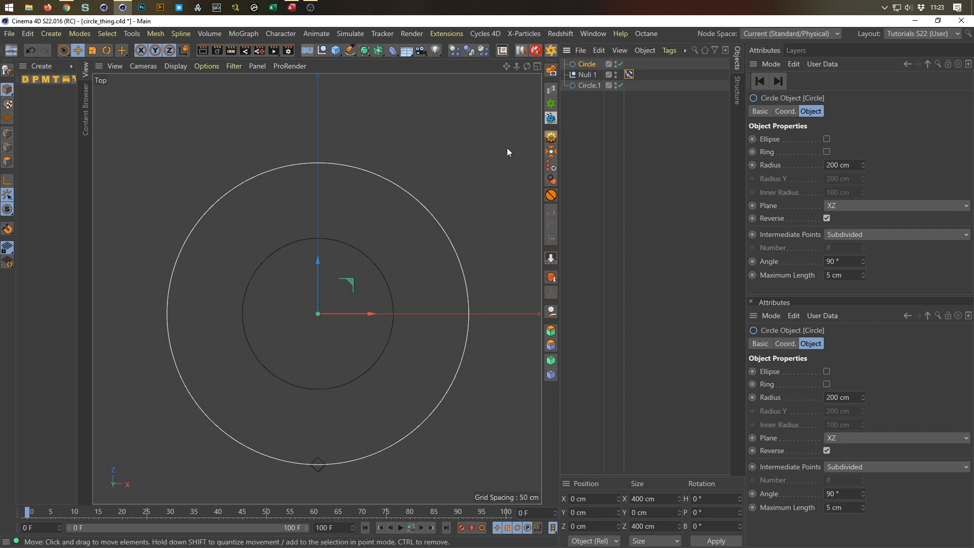
key("r")
left_click_drag(339, 290, 349, 345)
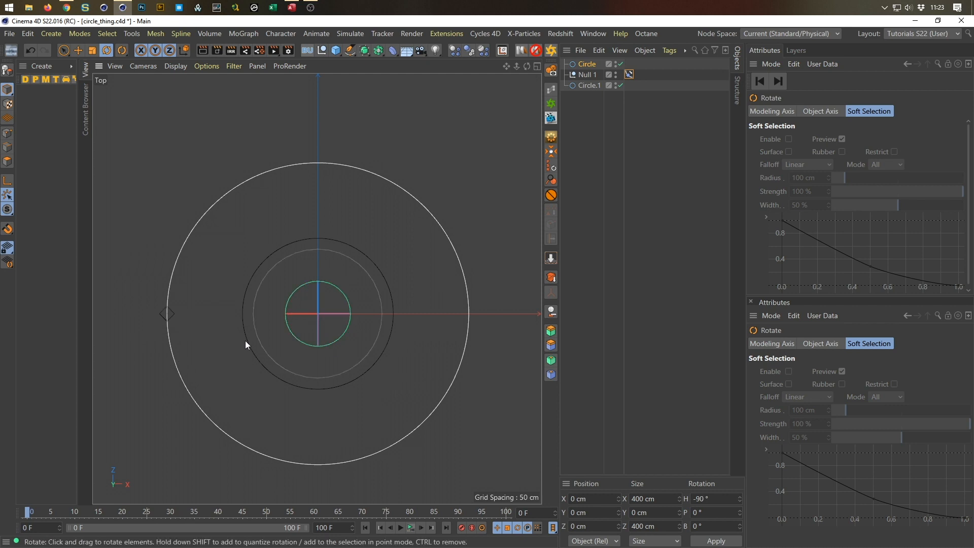
- Make the small circle a child of Null 1 and move it to X 100 cm so it touches the large circle at the null
left_click(589, 86)
left_click_drag(583, 87, 588, 77)
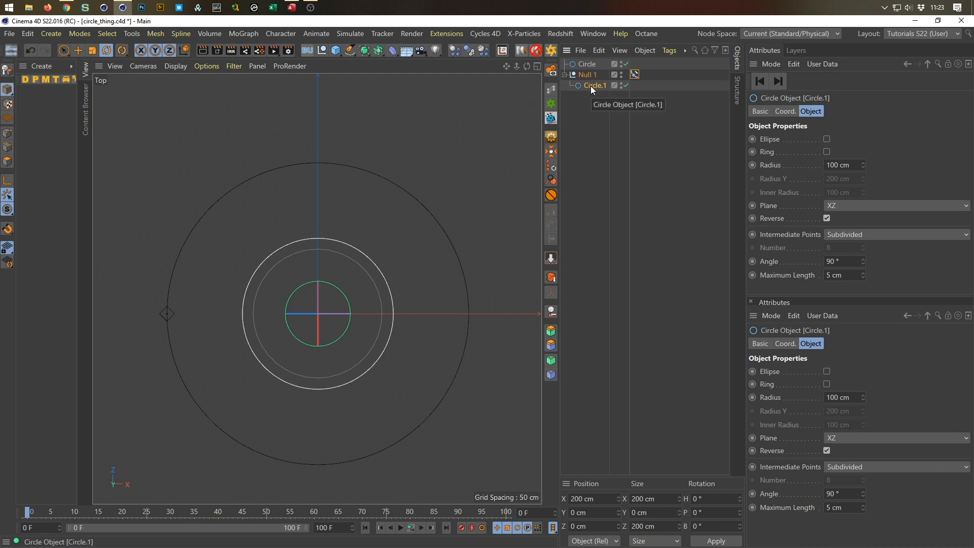
key("e")
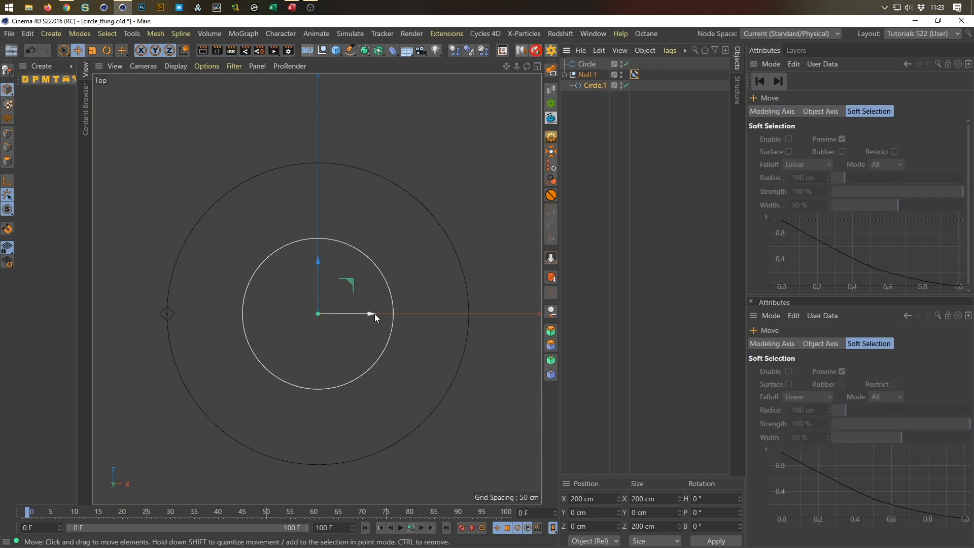
left_click_drag(373, 313, 296, 306)
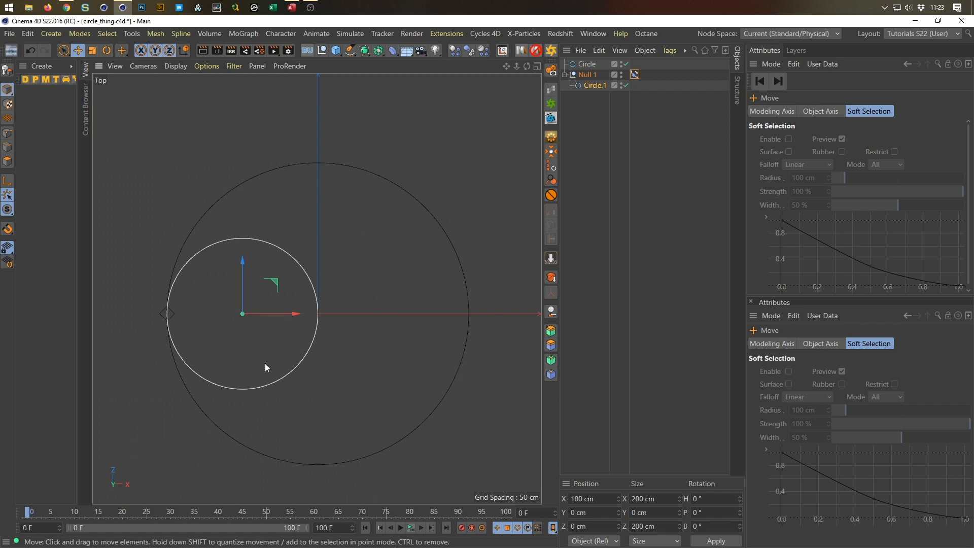
- Enable Tangential in Null 1's Align to Spline tag, test the position along the path, and save the project
left_click(635, 75)
left_click_drag(848, 177, 829, 181)
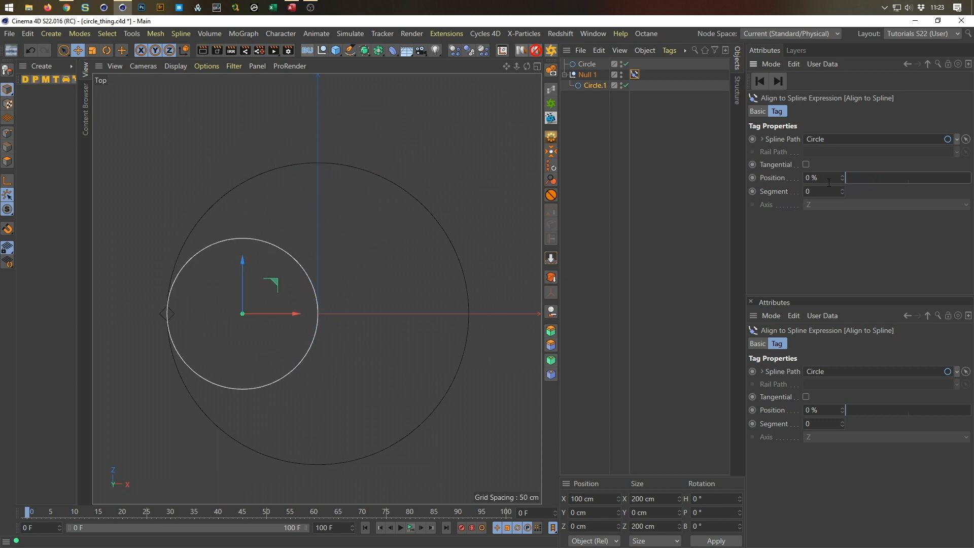
left_click(806, 164)
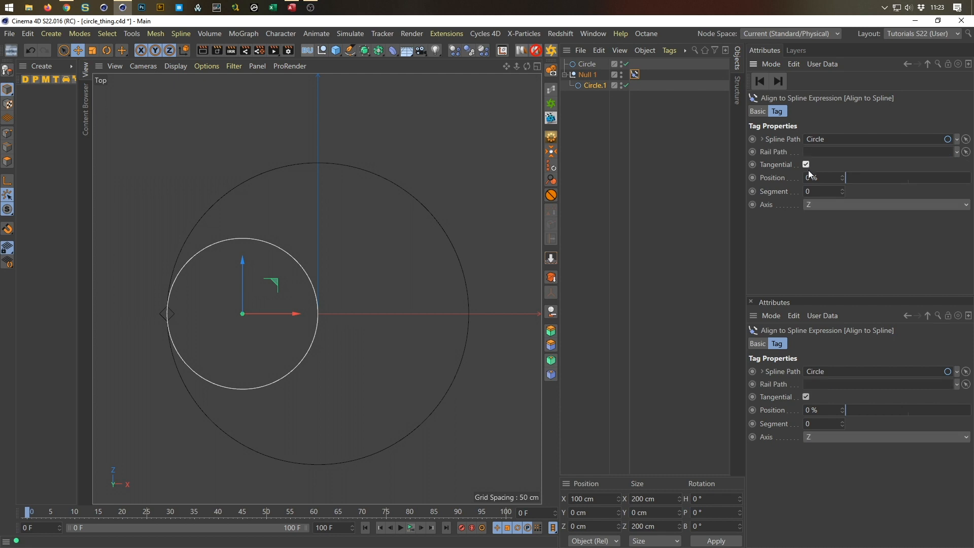
left_click_drag(848, 178, 829, 199)
key("ctrl+s")
- Duplicate Null 1 with its child circle and rename the copies Null 2 and Circle.2
left_click(586, 76)
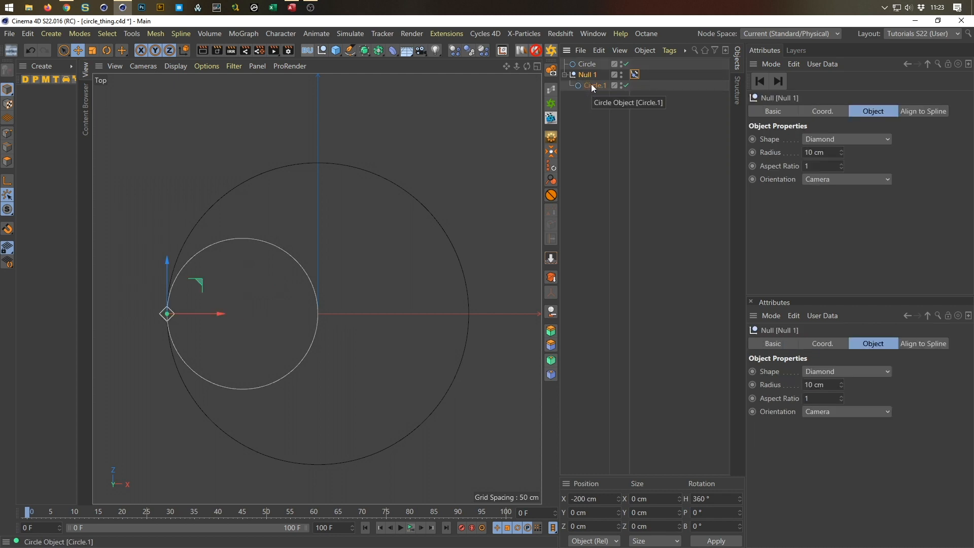
left_click_drag(585, 77, 589, 137)
double_click(587, 96)
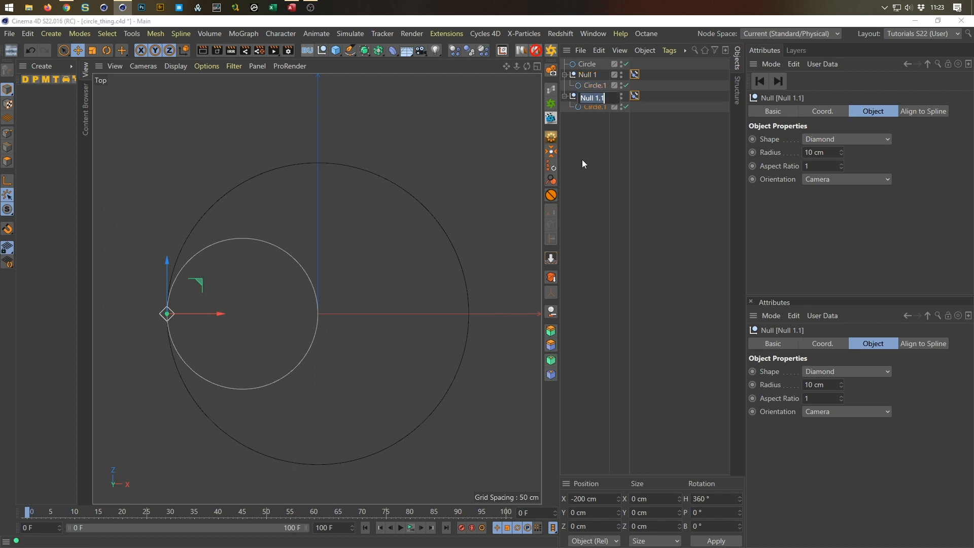
key("Right")
key("shift+Left")
key("shift+Left")
key("shift+Left")
type("2")
key("Tab")
key("shift+Left")
type("2")
key("Return")
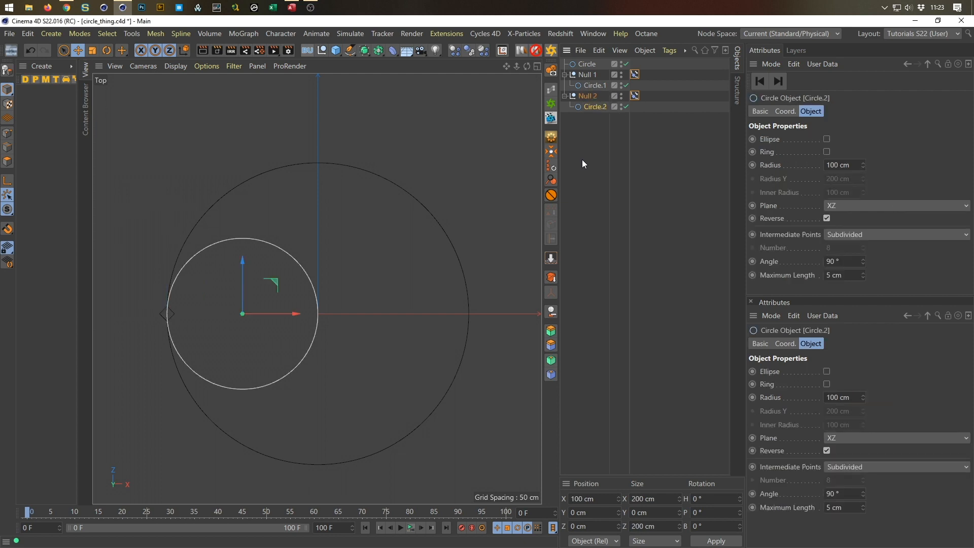
- Set Null 2's alignment path to Circle.1 and rotate Circle.1 to a heading of -180°
left_click(634, 96)
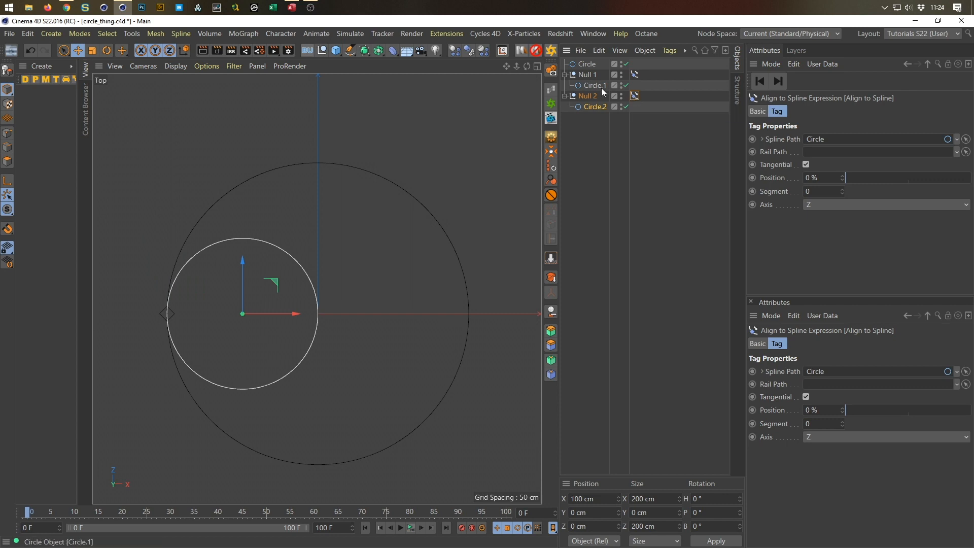
left_click_drag(592, 85, 844, 142)
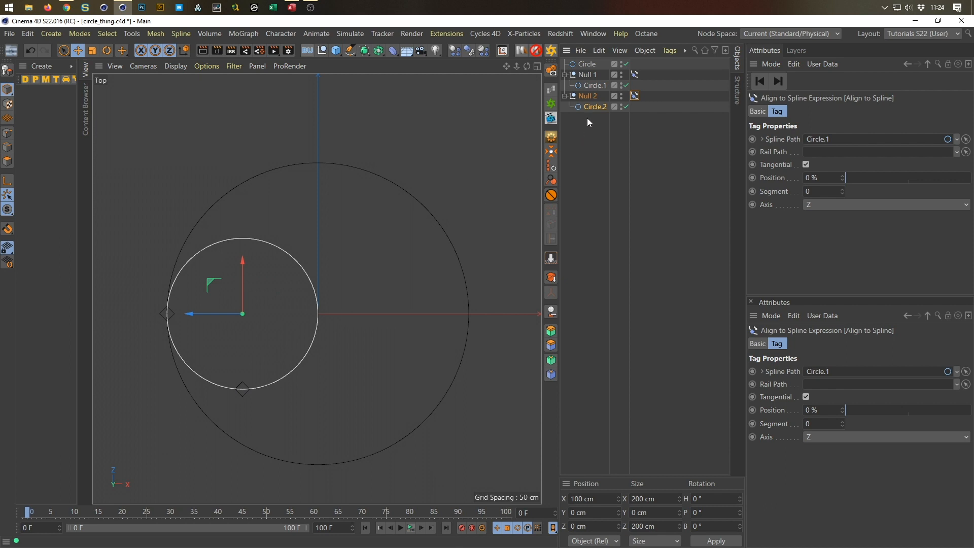
left_click(594, 86)
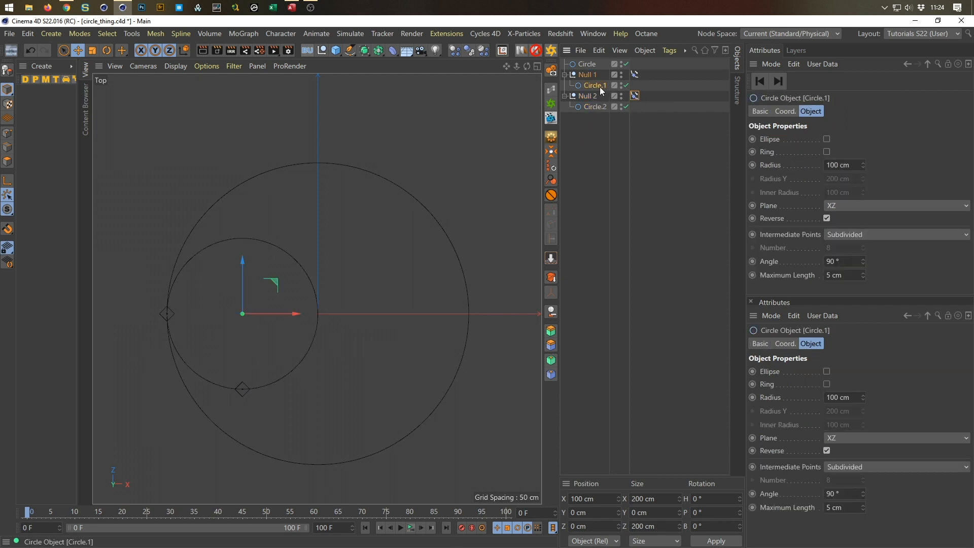
key("r")
left_click_drag(269, 294, 180, 353)
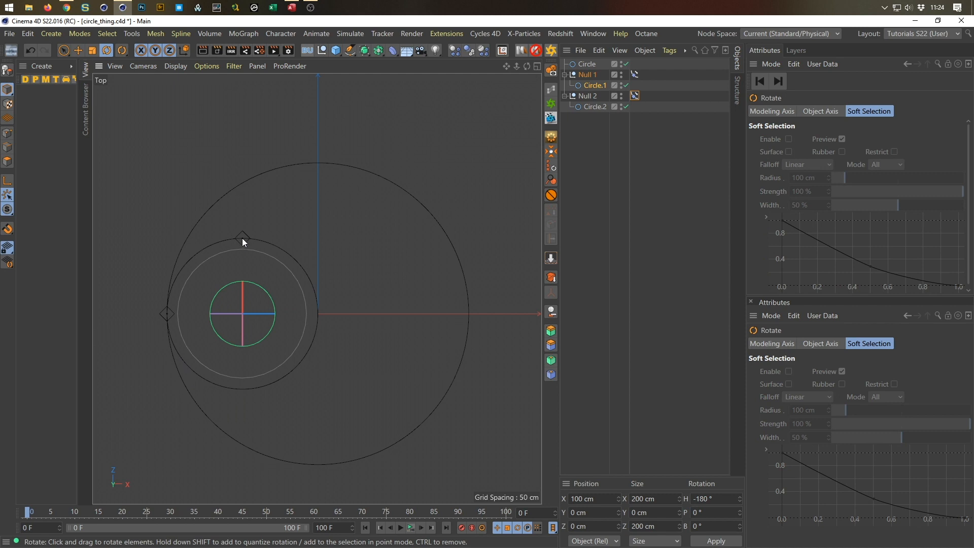
- Set the radius of Circle.2 to 50 cm
left_click(599, 107)
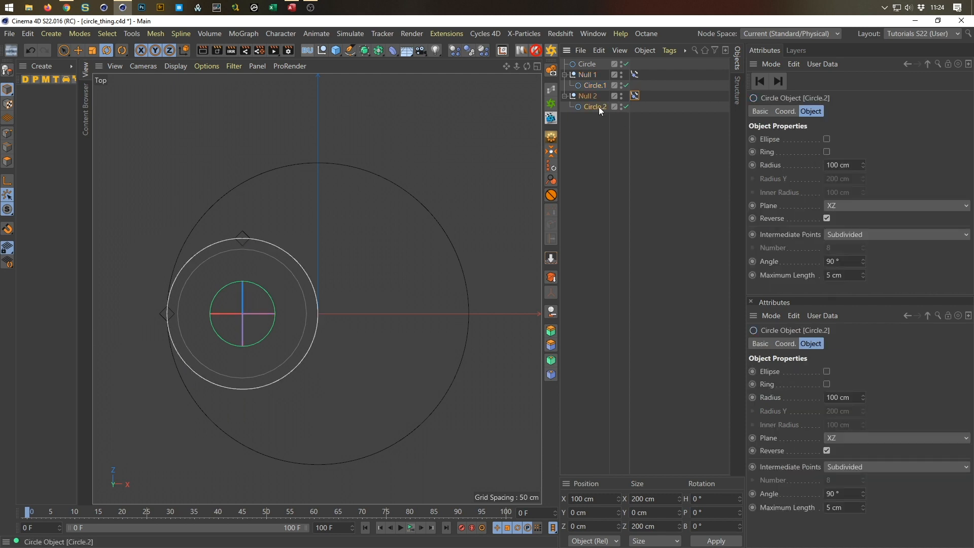
double_click(853, 165)
type("50")
key("Return")
- Move Circle.2 to X 50 cm and test Null 2's position along its spline path
key("e")
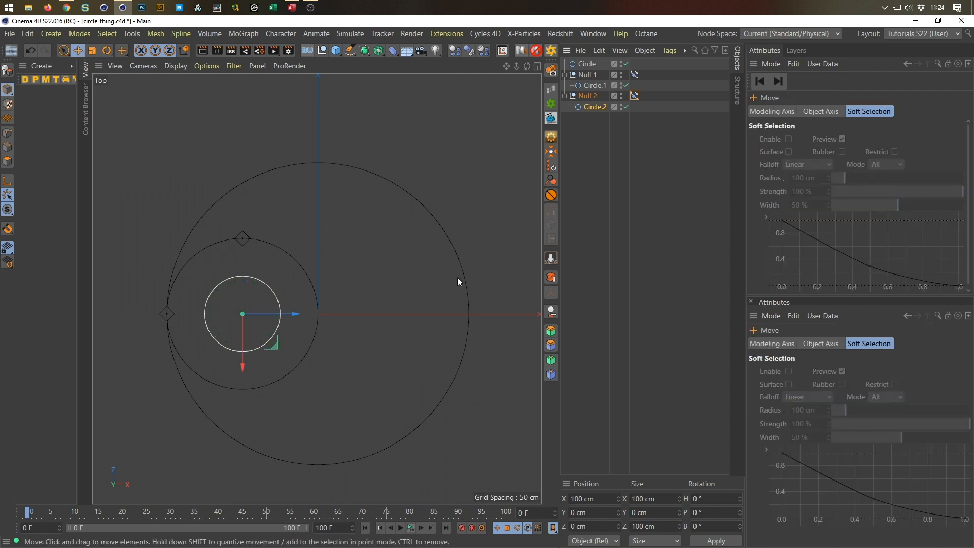
left_click_drag(242, 368, 234, 329)
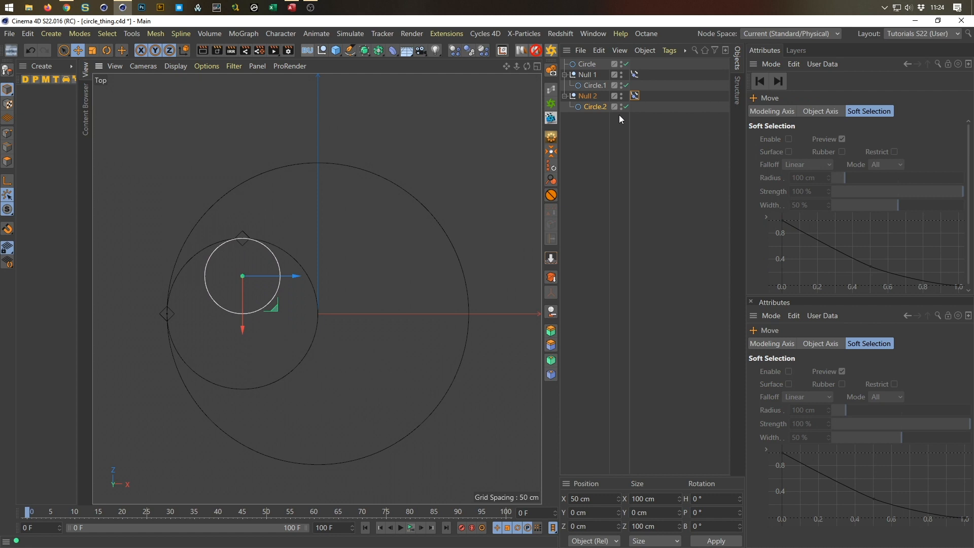
left_click(635, 96)
left_click_drag(851, 175, 834, 208)
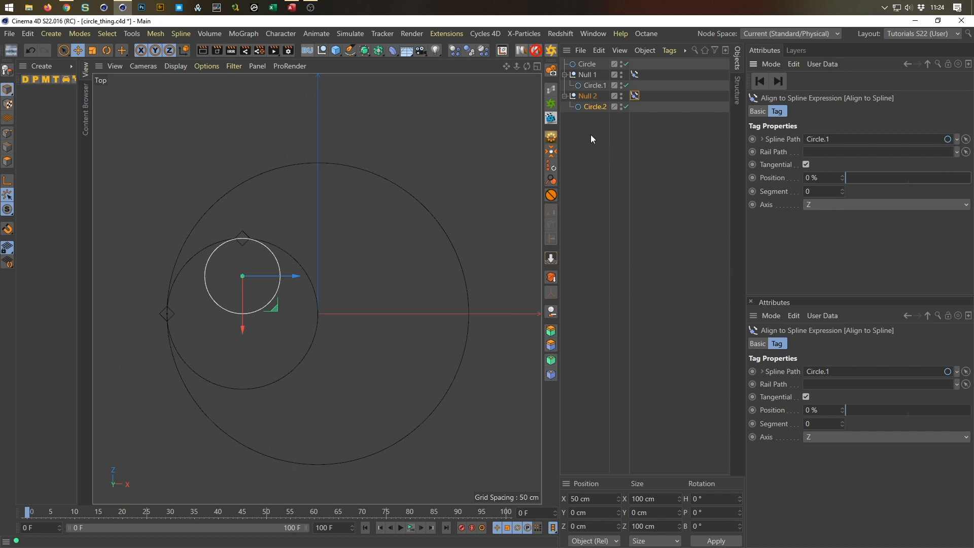
- Duplicate Null 2 with its child circle and rename the copies Null 3 and Circle.3
left_click(595, 98)
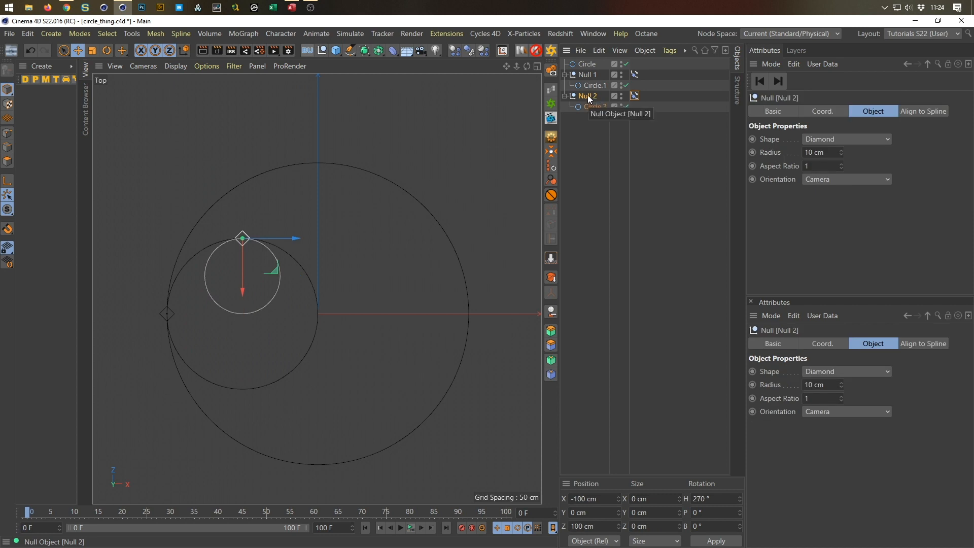
left_click_drag(589, 94, 595, 155, "ctrl")
double_click(596, 120)
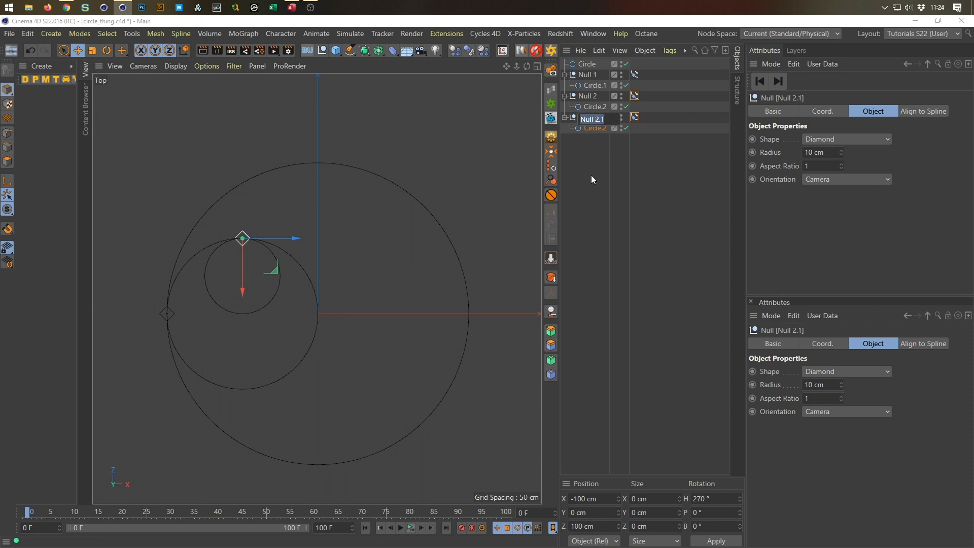
key("BackSpace")
key("BackSpace")
key("BackSpace")
type("3")
key("Tab")
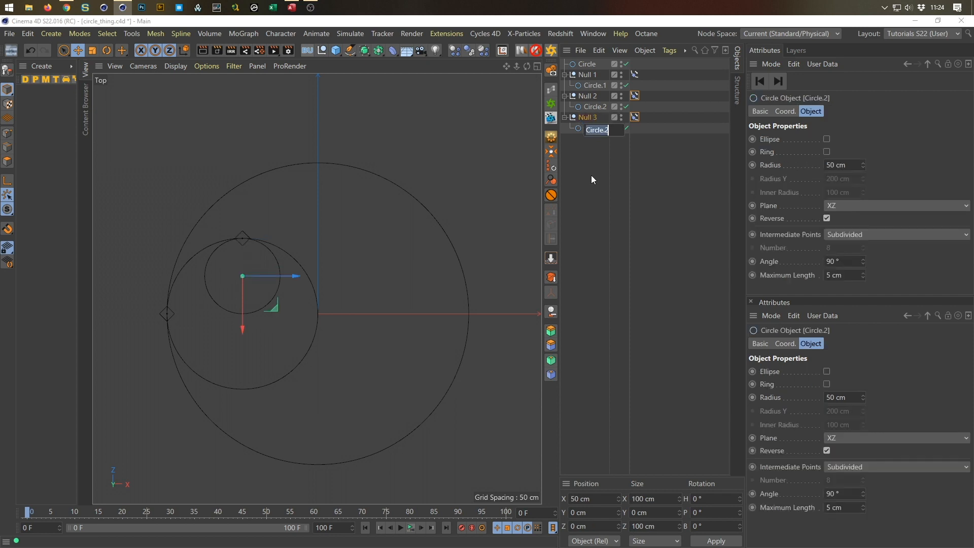
key("Delete")
type("3")
key("Return")
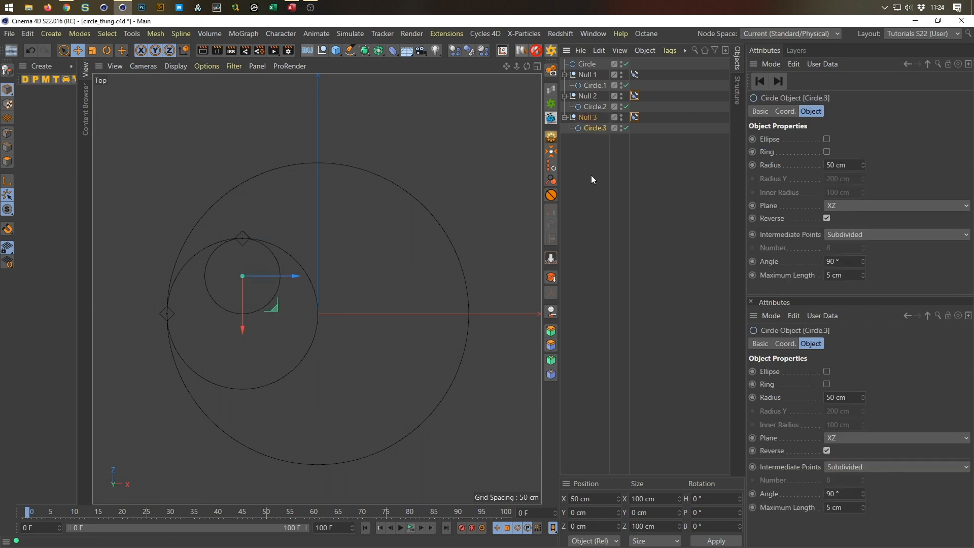
- Set Null 3's alignment path to Circle.2 and the radius of Circle.3 to 25 cm
left_click(635, 116)
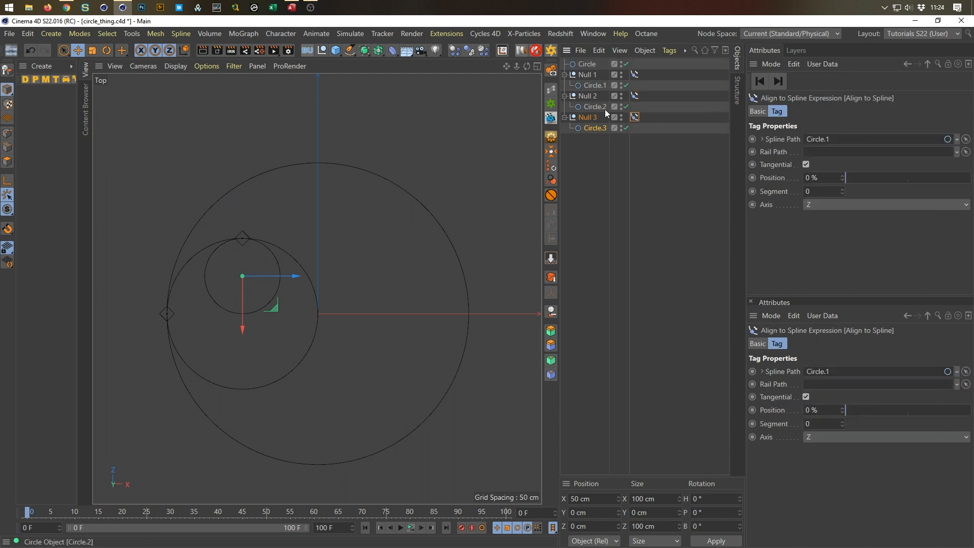
left_click_drag(597, 106, 807, 139)
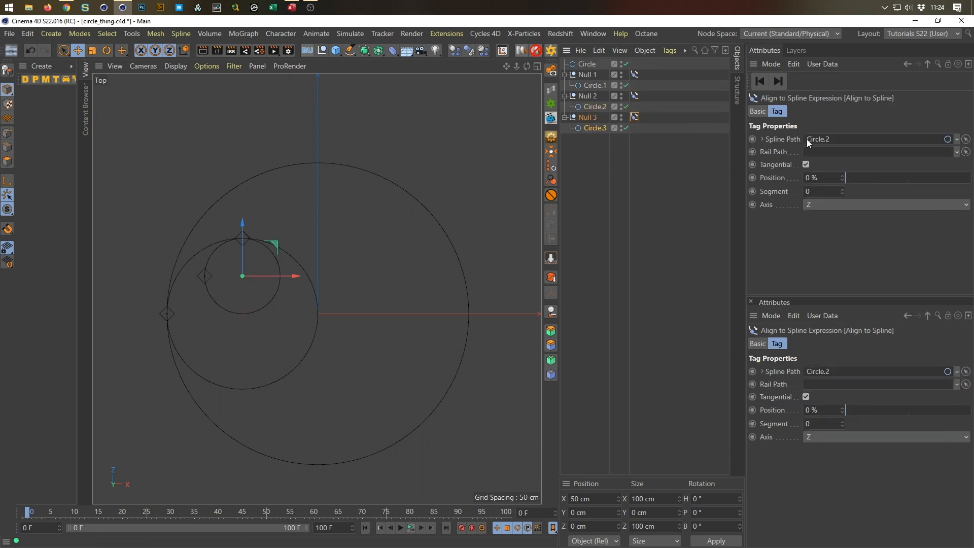
left_click(592, 127)
left_click(850, 165)
type("25")
key("Return")
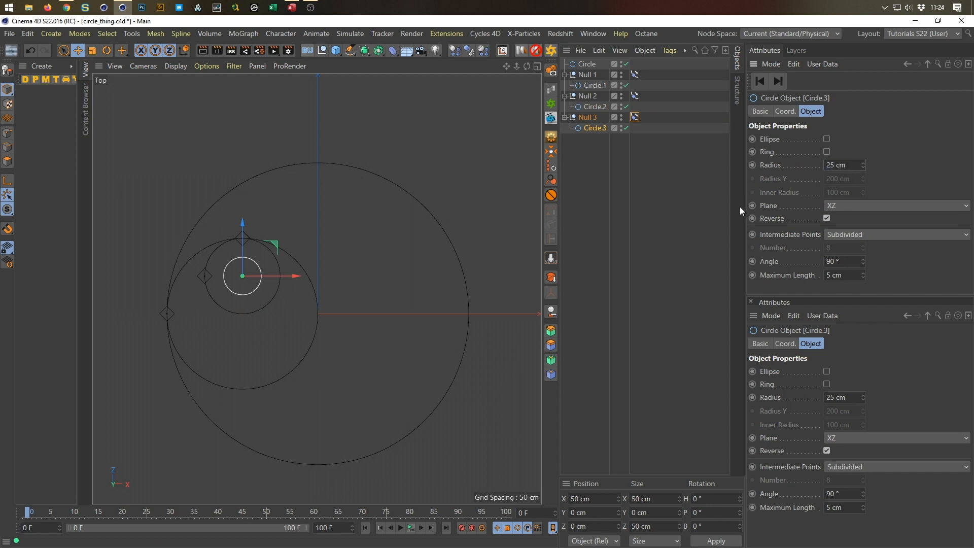
- Rotate Circle.2 by 180° so that Null 3 sits on its opposite side
left_click(589, 117)
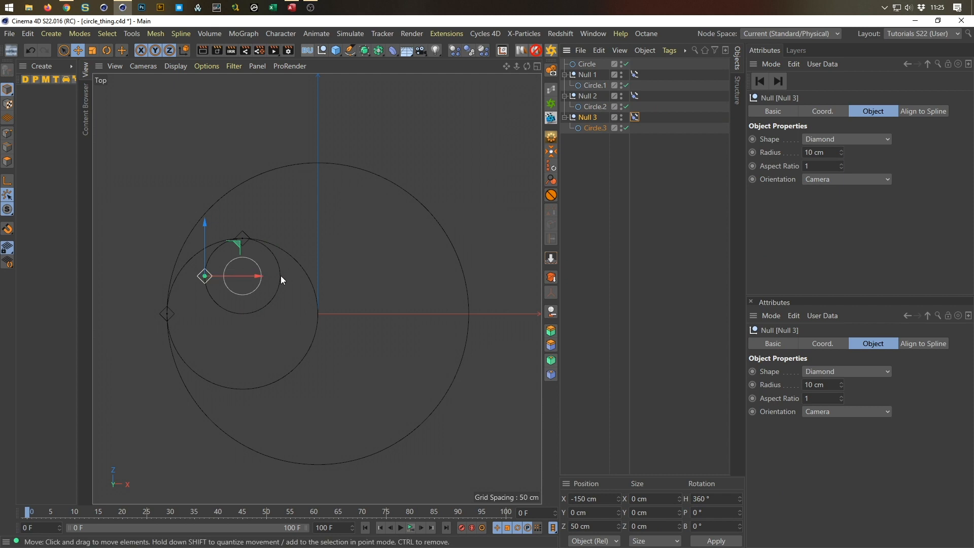
left_click(592, 106)
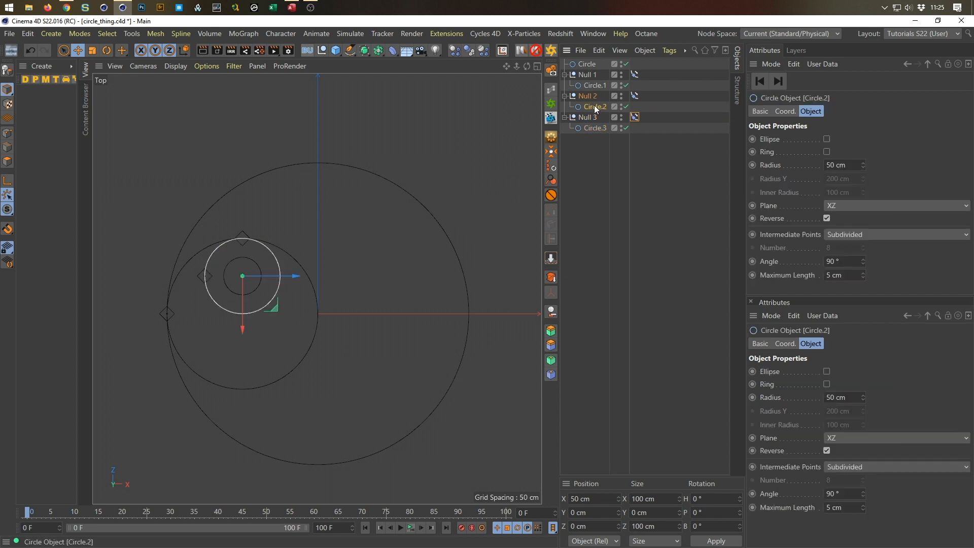
key("r")
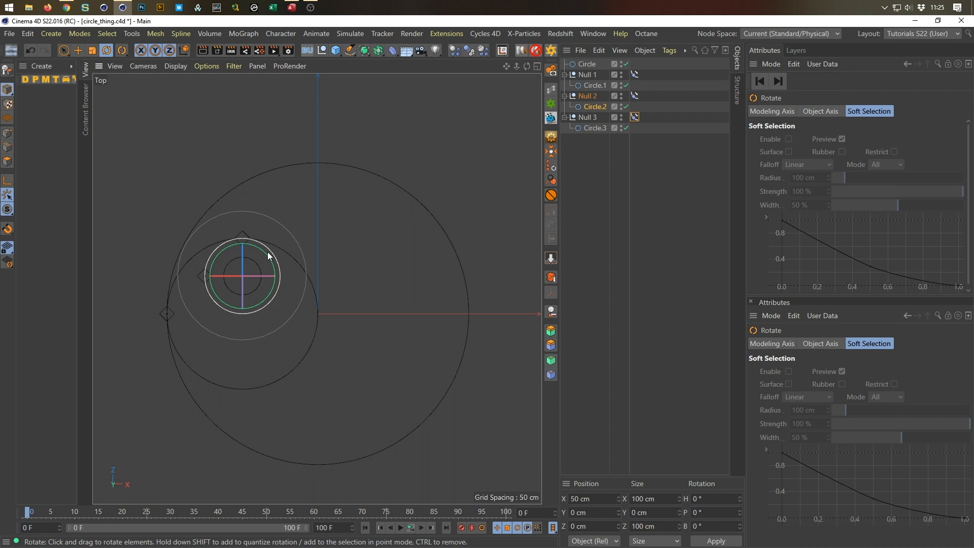
left_click_drag(266, 254, 227, 291)
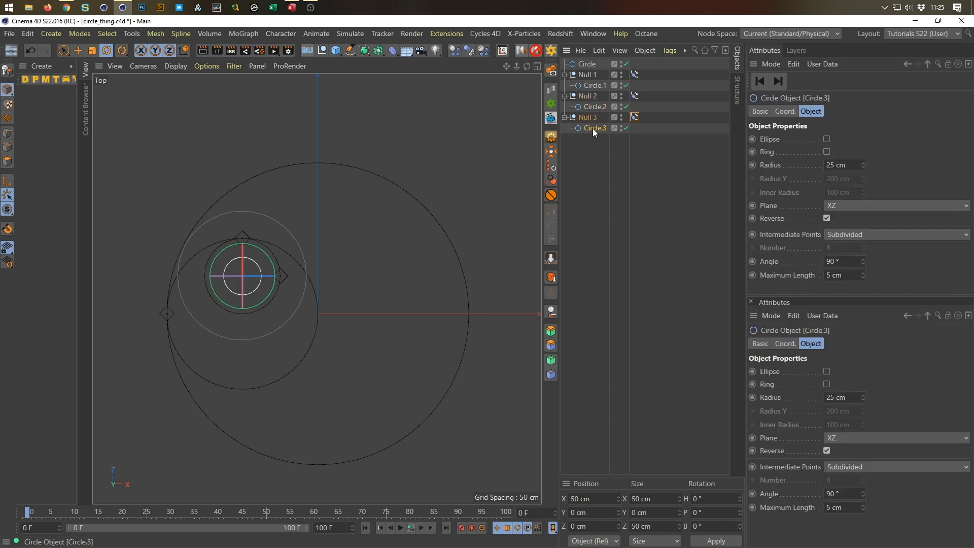
- Move Circle.3 to X 25 cm and test Null 3's position along its spline path
key("e")
left_click_drag(189, 278, 209, 282)
left_click(635, 117)
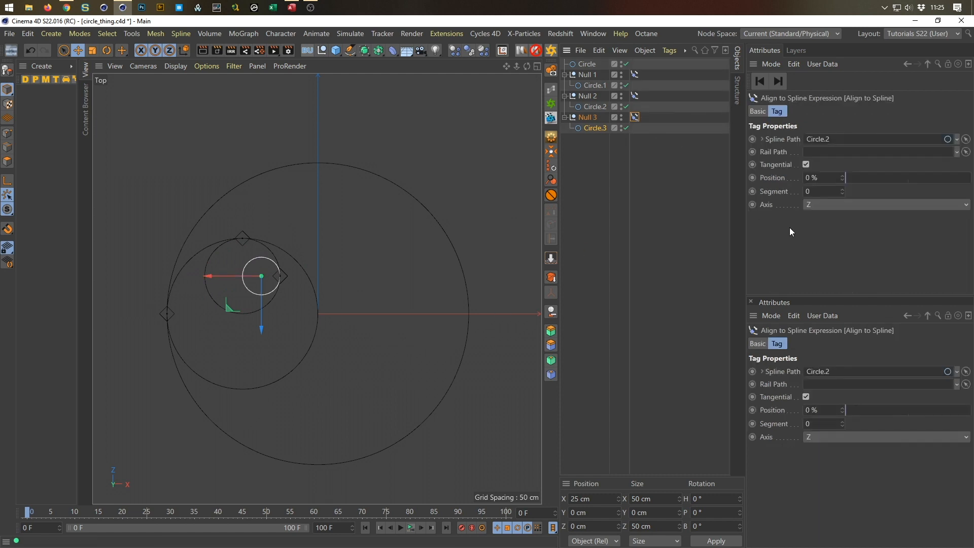
left_click_drag(854, 181, 811, 218)
- Duplicate Null 3 with its child circle and rename the copies Null 4 and Circle.4
left_click(587, 118)
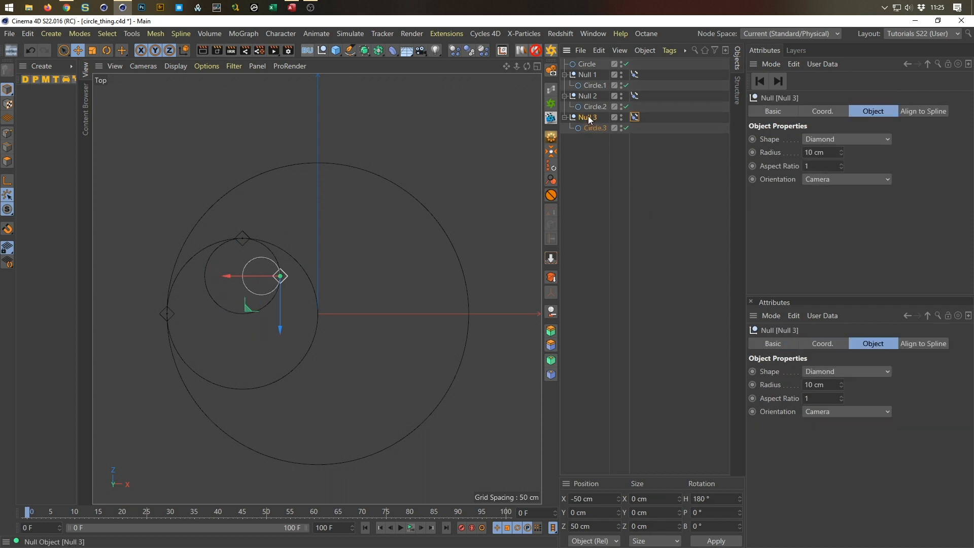
left_click_drag(589, 120, 589, 145, "ctrl")
double_click(594, 139)
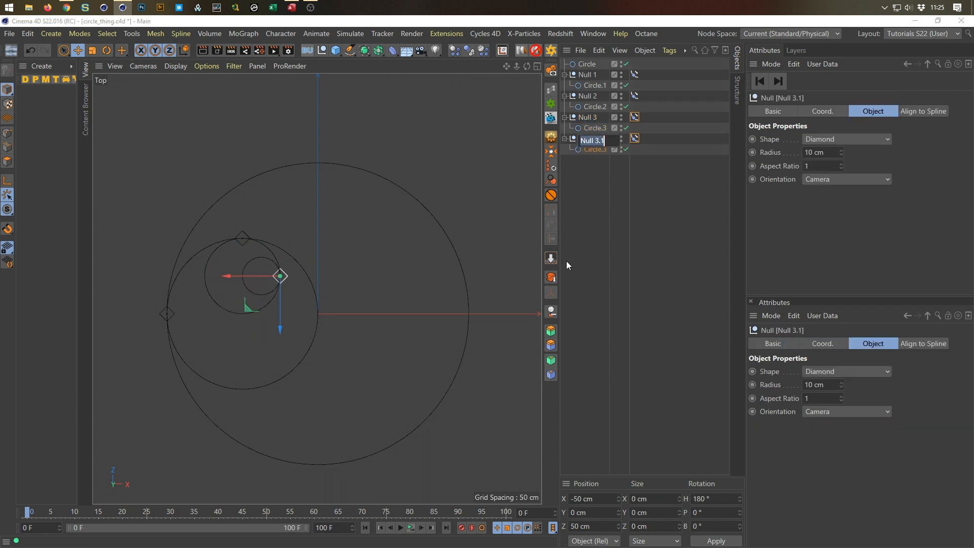
key("End")
key("BackSpace")
key("BackSpace")
key("BackSpace")
type("4")
key("Tab")
key("End")
key("BackSpace")
type("4")
key("Return")
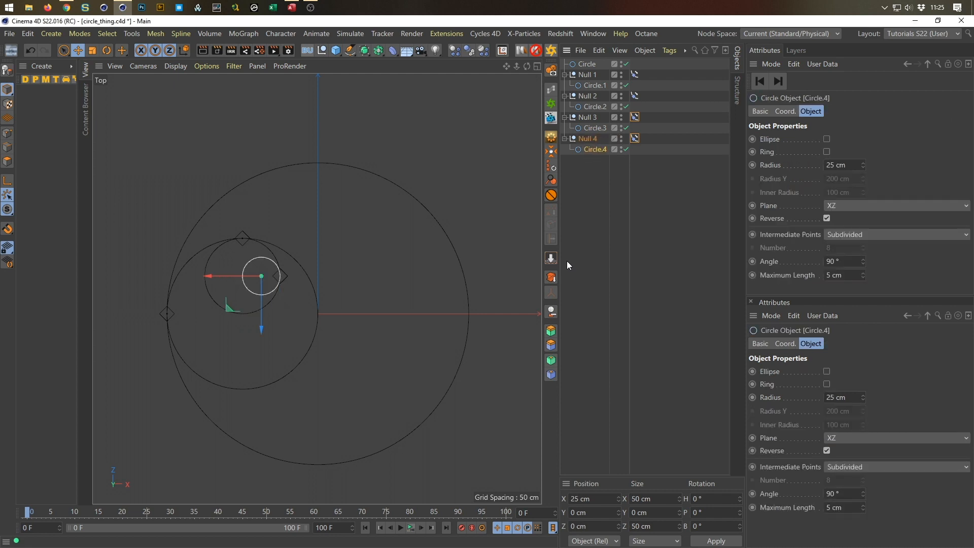
- Set the radius of Circle.4 to 12.5 cm and Null 4's alignment path to Circle.3
left_click(838, 165)
type("12.5")
key("Return")
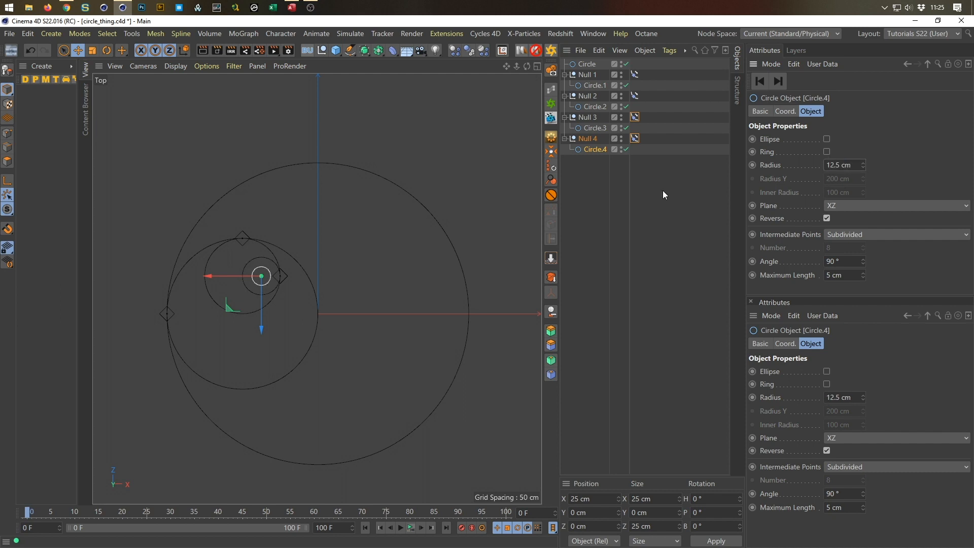
left_click(635, 139)
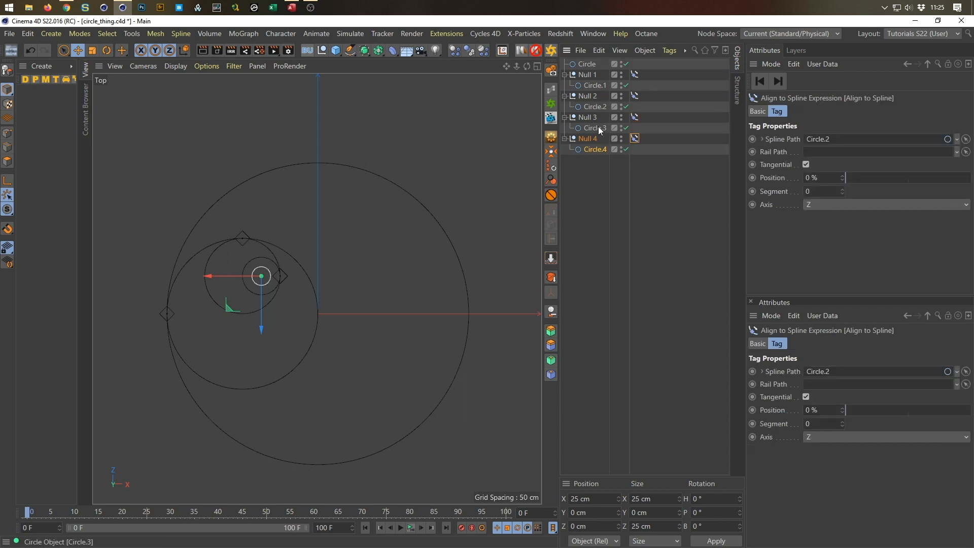
left_click_drag(601, 126, 844, 141)
left_click(588, 138)
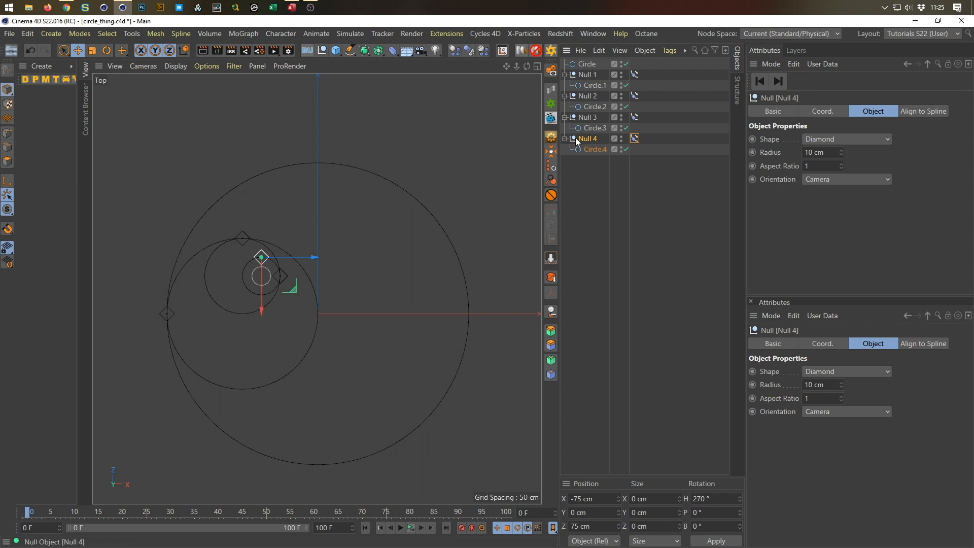
- Rotate Circle.3 to a heading of -180°
left_click(589, 129)
key("r")
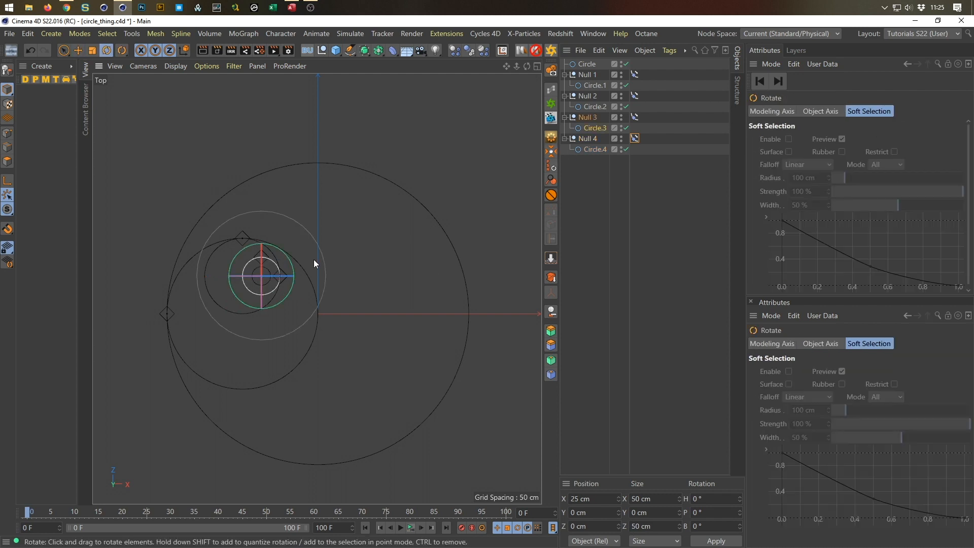
scroll(275, 273, "up", 4)
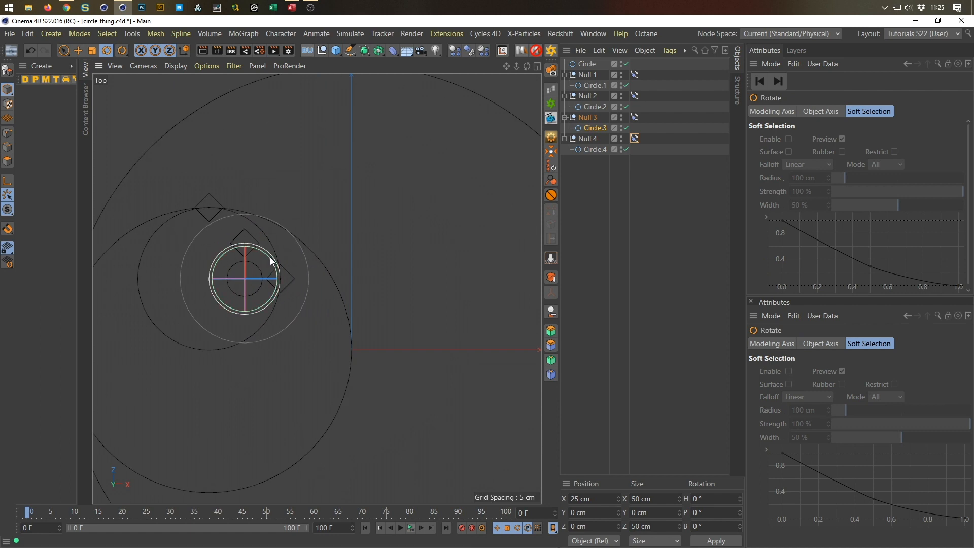
left_click_drag(269, 258, 211, 309)
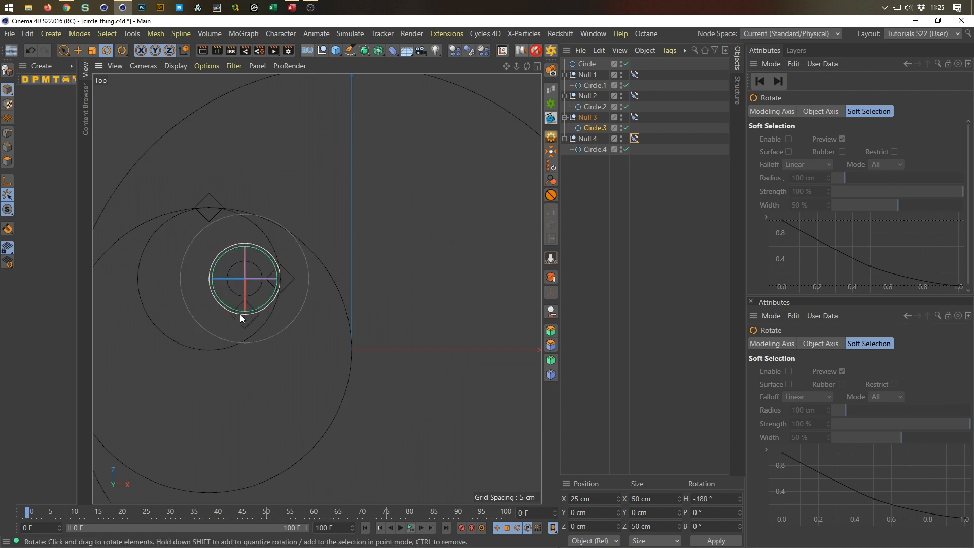
- Move Circle.4 to X 12.5 cm so it touches Circle.3 at Null 4
left_click(595, 149)
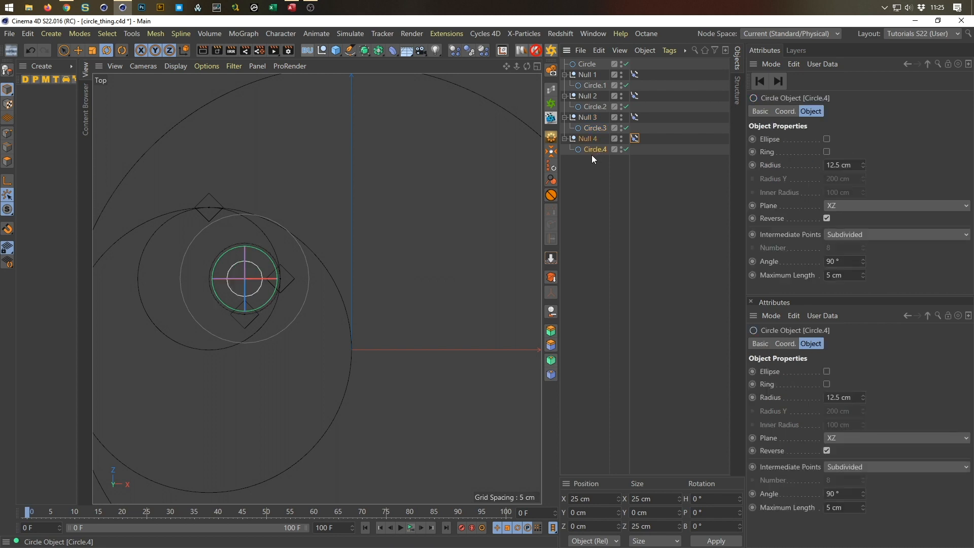
key("e")
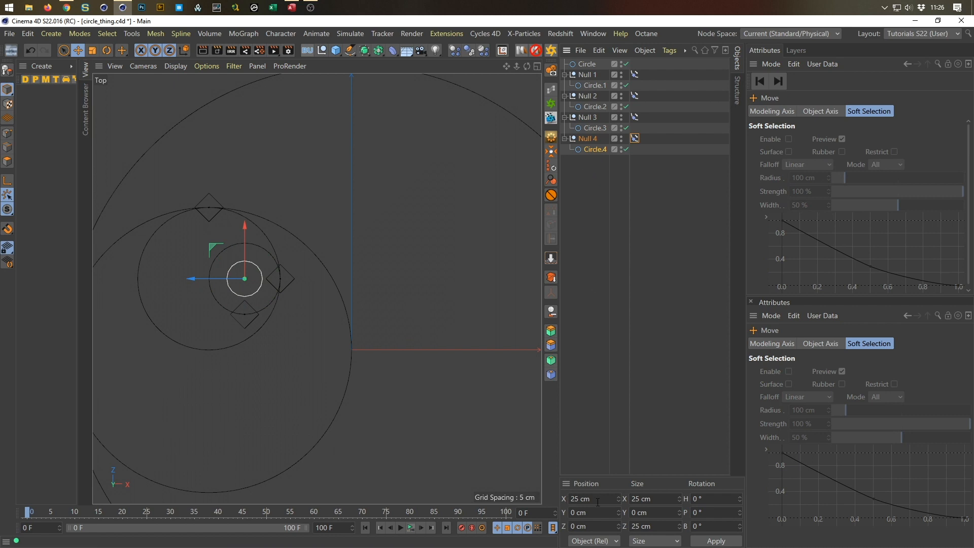
double_click(574, 498)
type("12.5")
key("Return")
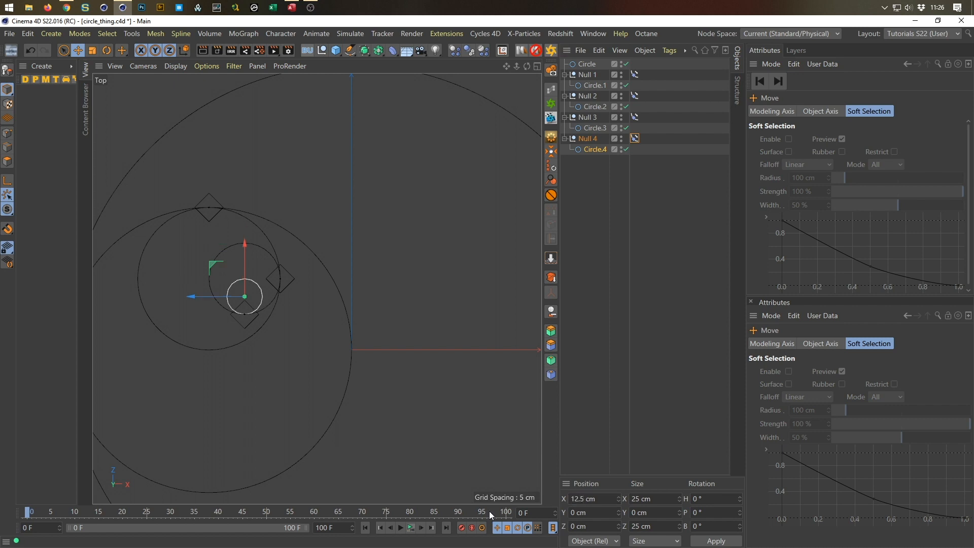
- Smooth Circle.4 by setting the maximum length of its subdivided intermediate points to 2 cm
right_click_drag(236, 294, 277, 282, "alt")
middle_click_drag(277, 282, 351, 283, "alt")
scroll(360, 278, "down", 1)
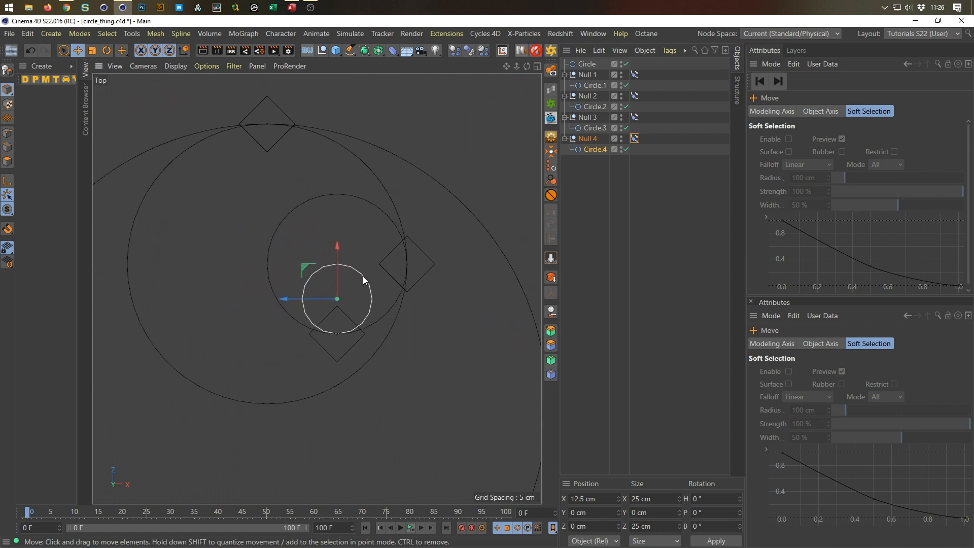
left_click(595, 148)
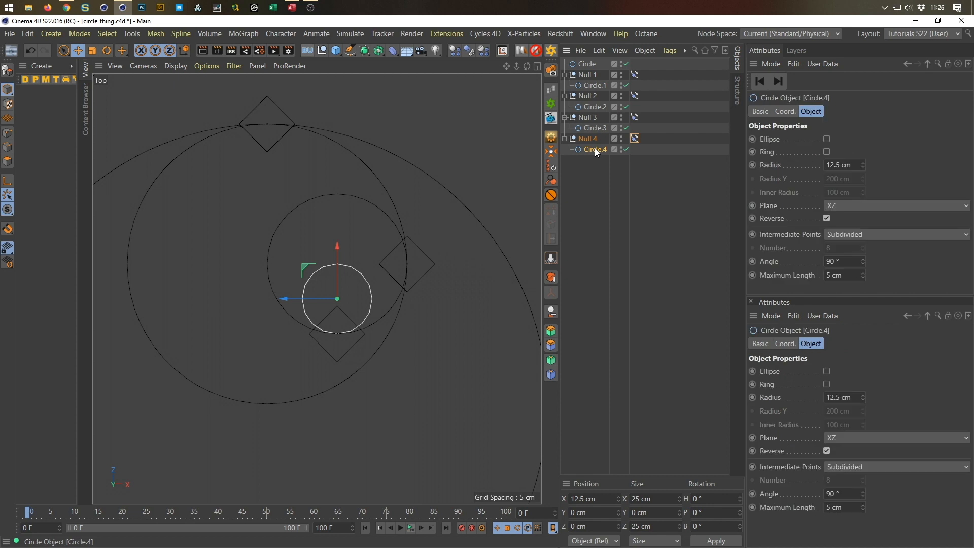
double_click(842, 276)
type("2")
key("Return")
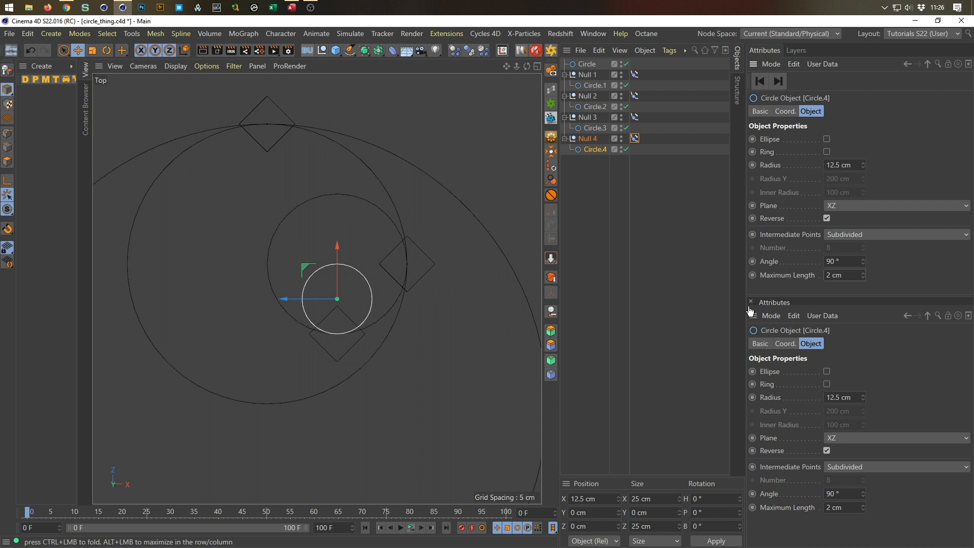
- Set the maximum length of Circle.2's subdivided intermediate points to 4 cm
left_click(586, 127)
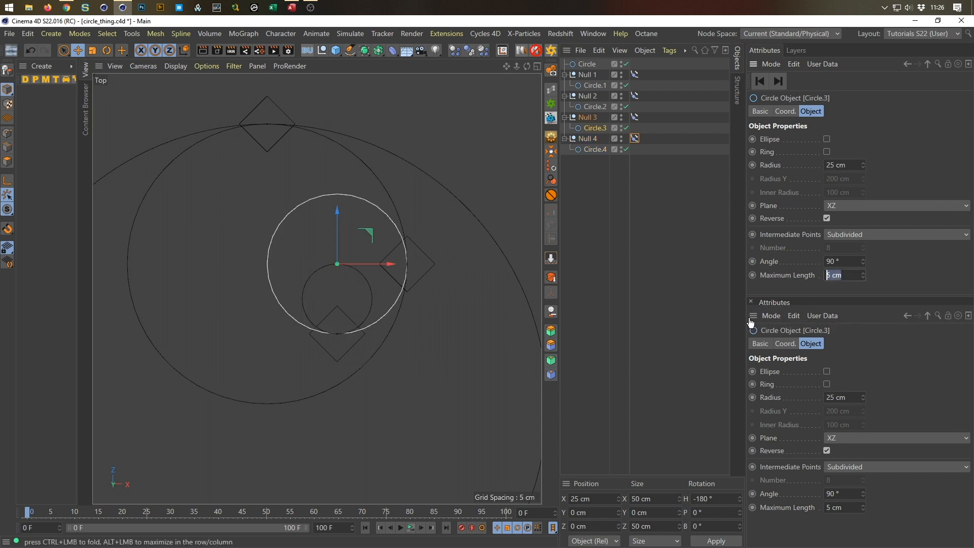
left_click(591, 108)
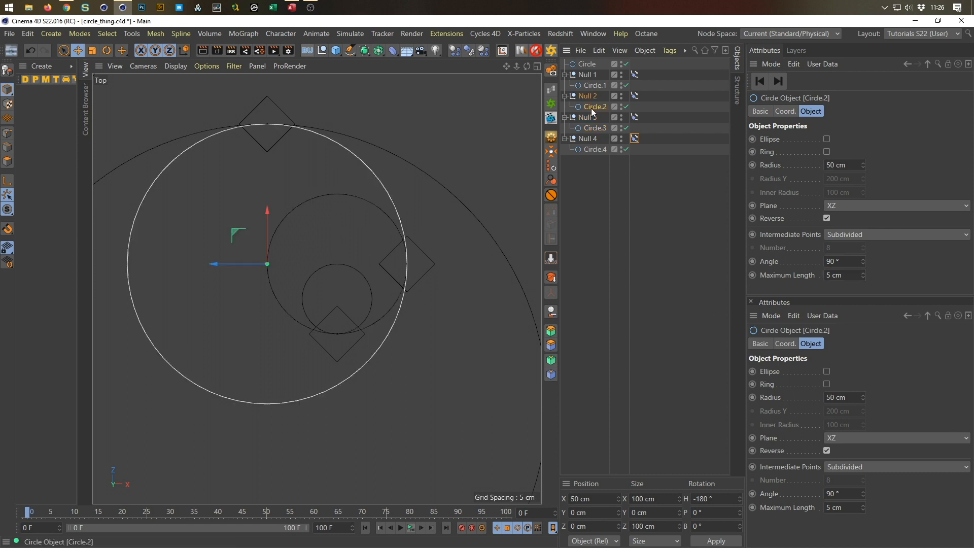
left_click_drag(853, 276, 683, 322)
type("4")
key("Return")
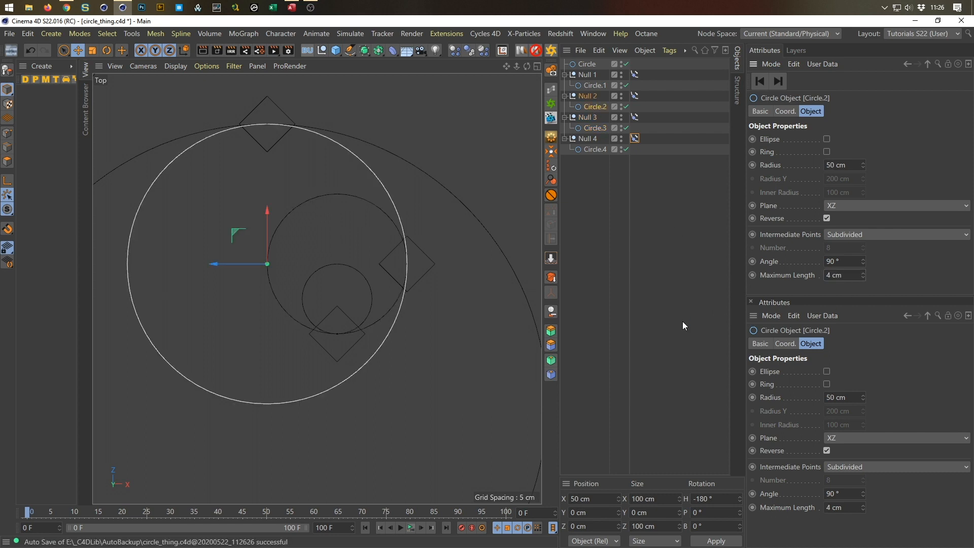
scroll(327, 261, "down", 5)
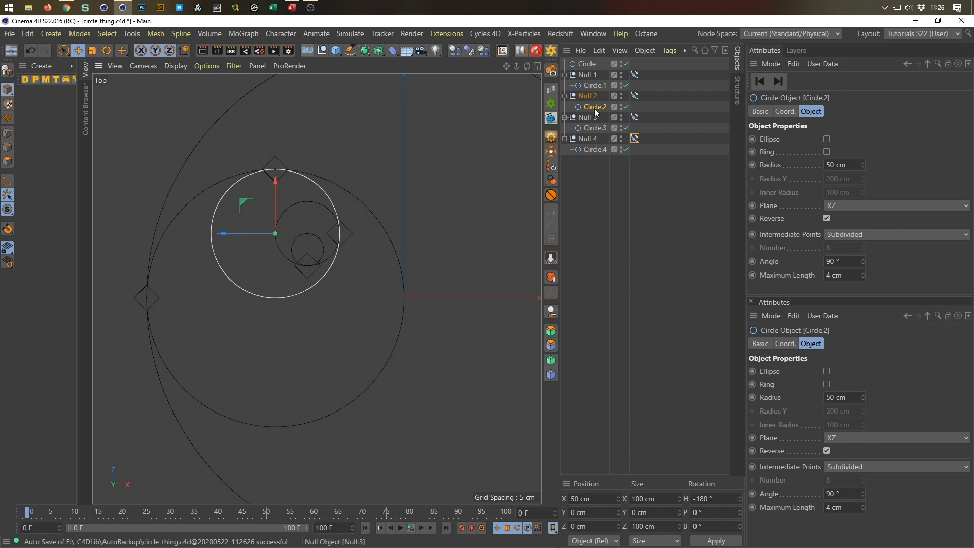
- Filter the object list by "nu" and set the display shape of all four nulls to None
left_click(695, 51)
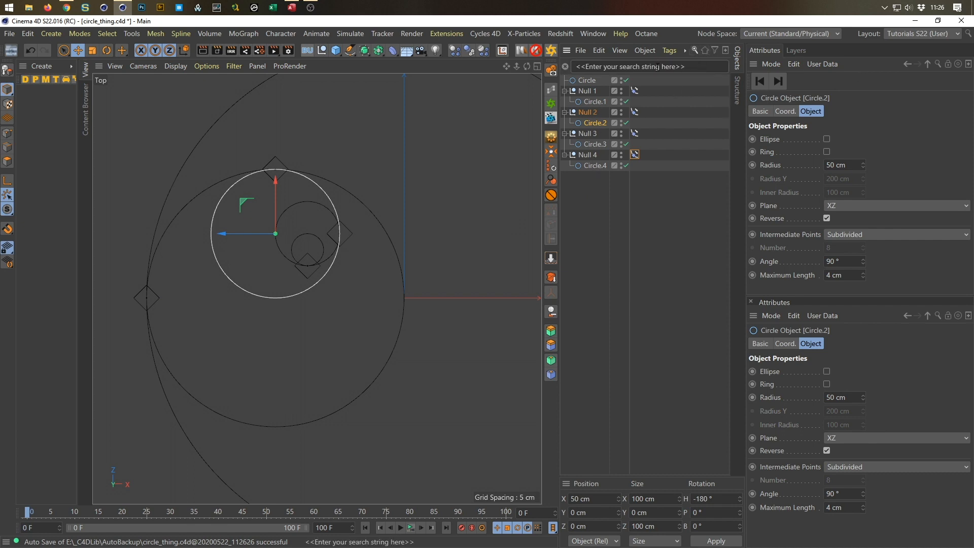
type("nu")
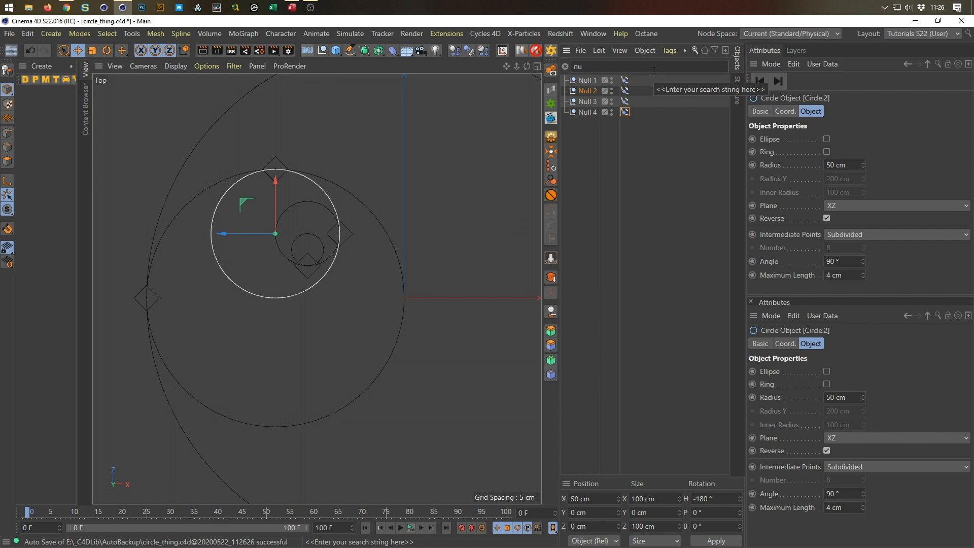
left_click_drag(583, 130, 581, 78)
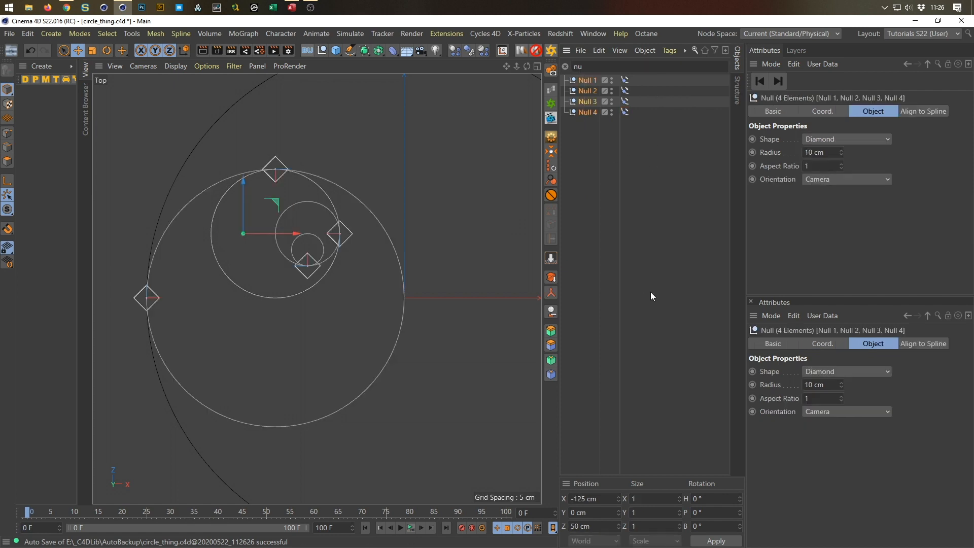
left_click(827, 140)
left_click(851, 146)
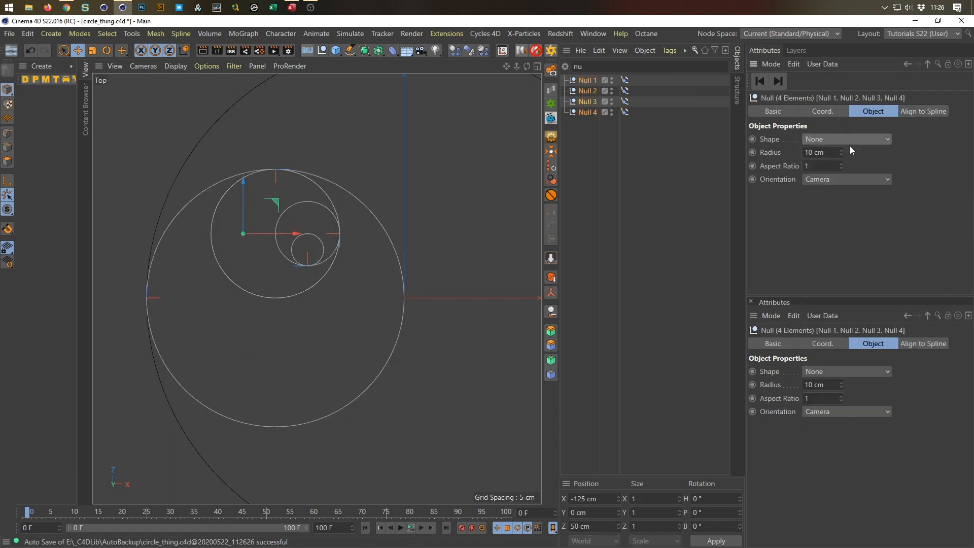
left_click(630, 249)
- Keyframe the Position of all four nulls' Align to Spline tags at 0 % on frame 0
scroll(295, 279, "down", 3)
middle_click_drag(265, 290, 244, 296)
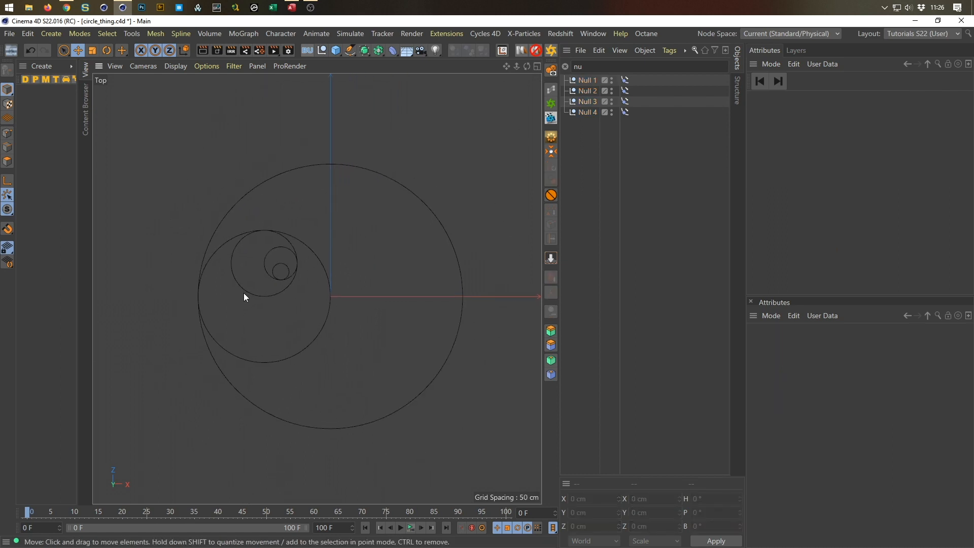
middle_click_drag(315, 292, 302, 268, "alt")
right_click_drag(307, 264, 322, 263, "alt")
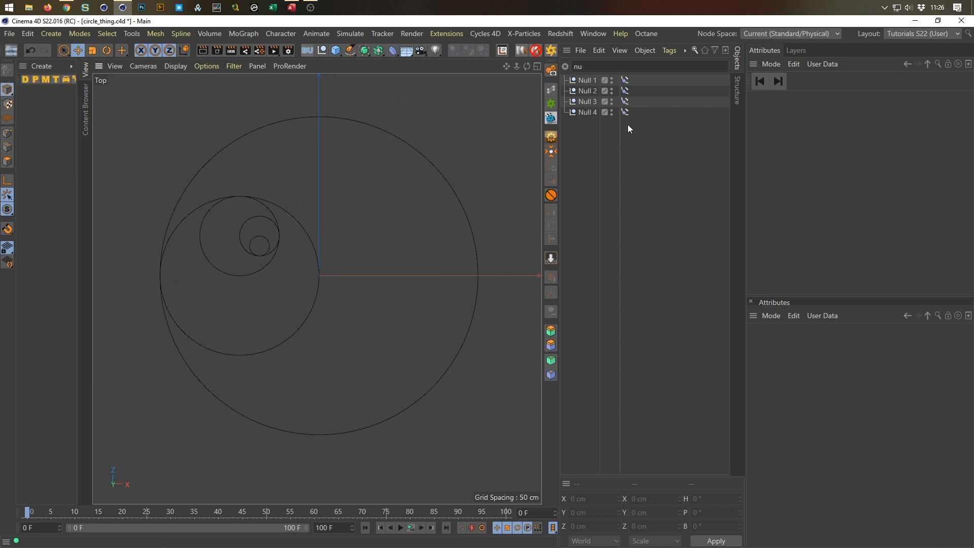
left_click_drag(634, 123, 616, 74)
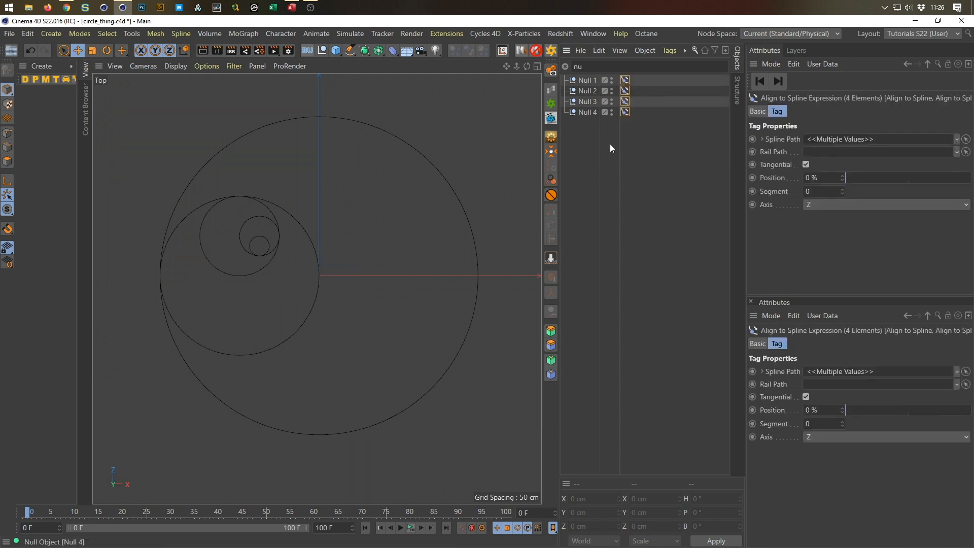
left_click(753, 178)
- Keyframe the Position of the four Align to Spline tags at 100 % on frame 100 and play the animation
left_click_drag(535, 513, 374, 514)
type("100")
key("Return")
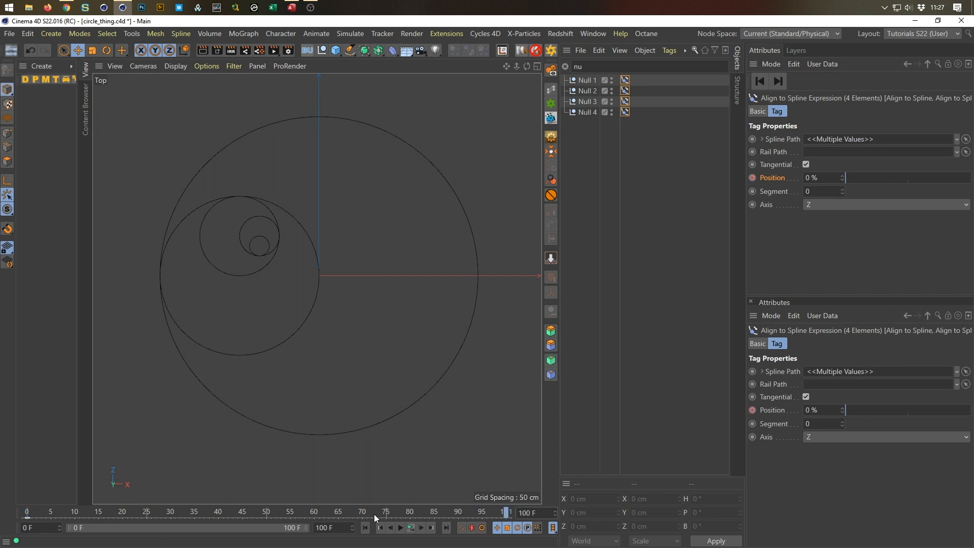
left_click_drag(823, 178, 694, 231)
type("100")
key("Return")
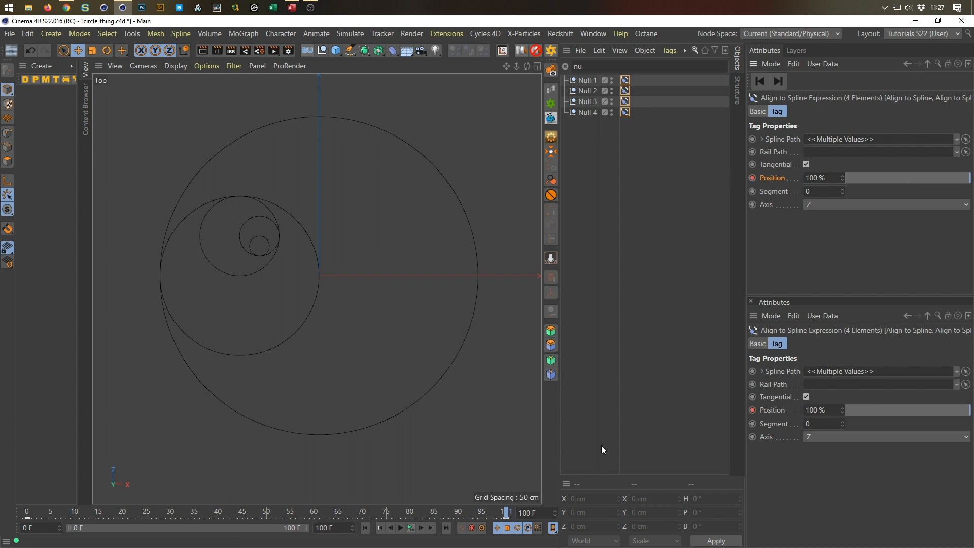
left_click(411, 528)
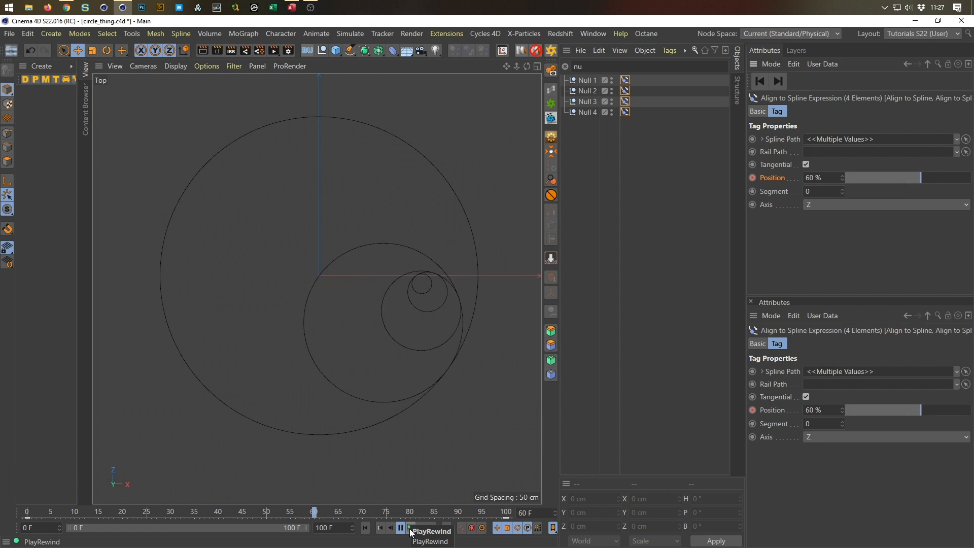
left_click(411, 530)
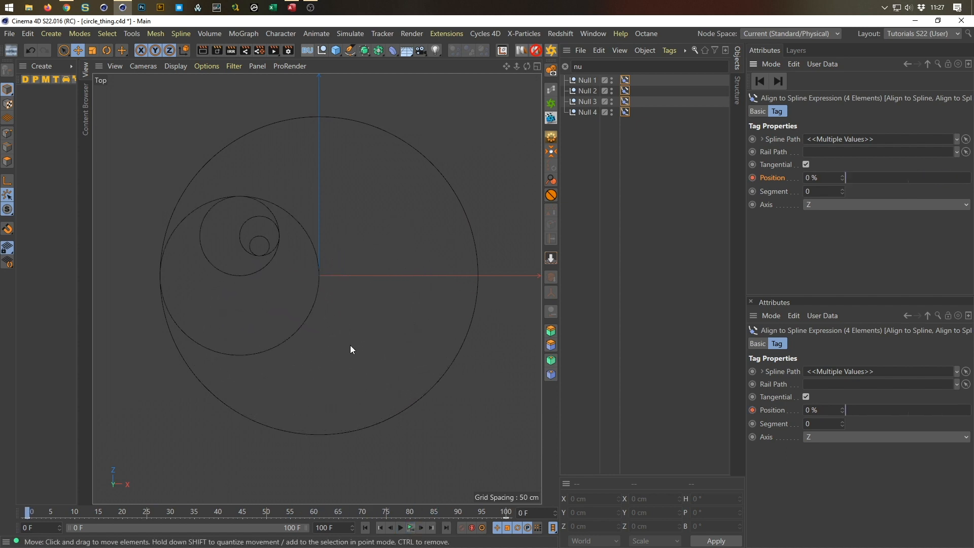
- Filter the object list by "cir", turn off Reverse on all five circles, and play the animation
right_click_drag(349, 318, 325, 321, "alt")
mouse_move(332, 311)
middle_mouse_down("alt")
mouse_move(323, 291)
mouse_move(320, 299)
middle_mouse_up("alt")
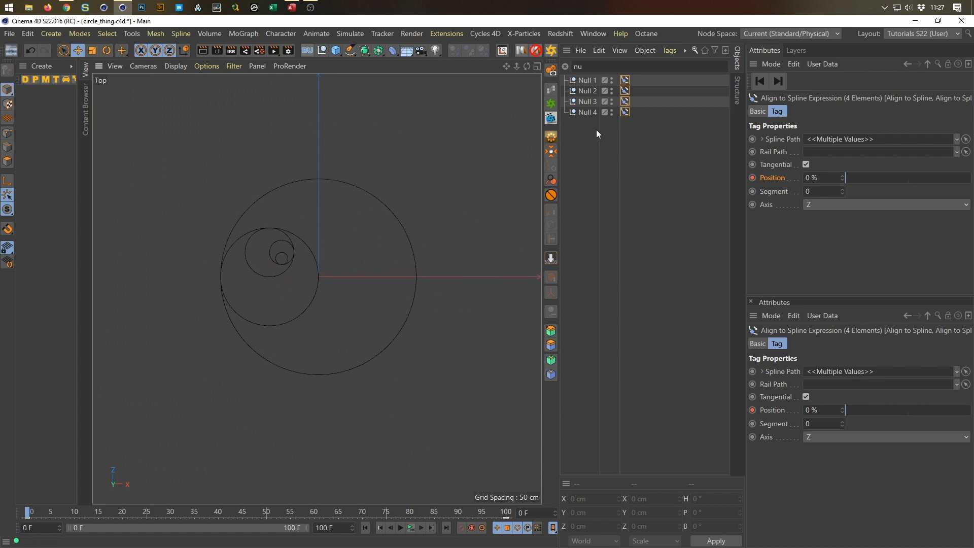
left_click(591, 66)
type("cir")
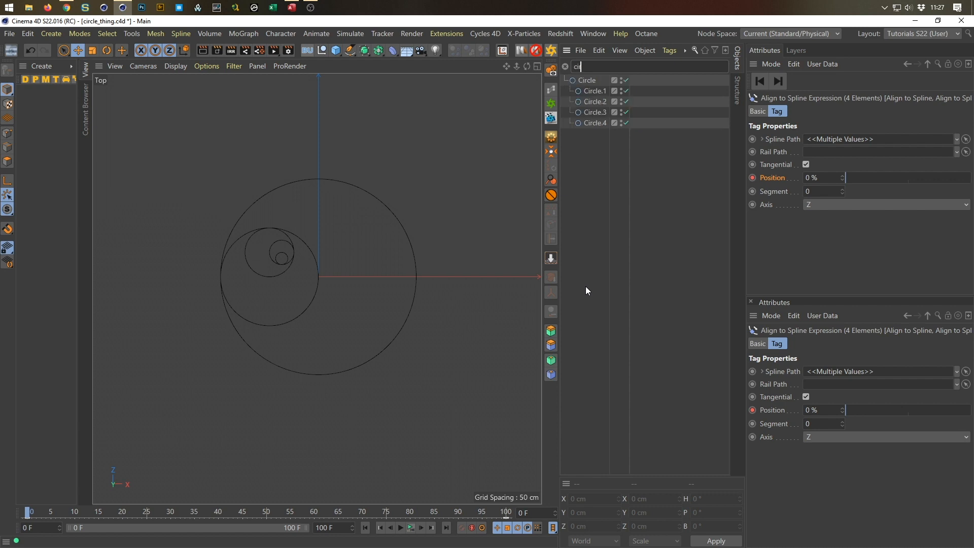
left_click_drag(604, 152, 576, 80)
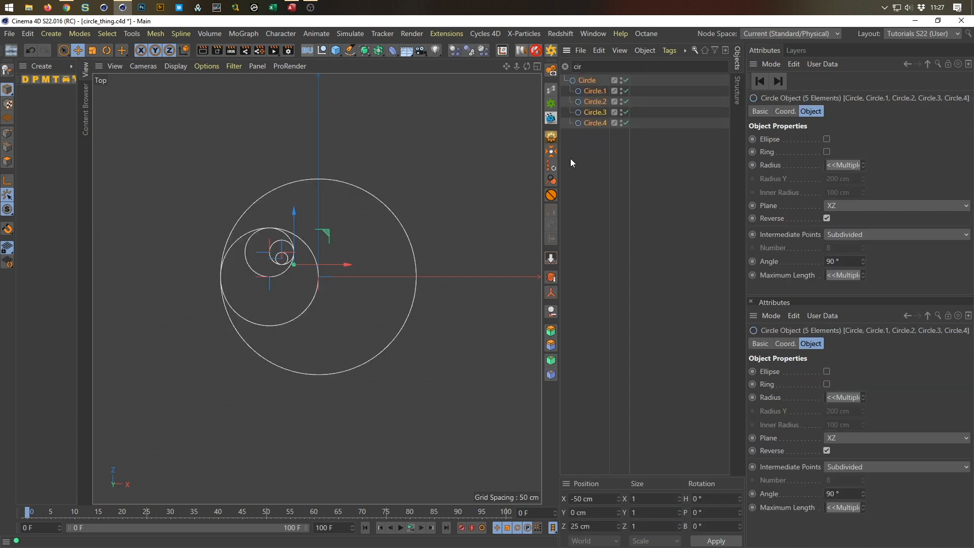
left_click(827, 218)
left_click(513, 389)
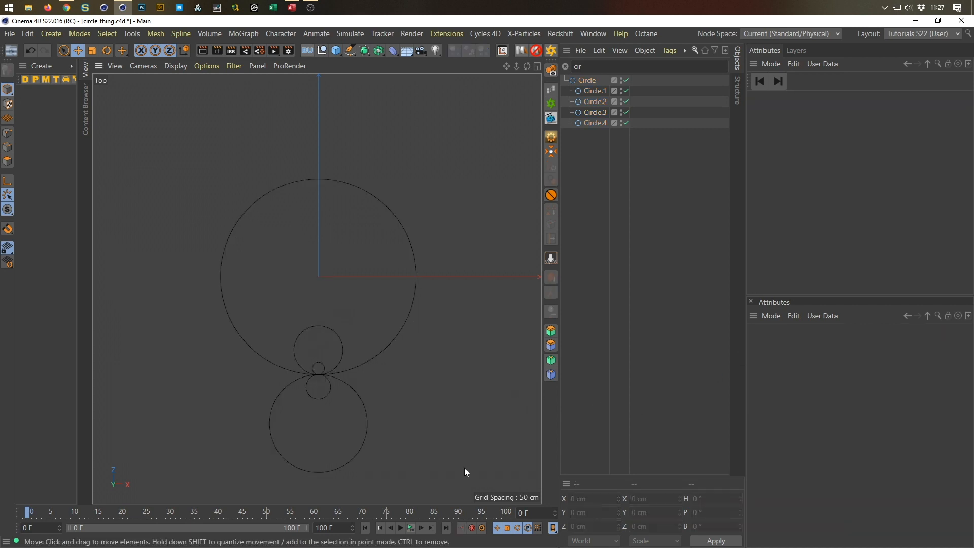
left_click(411, 528)
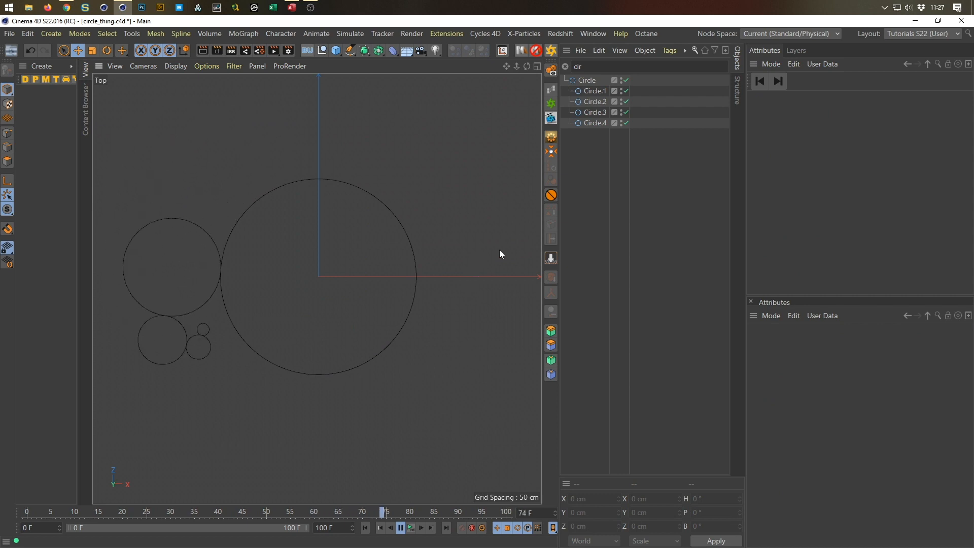
left_click(411, 528)
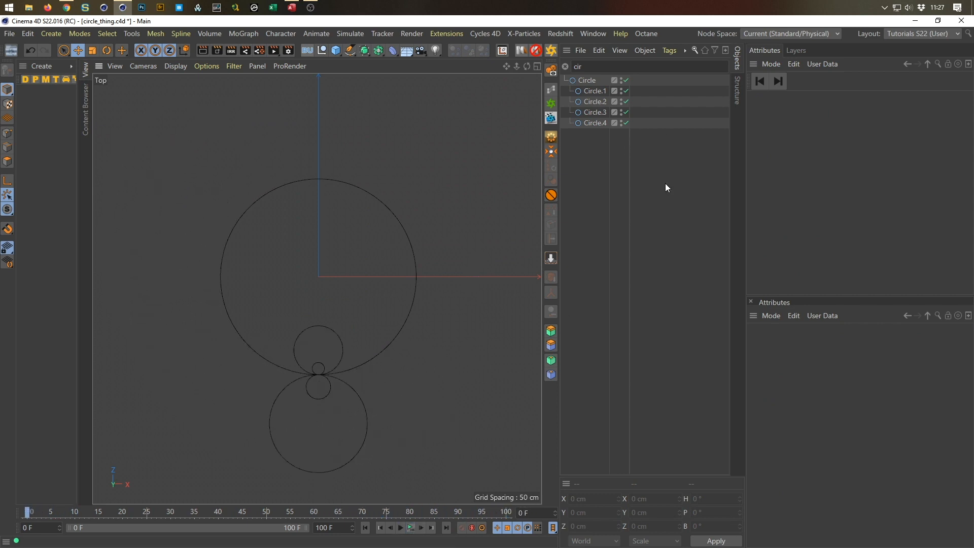
- Turn Reverse back on for all five circles and clear the object list filter
left_click_drag(586, 160, 582, 71)
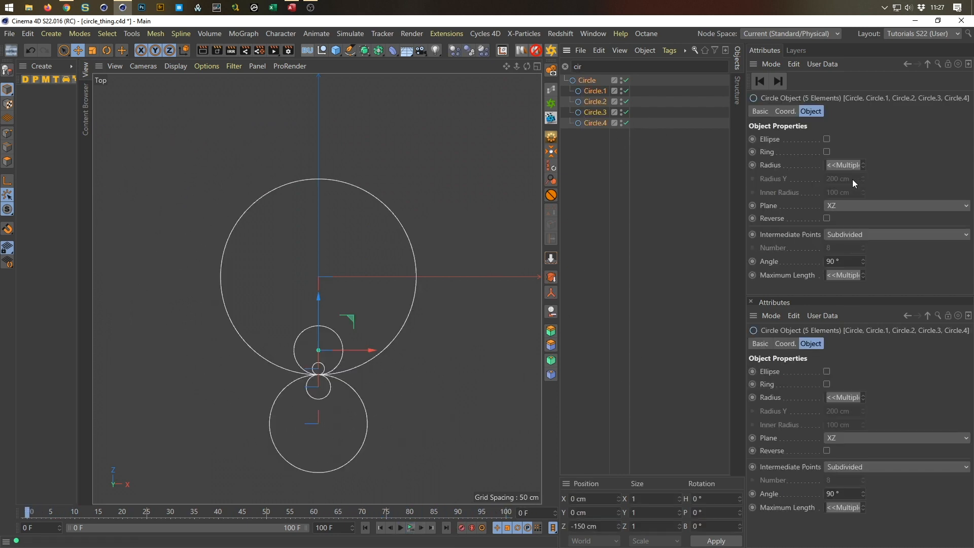
left_click(828, 218)
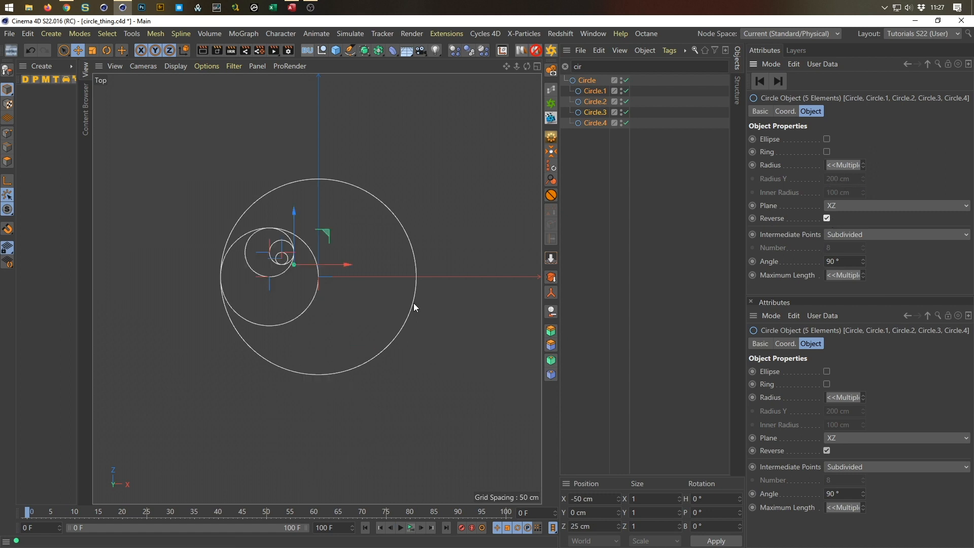
left_click(565, 66)
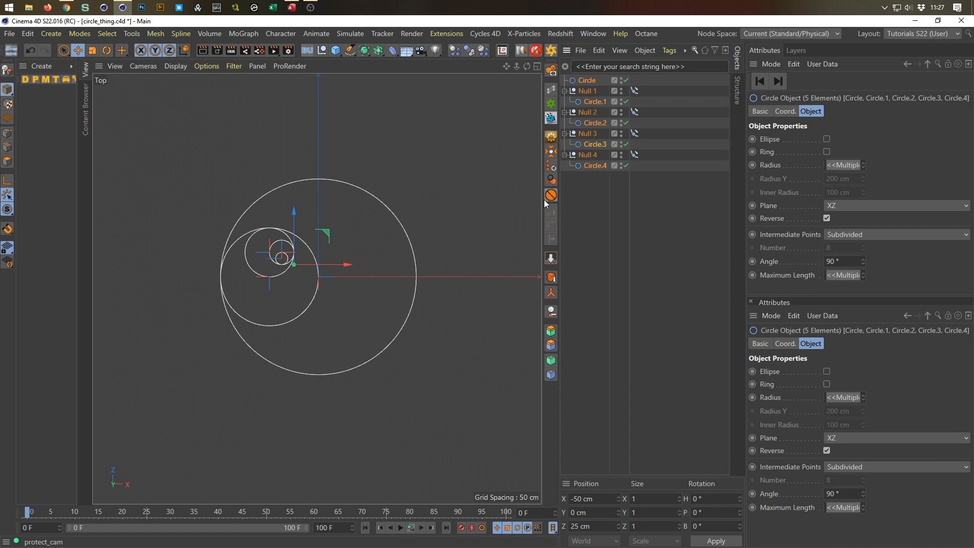
- In the perspective view, filter the objects by "cir" and set the Y position of Circle.1 through Circle.4 to 10 cm
middle_click(351, 246)
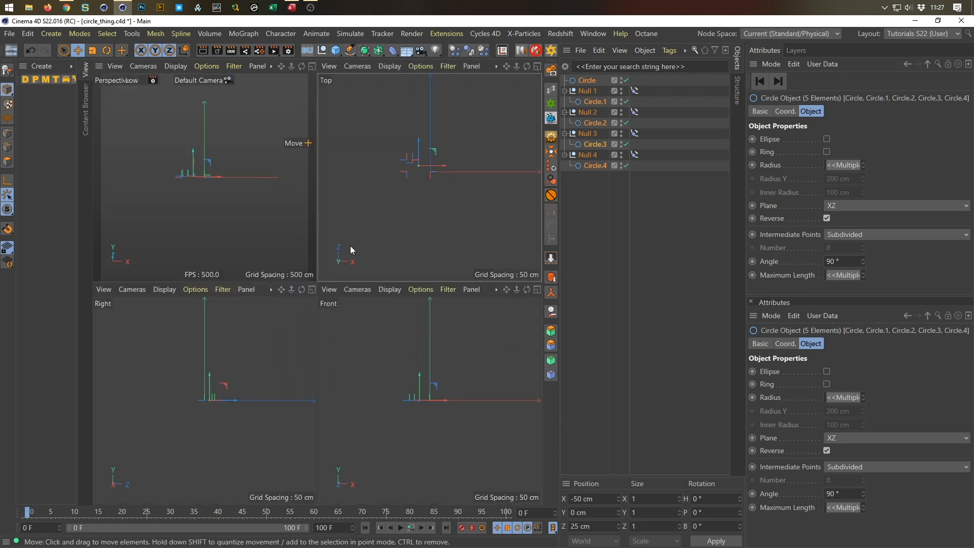
middle_click(208, 187)
scroll(281, 275, "up", 5)
left_click_drag(301, 269, 262, 308, "alt")
middle_click_drag(301, 269, 276, 253, "alt")
scroll(291, 249, "up", 2)
left_click_drag(278, 255, 269, 283, "alt")
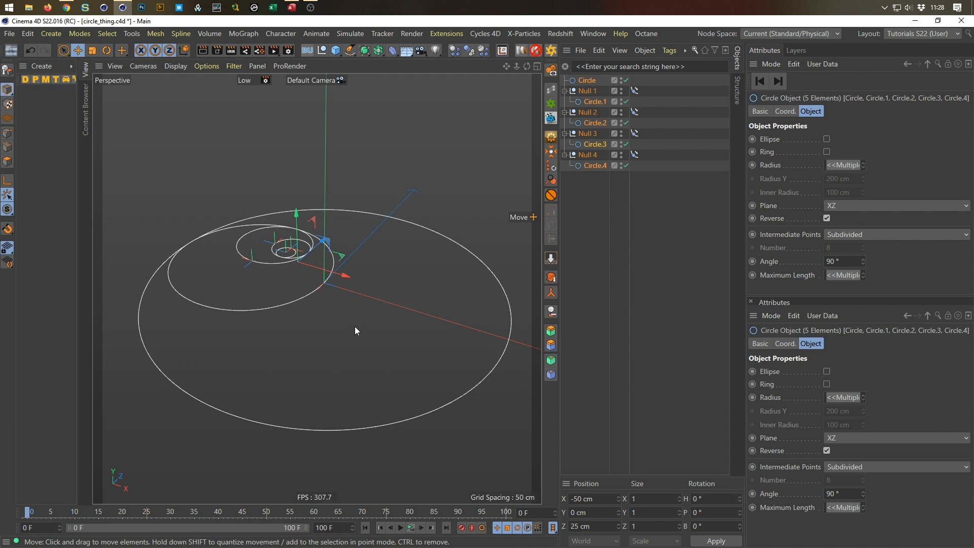
left_click(614, 68)
type("cir")
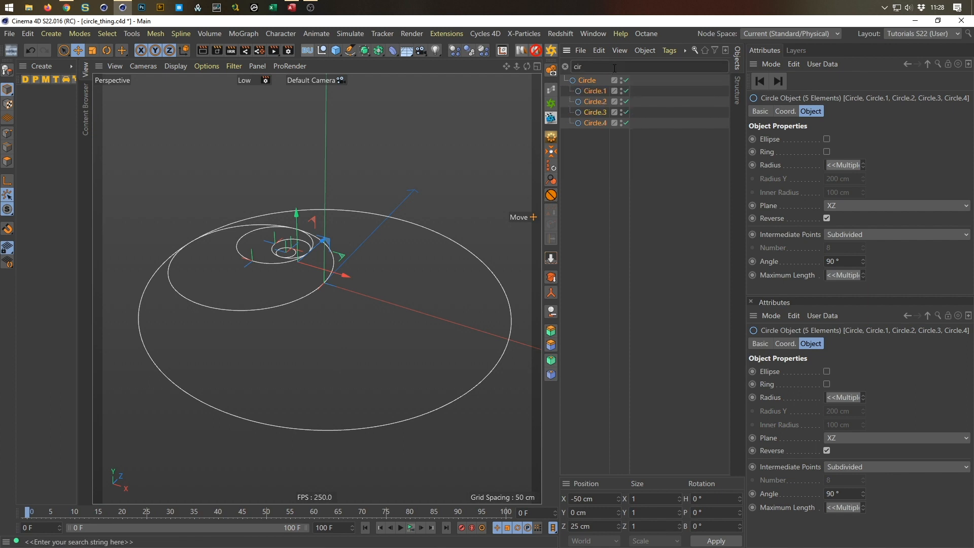
left_click_drag(571, 150, 599, 86)
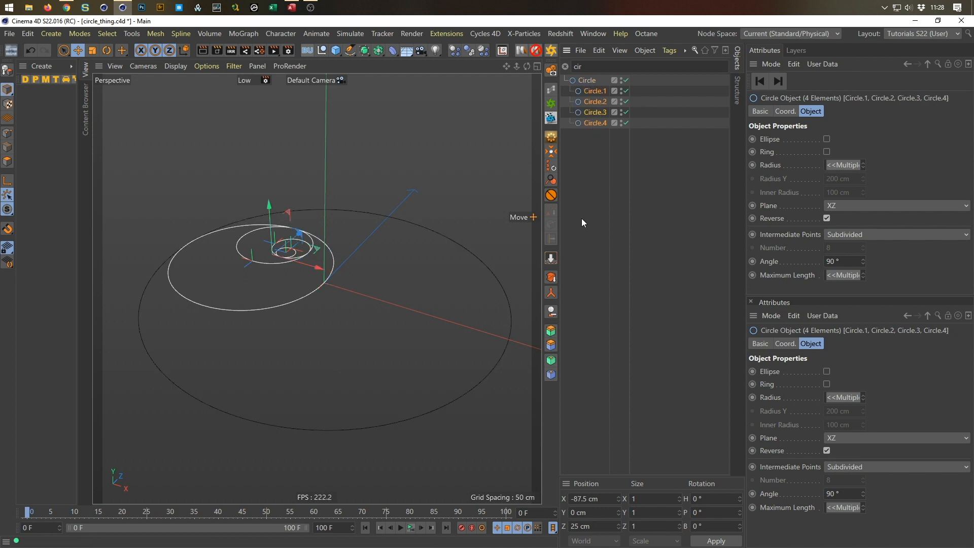
left_click(786, 111)
left_click(792, 154)
type("10")
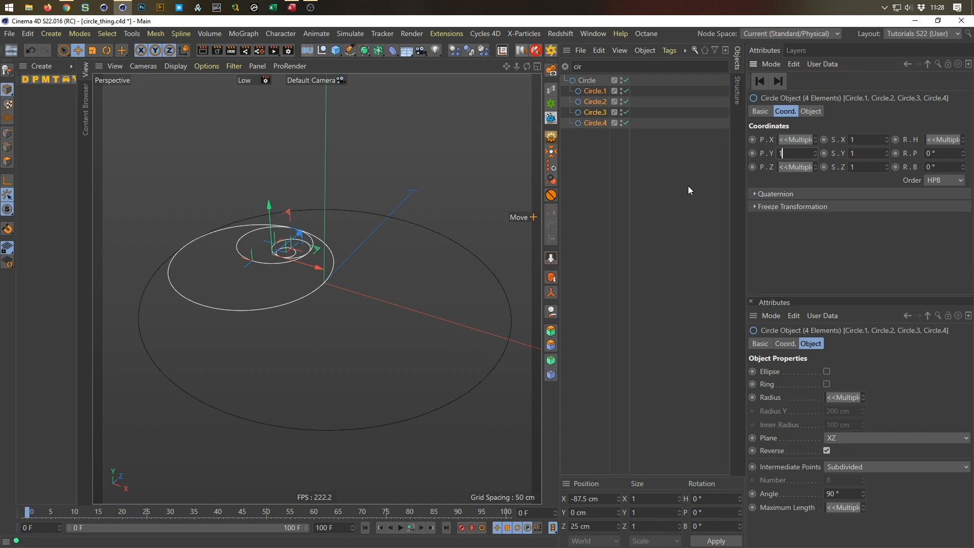
key("Return")
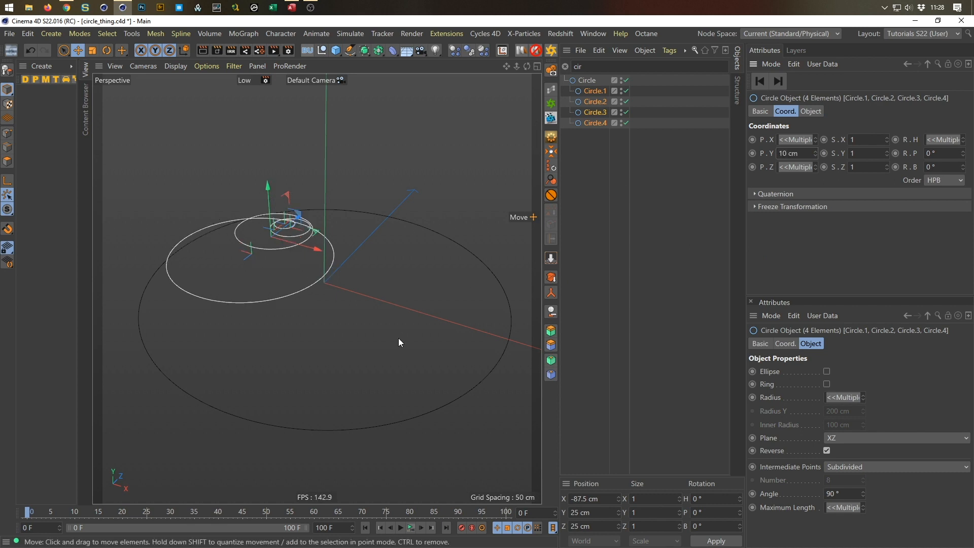
- Examine the vertical spacing of the stacked circles in the right and perspective views, clearing the object filter and selecting Circle.1
middle_click(223, 441)
right_click_drag(214, 406, 278, 358, "alt")
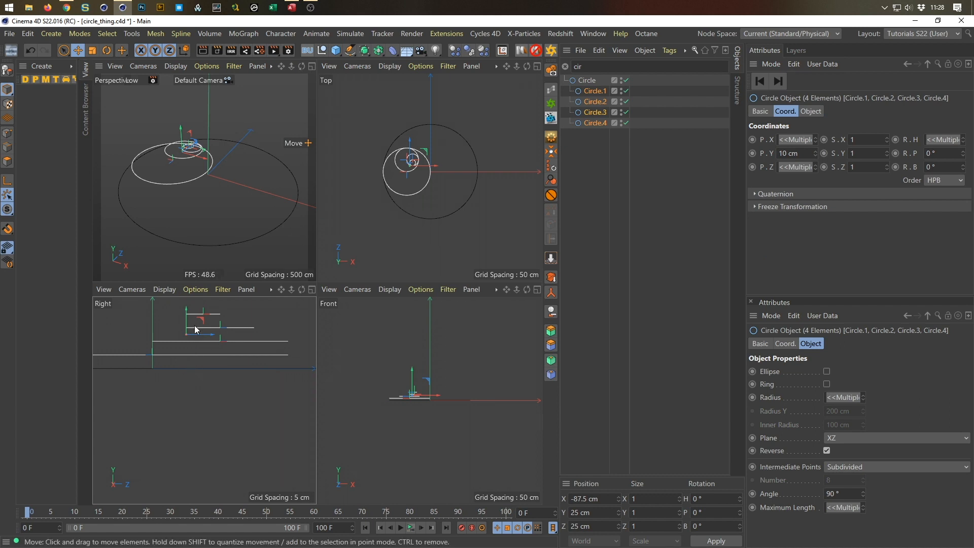
middle_click(220, 193)
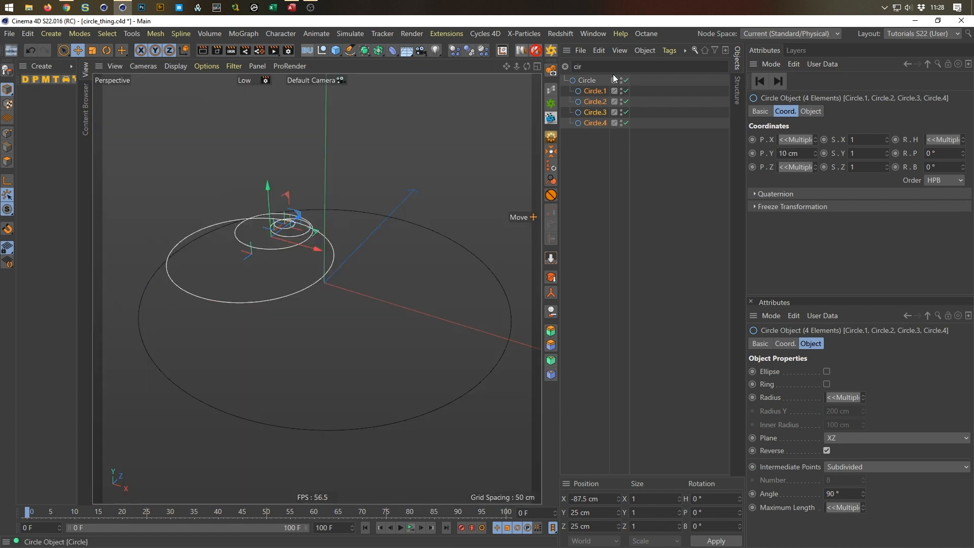
left_click(566, 67)
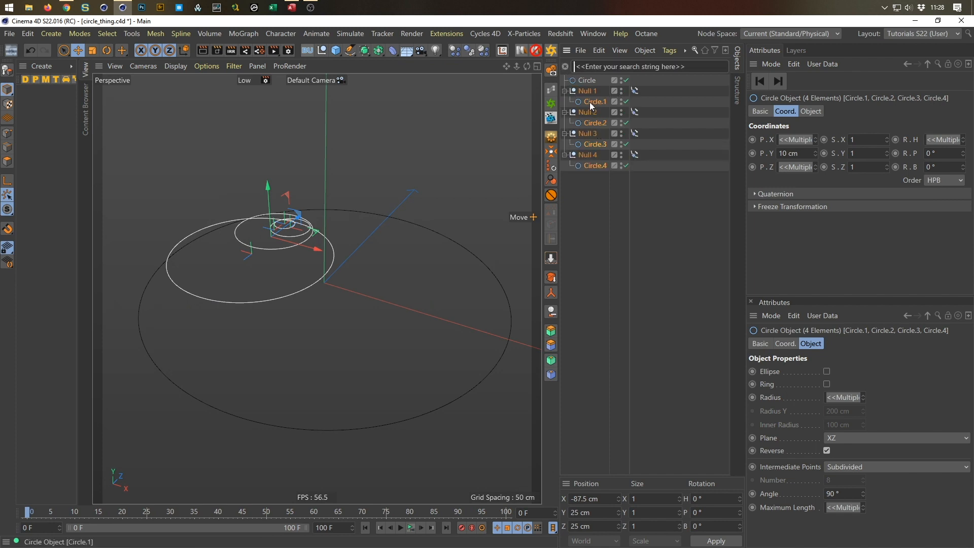
left_click(592, 102)
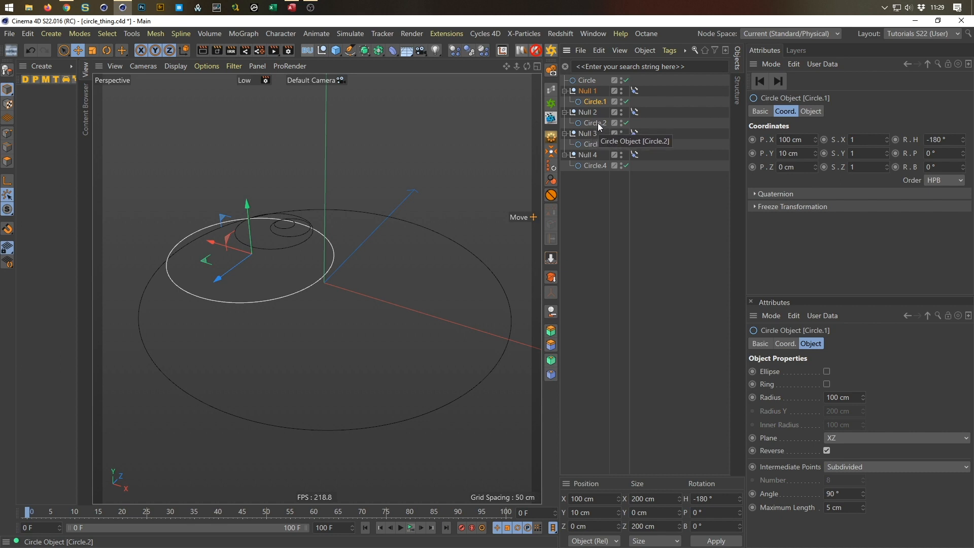
left_click_drag(288, 262, 311, 251, "alt")
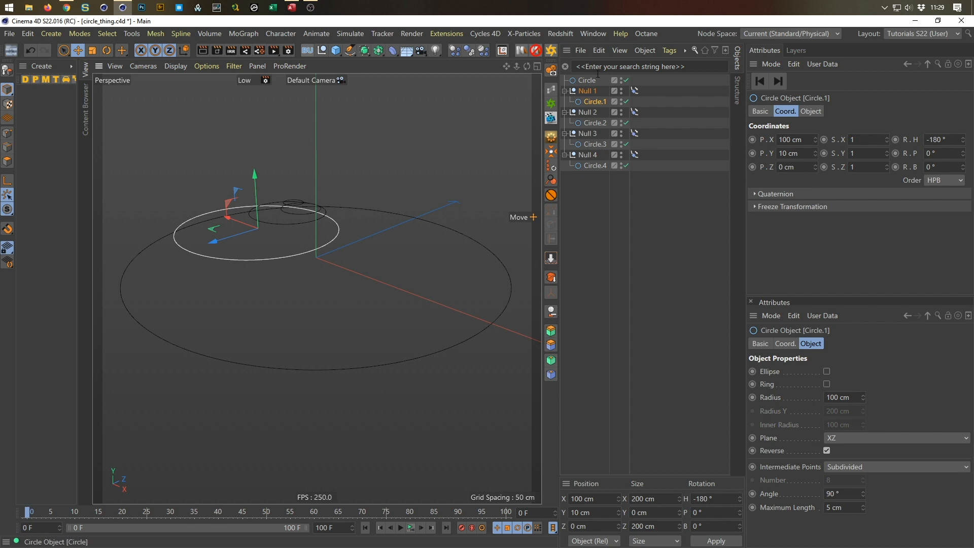
- Filter the object list by "ci", wrap each of the five circles in its own Extrude, and clear the filter
type("ci")
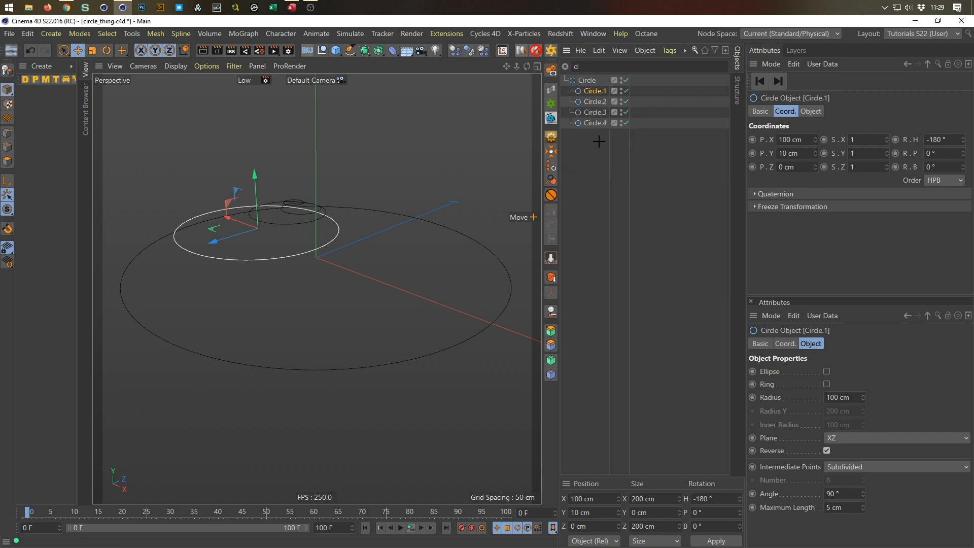
left_click_drag(599, 142, 569, 68)
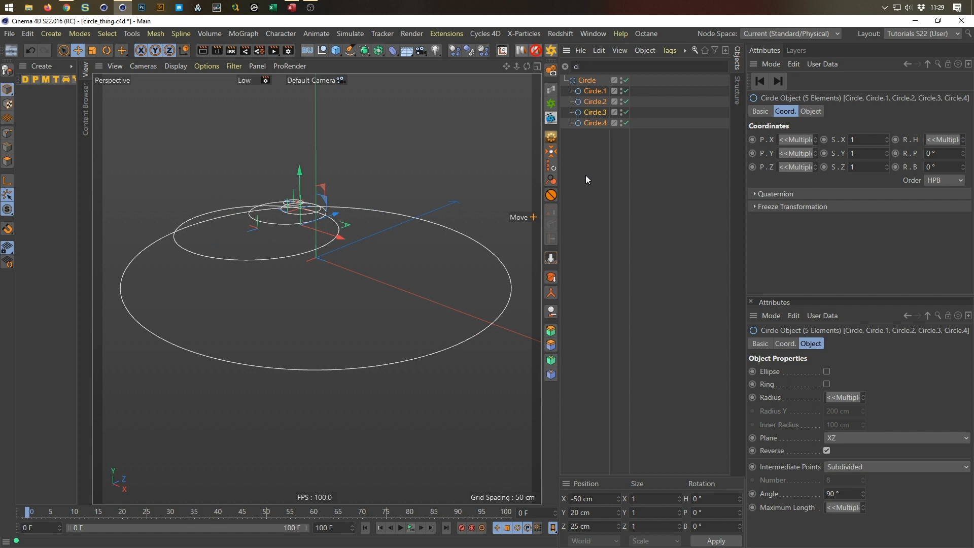
left_click(364, 52)
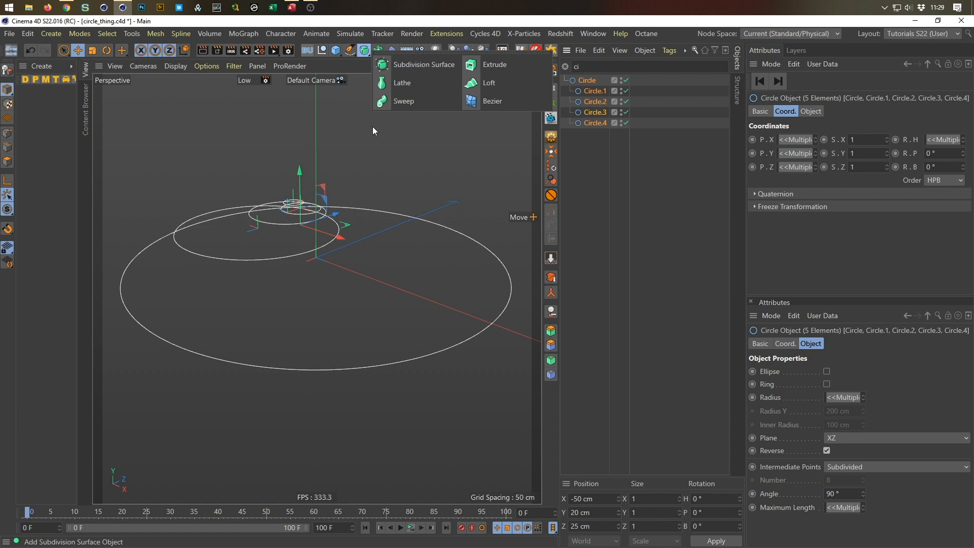
left_click(490, 63)
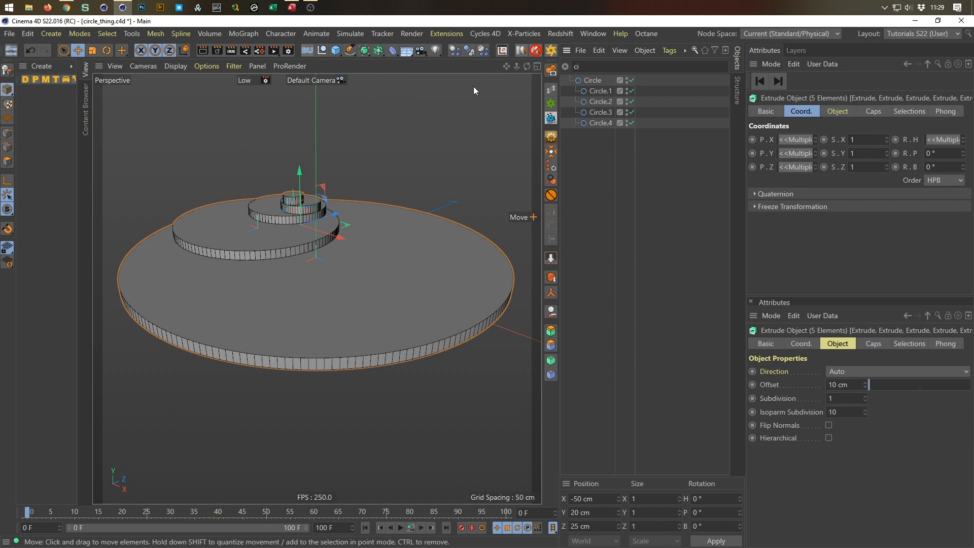
left_click(566, 67)
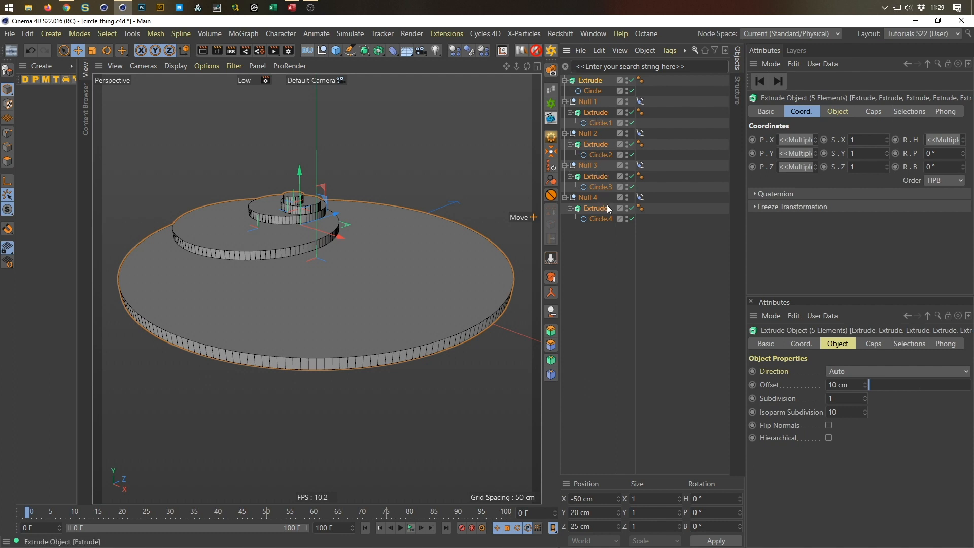
- Try a 2 cm round bevel on the caps of only the base circle's Extrude
left_click(589, 84)
left_click(837, 111)
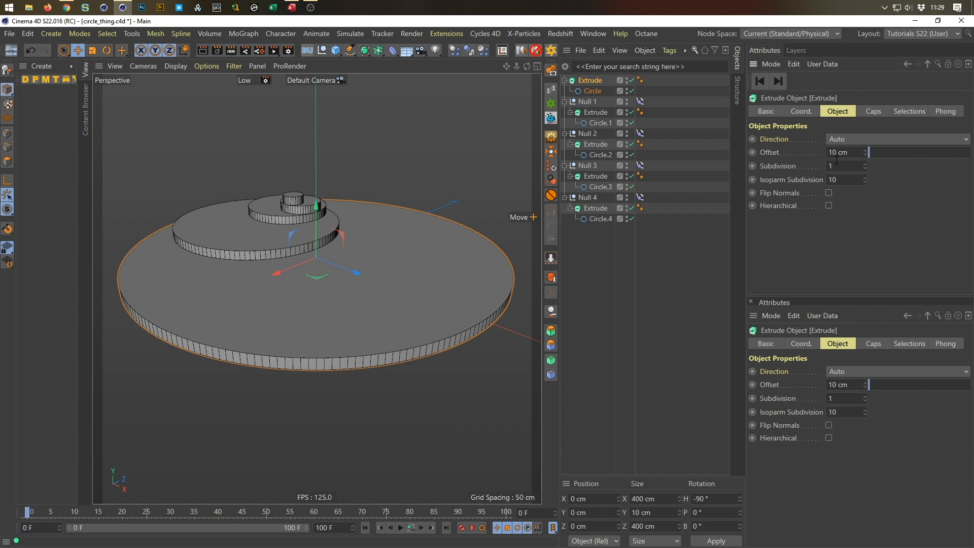
scroll(300, 228, "up", 3)
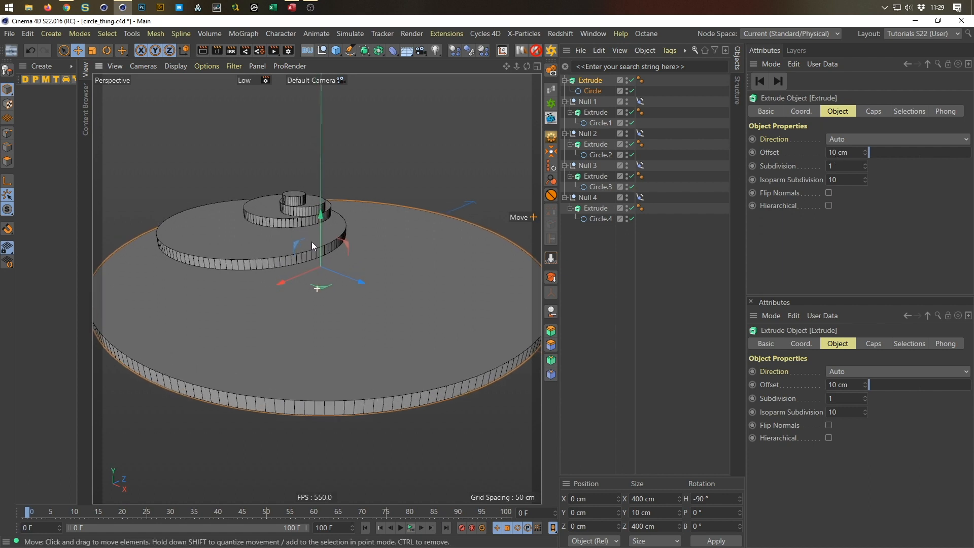
mouse_move(311, 243)
left_mouse_down("alt")
mouse_move(318, 264)
mouse_move(333, 251)
mouse_move(324, 254)
left_mouse_up("alt")
right_click_drag(298, 252, 336, 223, "alt")
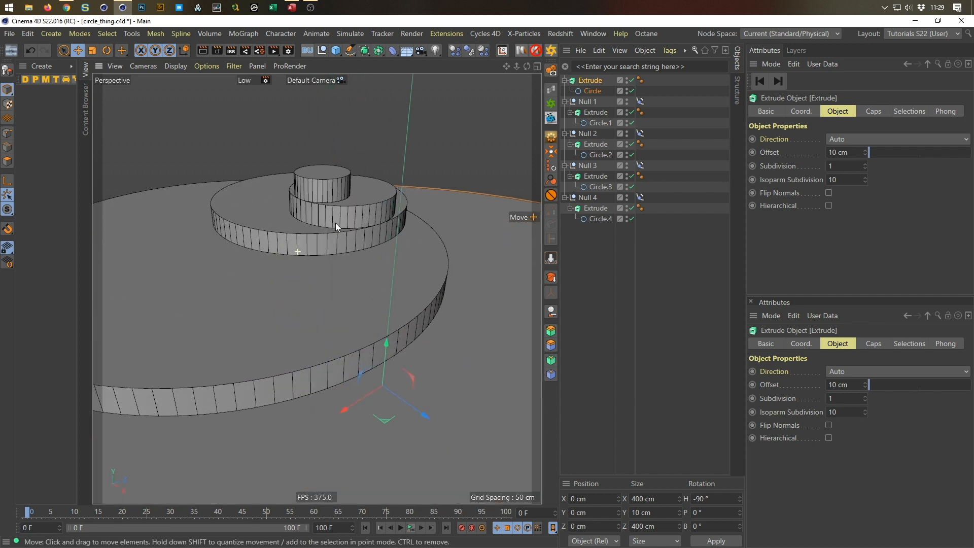
left_click(875, 115)
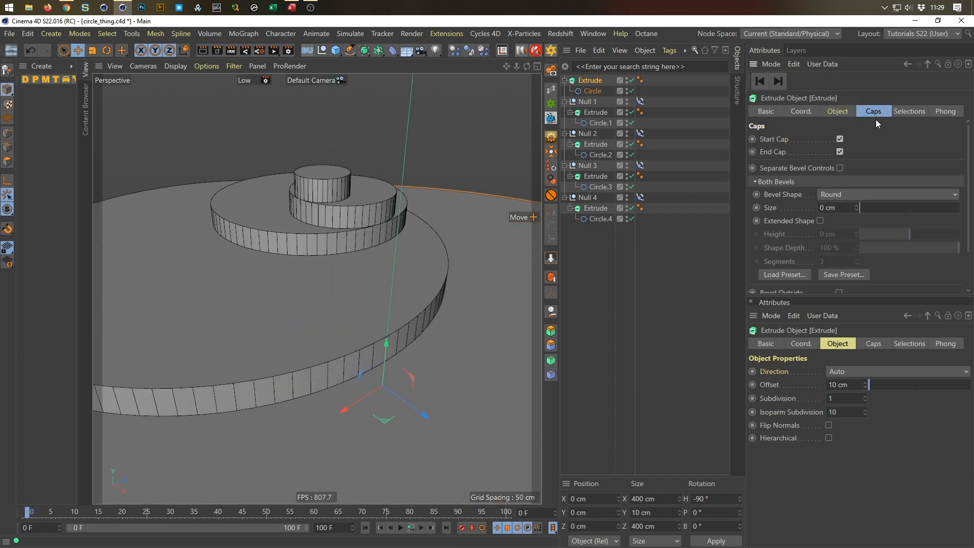
left_click_drag(846, 206, 763, 249)
type("2")
key("Return")
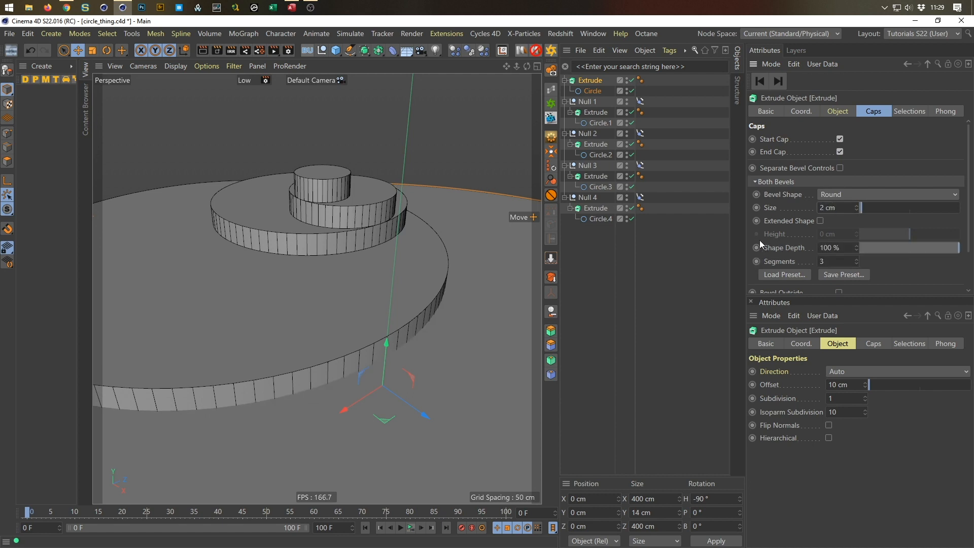
key("ctrl+z")
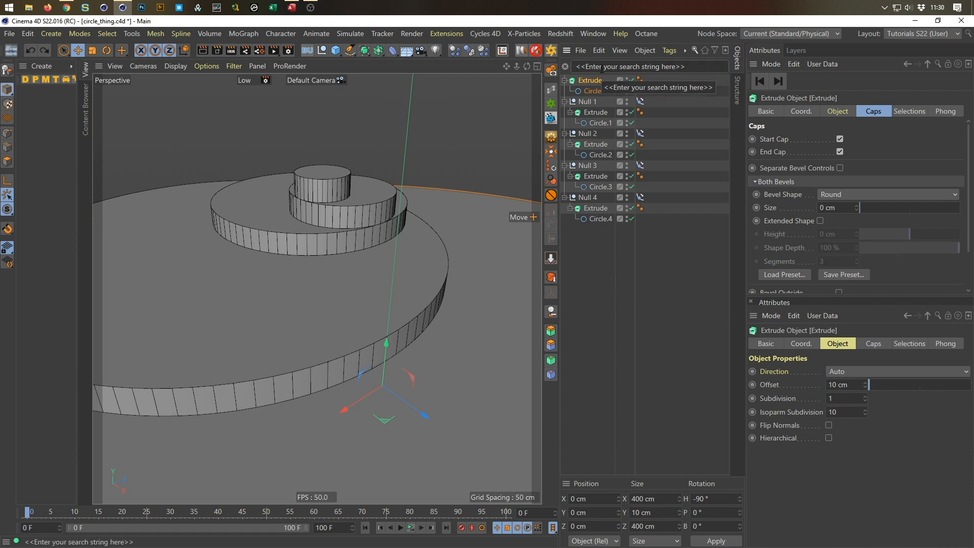
- Filter the object list by "ex" and set the bevel size of all five Extrudes to 2 cm
type("ex")
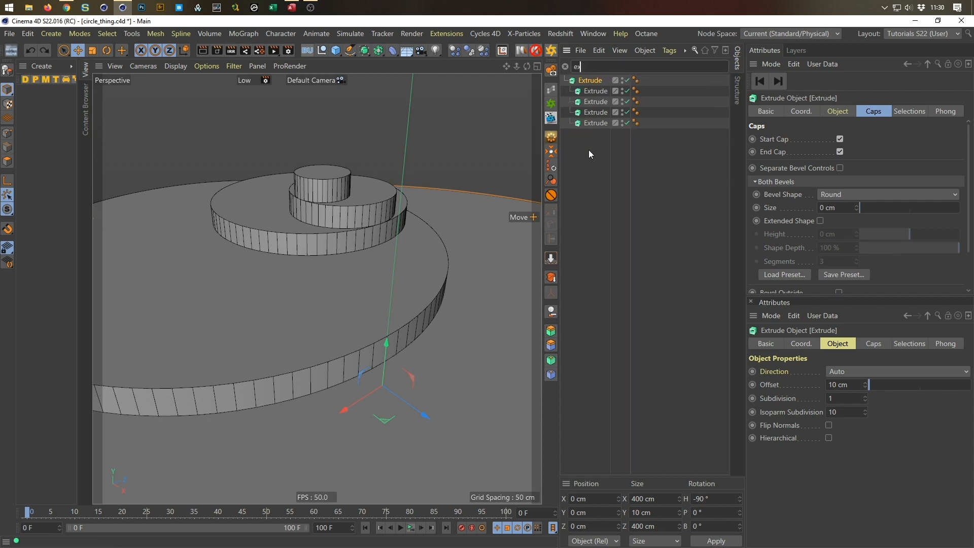
left_click_drag(574, 52, 574, 53)
left_click(843, 208)
left_click_drag(843, 209, 771, 226)
type("2")
key("Return")
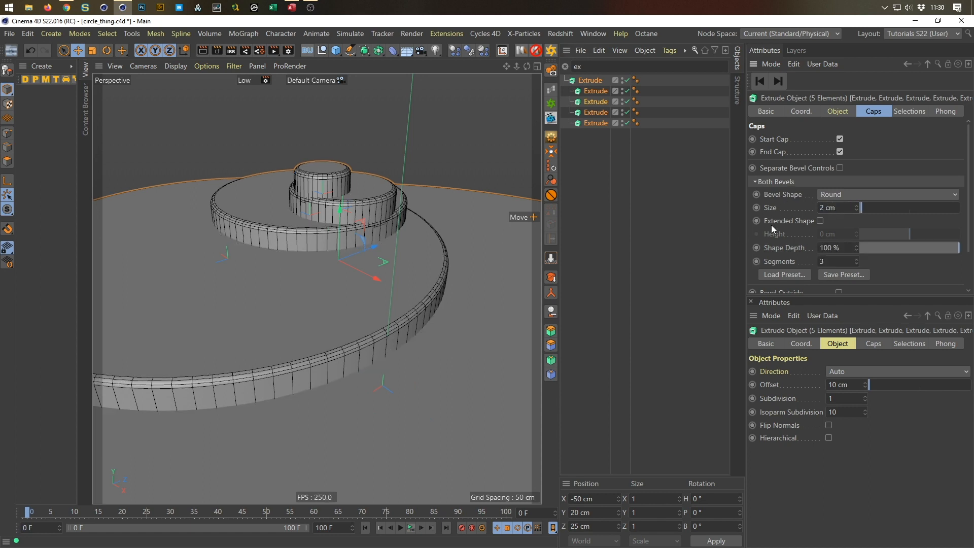
- Set the extrusion offset of all five Extrudes to 6 cm
right_click_drag(283, 176, 336, 163, "alt")
middle_click_drag(335, 163, 259, 257, "alt")
right_click_drag(257, 265, 208, 288, "alt")
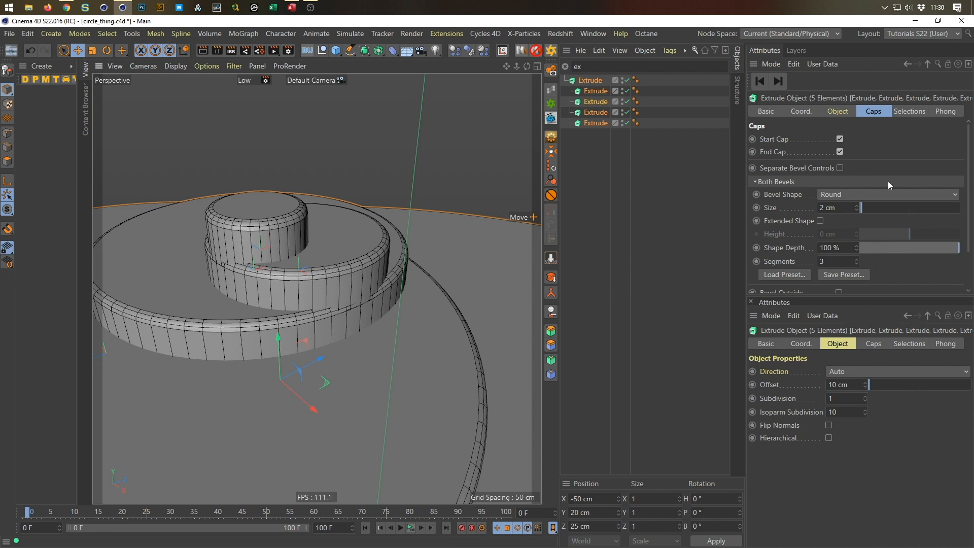
left_click(838, 111)
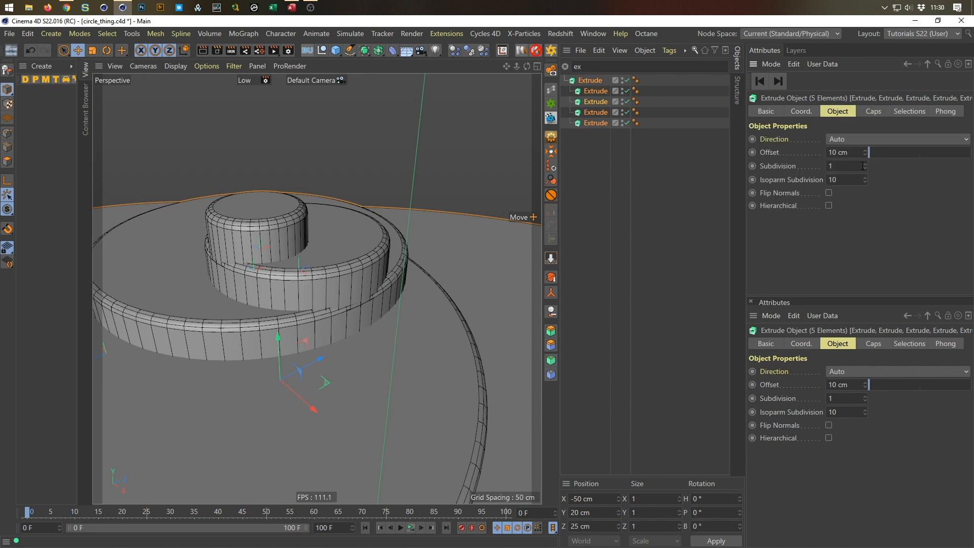
left_click(842, 152)
type("6")
key("Return")
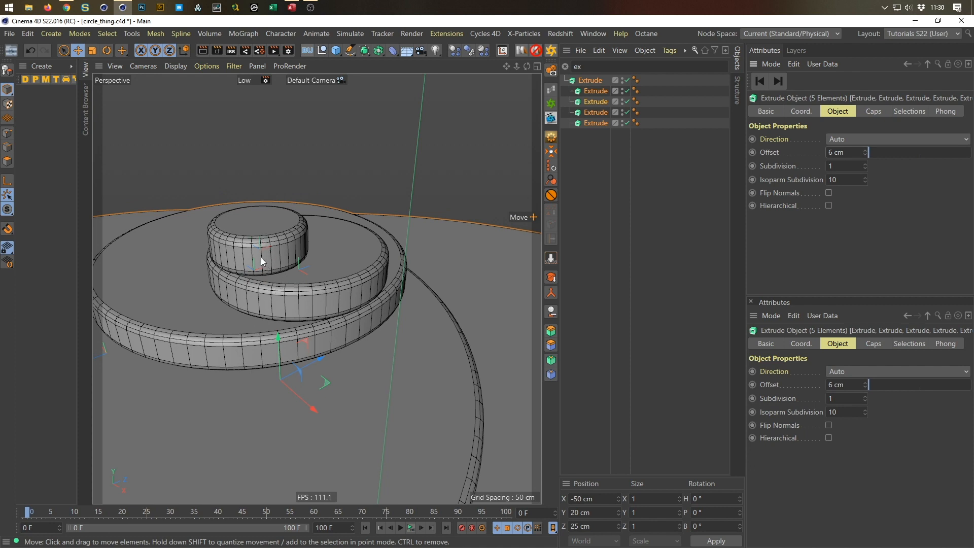
- Inspect the bevelled discs with the object filter and selection cleared, and play the rolling animation
middle_click_drag(261, 257, 271, 221, "alt")
right_click_drag(271, 221, 223, 251, "alt")
middle_click_drag(224, 251, 295, 170, "alt")
mouse_move(295, 170)
right_mouse_down("alt")
mouse_move(259, 201)
mouse_move(276, 174)
right_mouse_up("alt")
middle_click_drag(295, 152, 294, 191, "alt")
right_click_drag(294, 191, 302, 191, "alt")
left_click_drag(302, 191, 307, 227, "alt")
left_click(565, 67)
left_click(583, 266)
left_click_drag(391, 289, 336, 284, "alt")
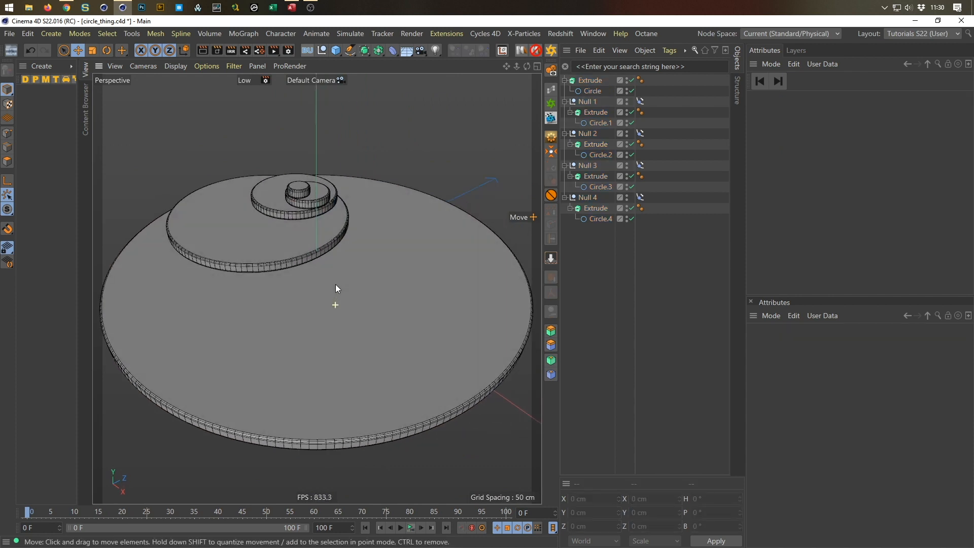
left_click(411, 528)
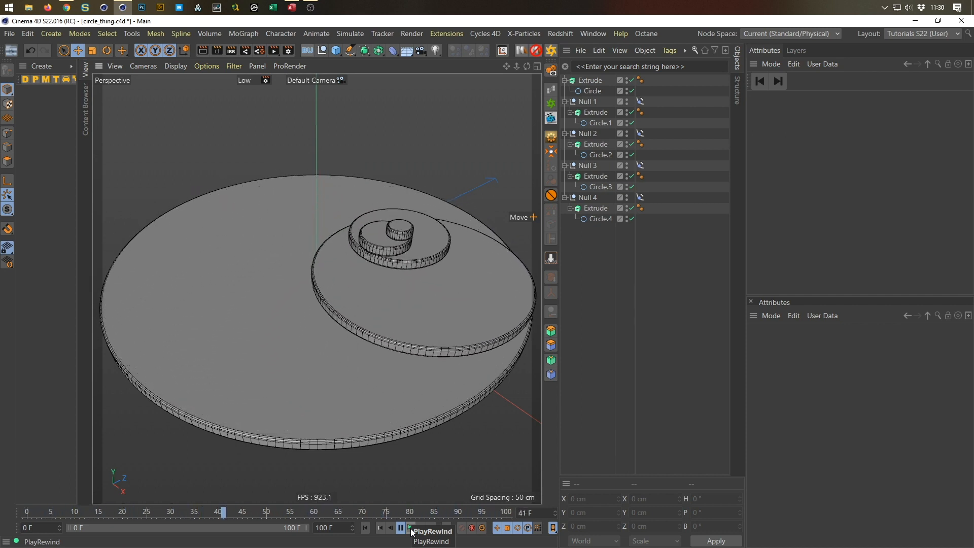
left_click(411, 529)
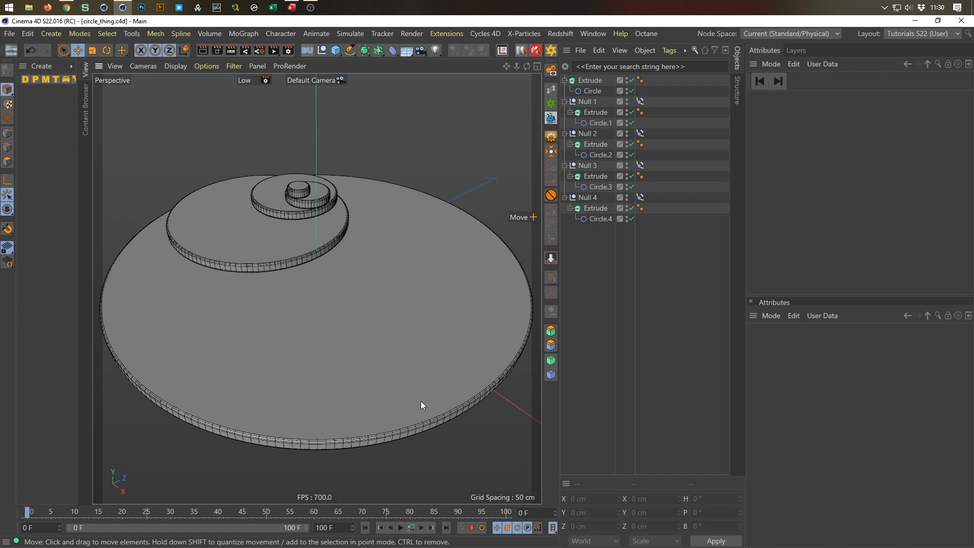
- Switch to the Chrome browser to check the reference circle video and return to Cinema 4D
scroll(421, 401, "down", 5)
left_click_drag(339, 286, 379, 230, "alt")
left_click_drag(435, 343, 365, 348, "alt")
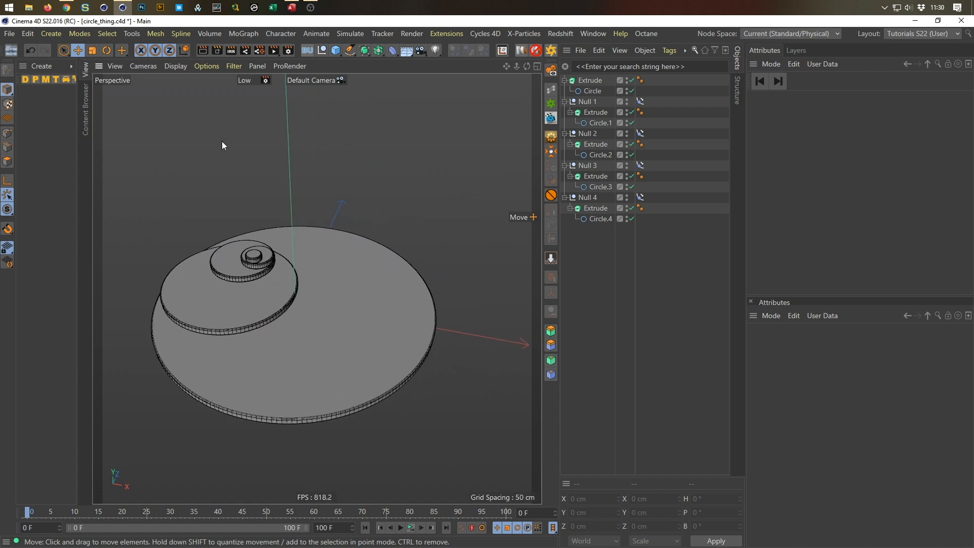
left_click(67, 7)
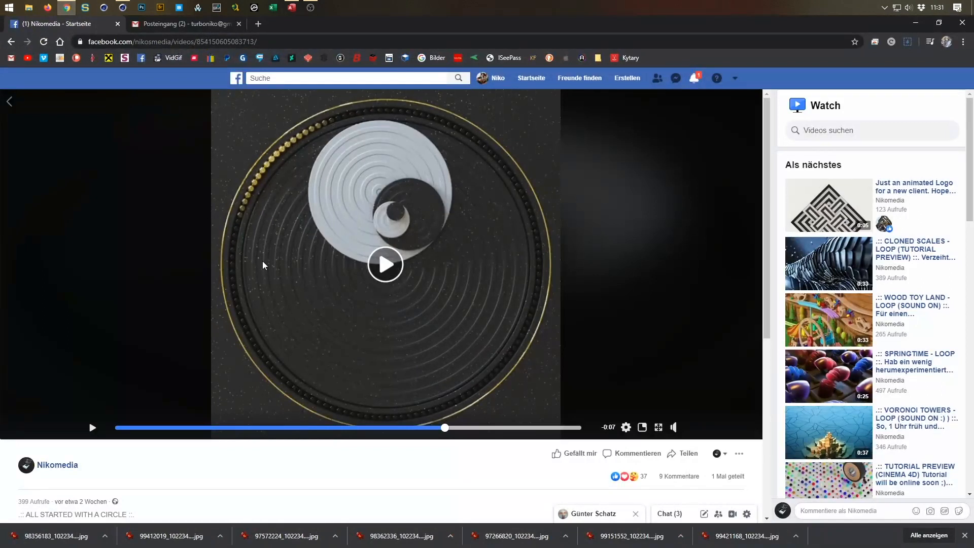
left_click(916, 23)
left_click_drag(379, 239, 337, 255, "alt")
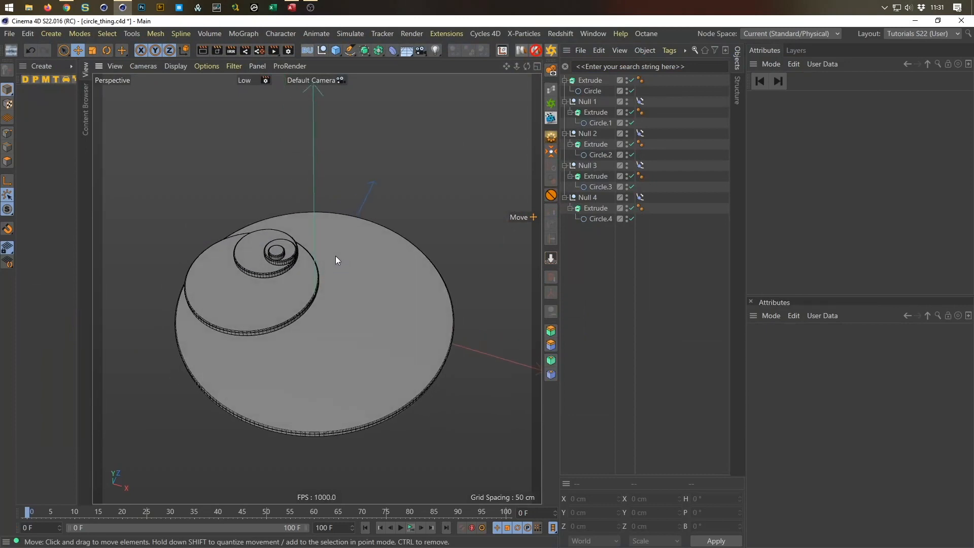
- Collapse the hierarchies of the base Extrude and Null 1 through Null 4 in the object list
left_click(565, 80)
left_click(564, 91)
left_click(564, 102)
left_click(564, 112)
left_click(564, 125)
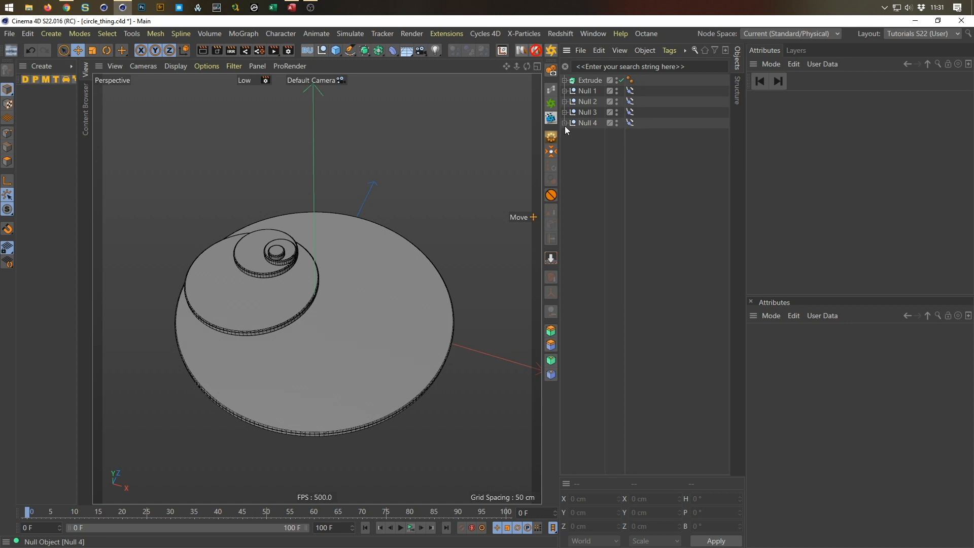
- Group the base circle's Extrude under a new null and rename that null "Null 0"
left_click(564, 80)
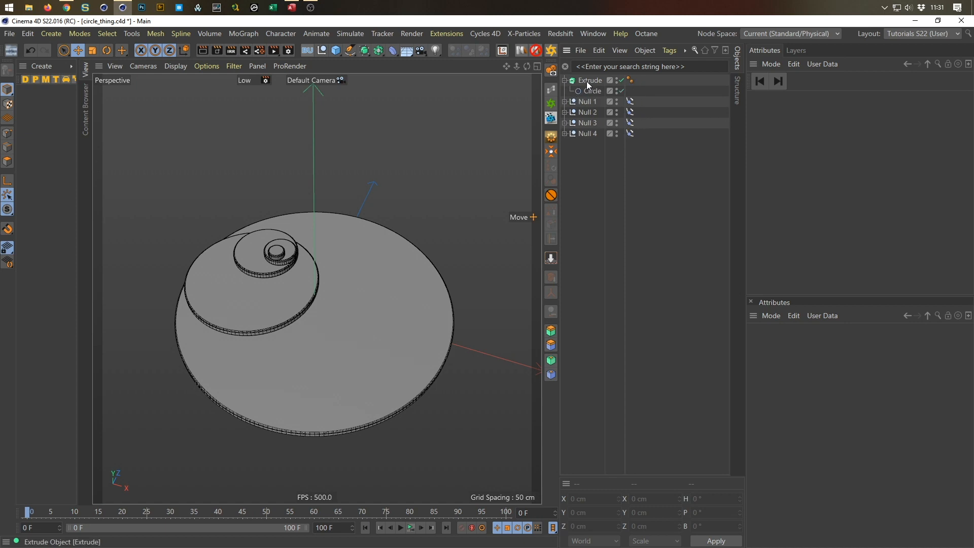
left_click(586, 81)
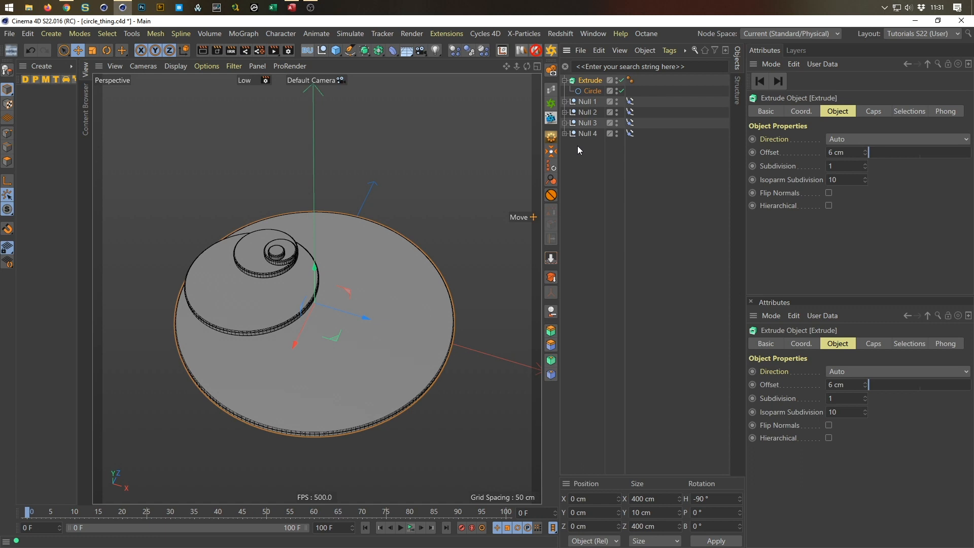
key("alt+g")
double_click(583, 82)
key("End")
type("0")
key("Return")
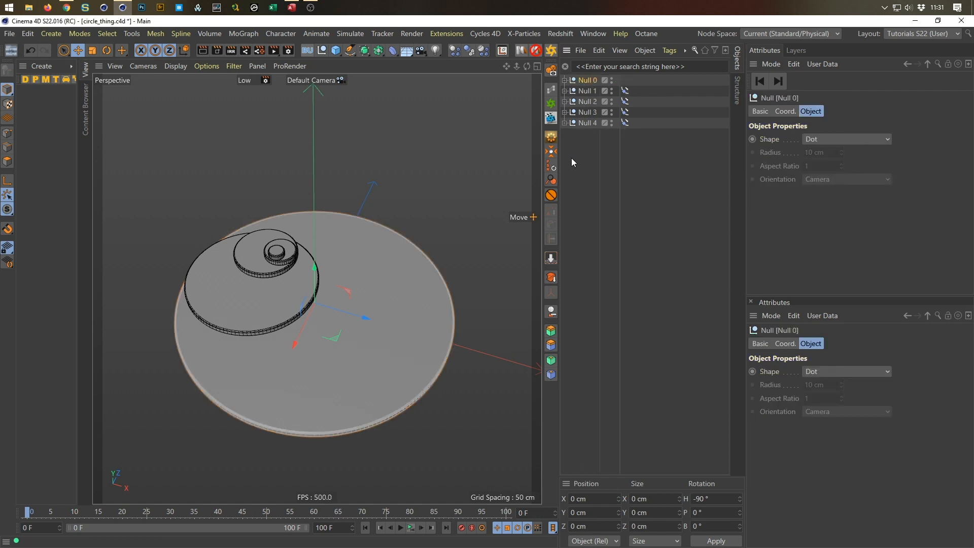
- Rename the base circle inside Null 0 as "Circle 0"
left_click(564, 81, "ctrl")
left_click(599, 102)
double_click(600, 101)
key("End")
type("0")
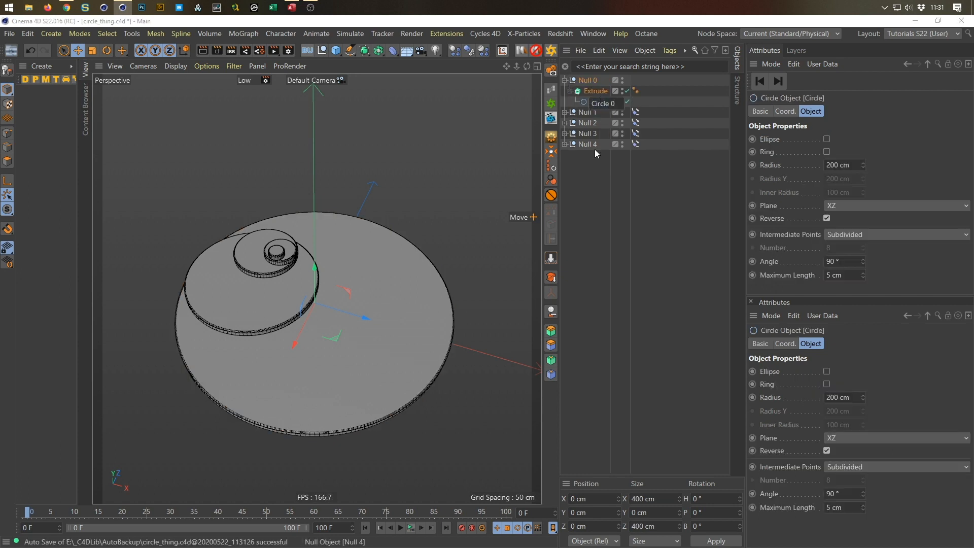
key("Return")
- Check the contents of Null 1, collapse the null hierarchies, and save the scene
left_click(565, 112, "ctrl")
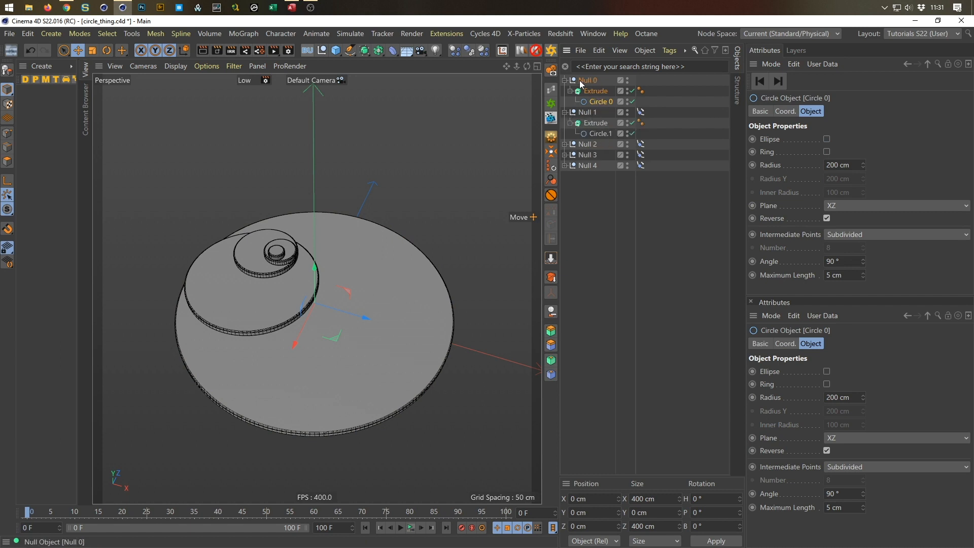
left_click(564, 80)
left_click(564, 94)
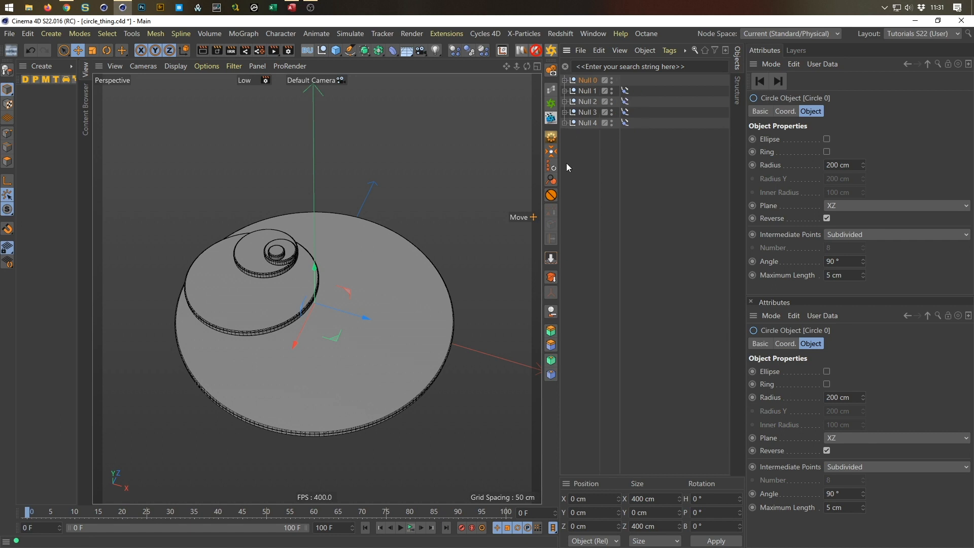
key("ctrl+s")
- Copy Circle 0 out of Null 0 to the root level below Null 4
left_click(564, 80)
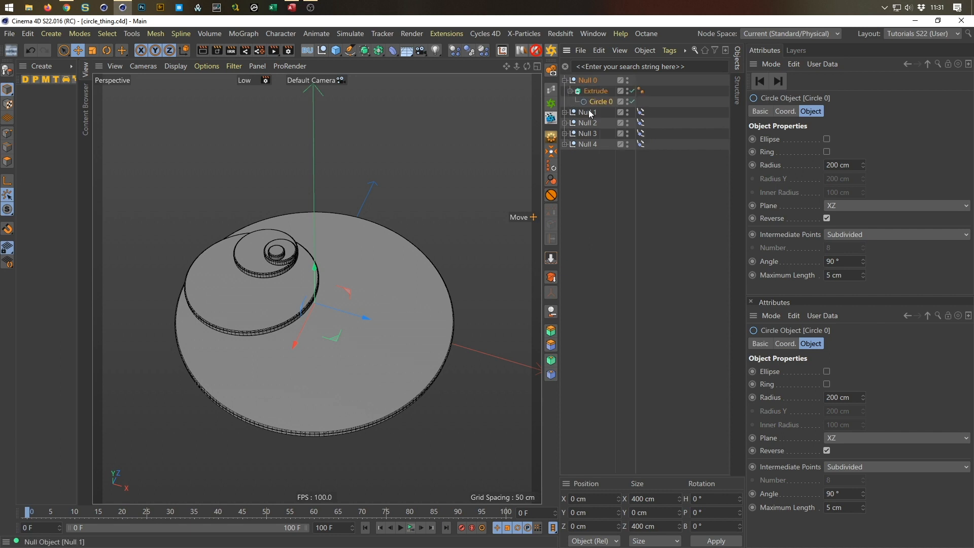
left_click_drag(602, 101, 598, 193)
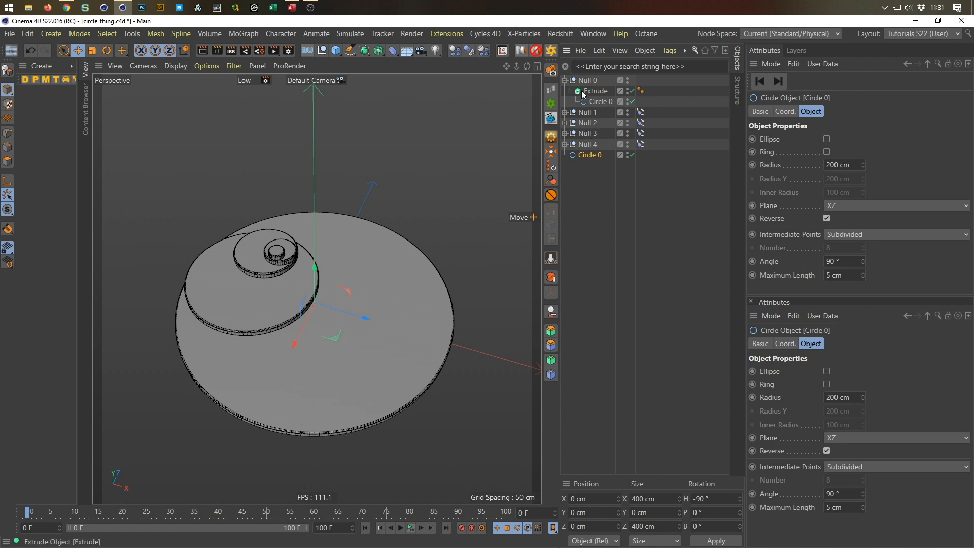
left_click(566, 80)
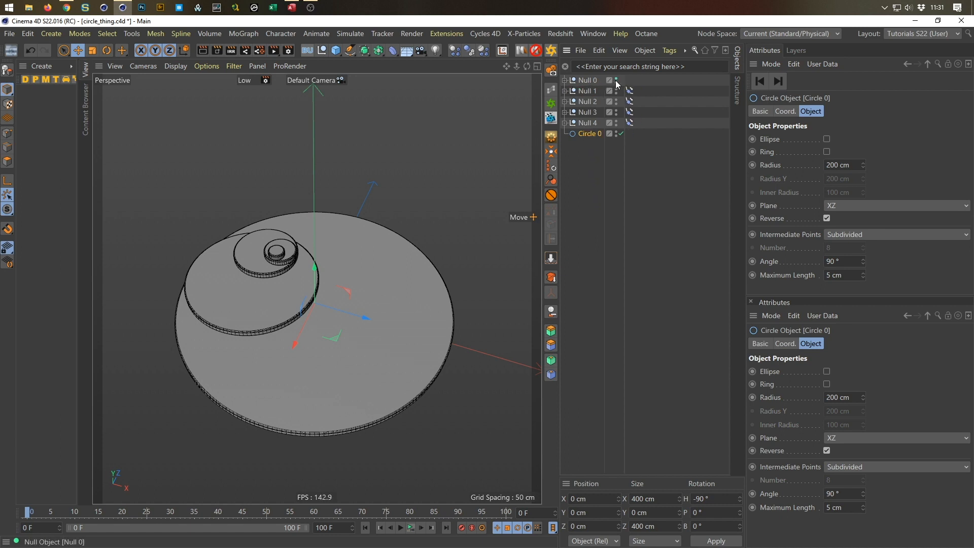
- Hide Null 0 through Null 4 in both the viewport and the renderer
left_click_drag(616, 81, 616, 125)
mouse_move(411, 258)
left_mouse_down("alt")
mouse_move(423, 235)
mouse_move(401, 250)
left_mouse_up("alt")
middle_click_drag(361, 289, 351, 304, "alt")
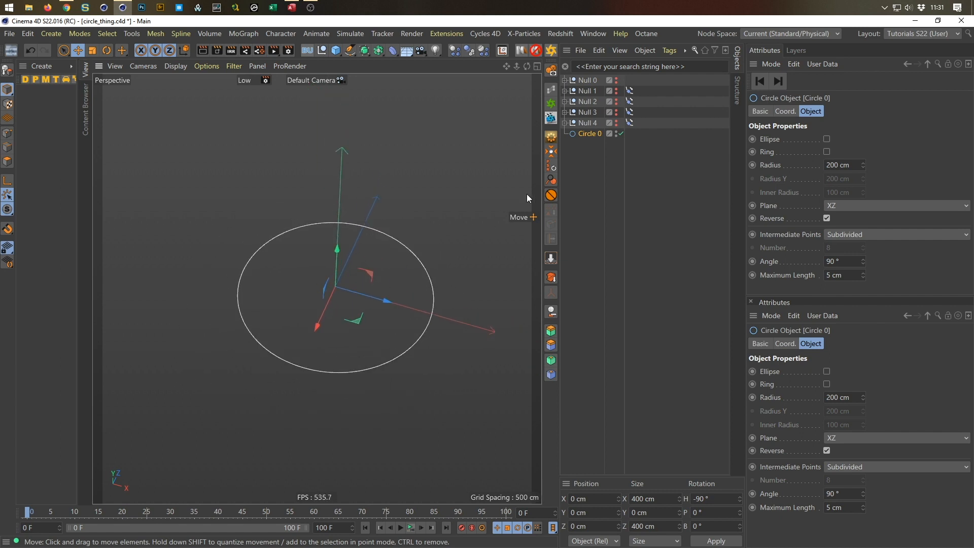
- Duplicate the root-level Circle 0 and scale the original up to about 1050 cm across
left_click_drag(589, 143, 589, 145, "ctrl")
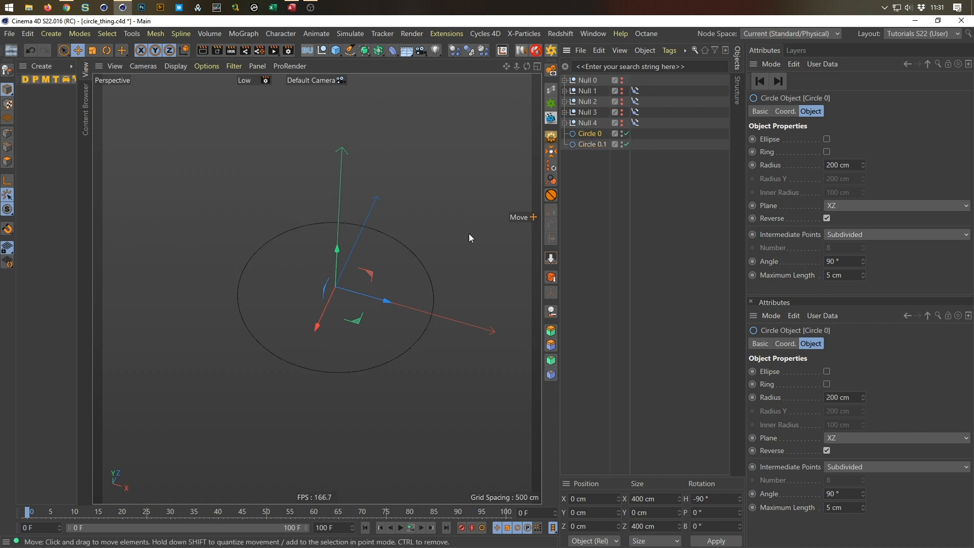
key("t")
left_click_drag(390, 290, 972, 261)
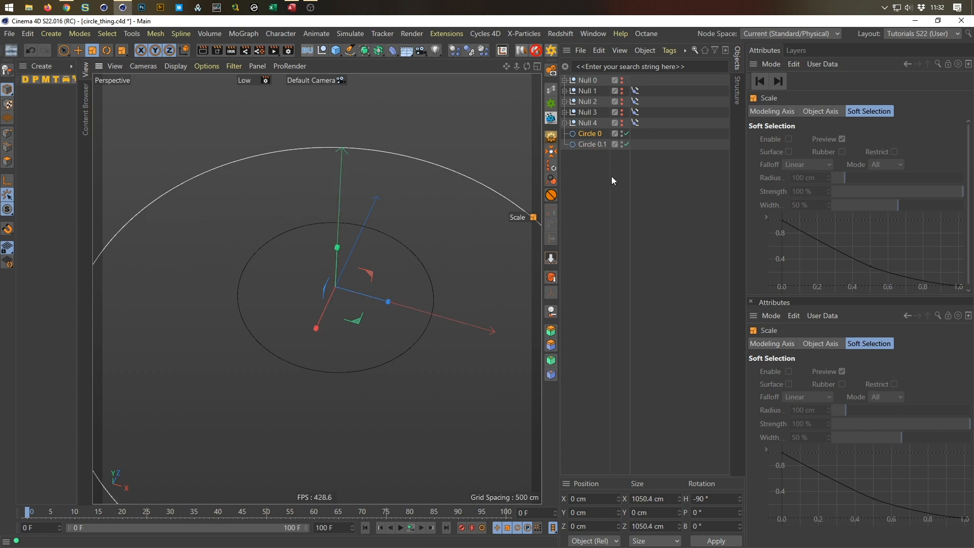
- Add a Spline Mask at the root level with Circle 0 and Circle 0.1 as its children
left_click(378, 50)
left_click(421, 83)
left_click_drag(604, 79, 598, 132)
left_click(602, 133)
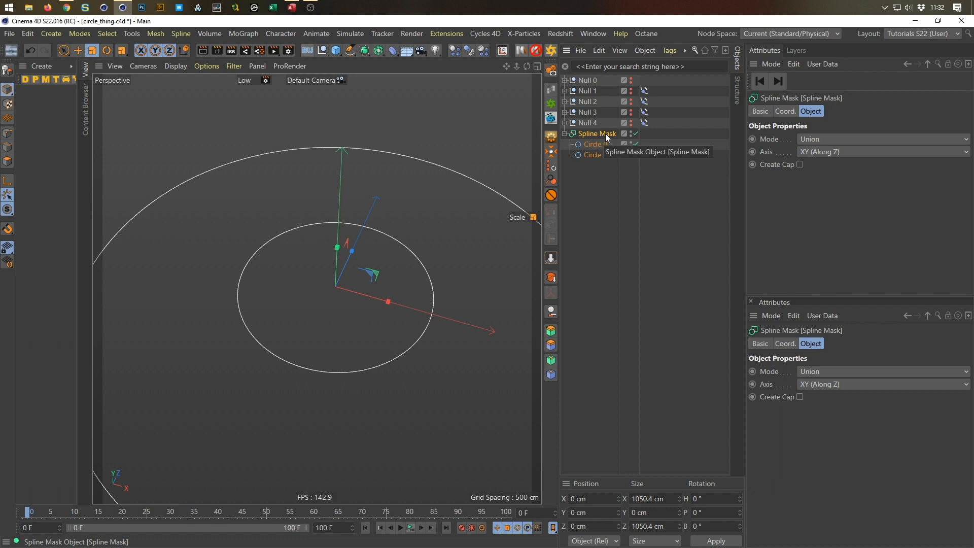
- Set the Spline Mask's axis to XZ (Along Y) and its mode to A subtract B
left_click(821, 151)
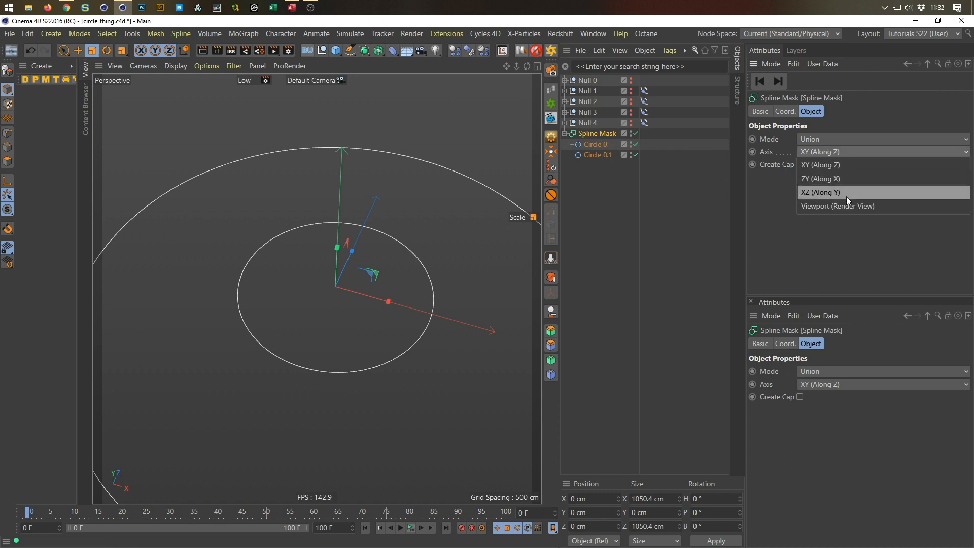
left_click(847, 197)
left_click(832, 139)
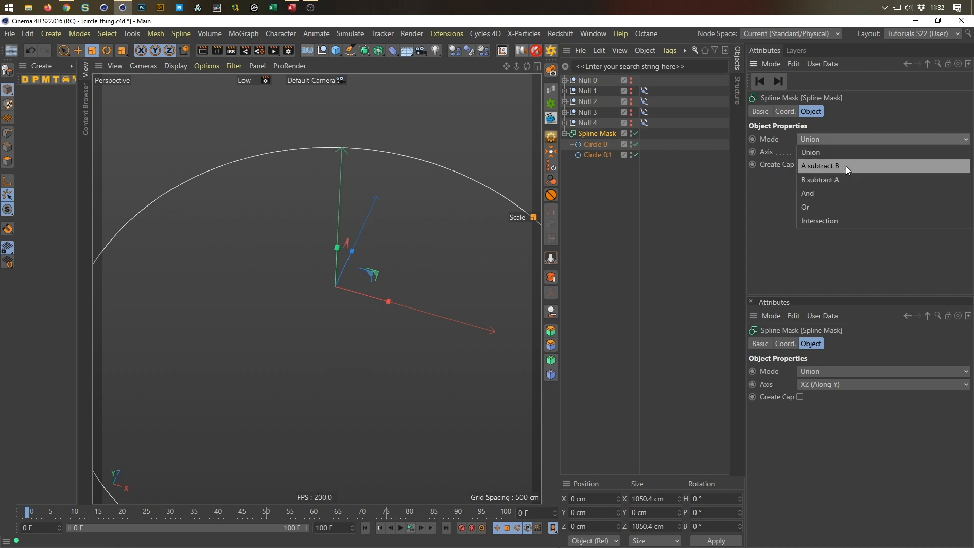
left_click(845, 166)
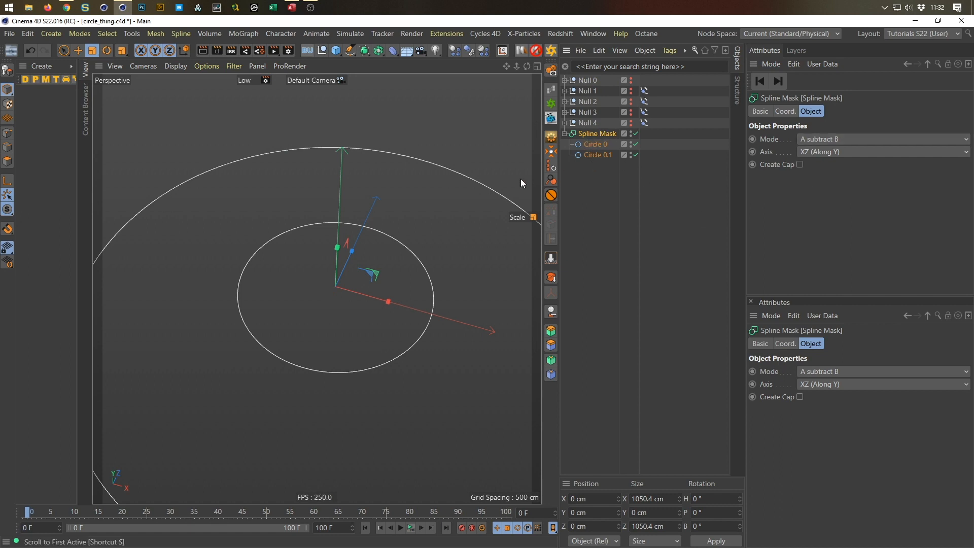
- Add an Extrude as the parent of the Spline Mask and set its offset to 6 cm
left_click(363, 53)
left_click(487, 66, "alt")
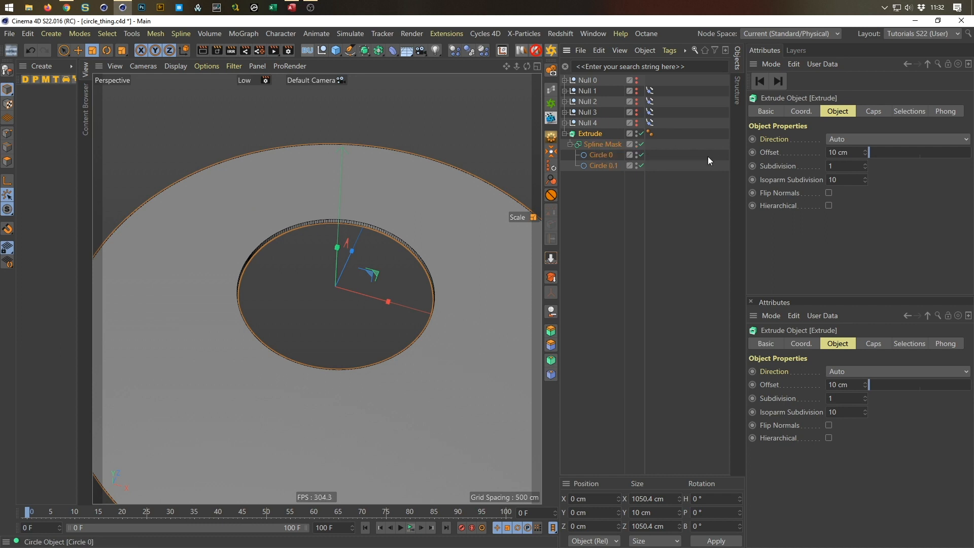
left_click_drag(849, 153, 760, 188)
type("6")
key("Return")
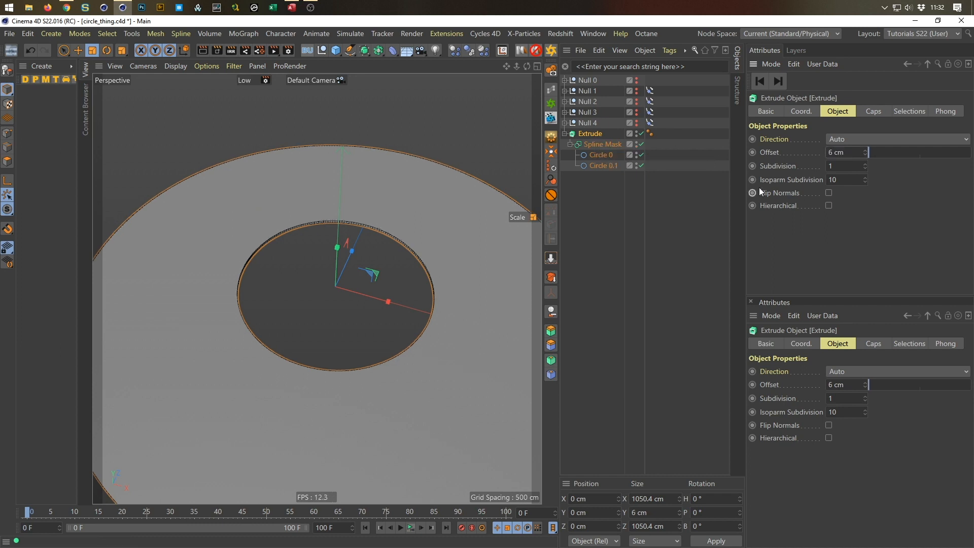
- Set the Extrude's round cap bevel size to 2 cm
left_click(878, 111)
left_click_drag(846, 208, 755, 260)
type("2")
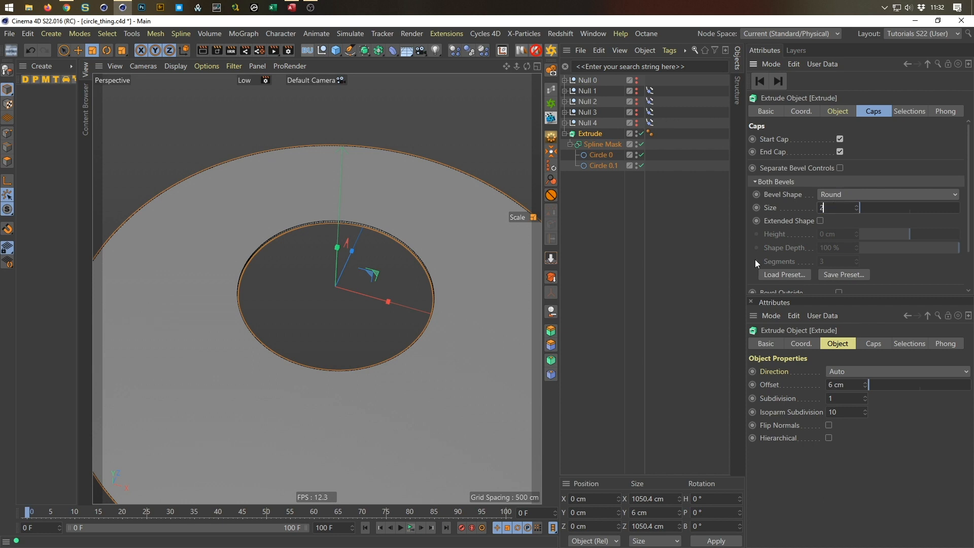
key("Return")
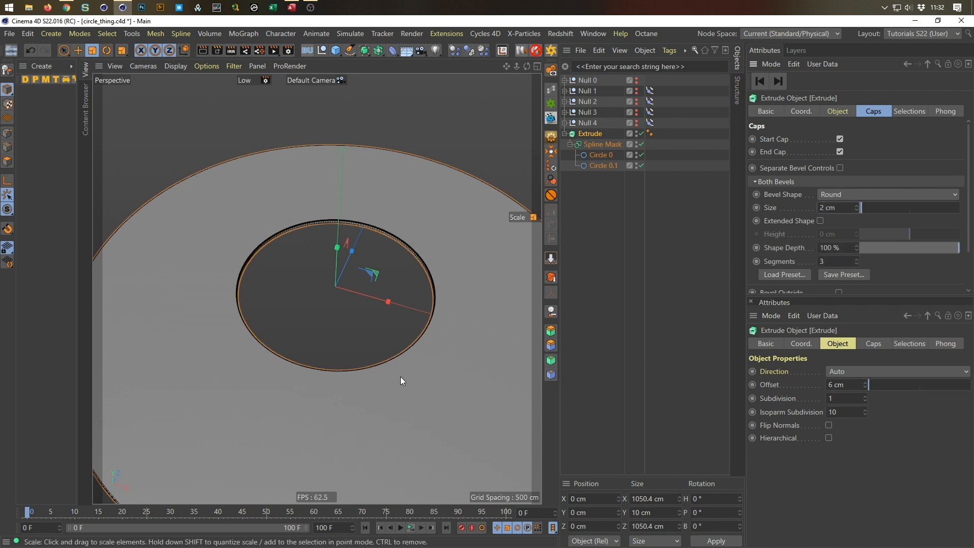
- Temporarily show Null 0 through Null 4 to check how the stacked discs sit in the extruded plate's hole, and hide them again
scroll(397, 373, "up", 5)
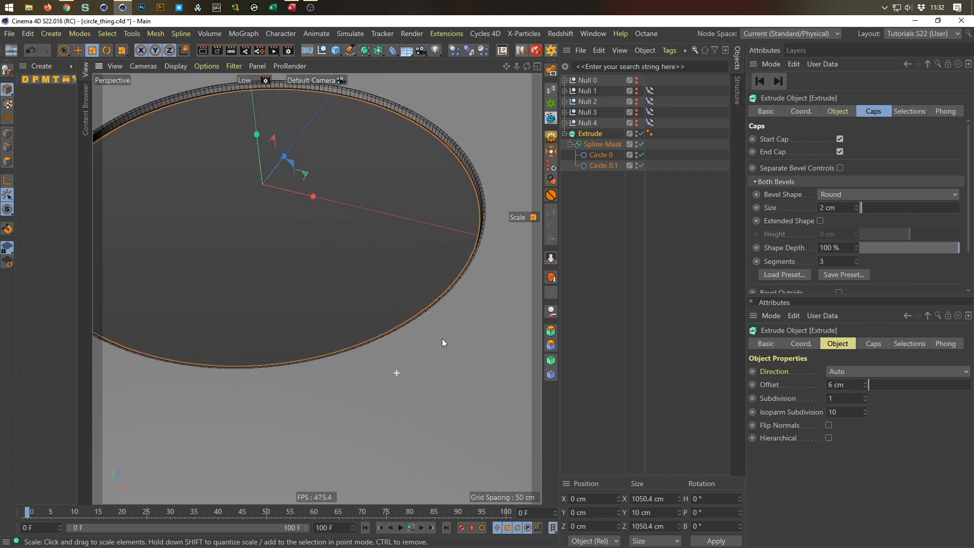
left_click_drag(637, 80, 635, 133)
scroll(496, 353, "up", 3)
scroll(177, 285, "up", 5)
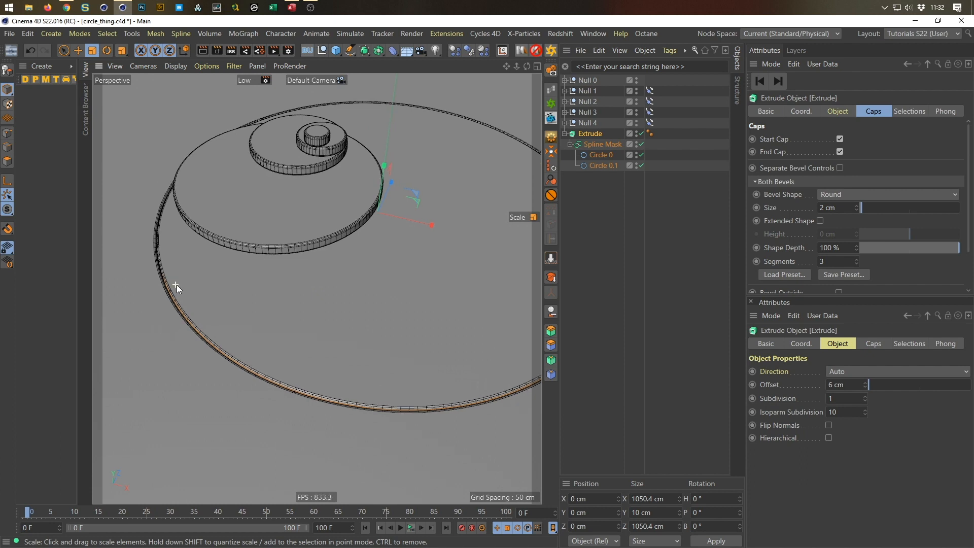
mouse_move(123, 298)
left_mouse_down("alt")
mouse_move(121, 350)
mouse_move(124, 303)
left_mouse_up("alt")
right_click_drag(124, 303, 96, 358, "alt")
middle_click_drag(263, 346, 276, 384, "alt")
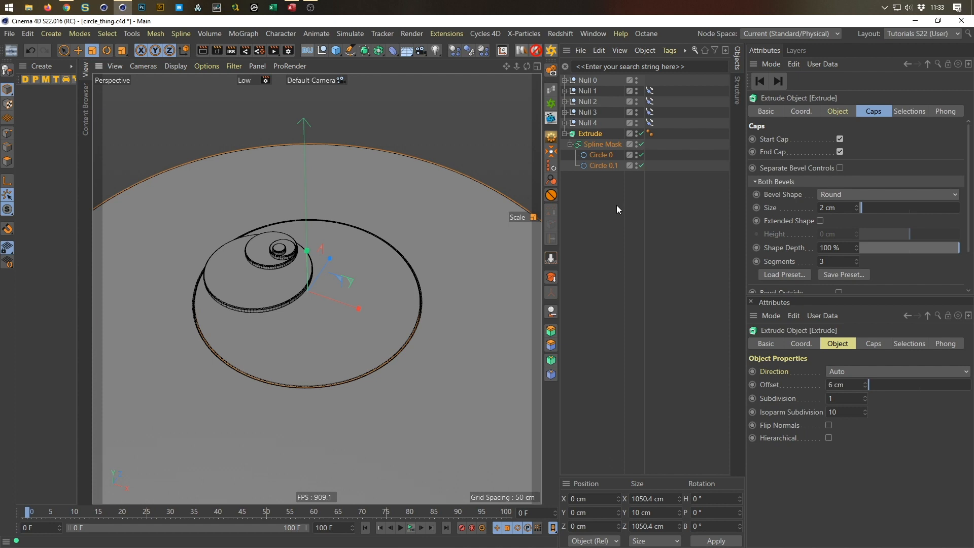
left_click(636, 80)
left_click_drag(637, 81, 637, 123)
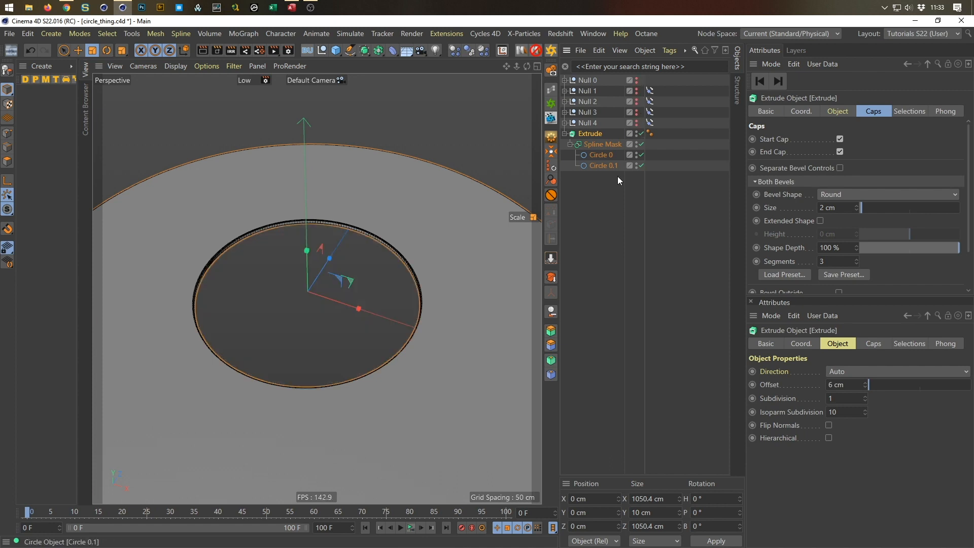
middle_click_drag(226, 305, 236, 315, "alt")
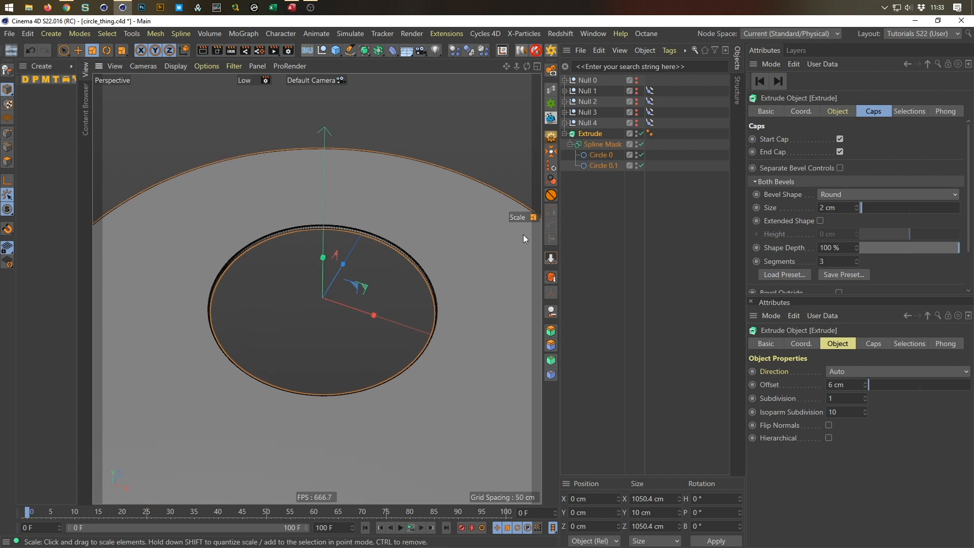
- Disable the Extrude and Spline Mask, and turn Circle 0 into a ring with an inner radius of 220 cm
left_click(600, 154)
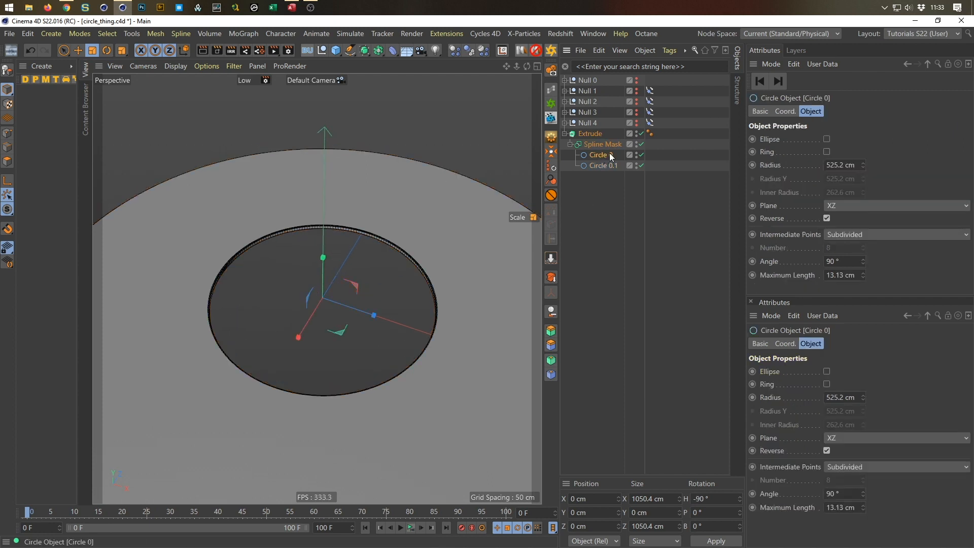
left_click(641, 133)
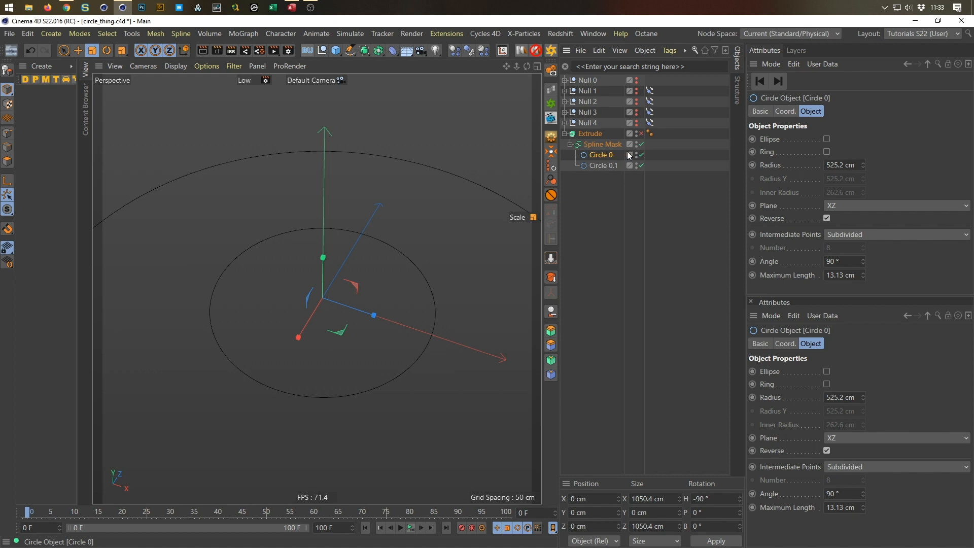
left_click(642, 144)
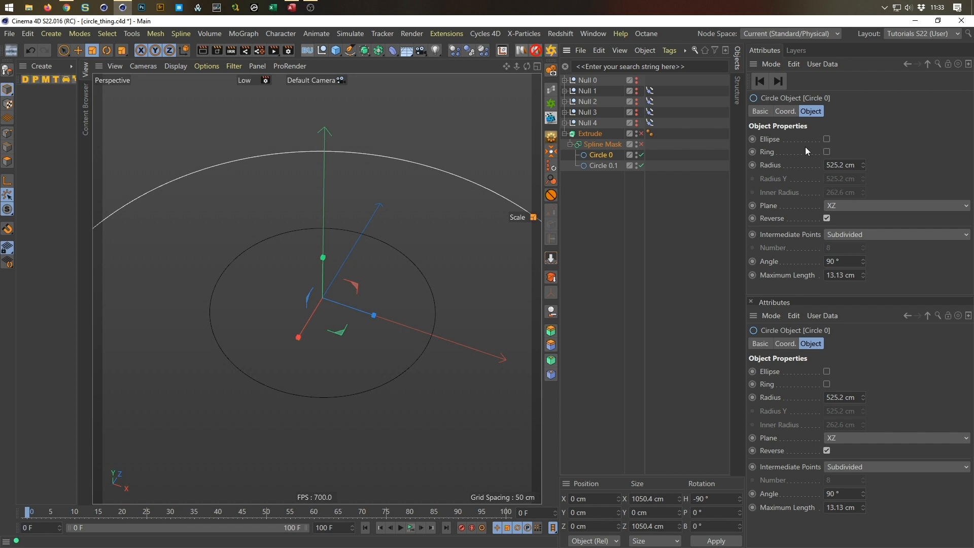
left_click(827, 152)
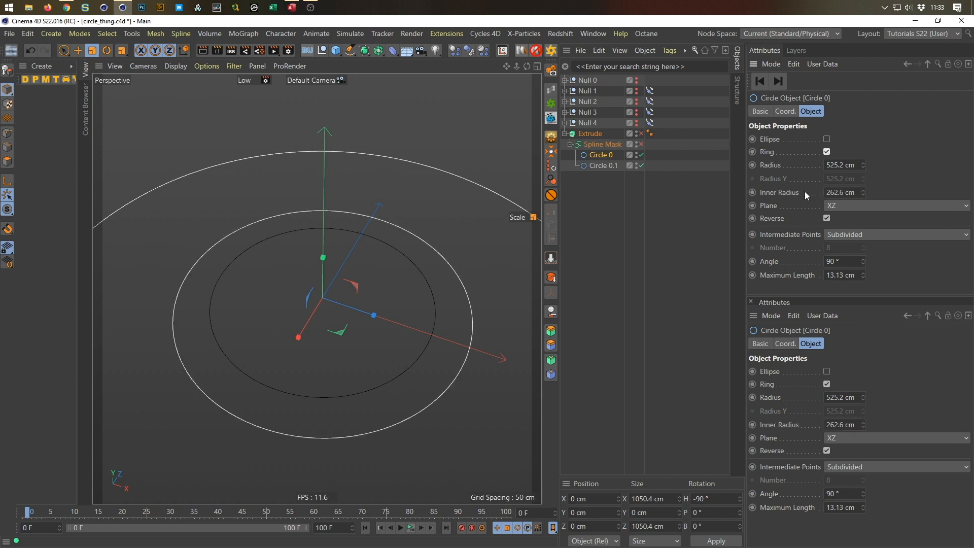
left_click(856, 192)
type("220")
key("Return")
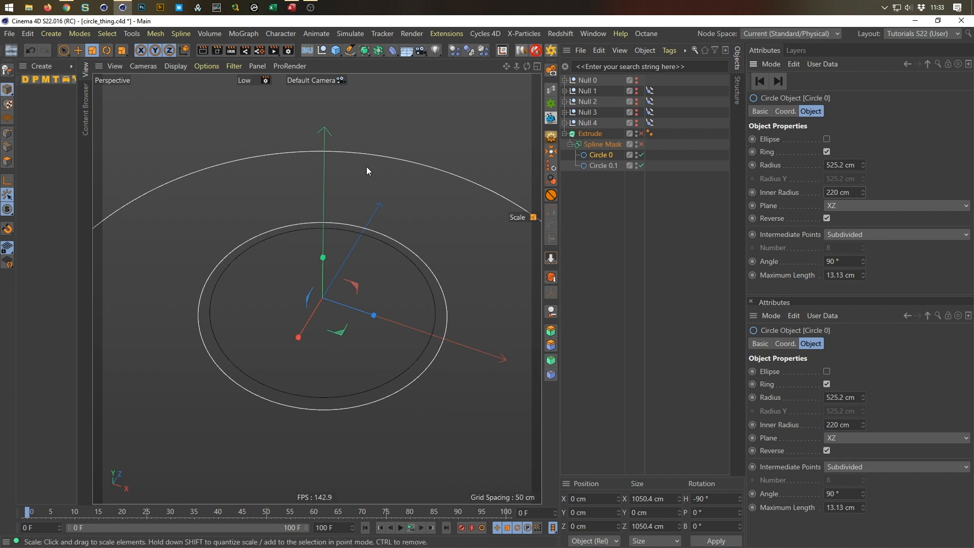
- Turn Circle 0.1 into a ring with a radius of 210 cm and an inner radius of 200 cm
left_click(603, 165)
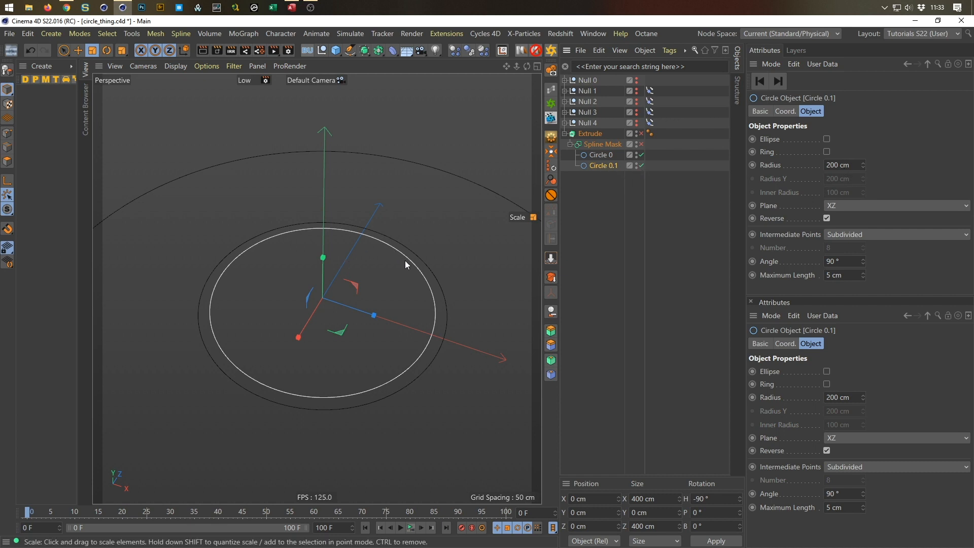
left_click(828, 152)
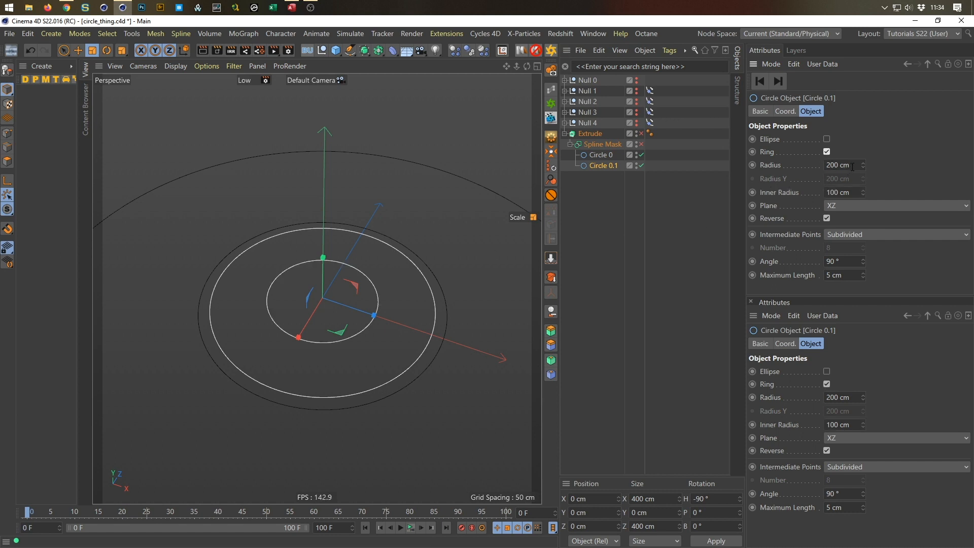
left_click(842, 165)
type("210")
key("Tab")
type("200")
key("Return")
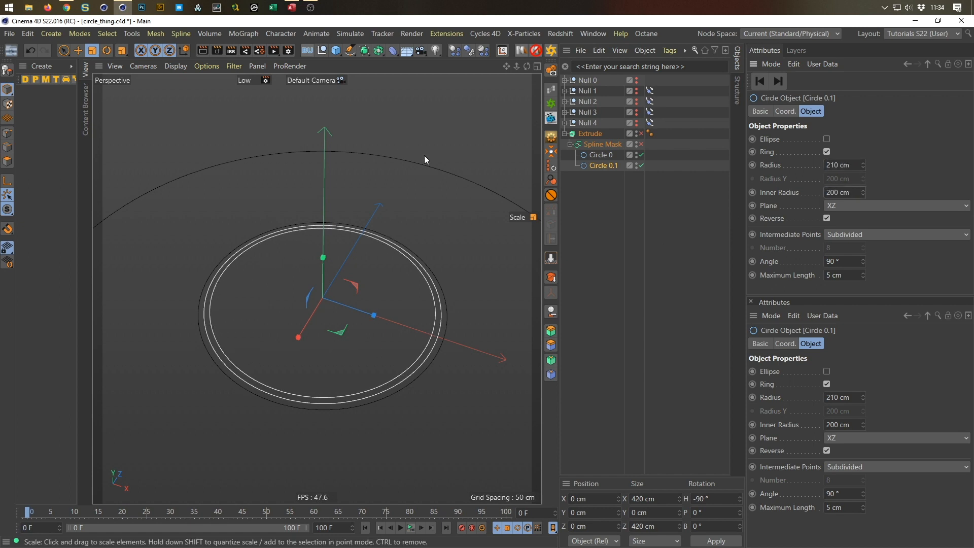
- Re-enable the Spline Mask and Extrude, with the mask's mode set to Union
left_click(642, 145)
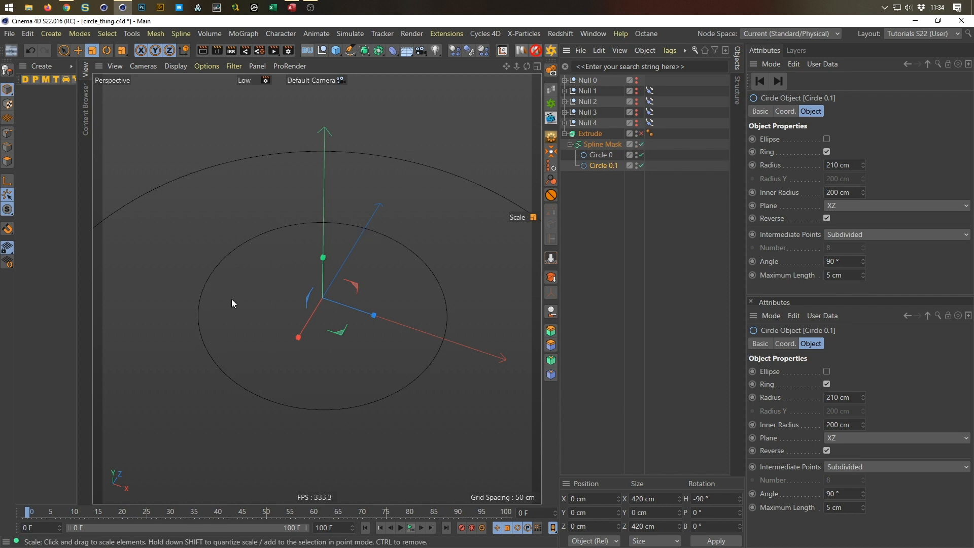
left_click(604, 145)
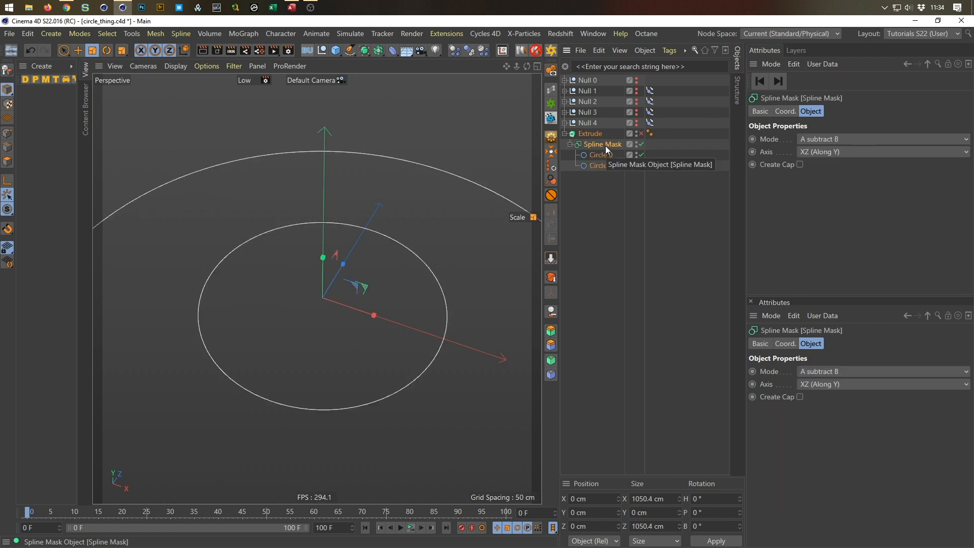
left_click(826, 140)
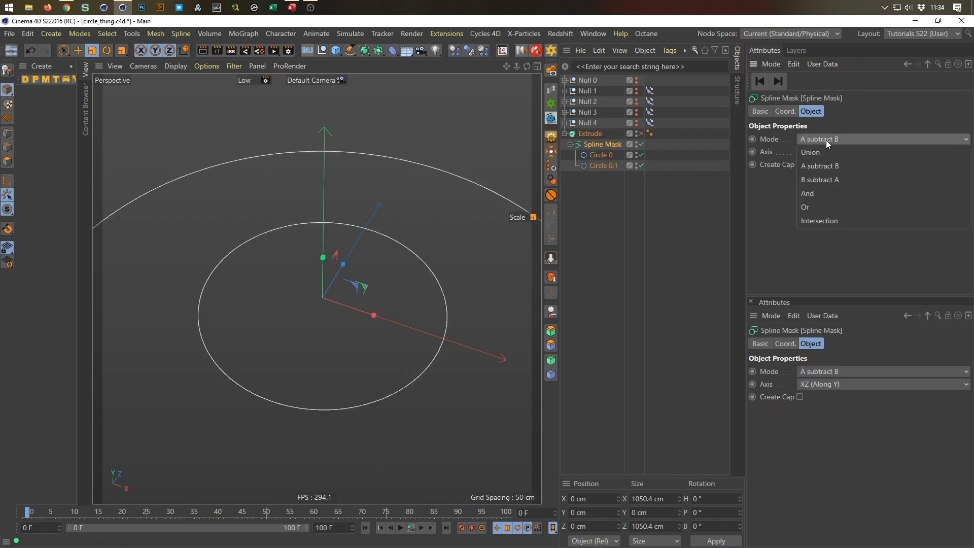
left_click(827, 151)
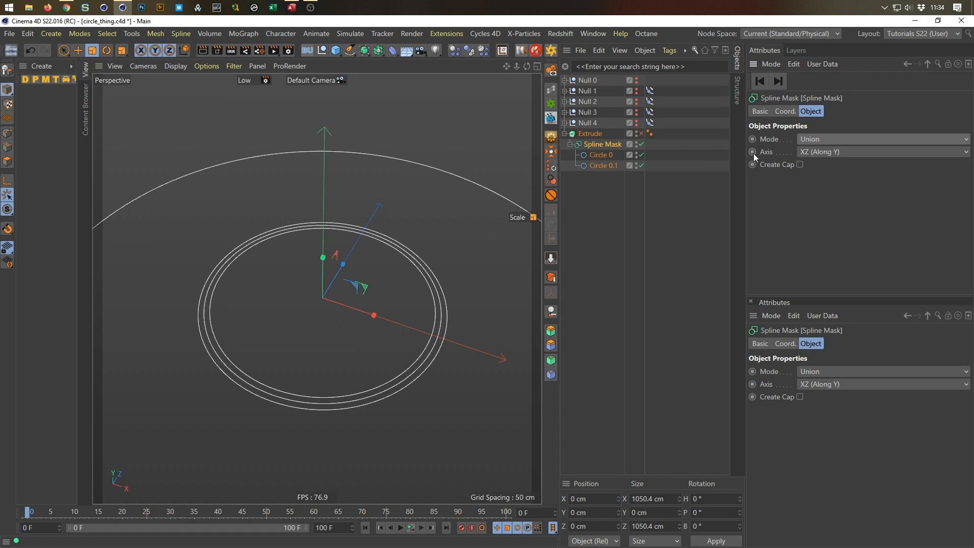
left_click(641, 134)
- Show Null 0 through Null 4 again and inspect how the discs fit inside the extruded rings
right_click_drag(207, 364, 267, 329, "alt")
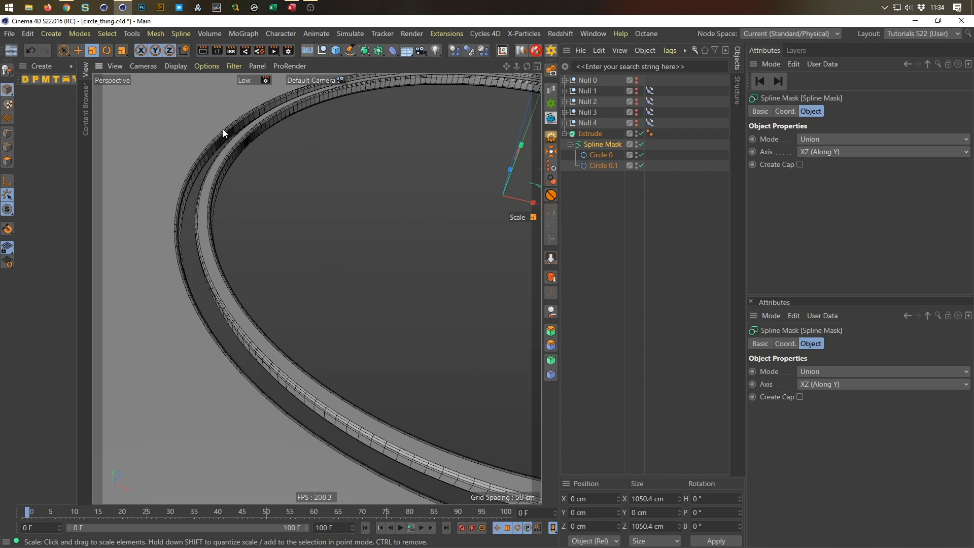
right_click_drag(208, 282, 188, 317, "alt")
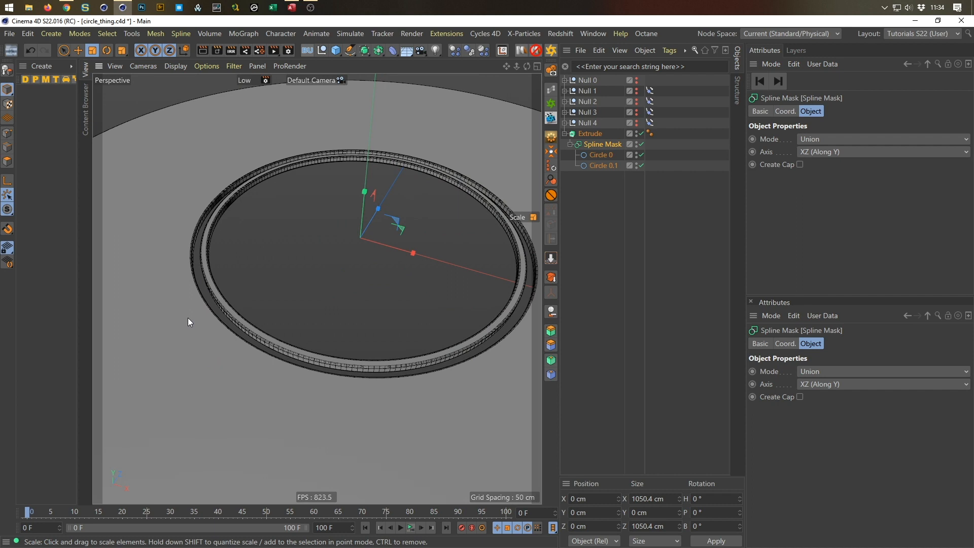
right_click_drag(220, 215, 184, 269, "alt")
left_click_drag(200, 284, 200, 266, "alt")
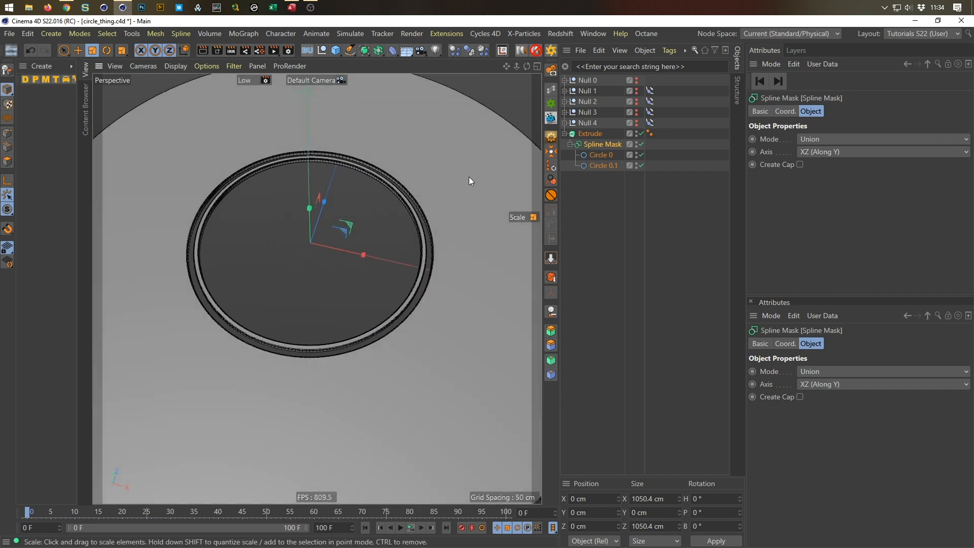
left_click_drag(636, 81, 636, 122)
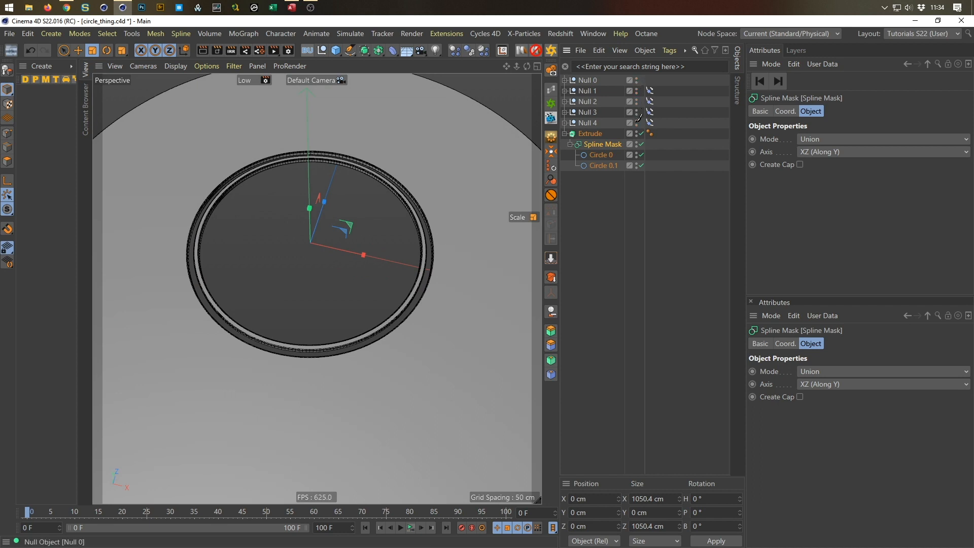
right_click_drag(199, 235, 290, 207, "alt")
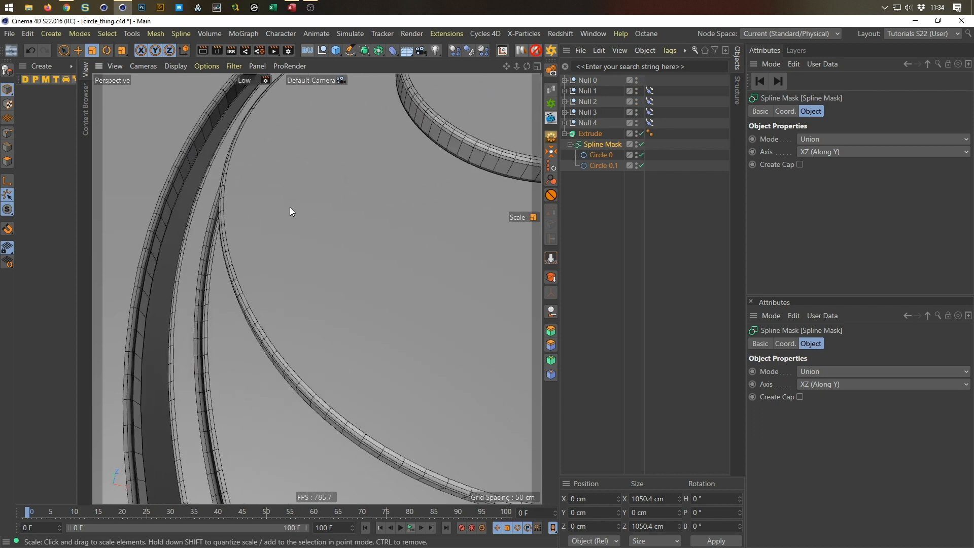
left_click_drag(251, 221, 218, 234, "alt")
right_click_drag(219, 234, 151, 263, "alt")
left_click_drag(317, 288, 296, 283, "alt")
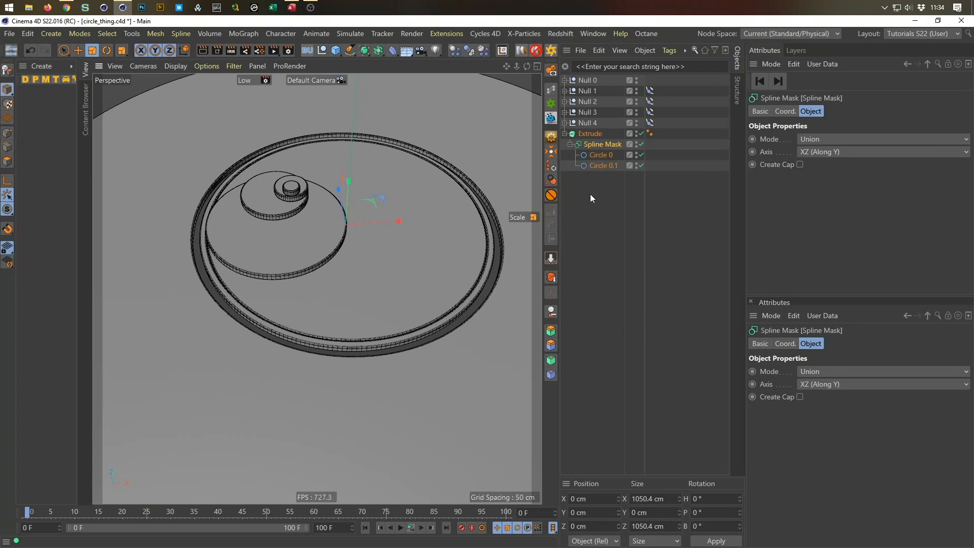
- Widen the Circle 0.1 ring by setting its outer radius to 215 cm
left_click(599, 166)
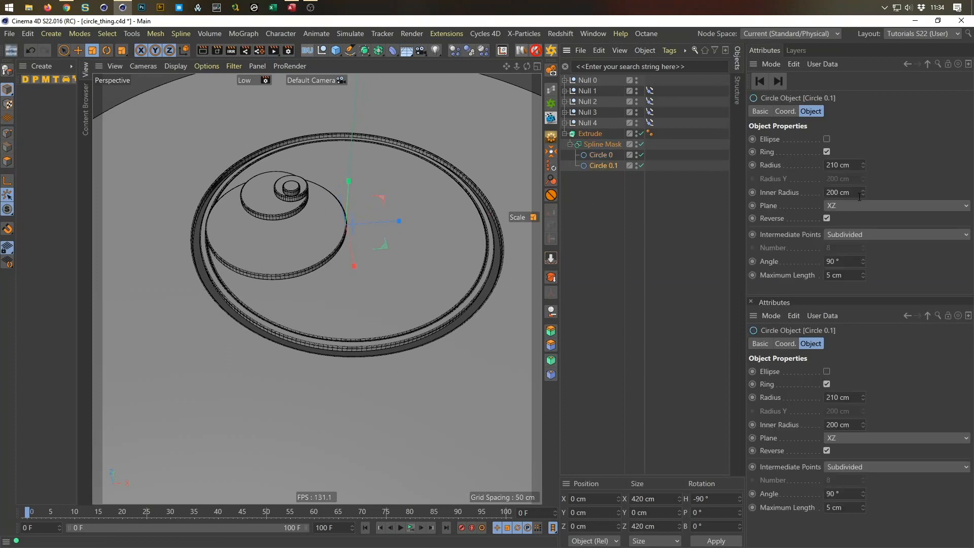
left_click(840, 164)
type("215")
key("Return")
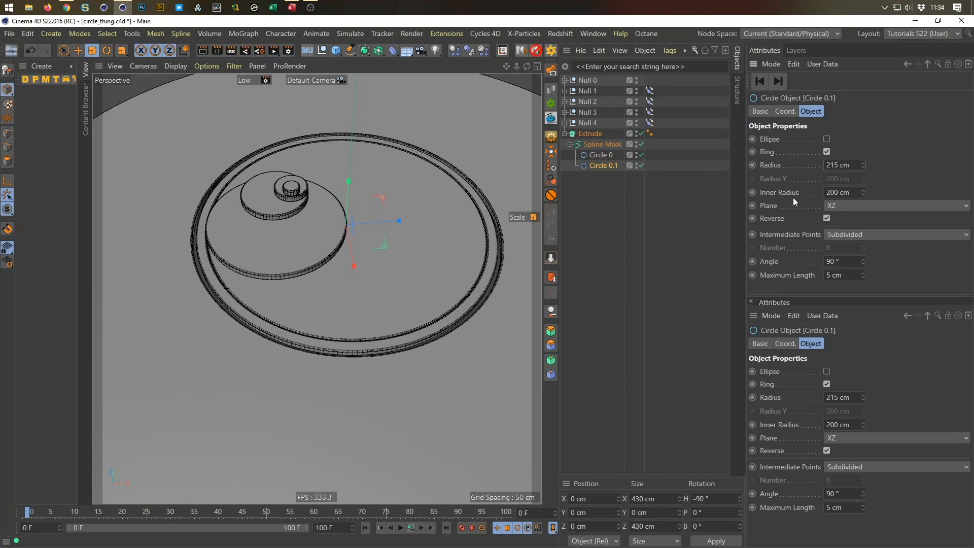
- Set the inner radius of the Circle 0 ring to 225 cm
left_click(602, 154)
left_click(858, 190)
type("225")
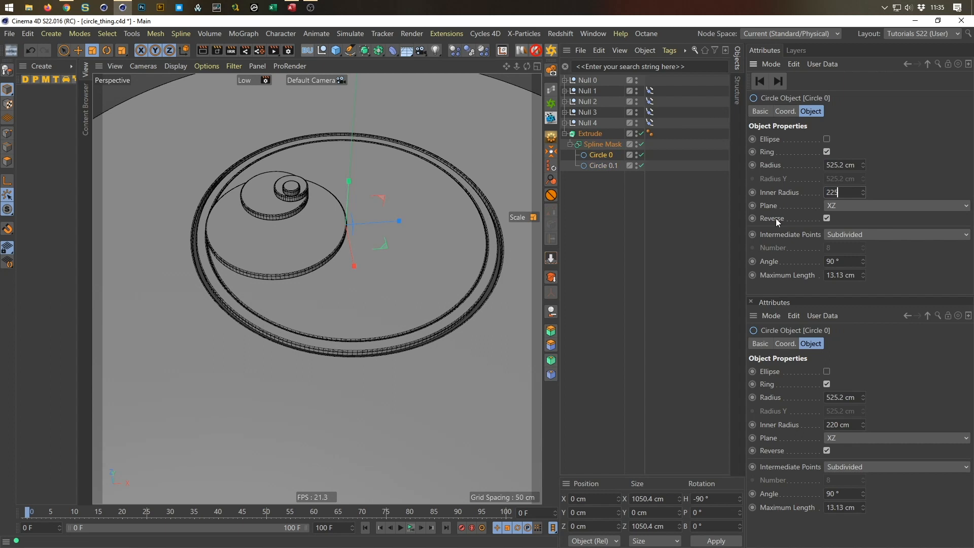
key("Return")
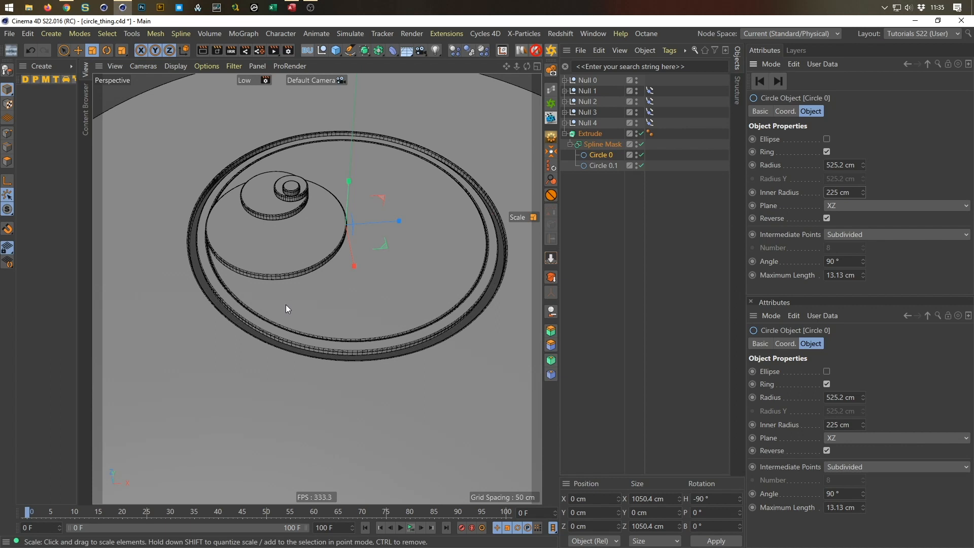
- Duplicate the Circle 0.1 spline outside the Spline Mask, turn off its Ring option, set its radius to 220 cm, and save
key("ctrl+s")
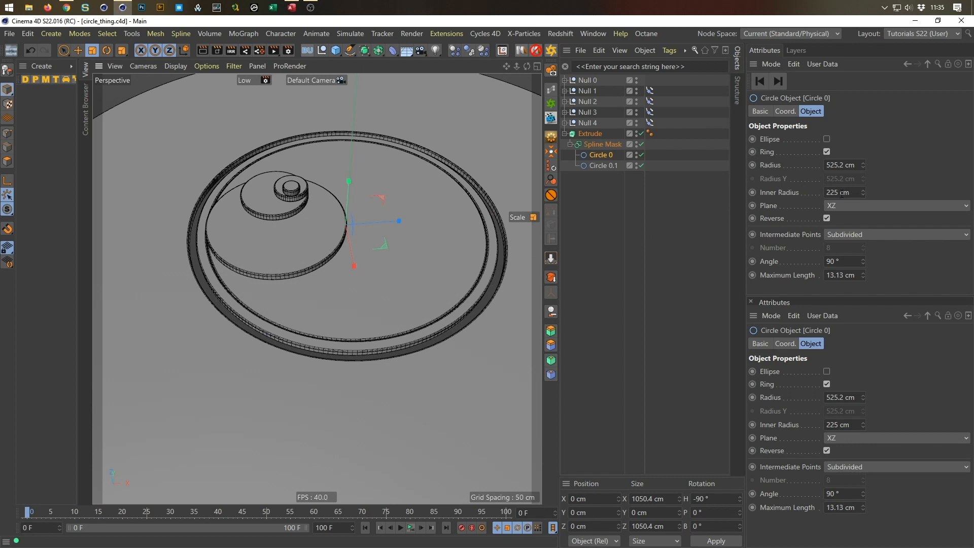
left_click(600, 166)
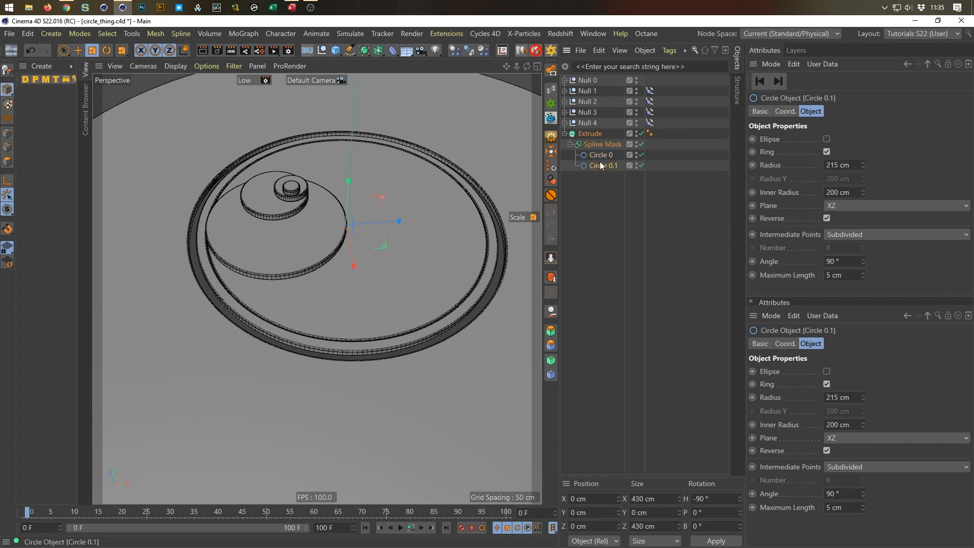
left_click_drag(600, 166, 605, 202, "ctrl")
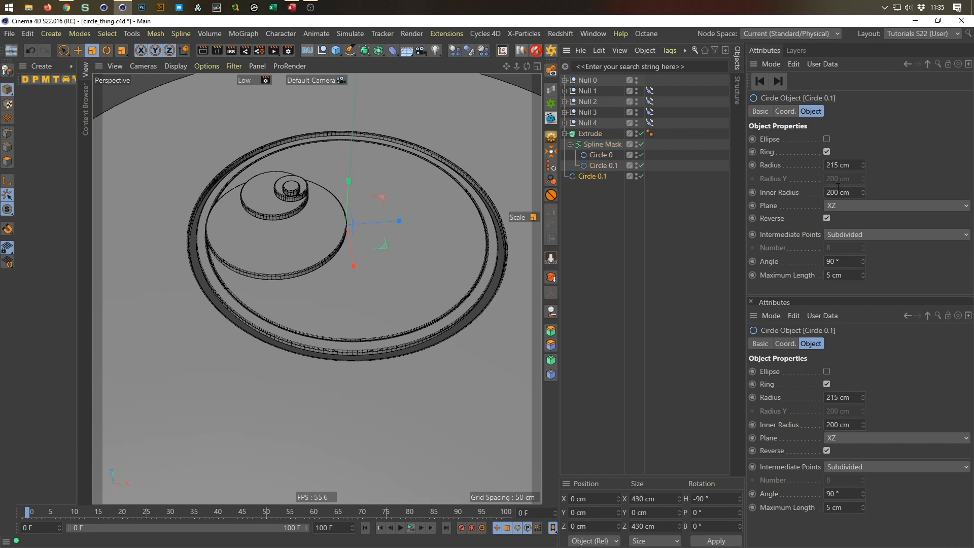
left_click(827, 152)
left_click_drag(851, 165, 765, 204)
type("220")
key("Return")
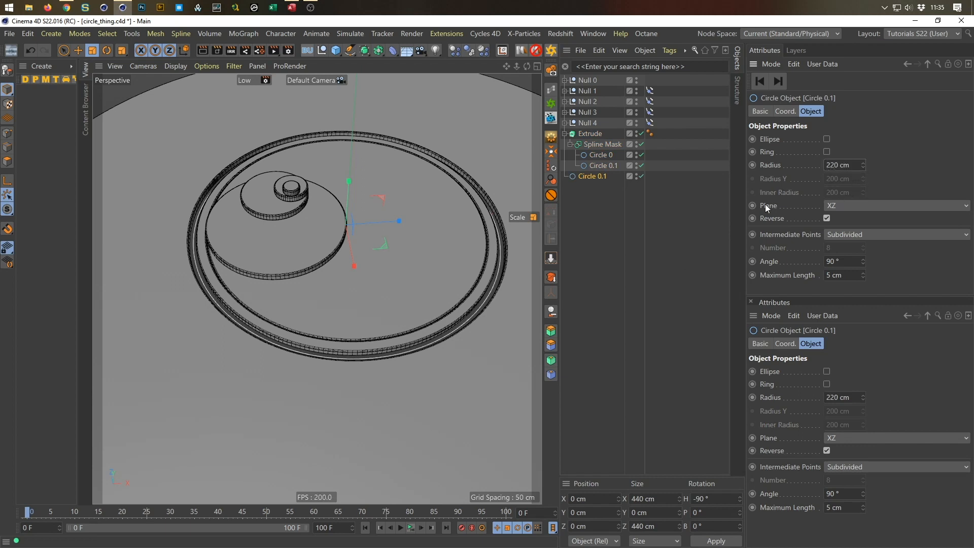
key("ctrl+s")
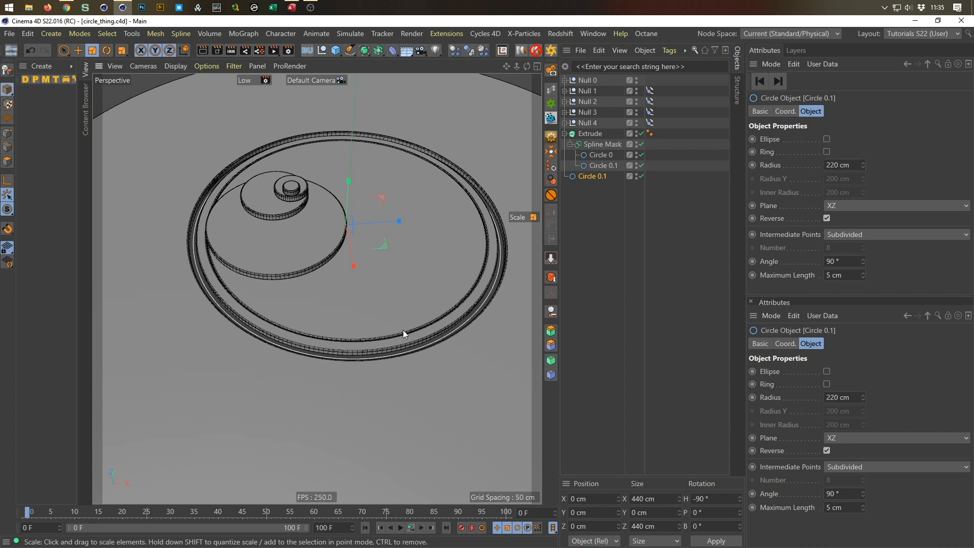
- Collapse the Extrude hierarchy, rename the Extrude object as Floor, and save the scene
left_click(565, 134)
double_click(582, 134)
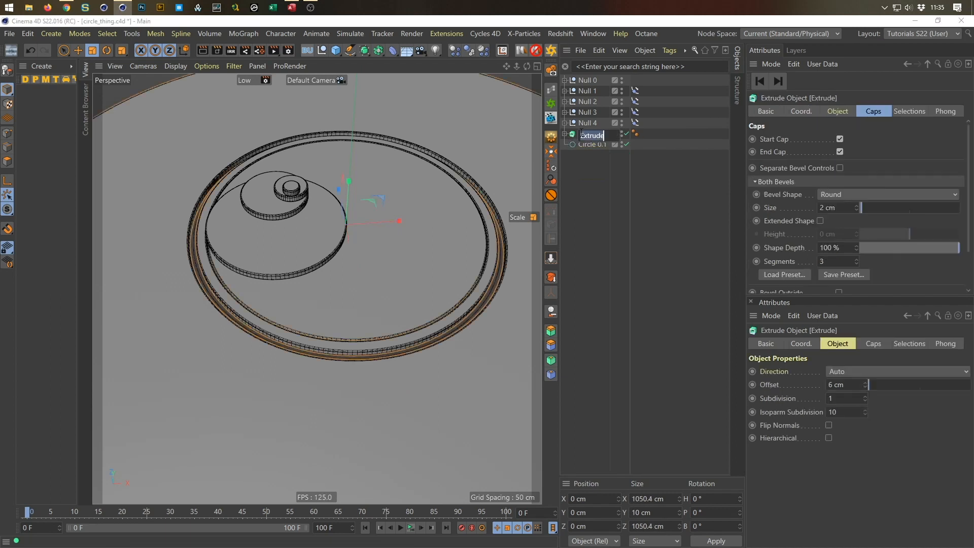
type("Floor")
key("Return")
key("ctrl+s")
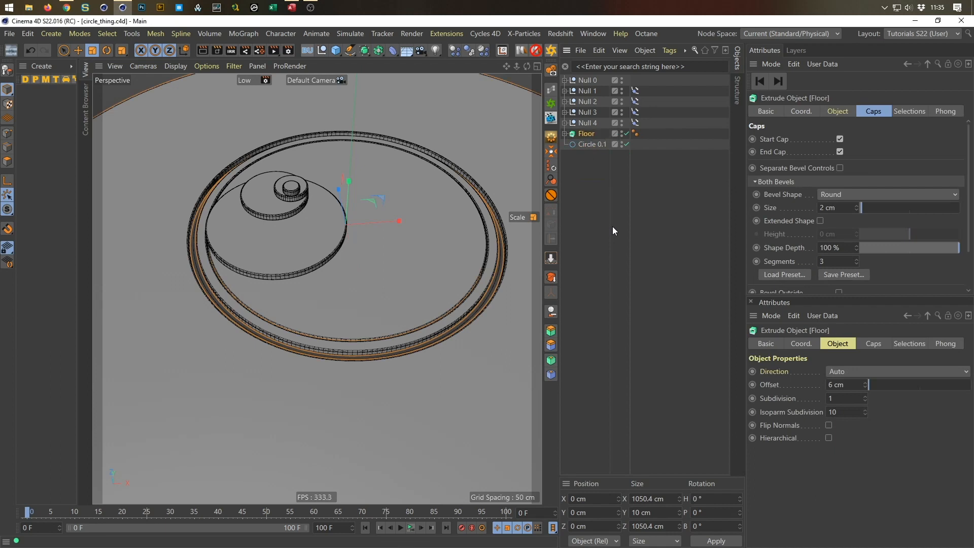
- Add a Capsule with a 5 cm radius and 20 cm height, and place it below the duplicated circle in the hierarchy
left_click(593, 144)
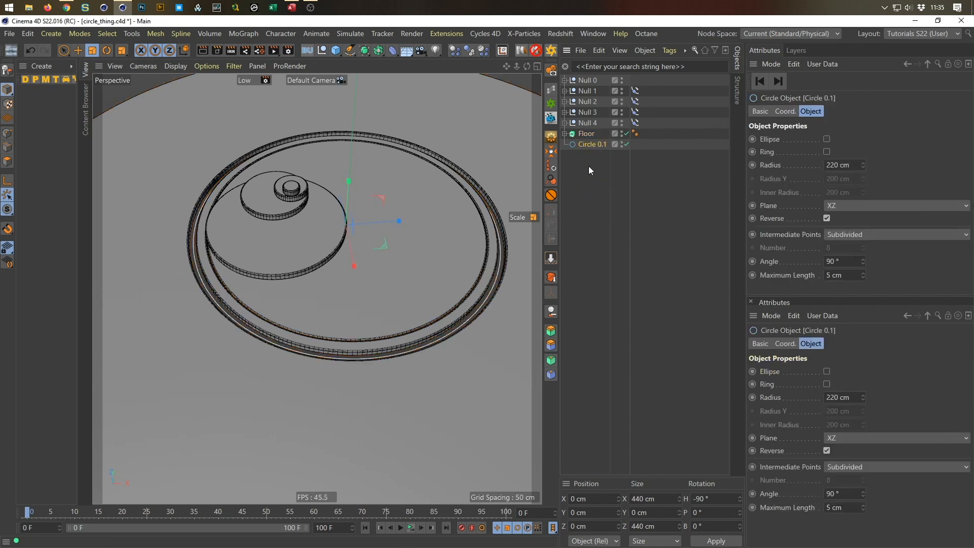
left_click(336, 50)
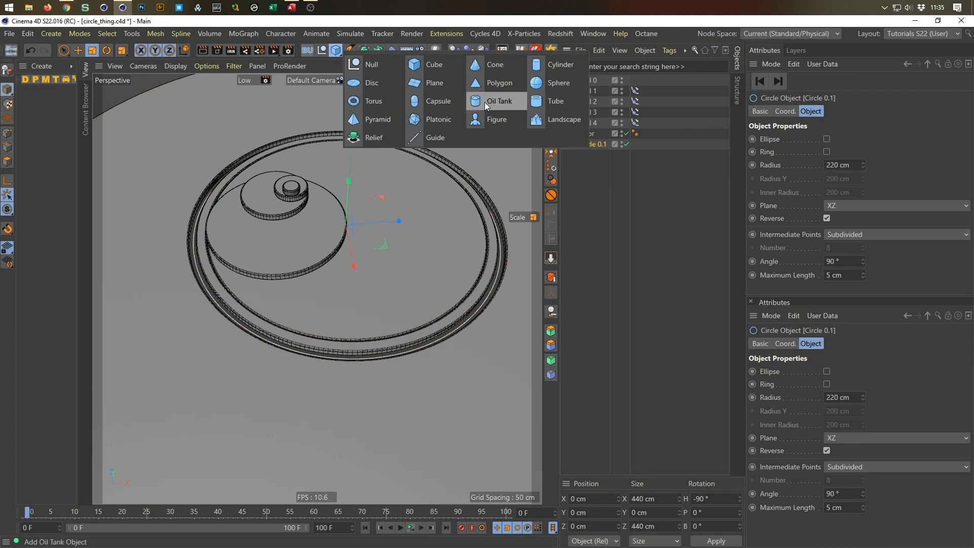
left_click(444, 101)
left_click(840, 139)
type("50")
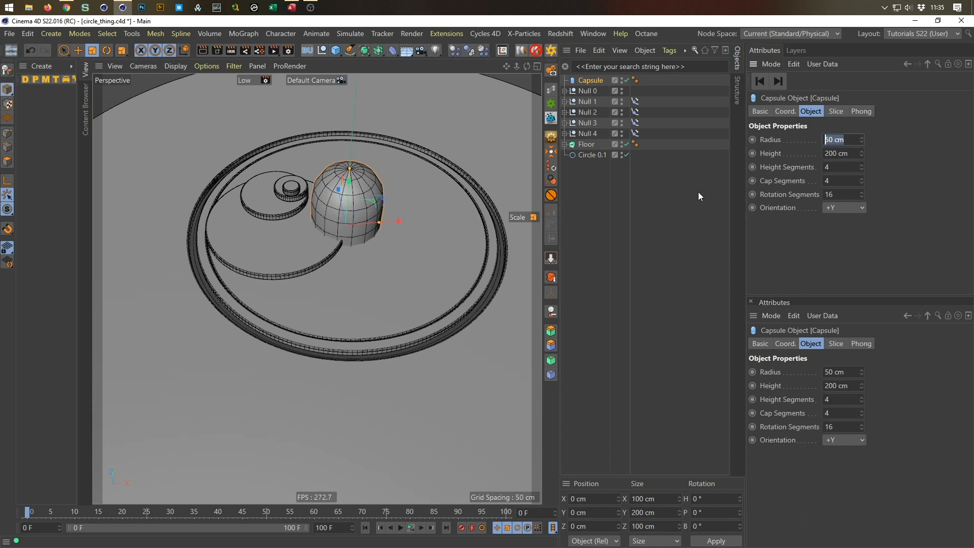
key("Tab")
type("20")
key("Return")
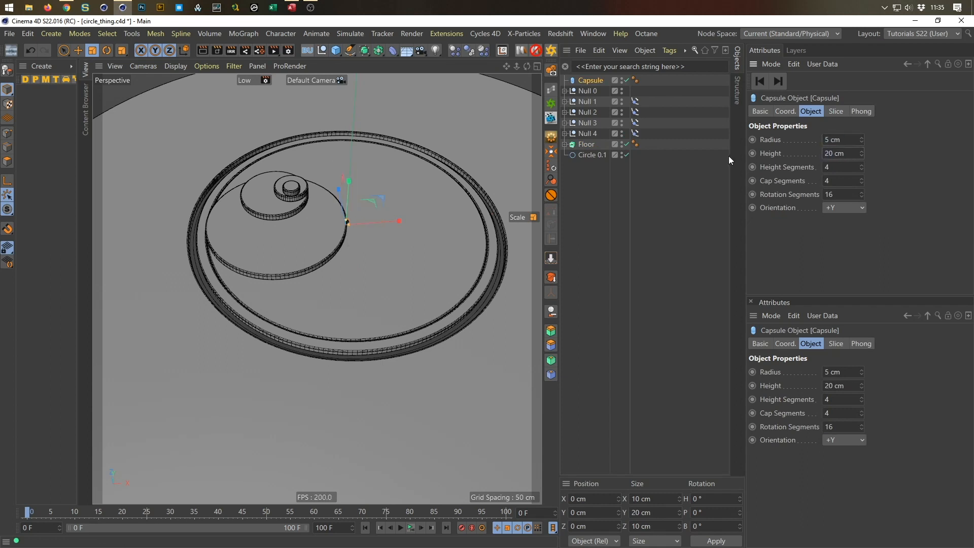
left_click_drag(588, 80, 595, 154)
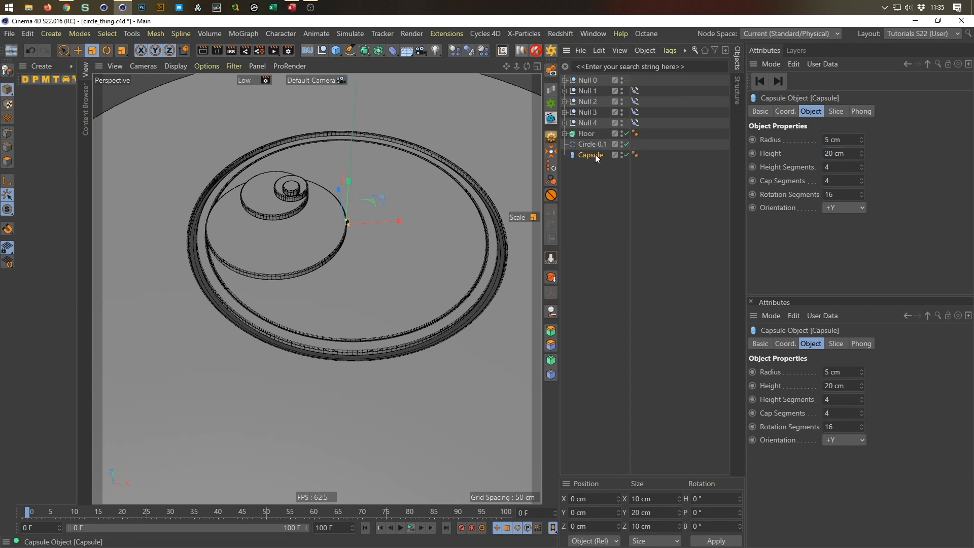
- Put the Capsule inside a new MoGraph Cloner and set the cloner's mode to Object
left_click(237, 40)
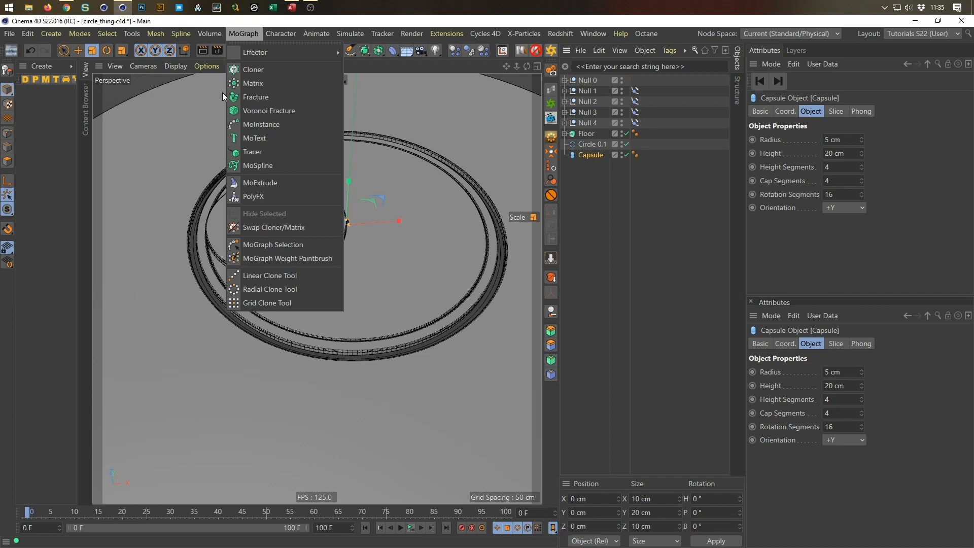
left_click(253, 69, "alt")
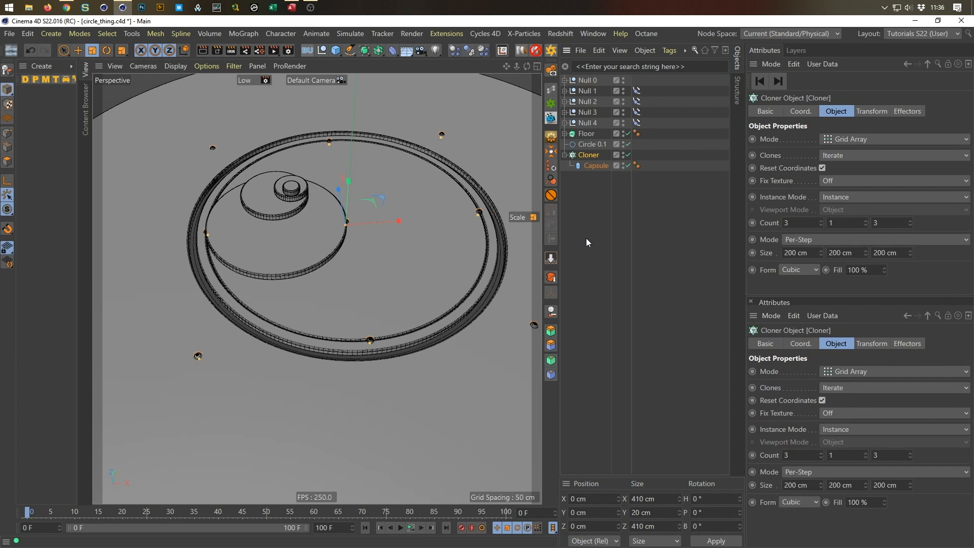
left_click(836, 138)
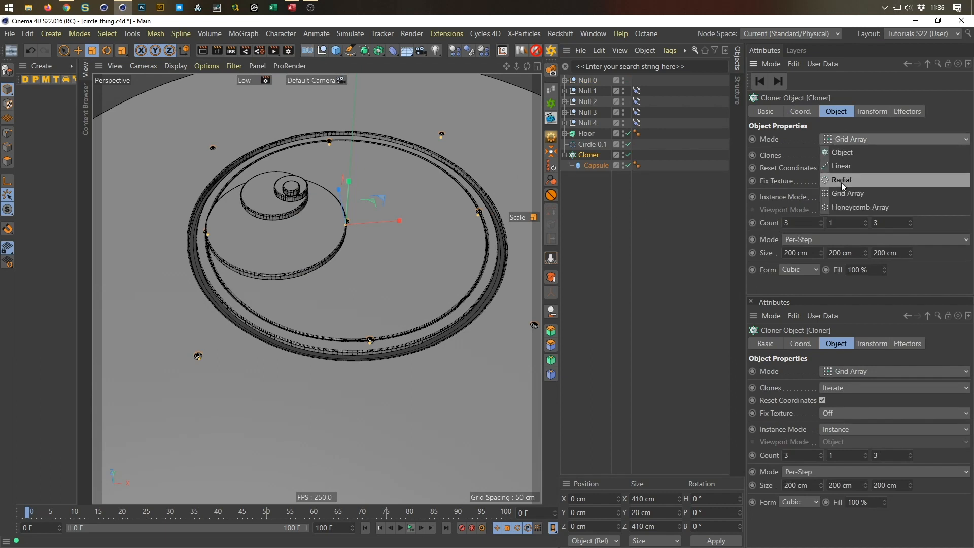
left_click(844, 153)
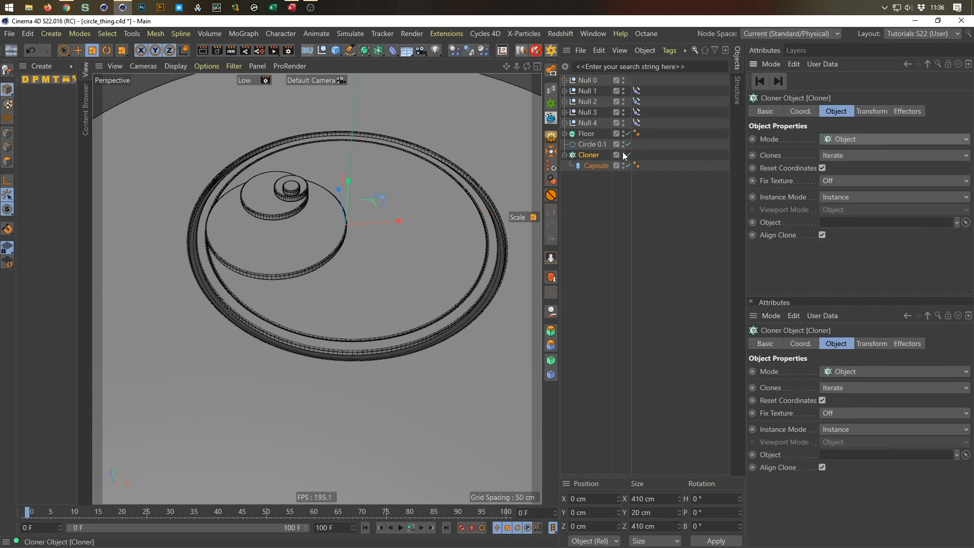
- Rename the duplicated circle spline as Cloner and assign it as the object the capsule cloner distributes along
double_click(594, 144)
type("Cloner")
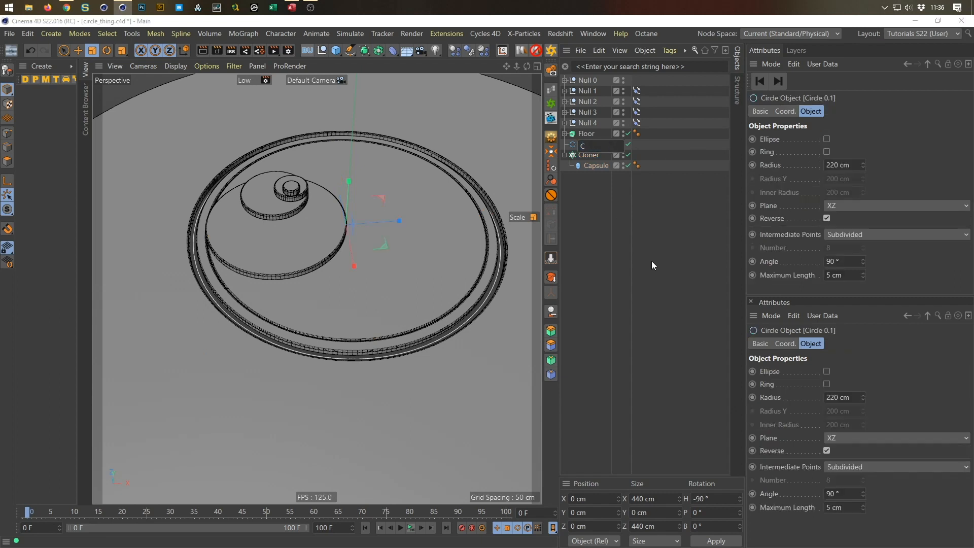
key("Return")
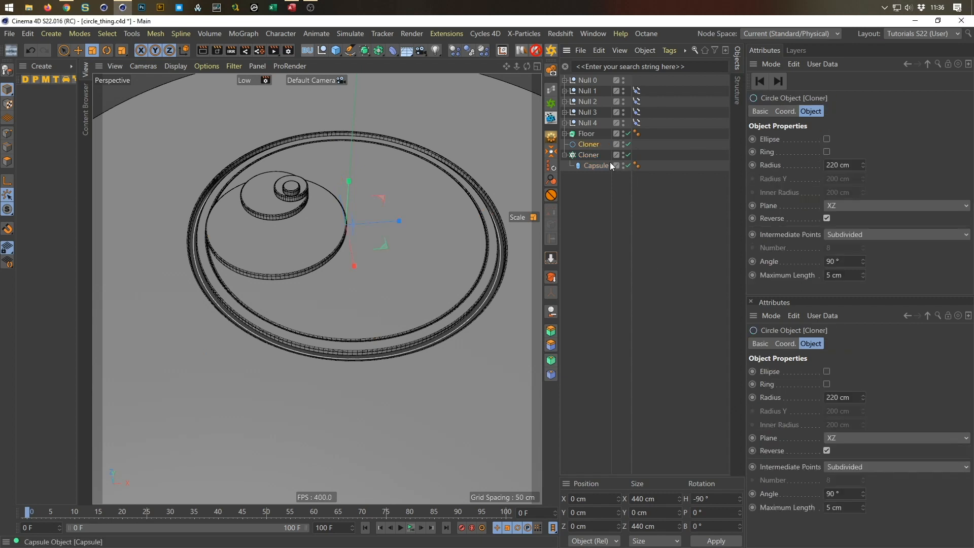
left_click(592, 157)
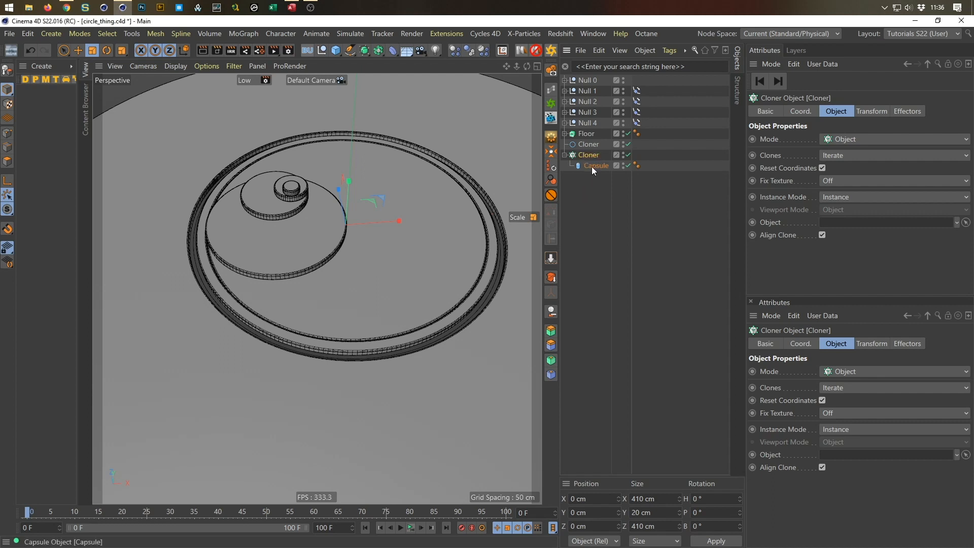
left_click_drag(591, 144, 839, 220)
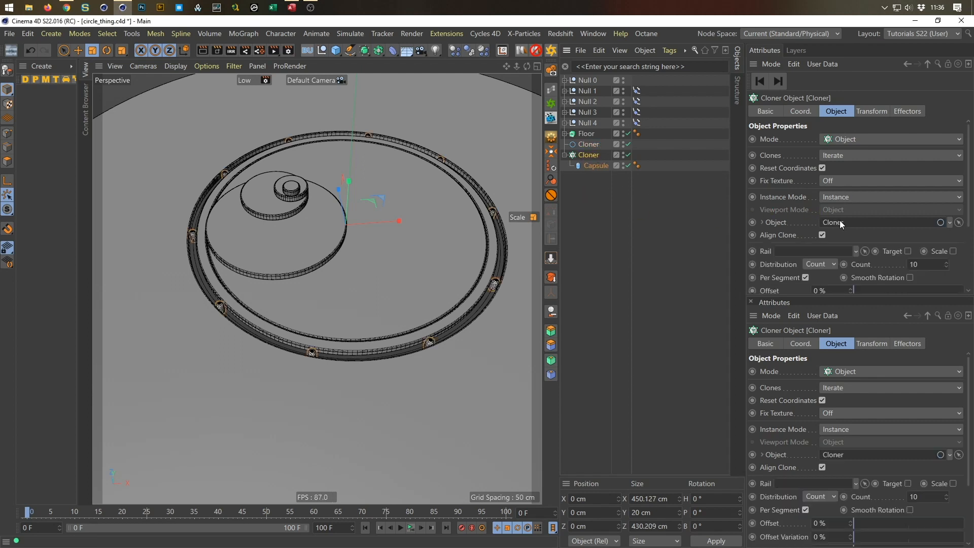
- Set the capsule cloner's distribution to Even and raise its count to 131, checking the spacing from above
scroll(198, 231, "up", 8)
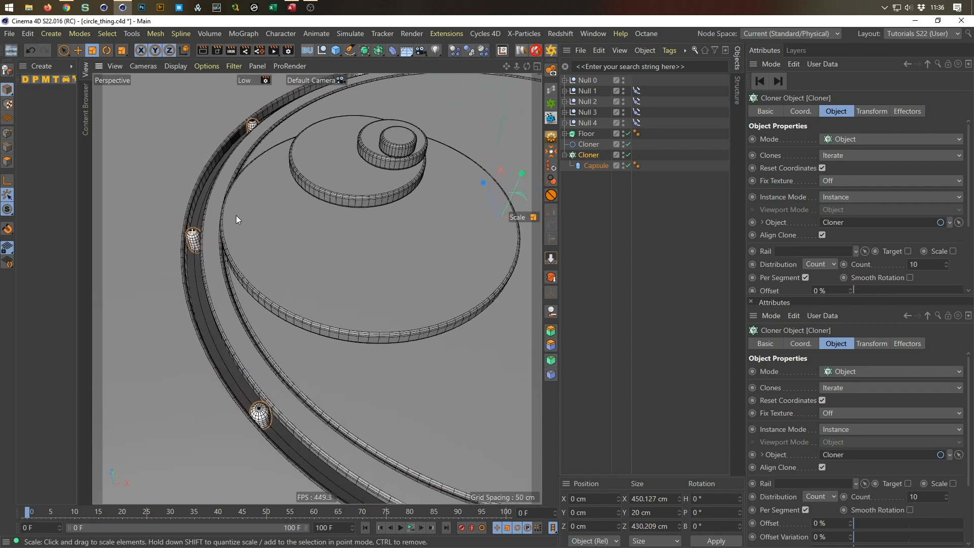
middle_click(251, 209)
middle_click(363, 210)
scroll(200, 267, "down", 5)
scroll(248, 260, "up", 3)
scroll(248, 260, "up", 10)
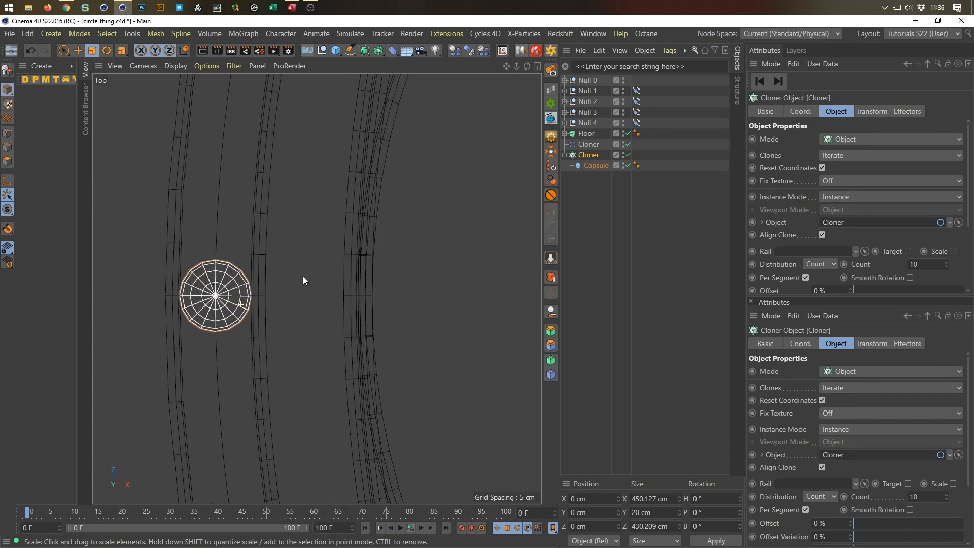
left_click(820, 264)
left_click(814, 305)
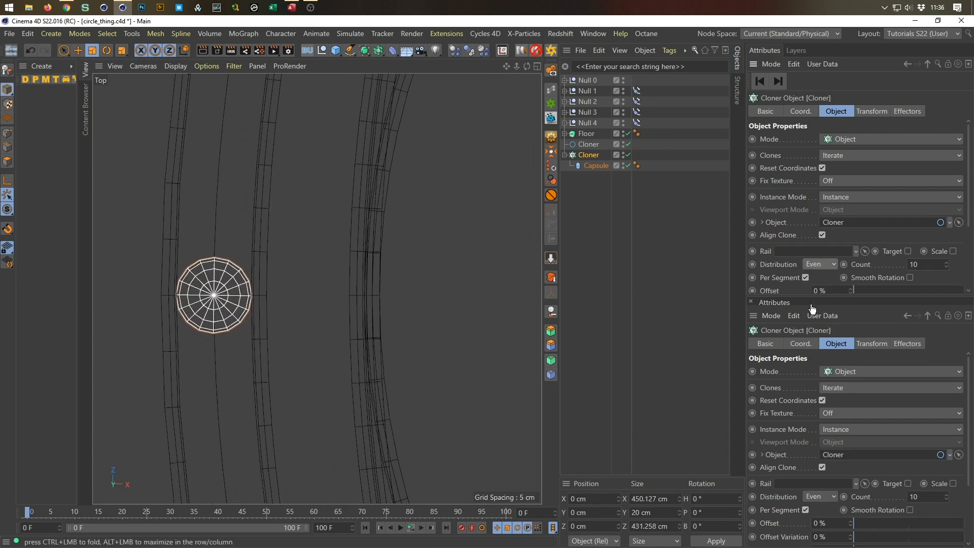
left_click_drag(946, 265, 947, 192)
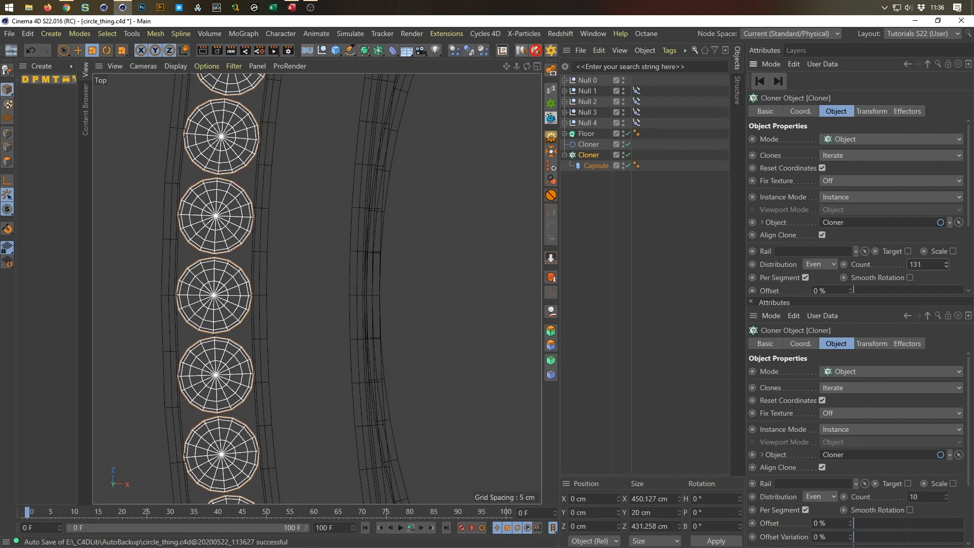
- Close the remaining gaps between capsules by raising the clone count to 137, and save the scene
scroll(219, 337, "up", 8)
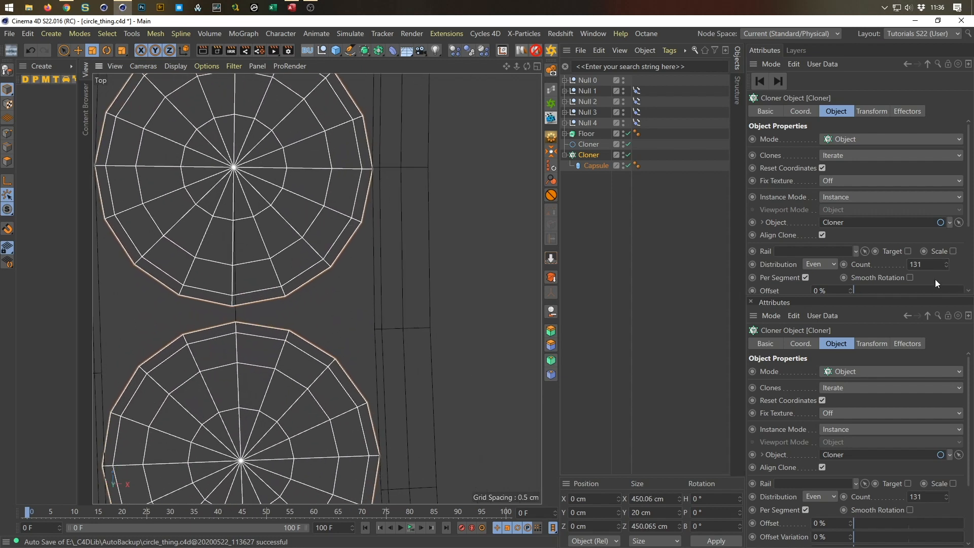
left_click(945, 263)
left_click(946, 263)
left_click(946, 263)
left_click(946, 263)
left_click(945, 263)
left_click(946, 263)
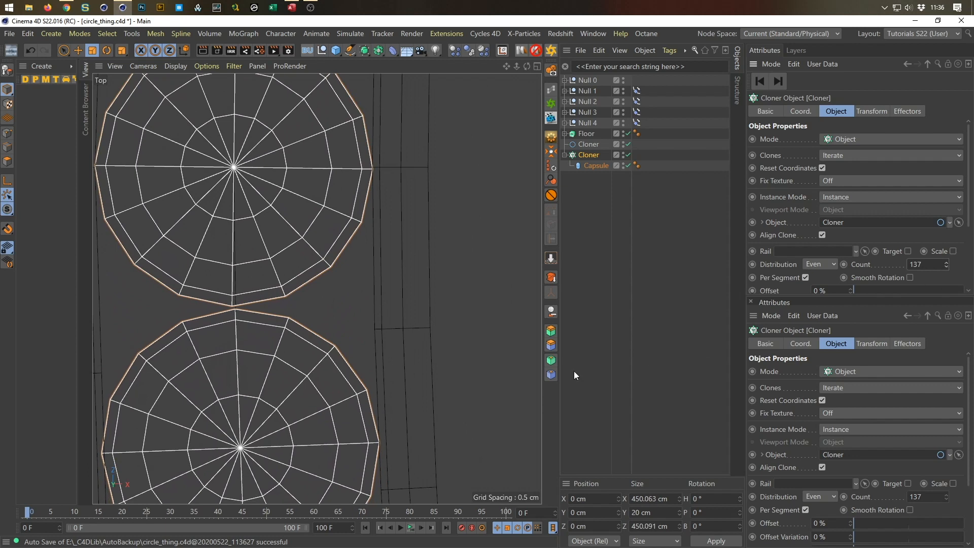
scroll(364, 321, "down", 15)
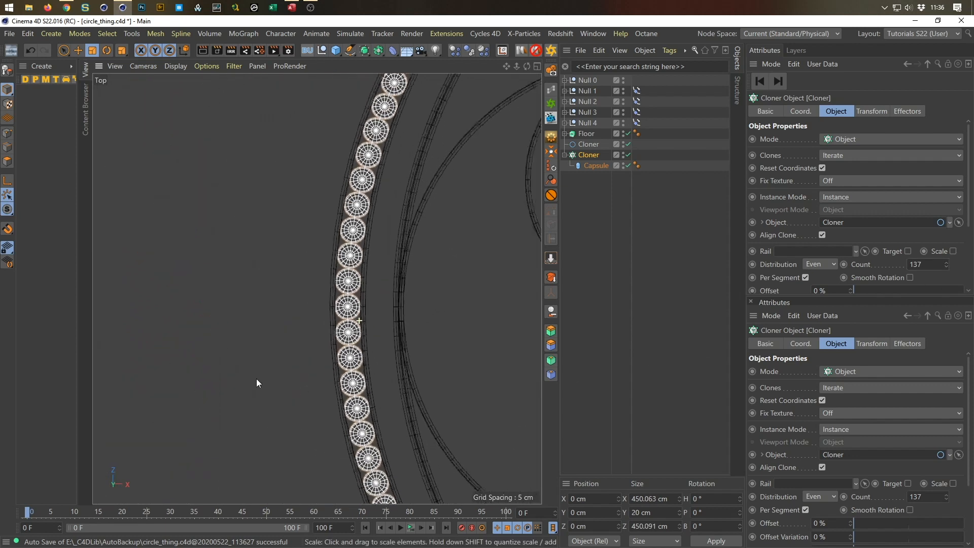
middle_click(303, 323)
key("F1")
scroll(305, 304, "down", 8)
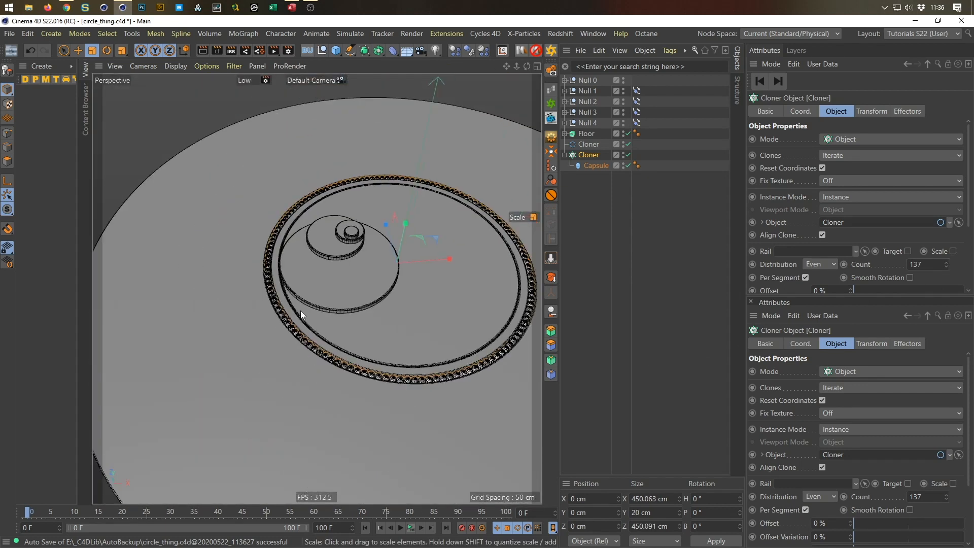
key("ctrl+s")
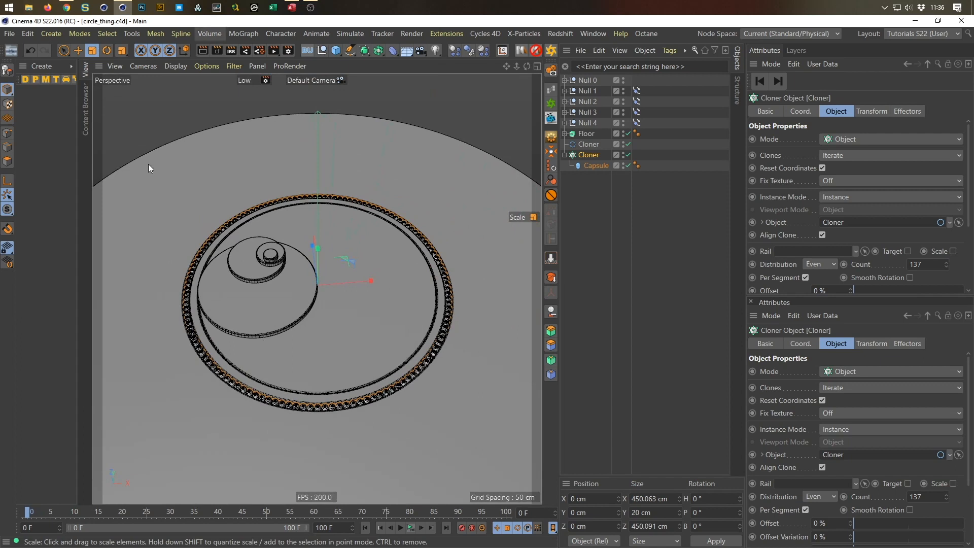
- Add a Plain effector to the capsule cloner, place it just above the cloner in the hierarchy, and check the cloner's effector list
left_click_drag(263, 342, 194, 299, "alt")
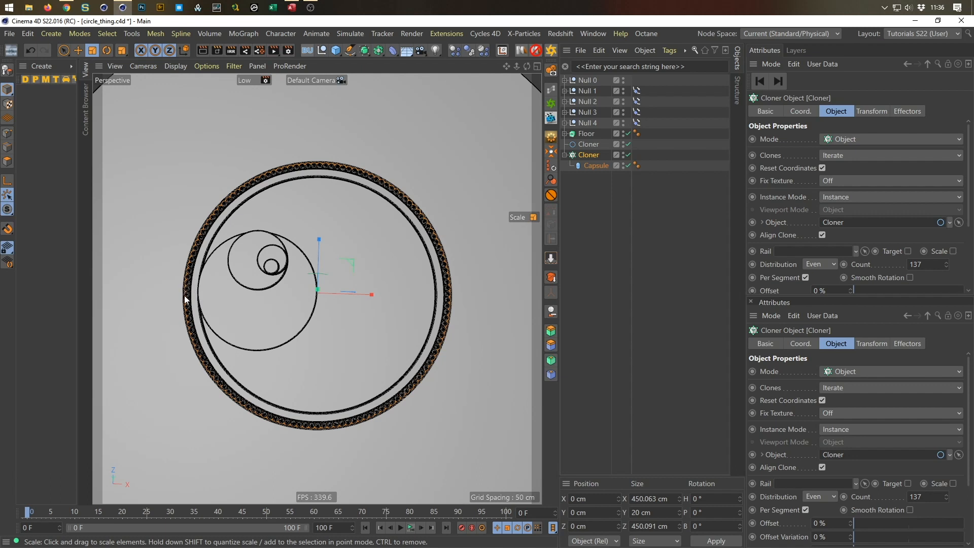
left_click_drag(264, 288, 234, 289, "alt")
middle_click_drag(234, 289, 185, 295, "alt")
right_click_drag(250, 296, 167, 323, "alt")
right_click_drag(271, 310, 349, 300, "alt")
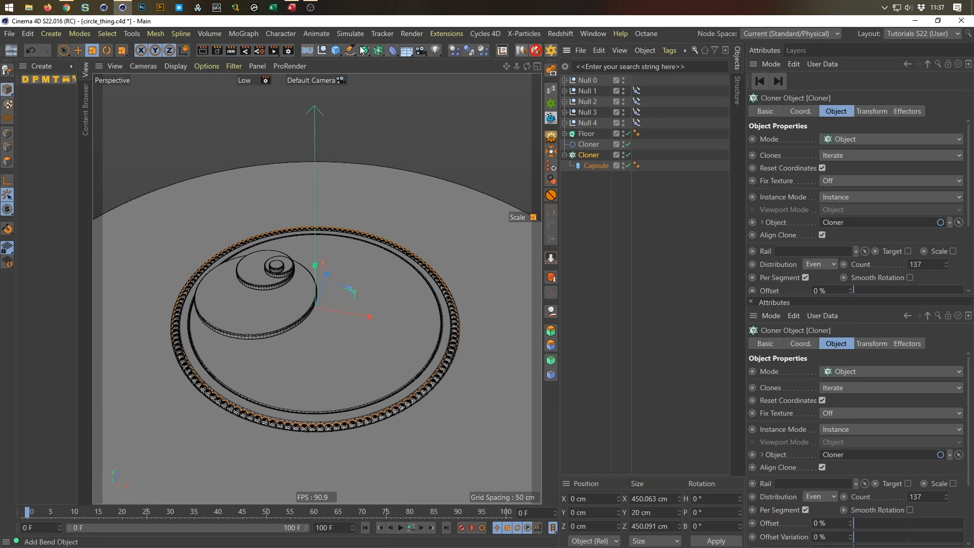
left_click(245, 35)
mouse_move(267, 53)
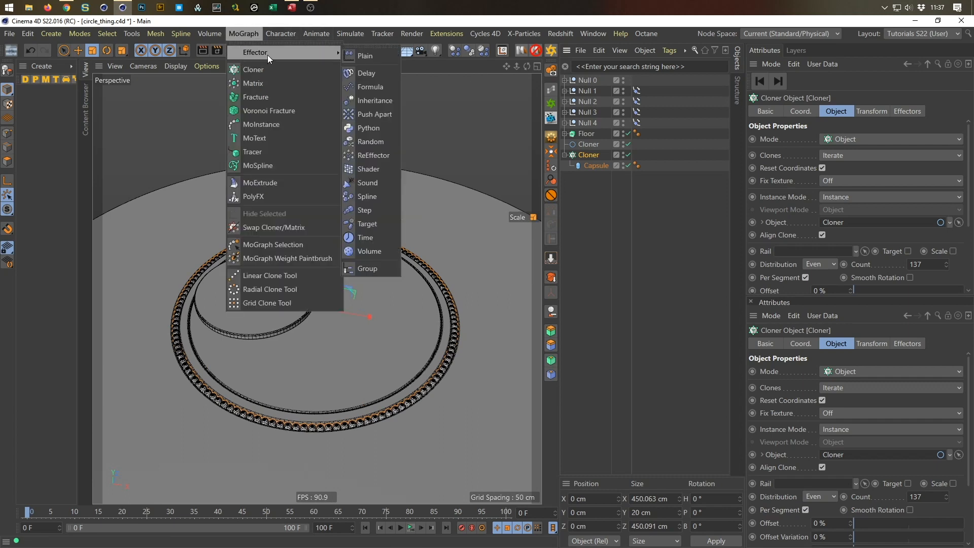
left_click(365, 56)
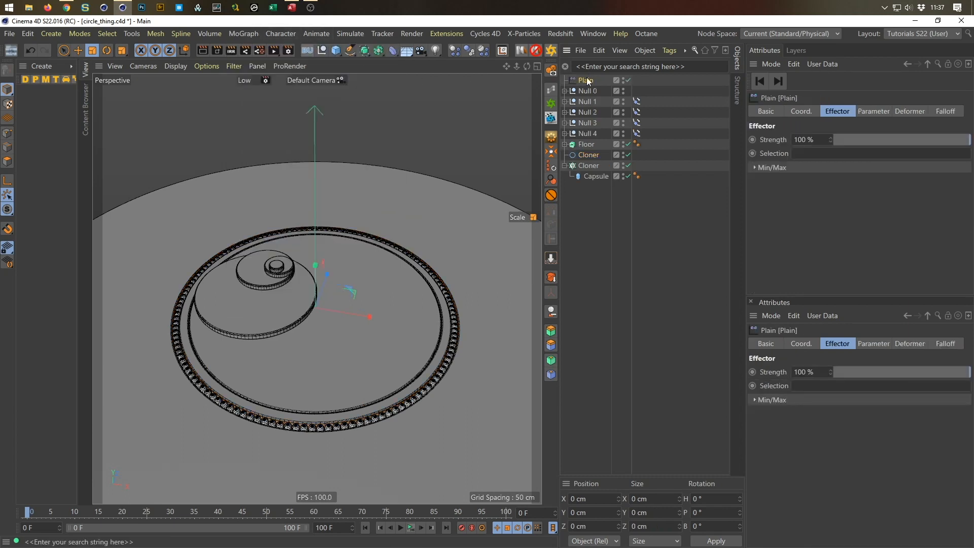
left_click_drag(592, 162, 590, 169)
left_click(590, 168)
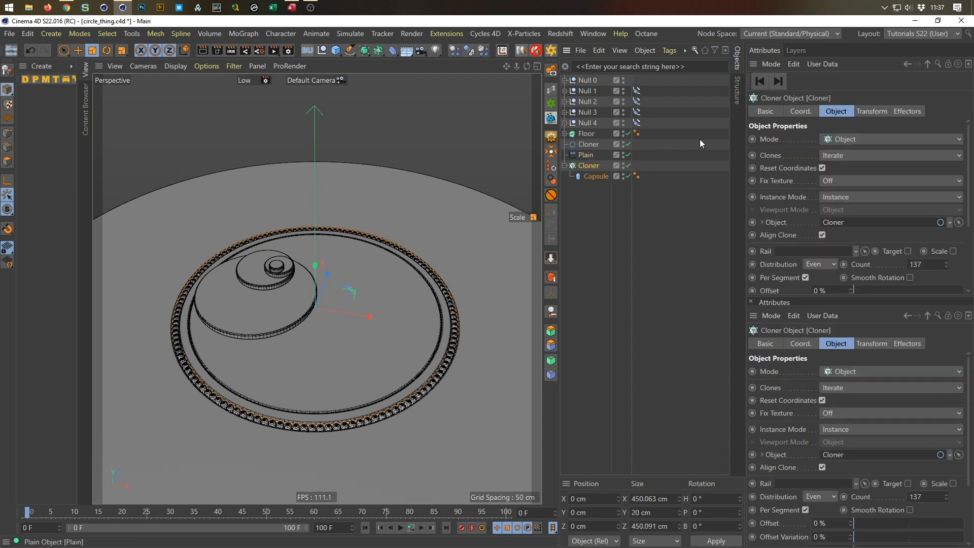
left_click(910, 111)
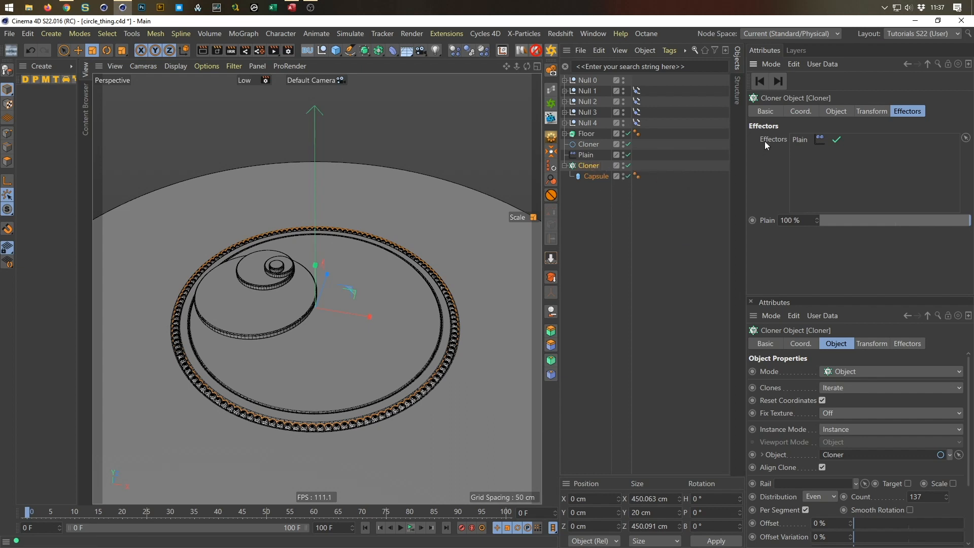
- Enable only the position transform on the Plain effector and set its Y offset to 20 cm
left_click(588, 155)
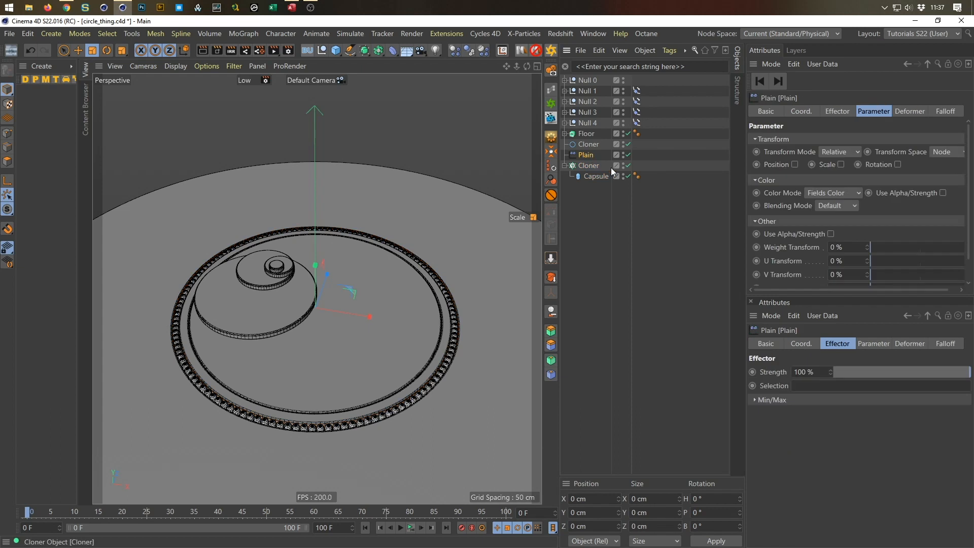
left_click(827, 114)
left_click(872, 112)
left_click(795, 165)
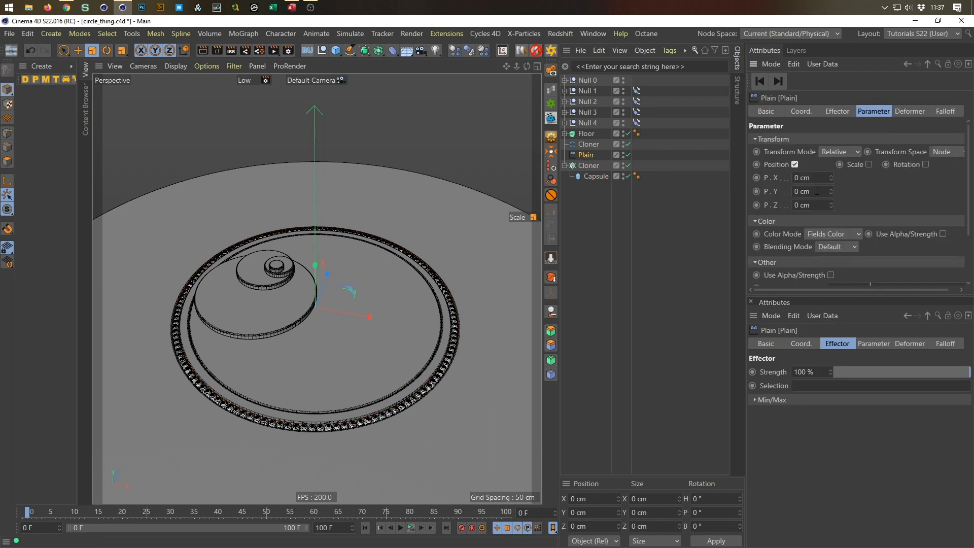
left_click(817, 192)
type("20")
key("Return")
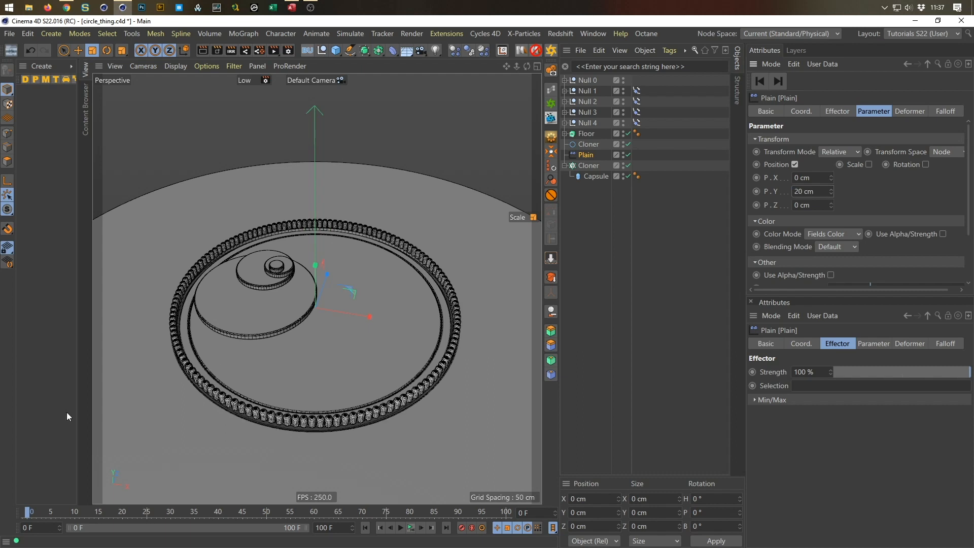
- Reduce the Plain effector's Y position offset to 10 cm and check the raised capsules around the ring
scroll(213, 279, "up", 10)
mouse_move(252, 304)
left_mouse_down("alt")
mouse_move(254, 312)
mouse_move(239, 297)
left_mouse_up("alt")
double_click(807, 191)
type("10")
key("Return")
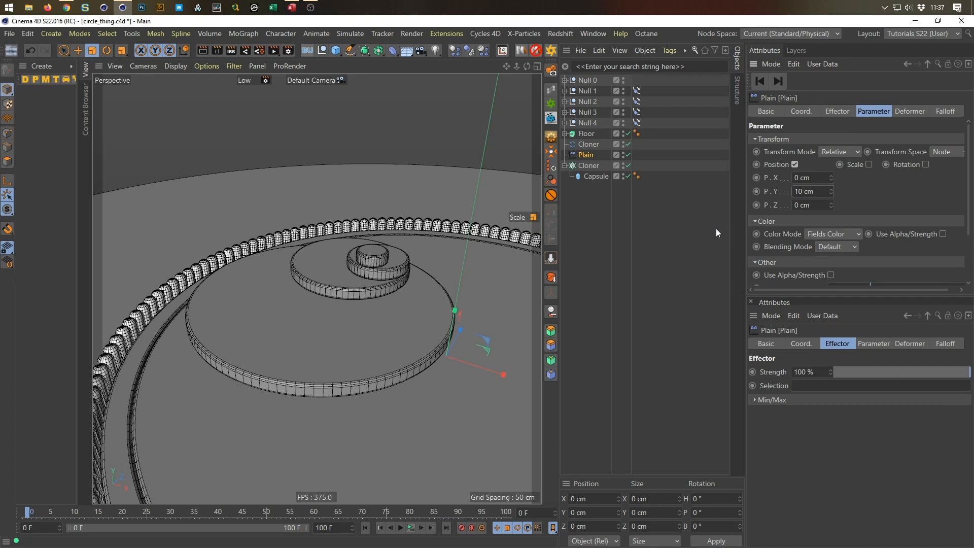
right_click_drag(425, 268, 379, 285, "alt")
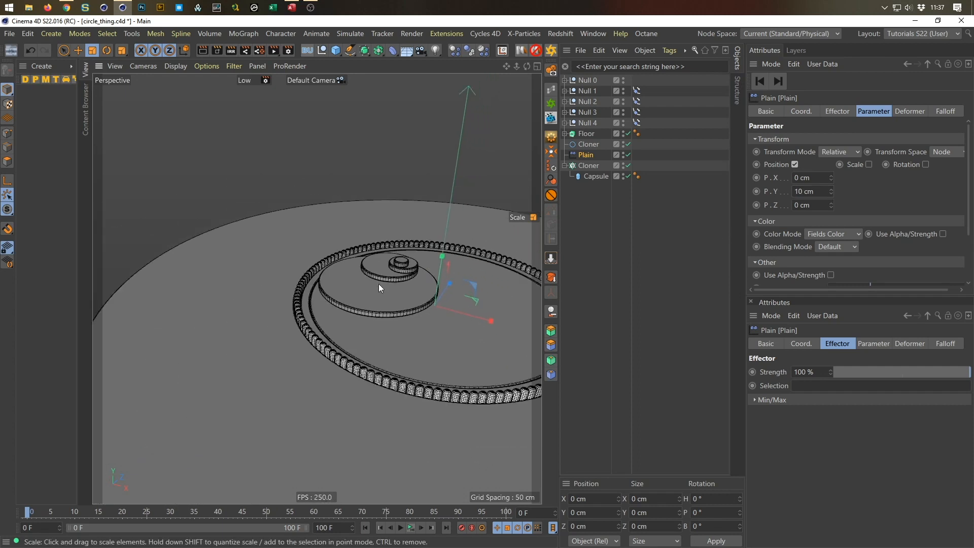
middle_click_drag(379, 285, 280, 334, "alt")
left_click_drag(280, 335, 268, 315, "alt")
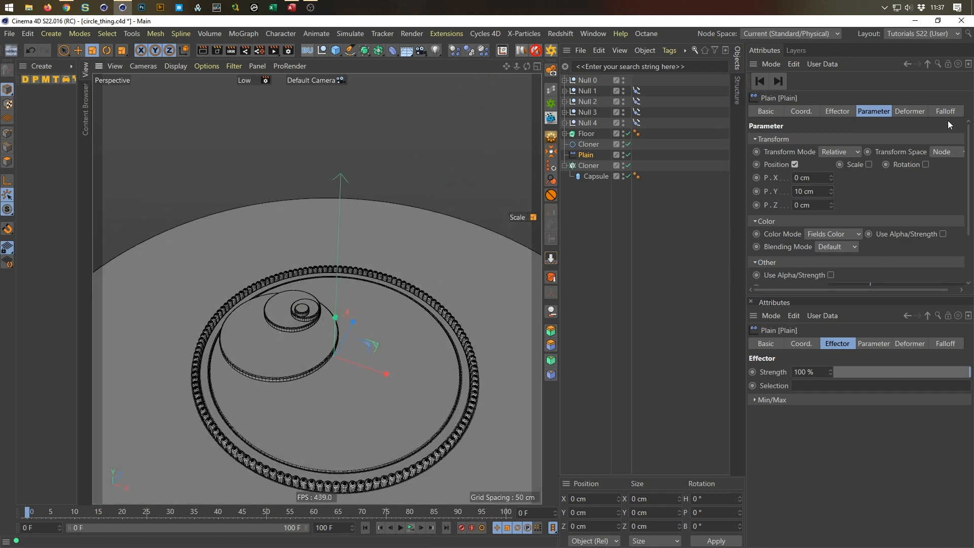
- Add a Spherical Field to the Plain effector's falloff
left_click(947, 112)
left_click(780, 218)
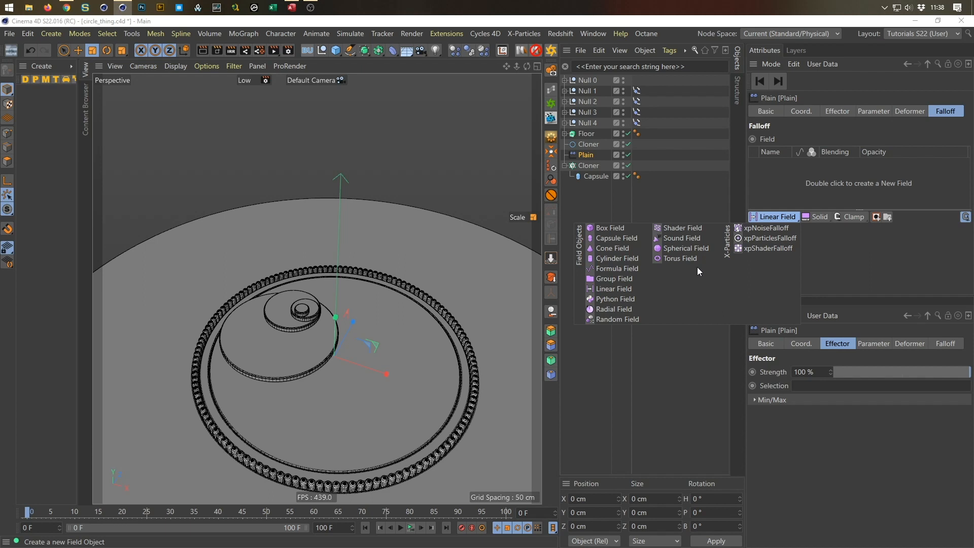
left_click(684, 248)
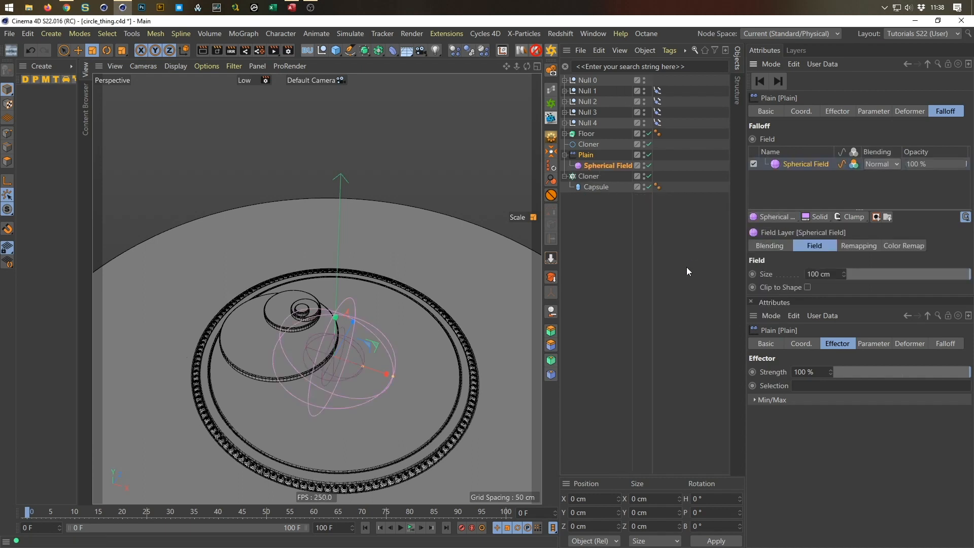
- Give the Spherical Field an Align to Spline tag that uses the Cloner circle spline as its path
right_click_drag(293, 339, 324, 292, "alt")
left_click_drag(309, 263, 355, 284, "alt")
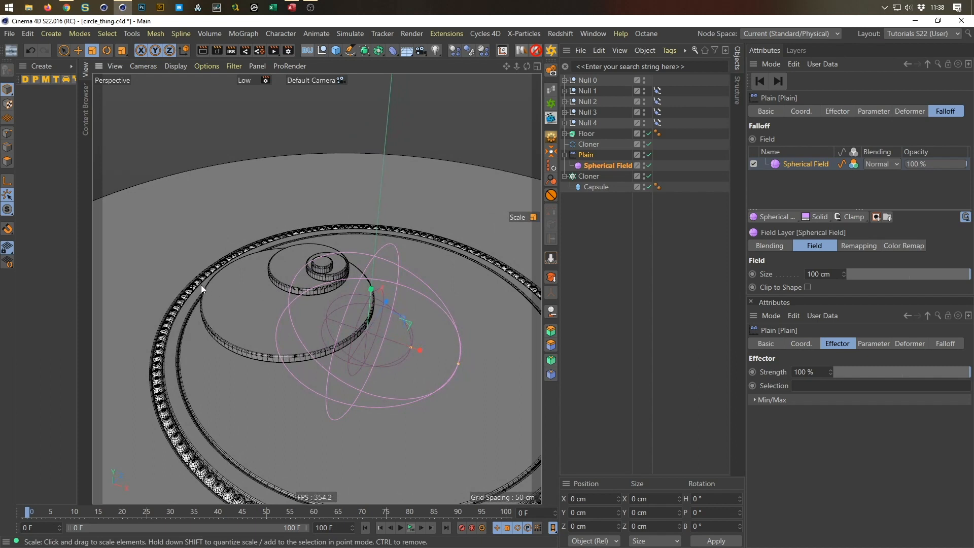
right_click(610, 165)
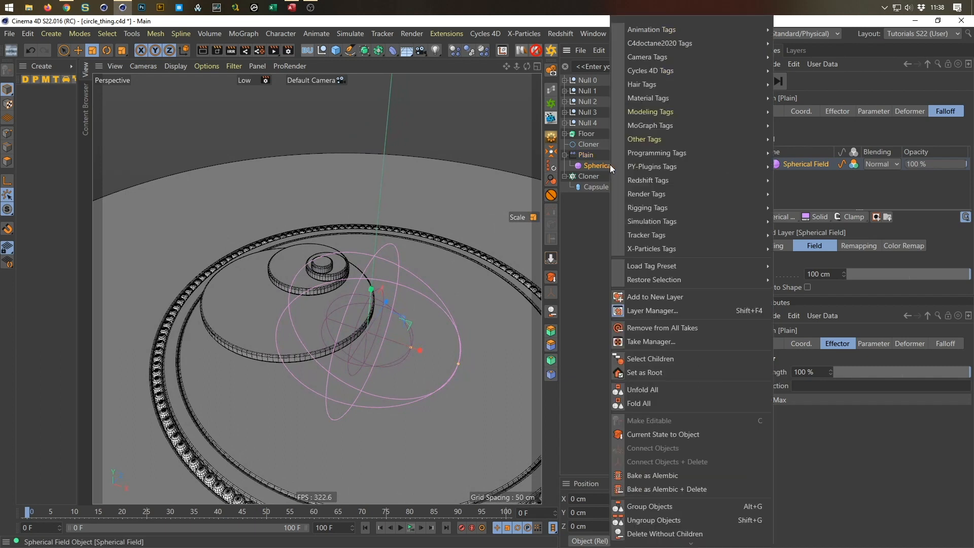
mouse_move(744, 29)
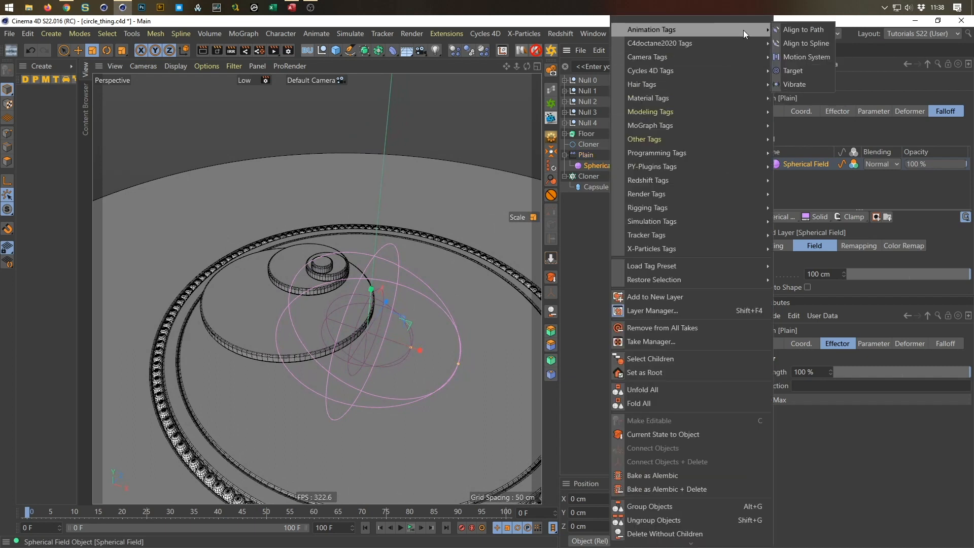
left_click(823, 44)
left_click_drag(592, 145, 819, 139)
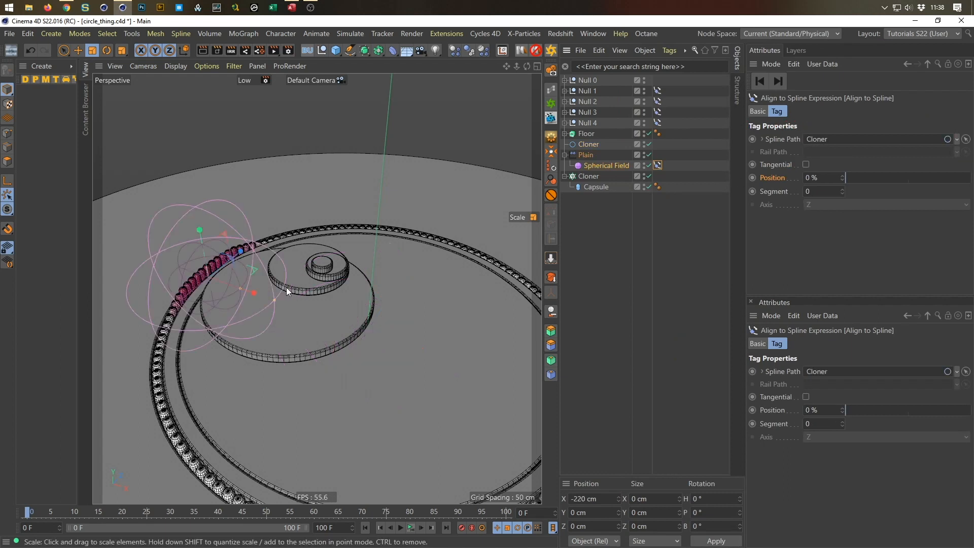
- Keyframe the field's Align to Spline position at 0% on frame 0 and 100% on frame 100
scroll(221, 257, "up", 4)
left_click_drag(222, 257, 242, 263, "alt")
left_click_drag(247, 303, 183, 291, "alt")
right_click_drag(233, 276, 240, 275, "alt")
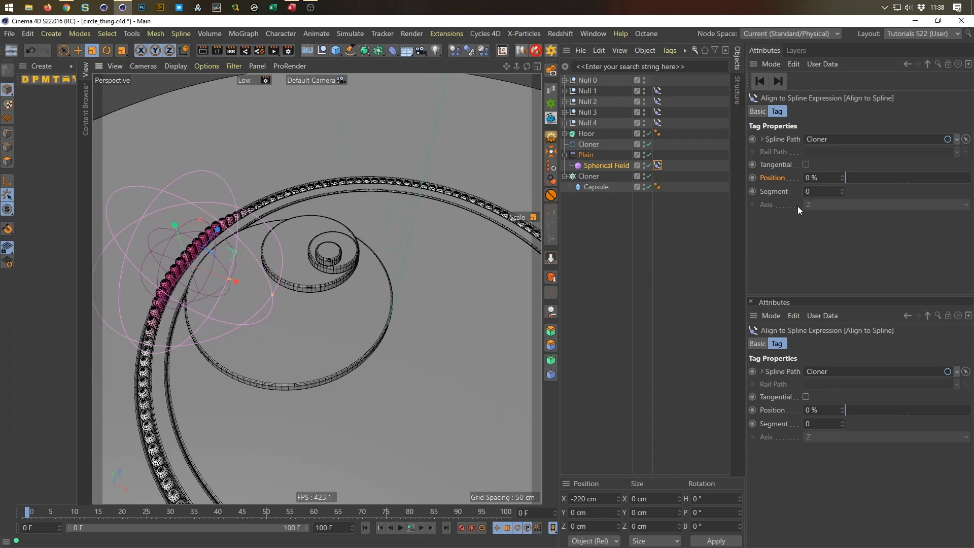
left_click(752, 177)
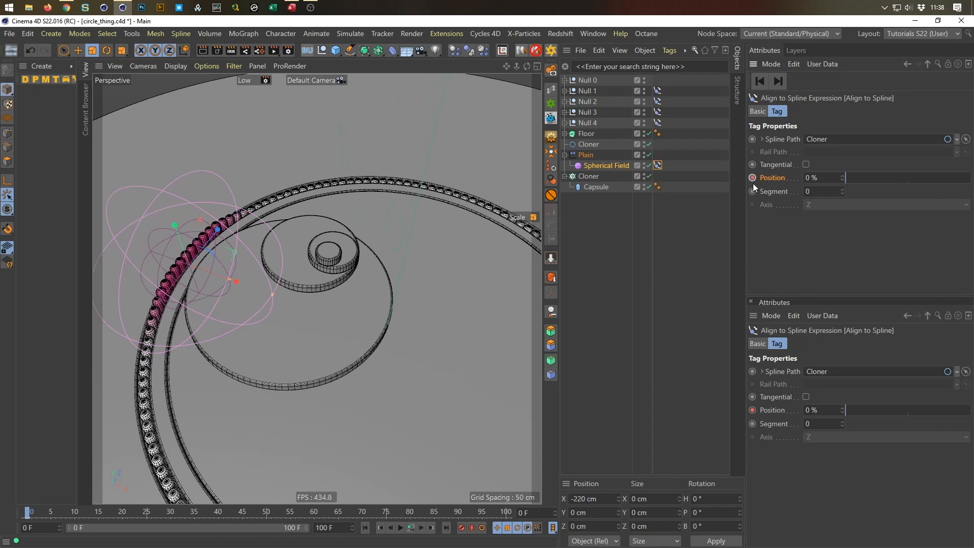
left_click(441, 529)
double_click(825, 181)
type("100")
key("Return")
left_click(754, 177)
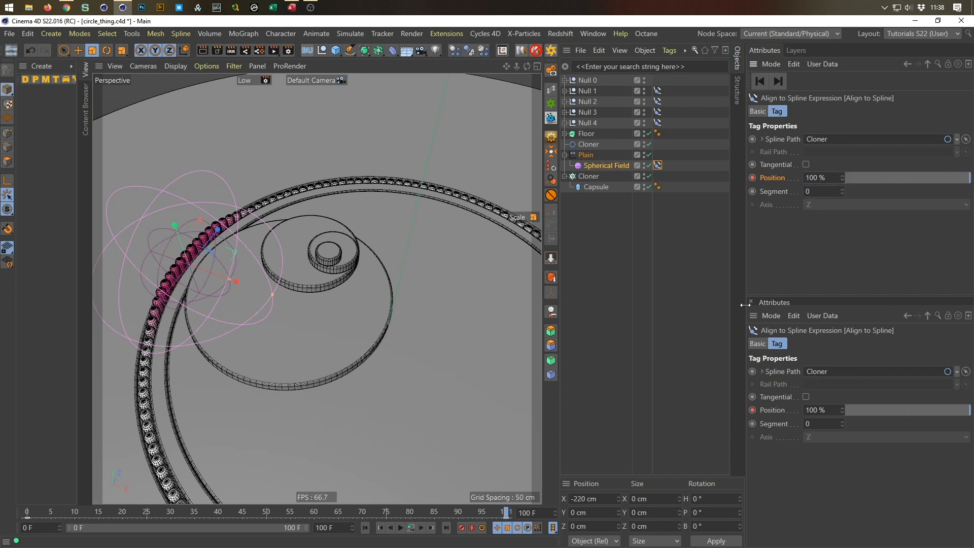
- Frame the whole rig and play the animation to check how the field travels around the capsule ring
key("h")
middle_click_drag(345, 338, 313, 313, "alt")
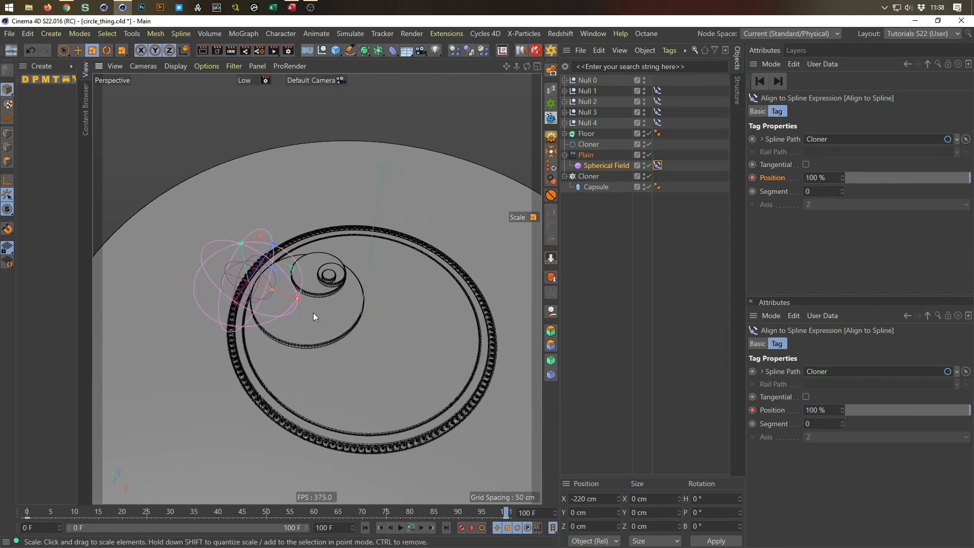
left_click(412, 528)
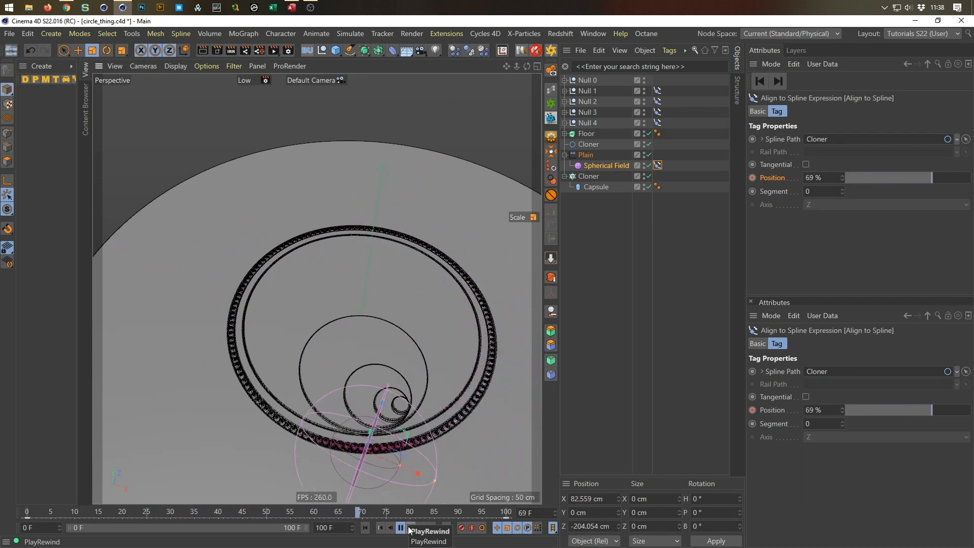
left_click(409, 527)
- Add a Delay effector to the capsule cloner, place it just above the cloner in the hierarchy, and check the effector order
right_click_drag(249, 289, 307, 263, "alt")
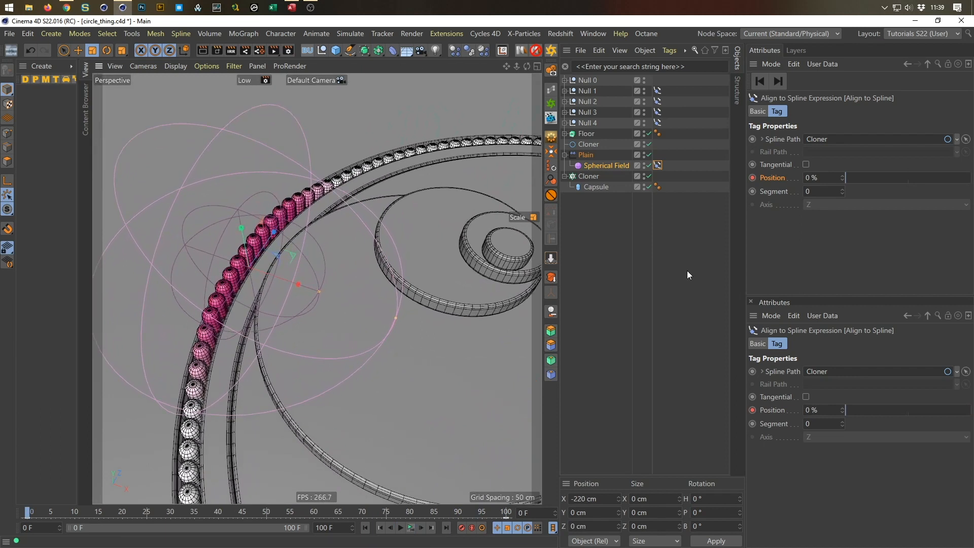
left_click(589, 178)
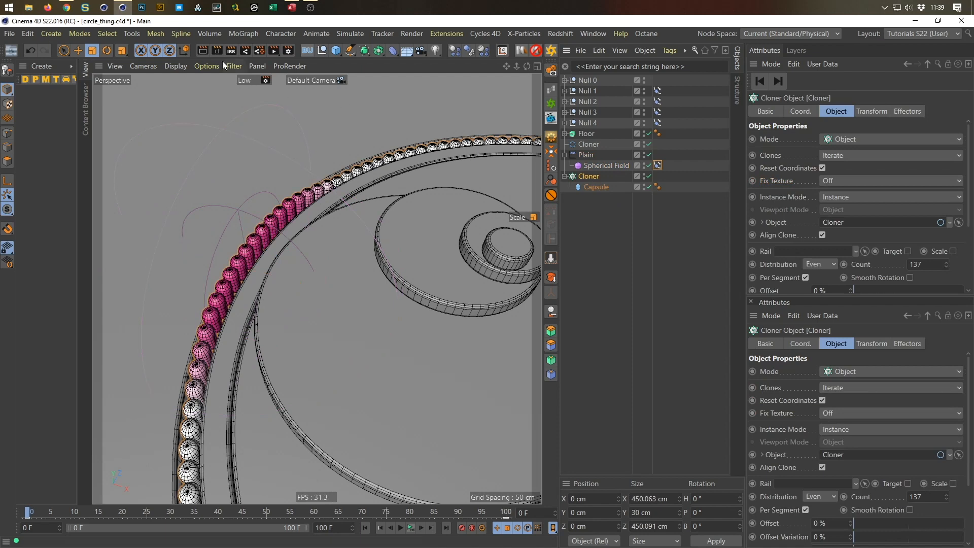
left_click(246, 33)
mouse_move(254, 52)
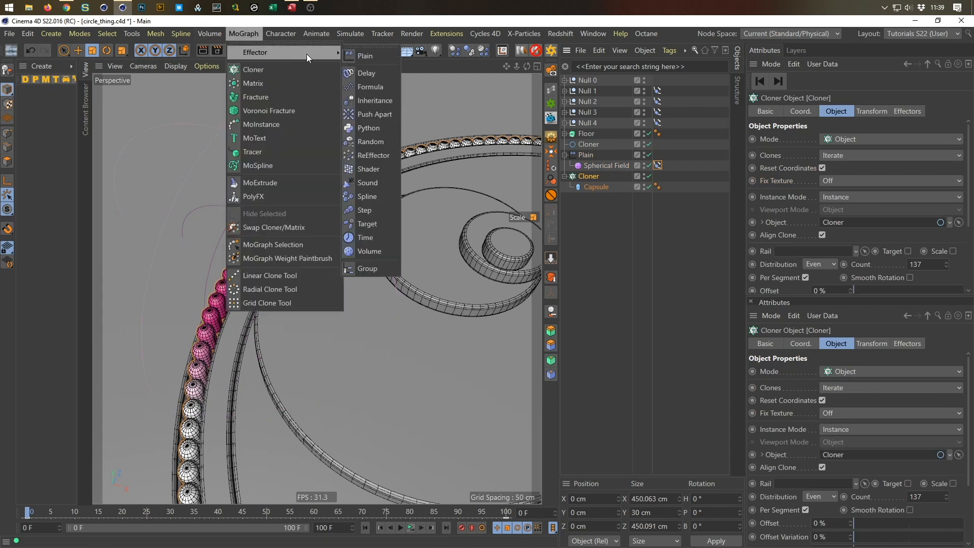
left_click(369, 73)
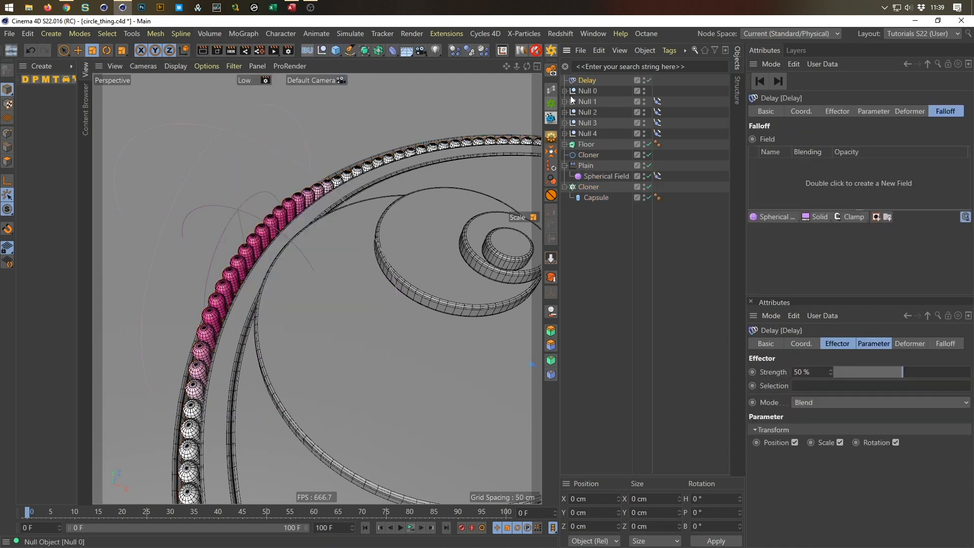
left_click_drag(594, 165, 587, 178)
left_click(587, 186)
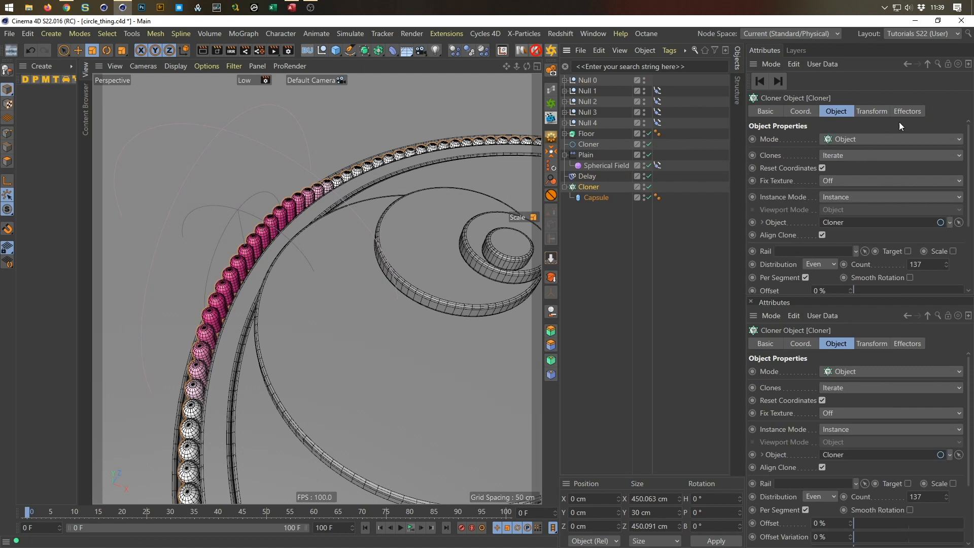
left_click(907, 111)
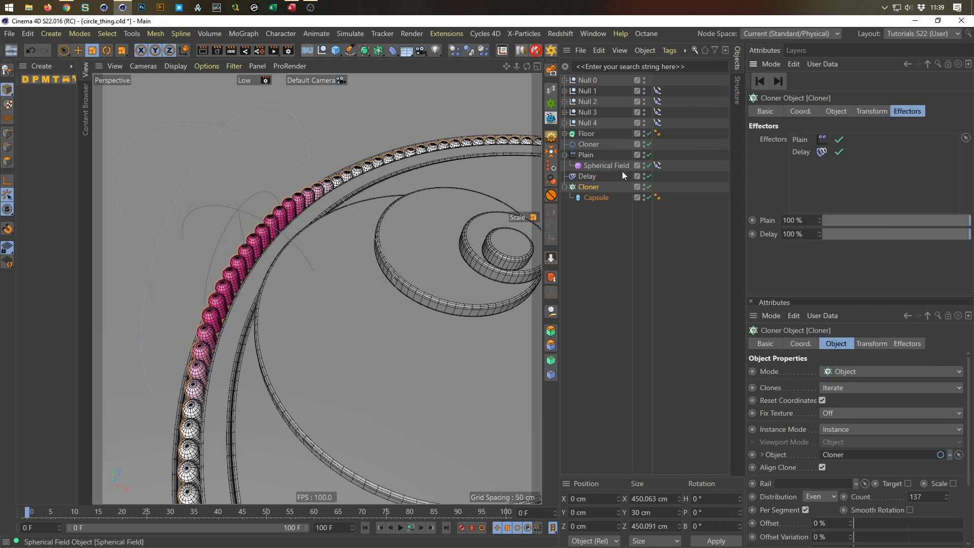
- Set the Delay effector's mode to Spring and its strength to 75%
left_click(587, 176)
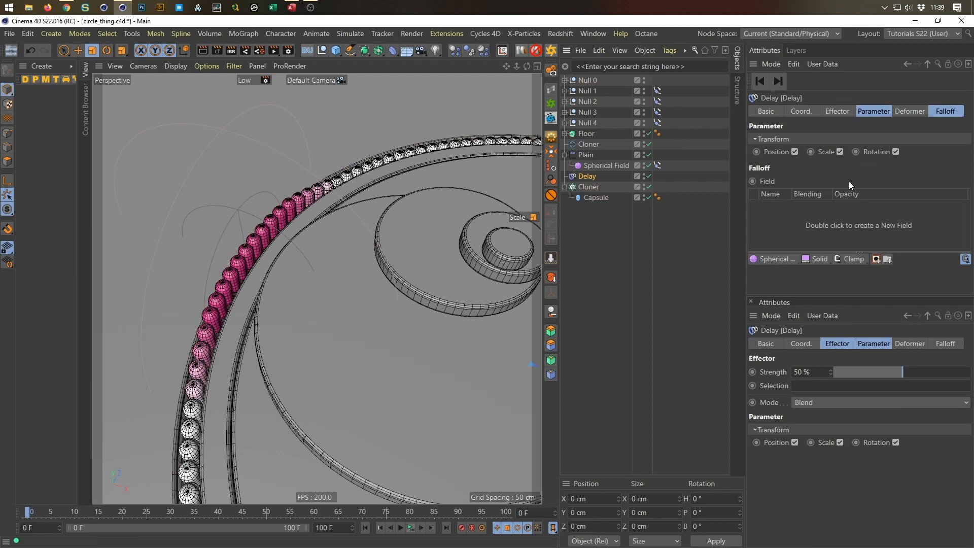
left_click(837, 111)
left_click(824, 170)
left_click(821, 214)
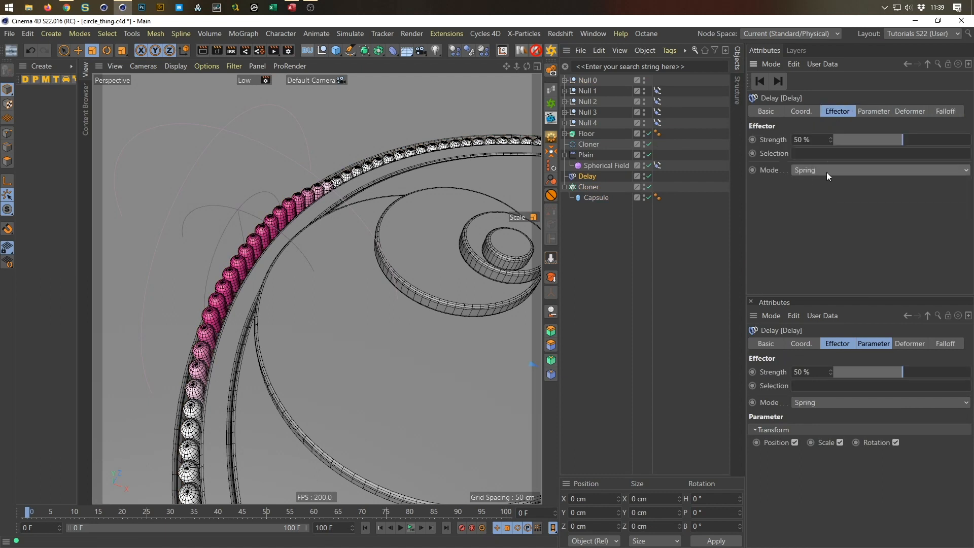
double_click(802, 139)
type("75")
key("Return")
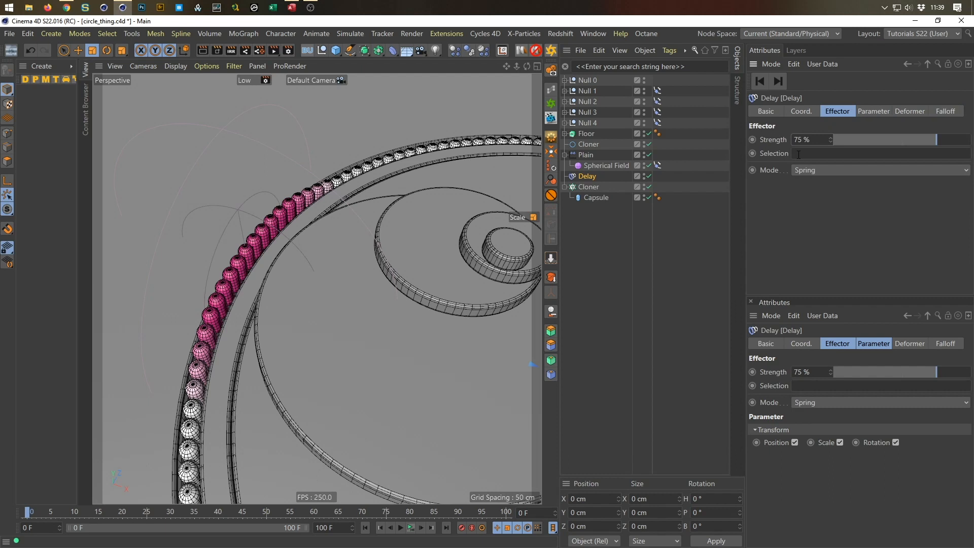
- Play the animation to check the springy capsule motion, rewind it, and save the scene
scroll(346, 255, "down", 9)
middle_click_drag(310, 246, 223, 214, "alt")
scroll(244, 234, "up", 4)
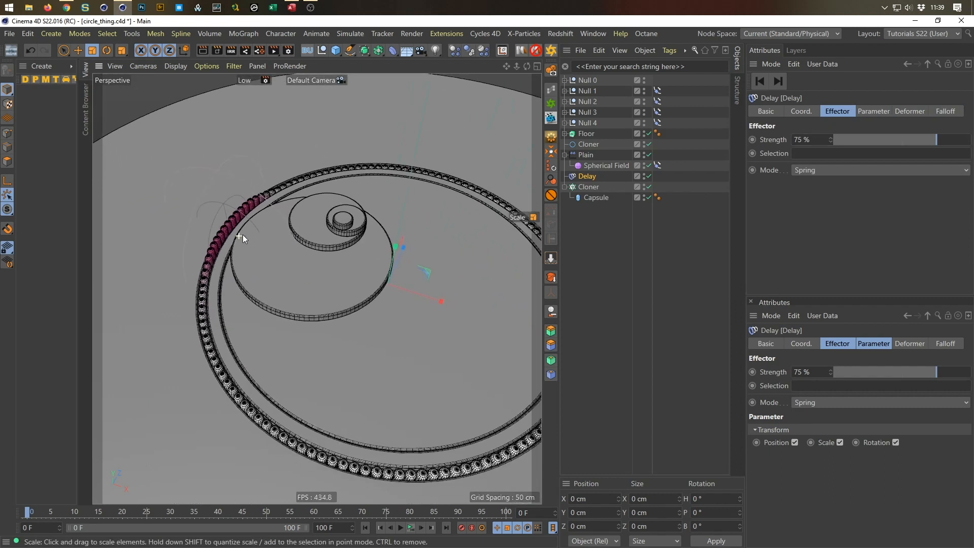
middle_click_drag(367, 241, 293, 206, "alt")
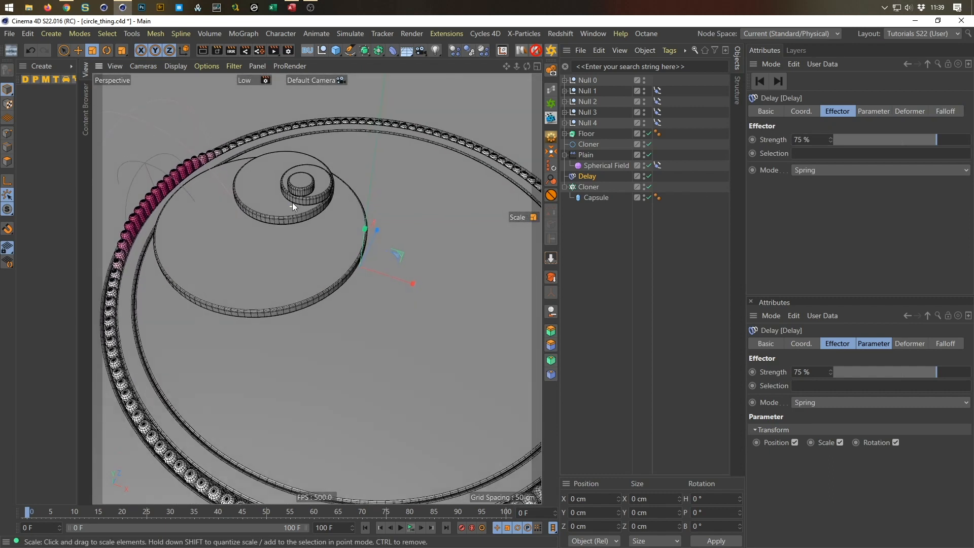
left_click(410, 528)
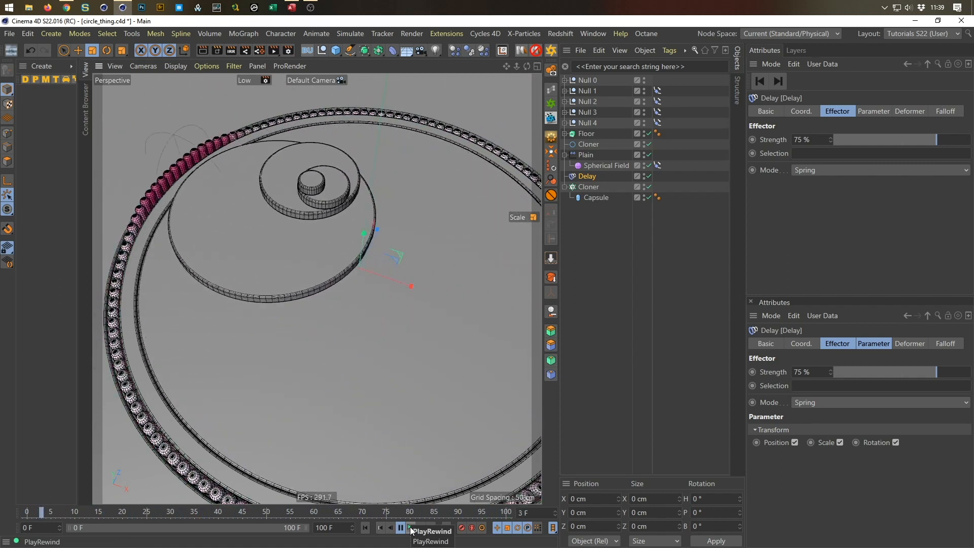
left_click(411, 530)
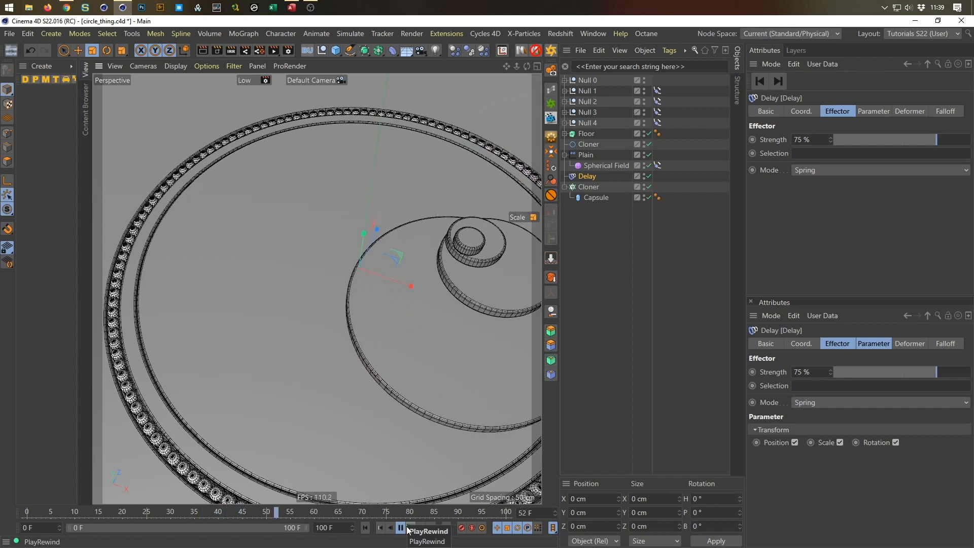
key("ctrl+s")
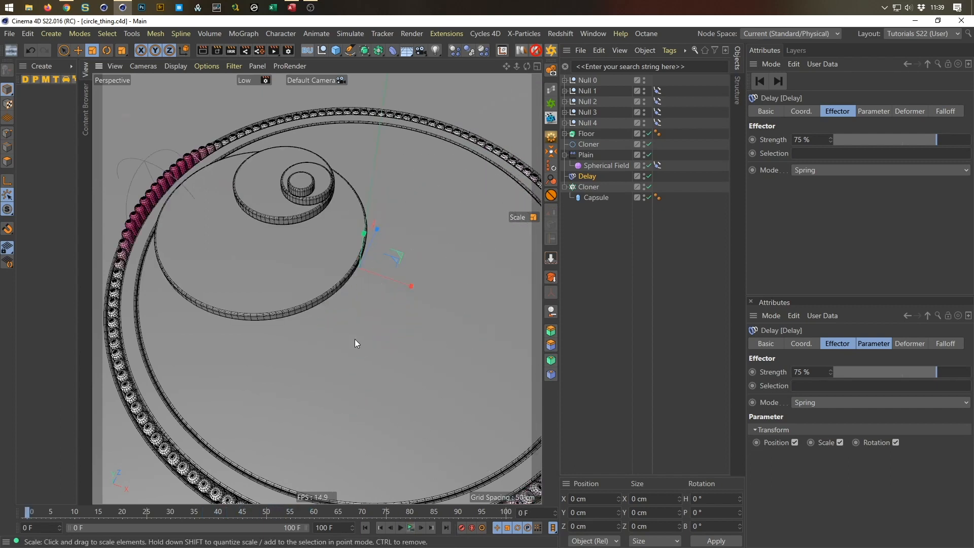
scroll(346, 330, "down", 10)
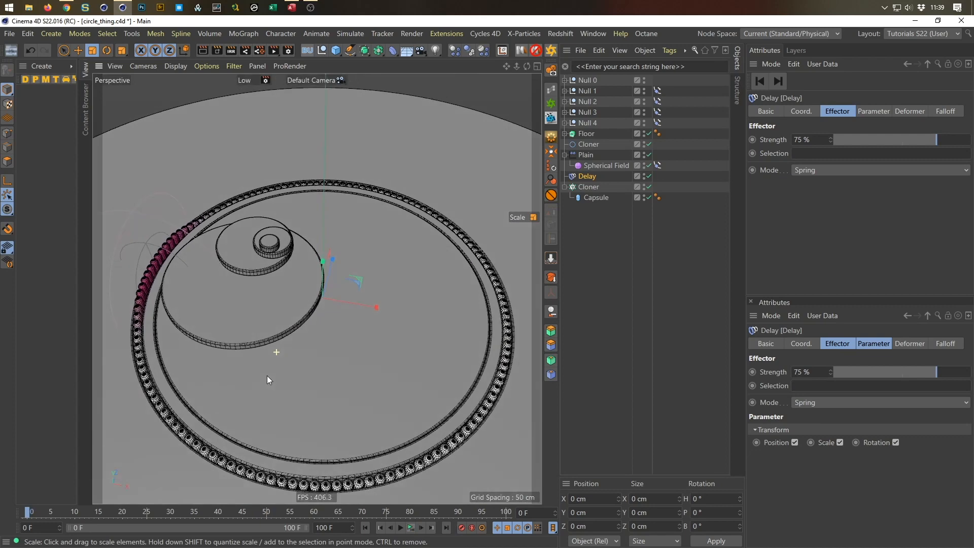
scroll(268, 377, "down", 4)
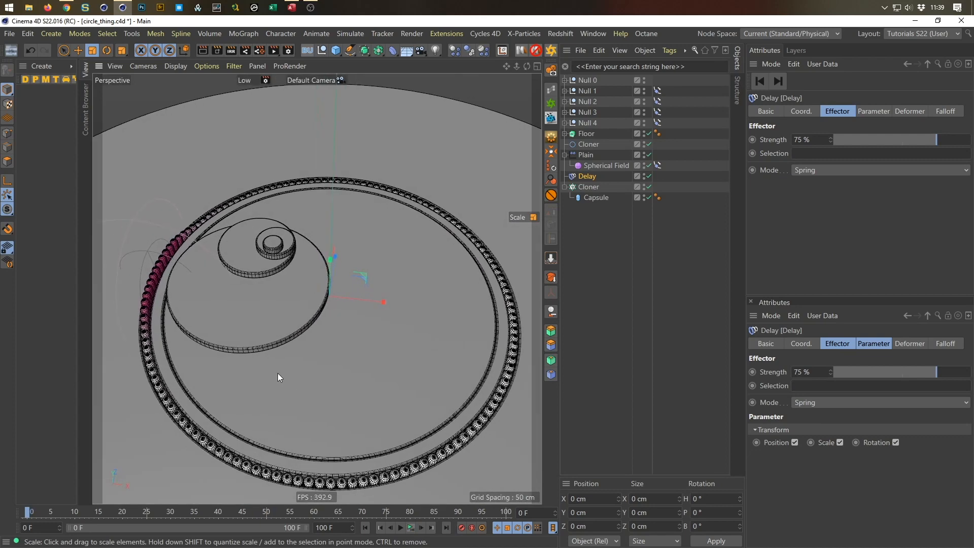
left_click_drag(253, 367, 252, 365, "alt")
middle_click_drag(278, 366, 285, 368, "alt")
left_click_drag(285, 363, 287, 309, "alt")
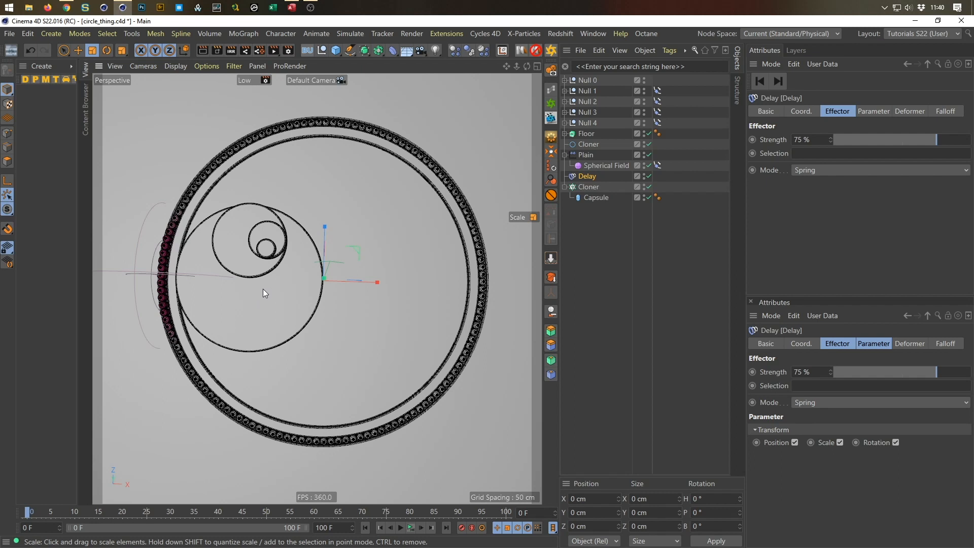
mouse_move(270, 306)
left_mouse_down("alt")
mouse_move(276, 387)
mouse_move(262, 381)
mouse_move(271, 312)
left_mouse_up("alt")
middle_click_drag(270, 312, 265, 301, "alt")
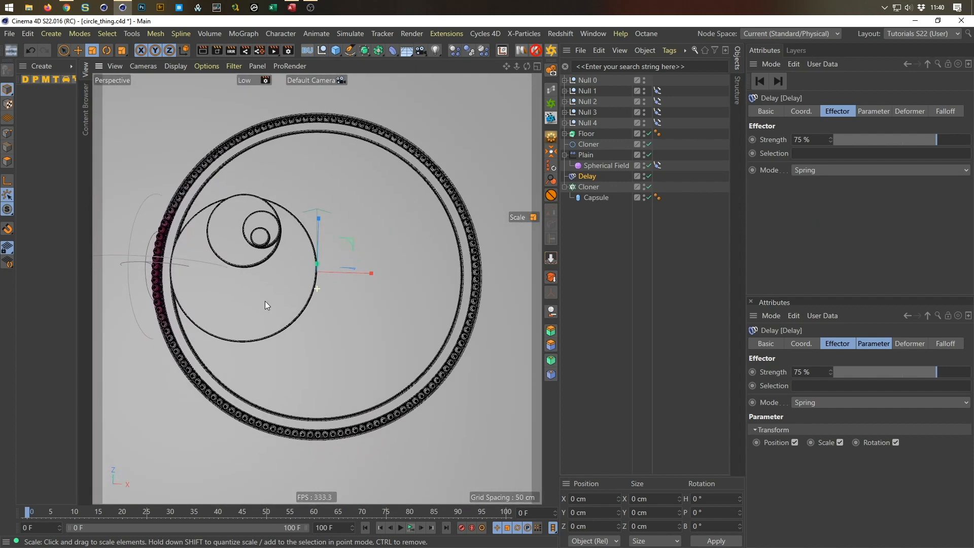
- Save the scene, add a camera from the current view, and look through it
key("ctrl+s")
left_click(411, 50)
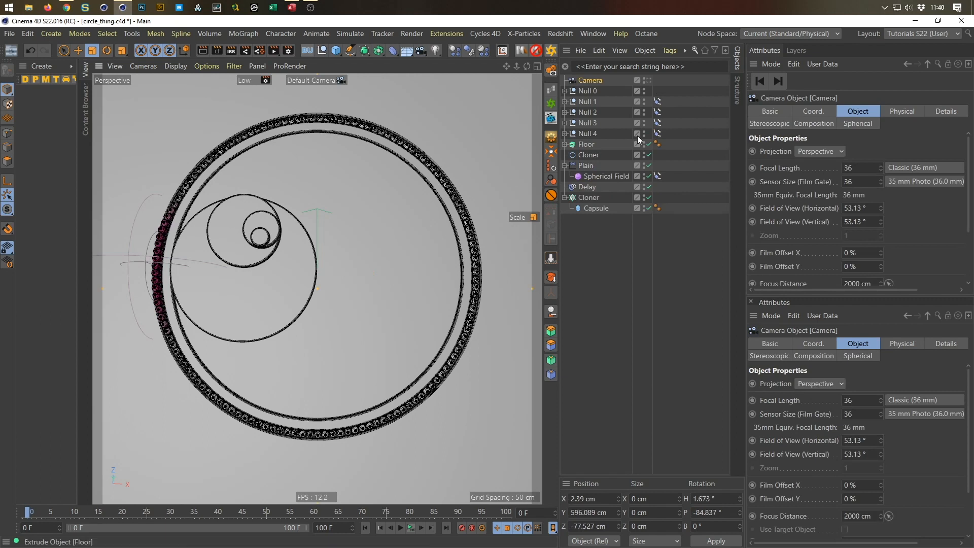
left_click(647, 80)
- Set the camera's heading to 0° and pitch to -90°, and its X and Z positions to 0 cm
left_click(811, 111)
left_click(959, 151)
type("0")
key("Tab")
type("-60")
key("Return")
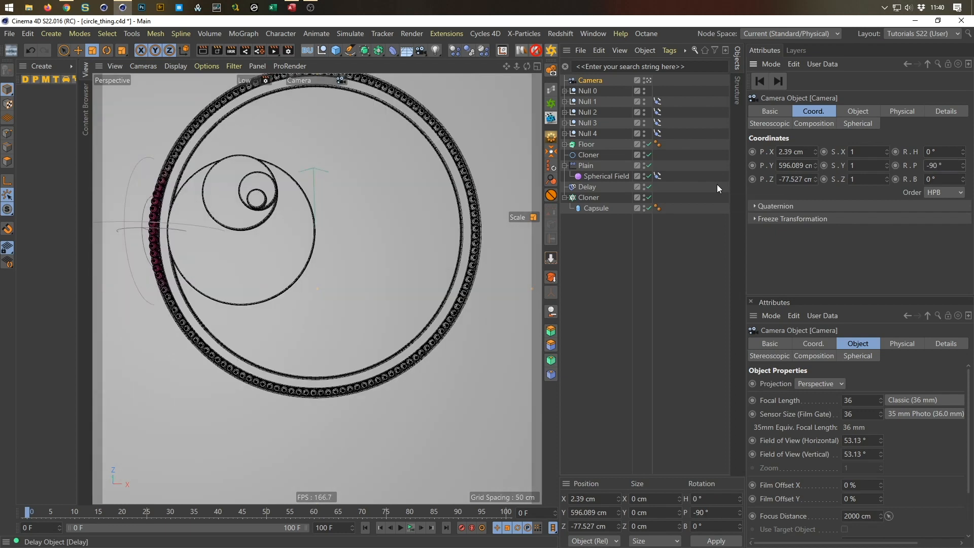
left_click(792, 152)
type("0")
key("Tab")
key("Tab")
type("0")
key("Return")
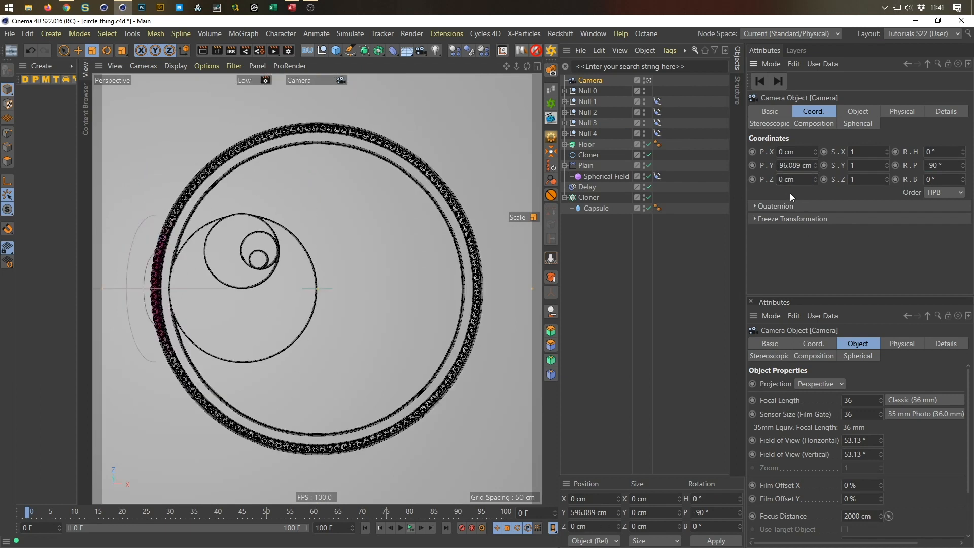
- Add a Protection tag to the camera with only its Y position unlocked, and test it by dollying in slightly
left_click(551, 195)
left_click(823, 153)
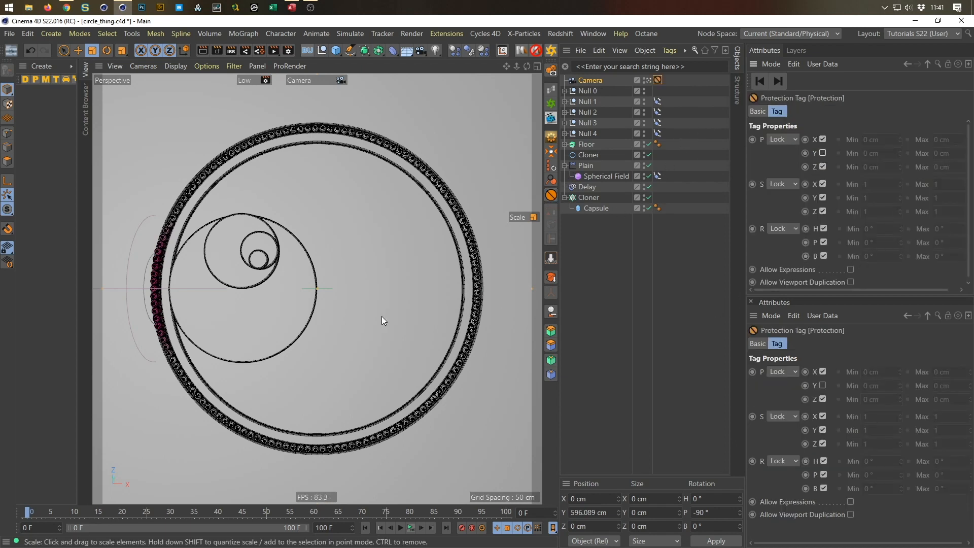
left_click_drag(300, 285, 317, 297)
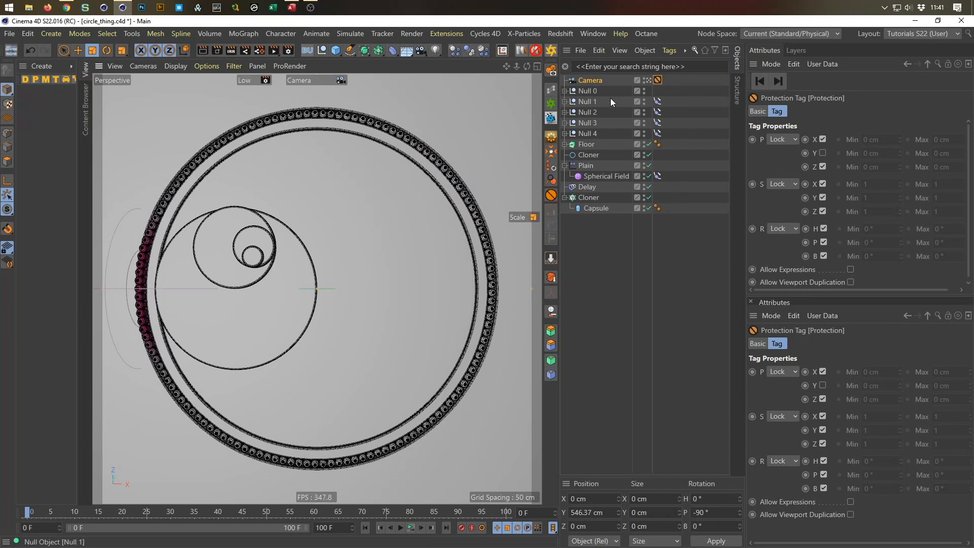
- Set the camera's focal length to Tele (135 mm), pull it back to a Y position of about 2095 cm, and save the scene
left_click(605, 79)
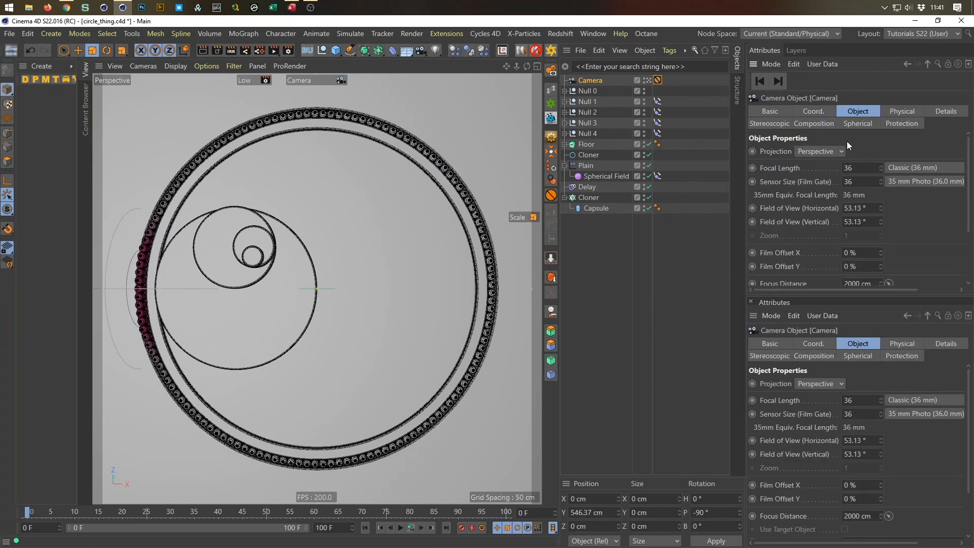
left_click(894, 183)
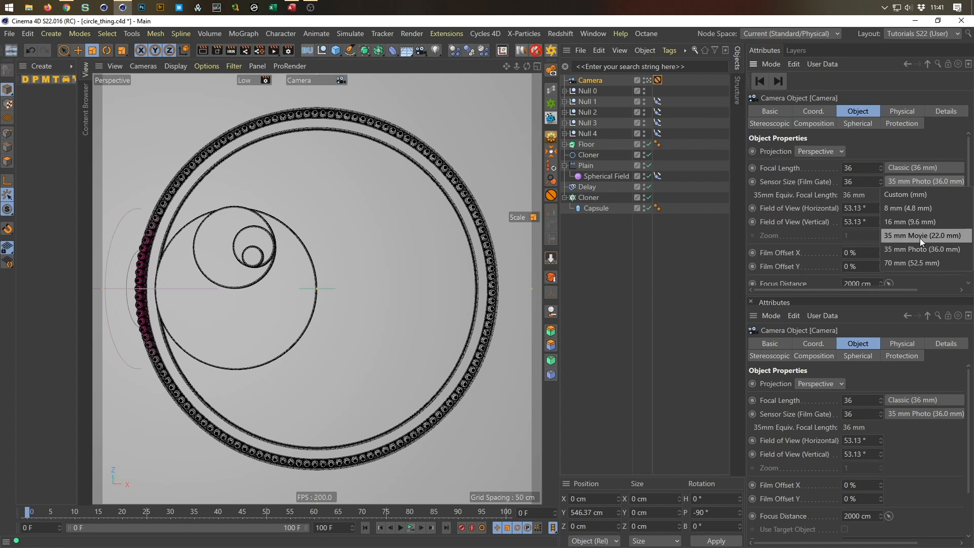
left_click(929, 167)
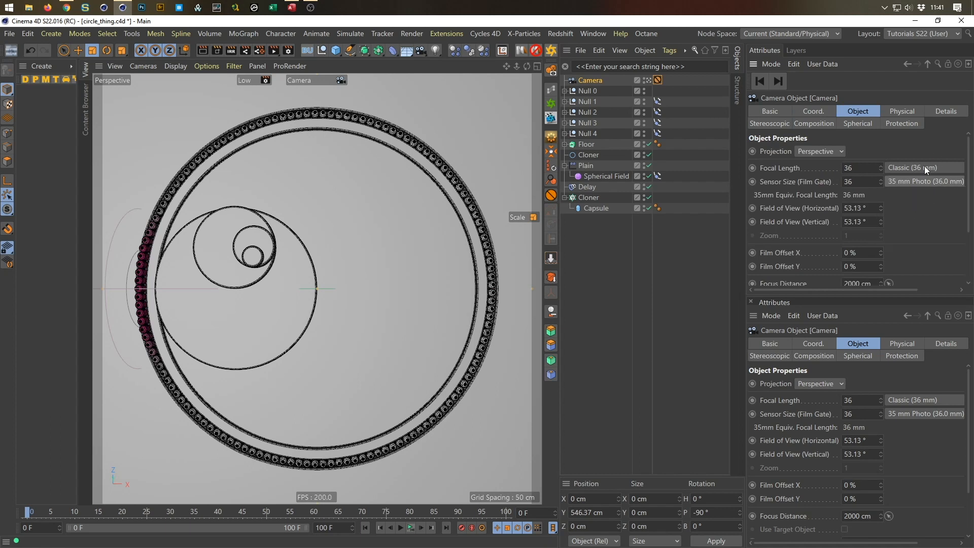
left_click(924, 167)
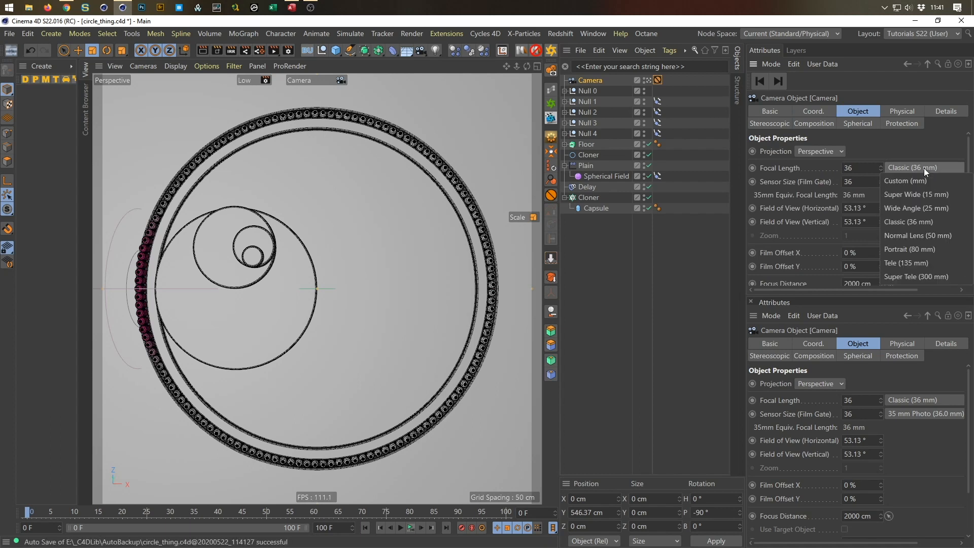
left_click(899, 264)
scroll(272, 260, "down", 8)
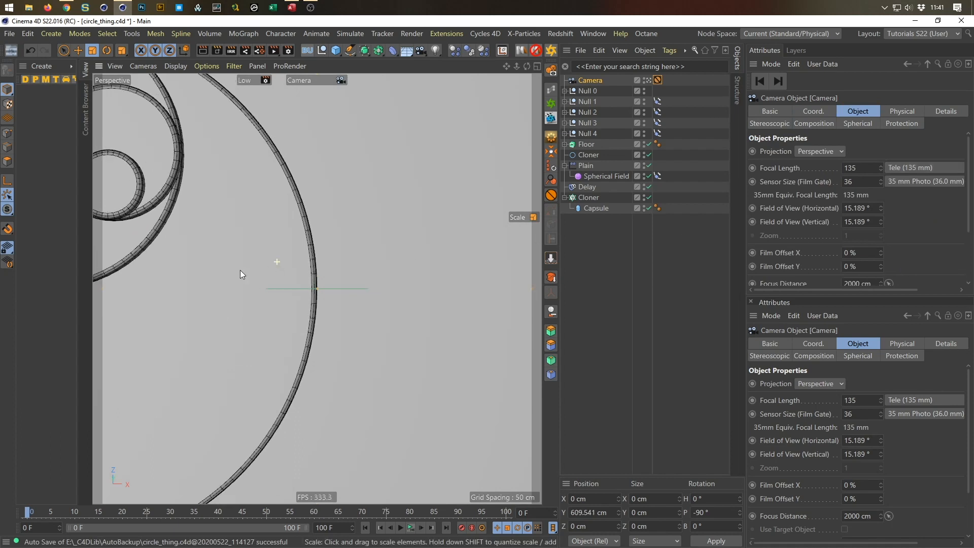
scroll(461, 256, "down", 6)
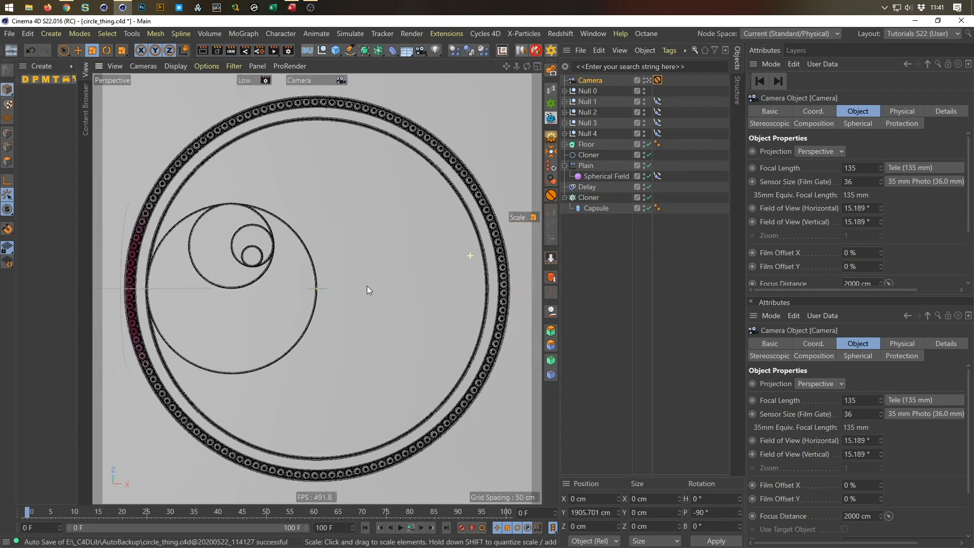
scroll(354, 275, "down", 3)
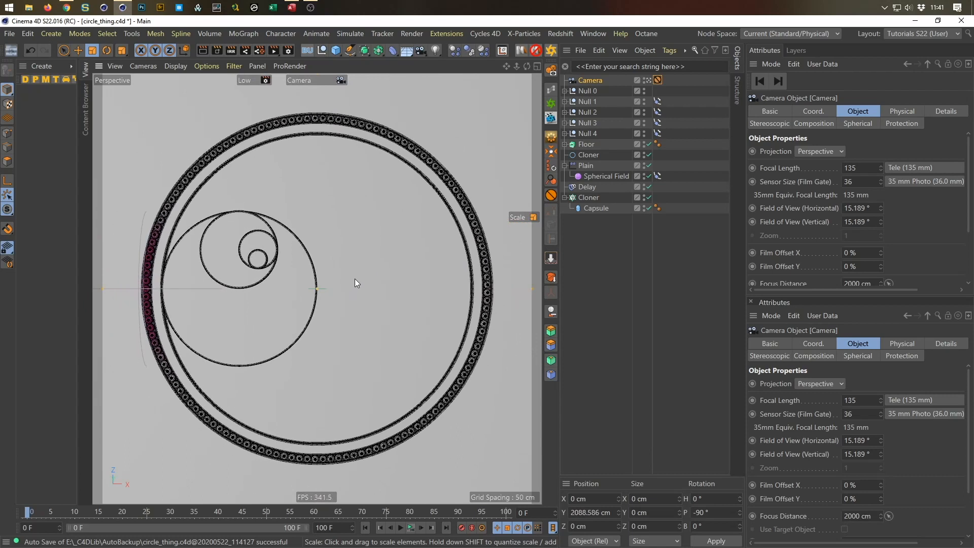
scroll(357, 277, "down", 1)
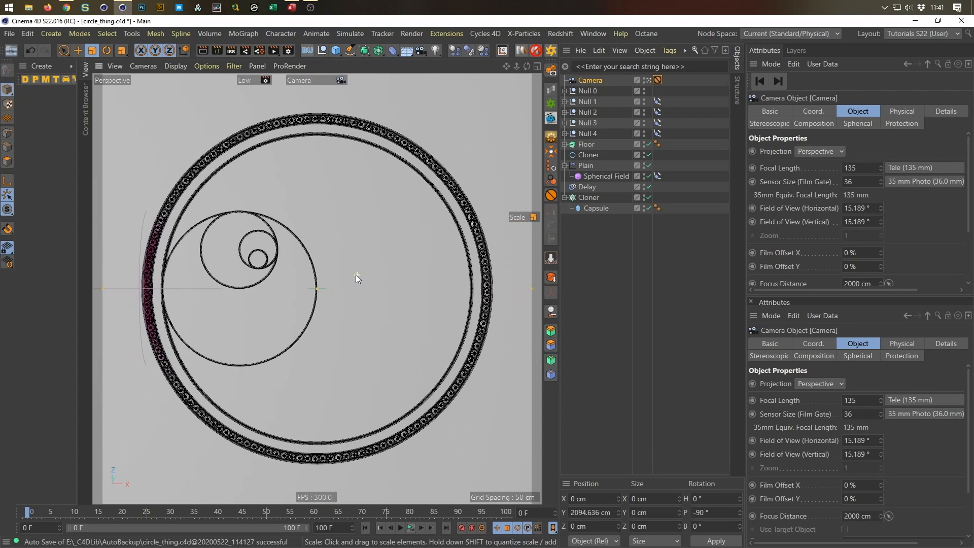
key("ctrl+s")
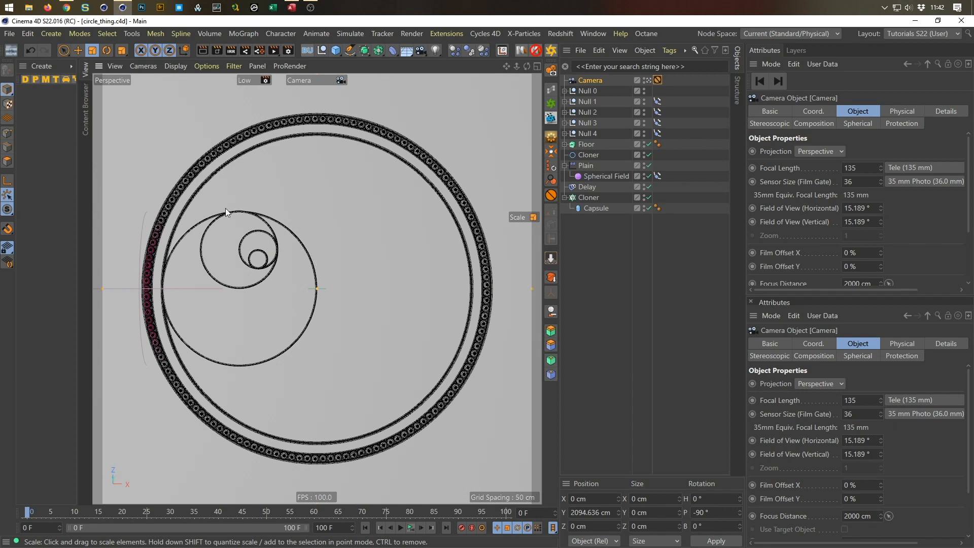
- Create a new standard material and open it in an enlarged Material Editor window placed clear of the viewport's rig
double_click(38, 149)
double_click(29, 88)
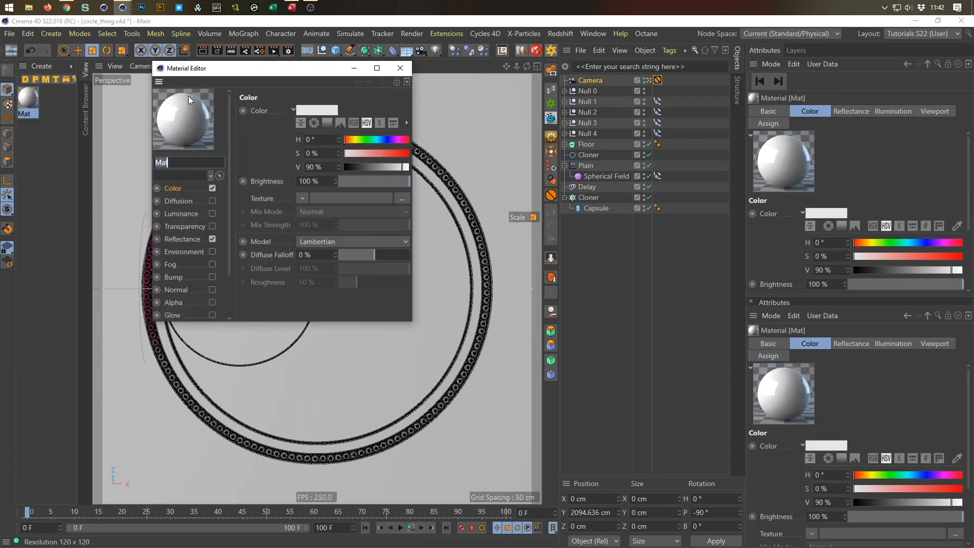
left_click_drag(241, 68, 606, 242)
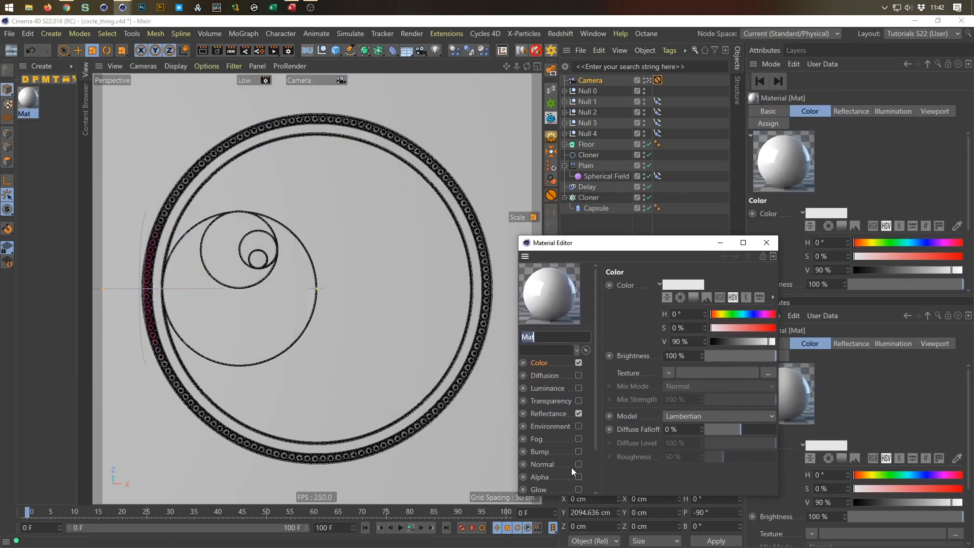
left_click_drag(777, 236, 839, 157)
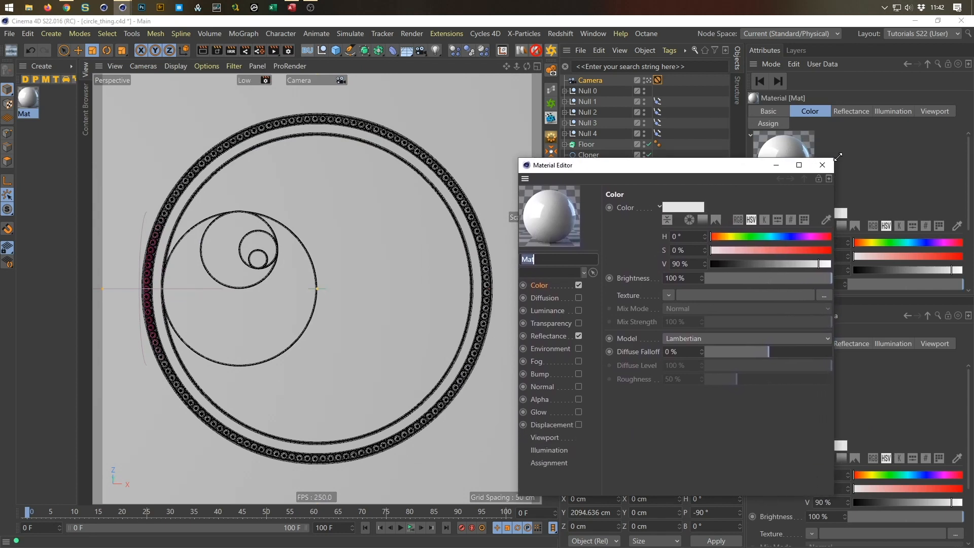
left_click_drag(711, 169, 699, 193)
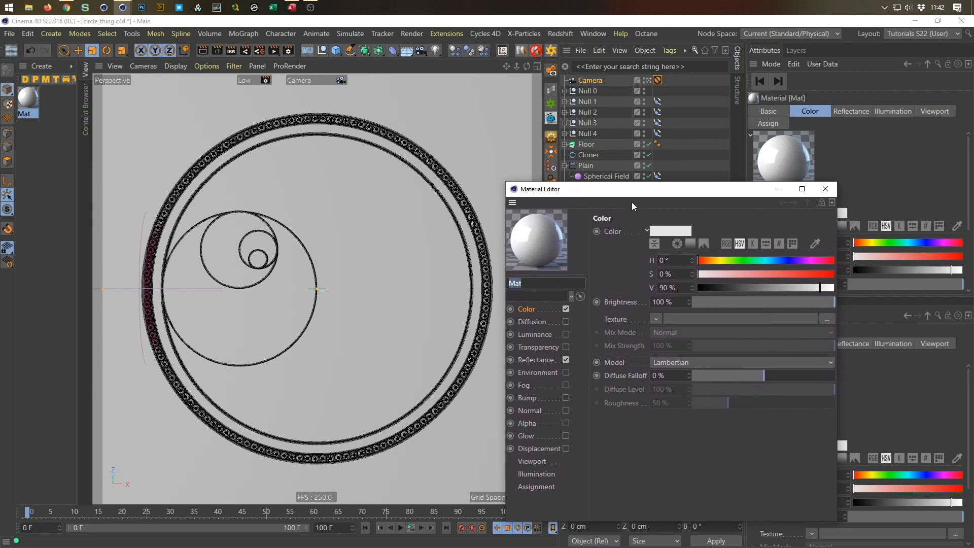
left_click_drag(639, 198, 667, 205)
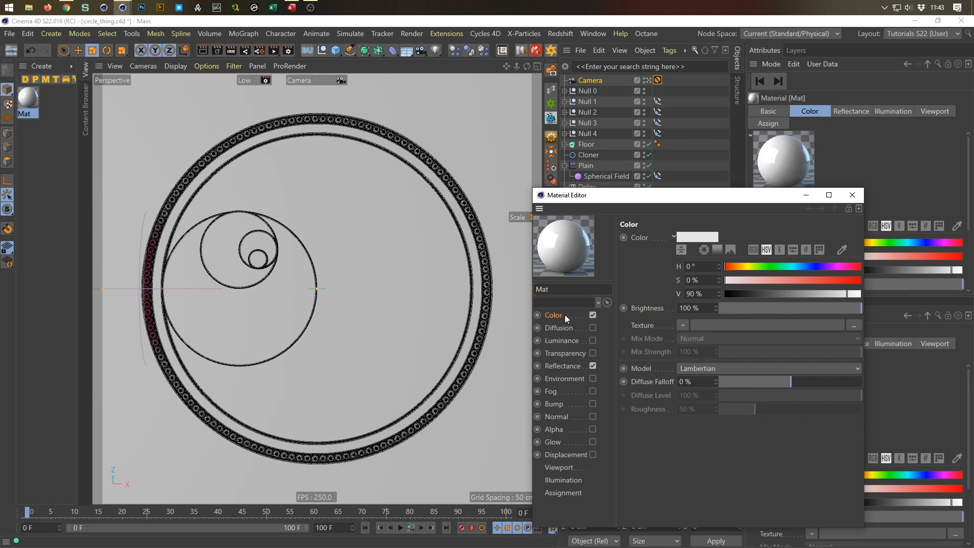
- Load a Noise shader as the material's color texture and set its noise type to Dents
left_click(681, 325)
left_click(659, 317)
left_click(682, 325)
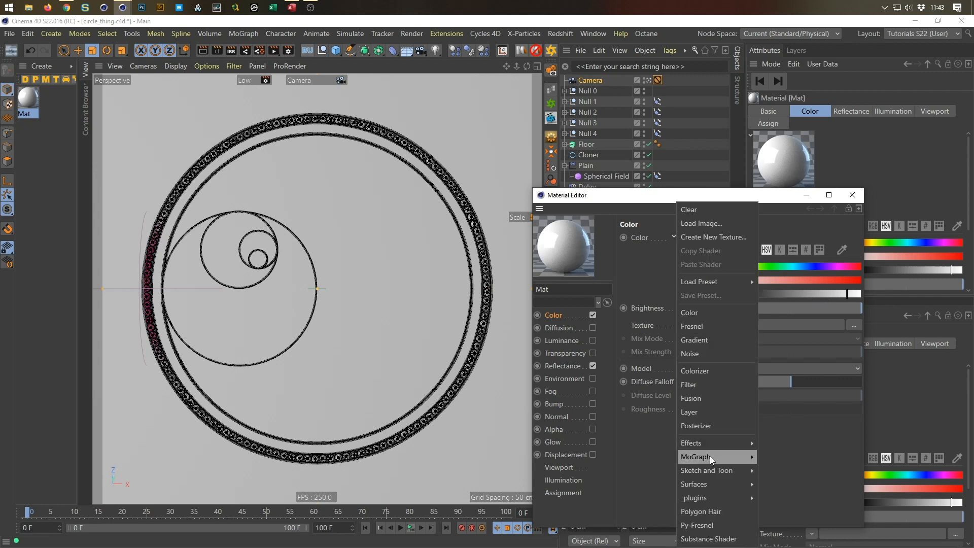
left_click(718, 354)
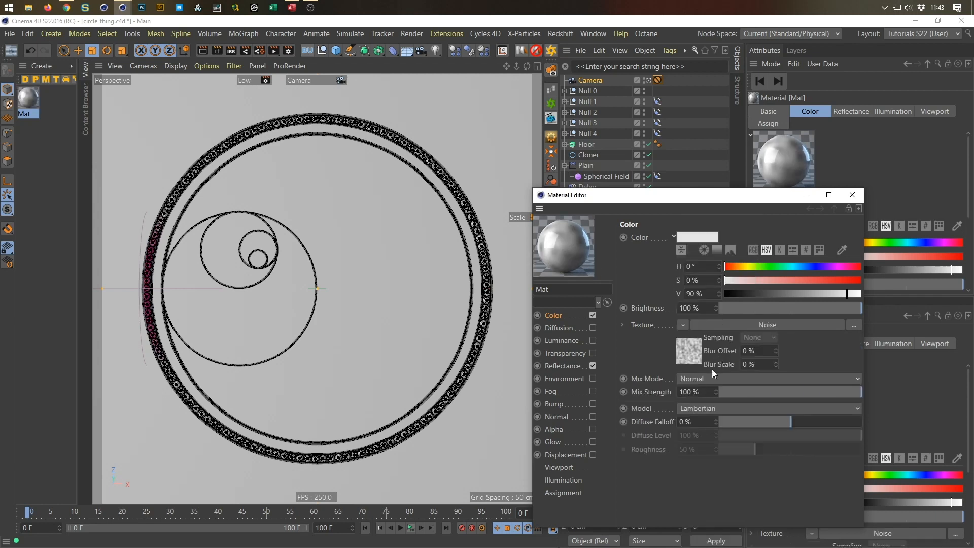
left_click(688, 355)
left_click_drag(729, 196, 732, 121)
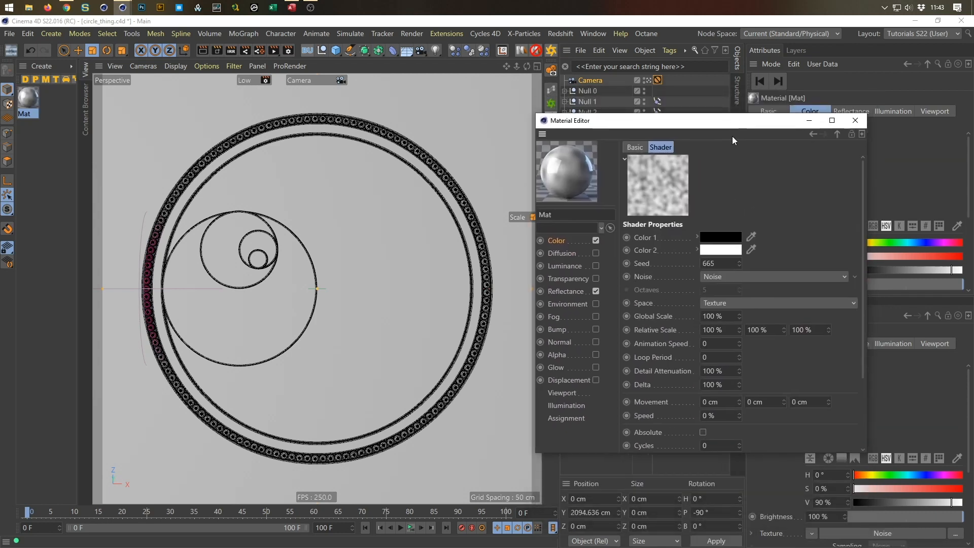
left_click(716, 277)
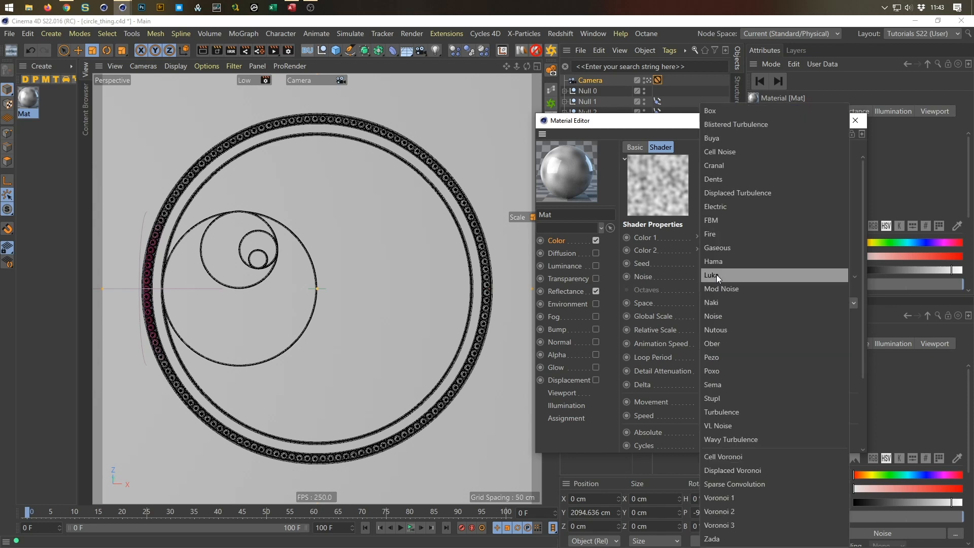
left_click(728, 178)
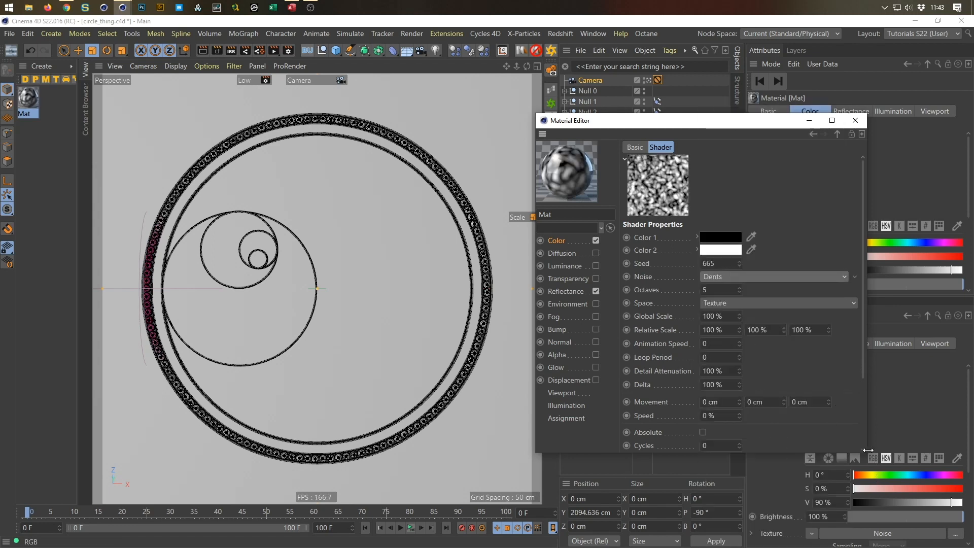
- Set the noise shader's contrast to 100%, low clip to 98%, and global scale to 20% for sparse, fine specks
left_click_drag(866, 453, 910, 539)
scroll(908, 406, "down", 1)
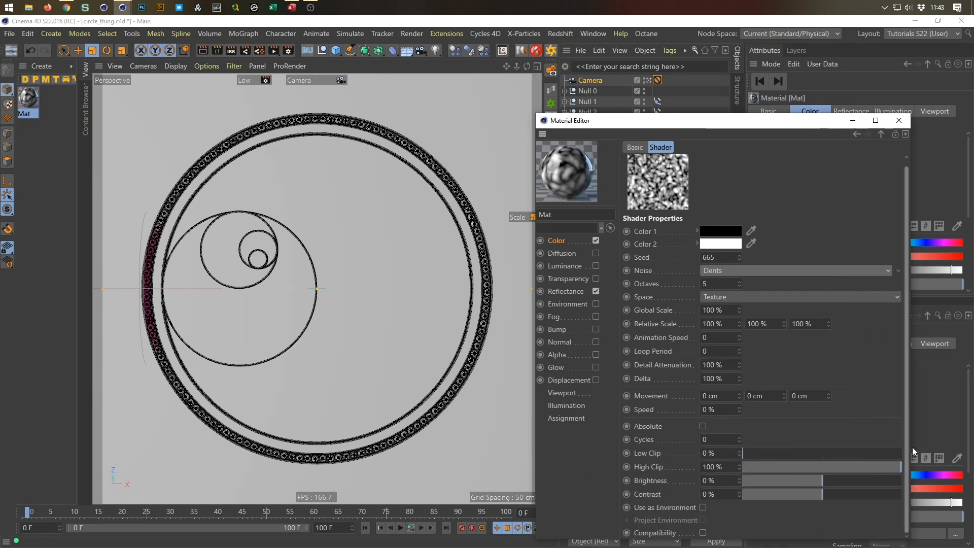
left_click(897, 496)
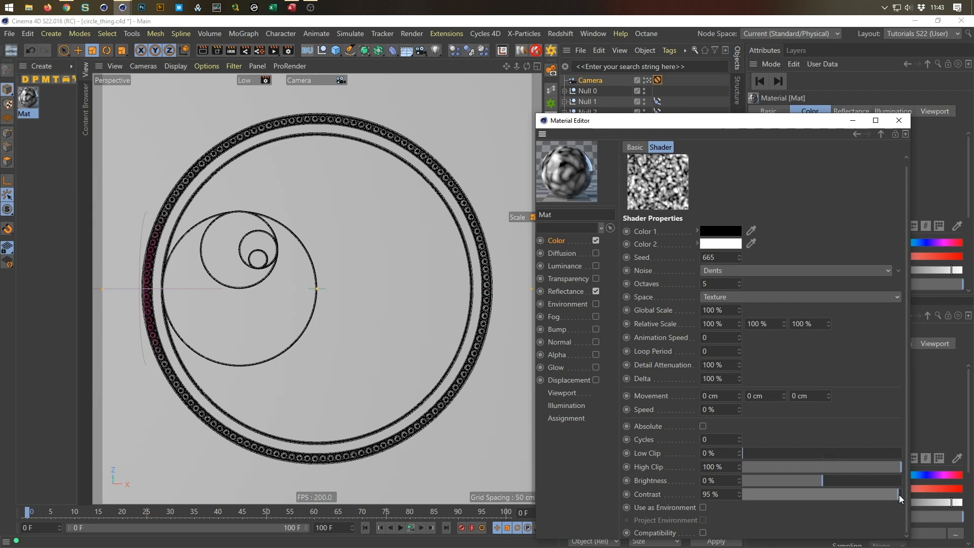
left_click_drag(900, 495, 917, 501)
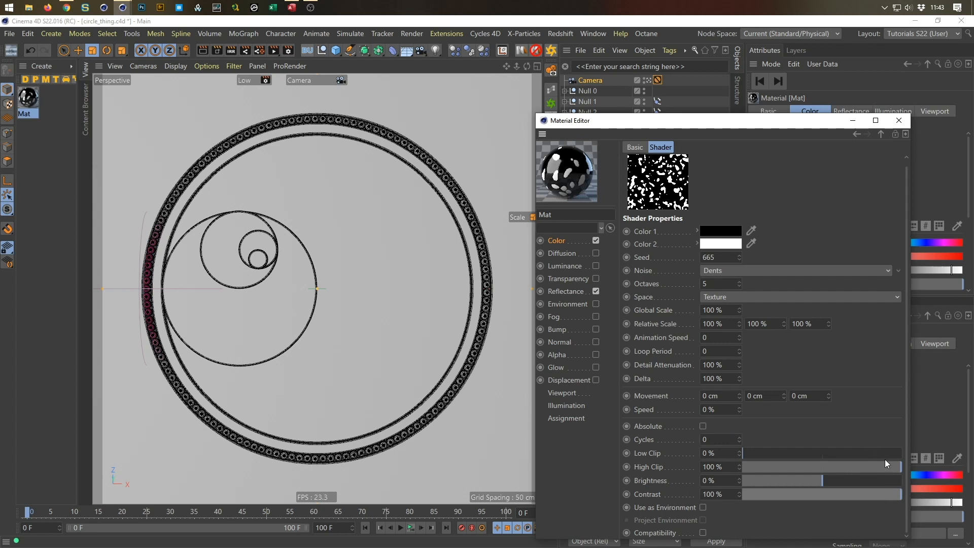
left_click(896, 453)
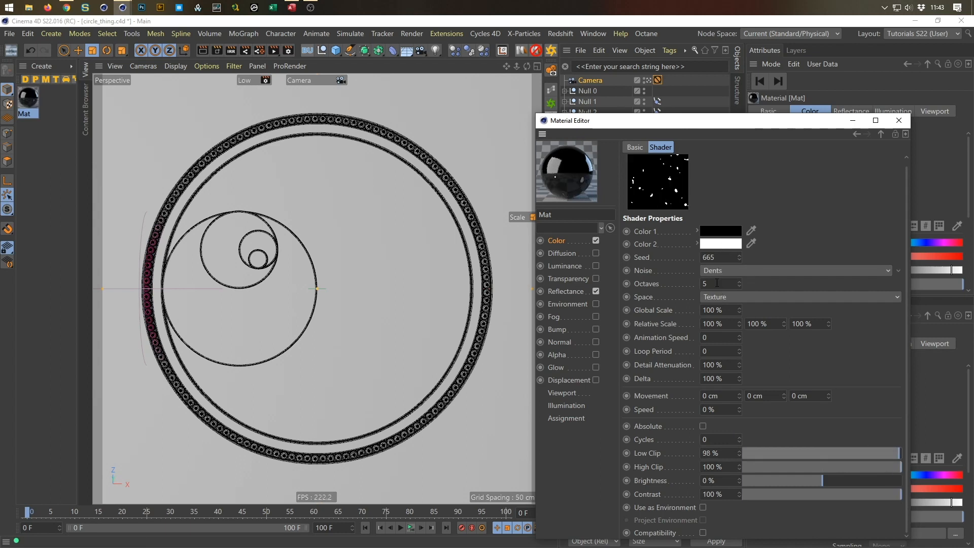
double_click(718, 310)
type("20")
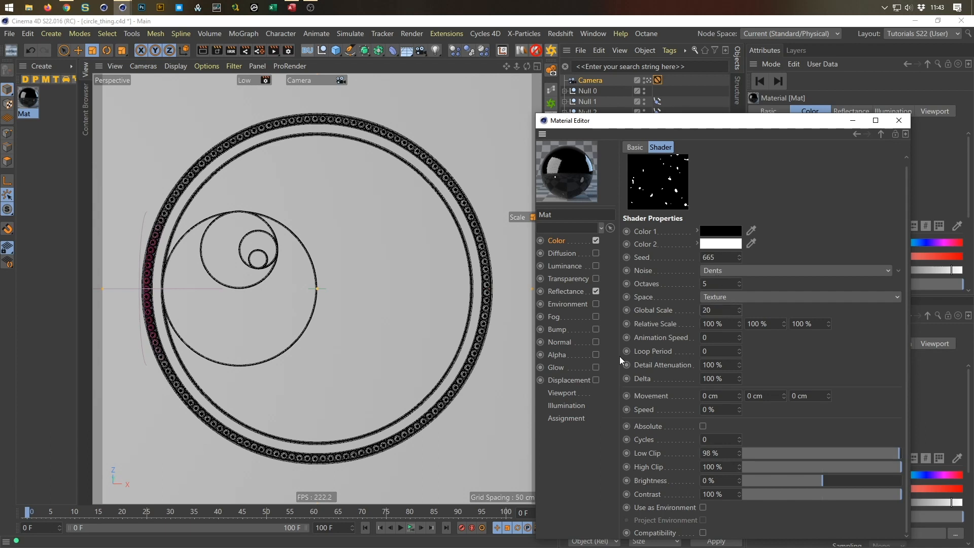
key("Return")
- Tint the noise's Color 2 yellow with hue 49° and saturation 50%, and set Color 1's brightness value to 7%
left_click(697, 246)
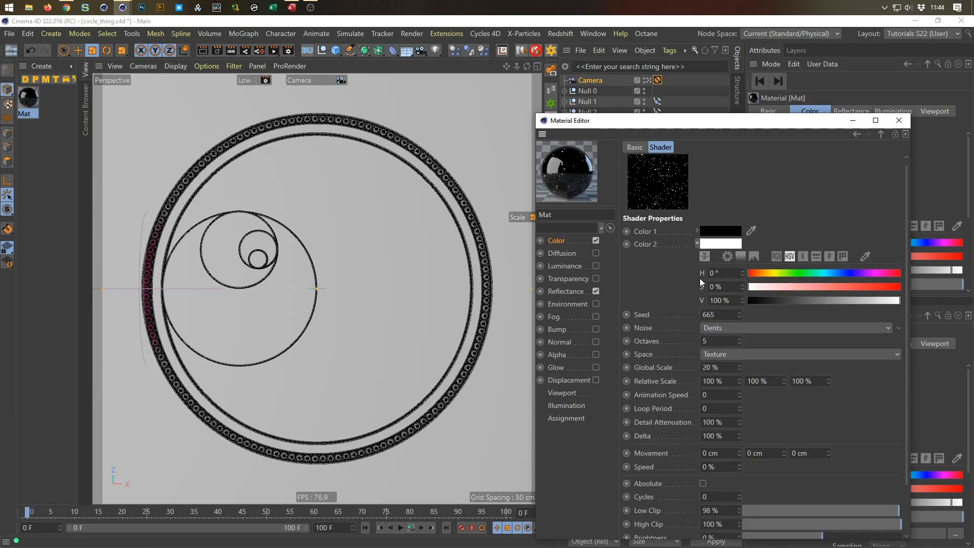
left_click(768, 274)
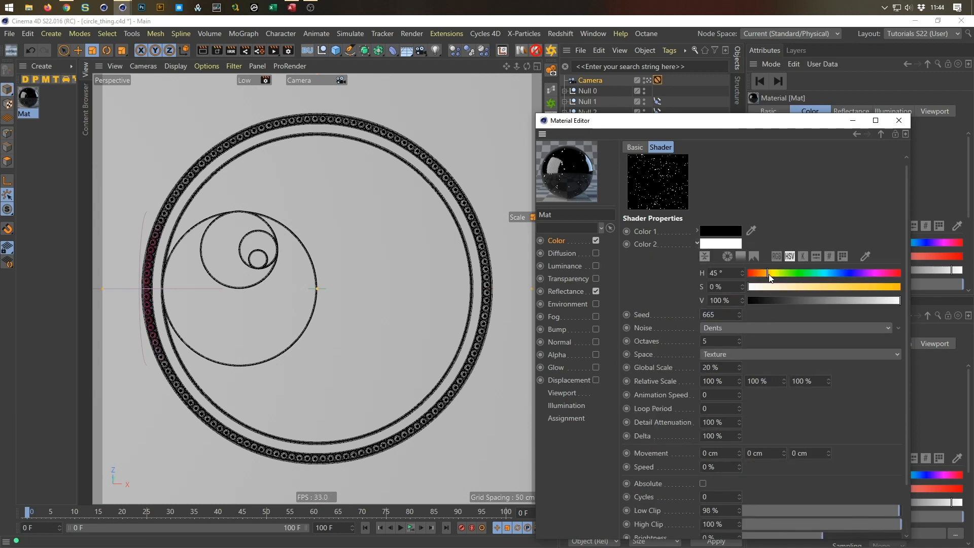
left_click(824, 287)
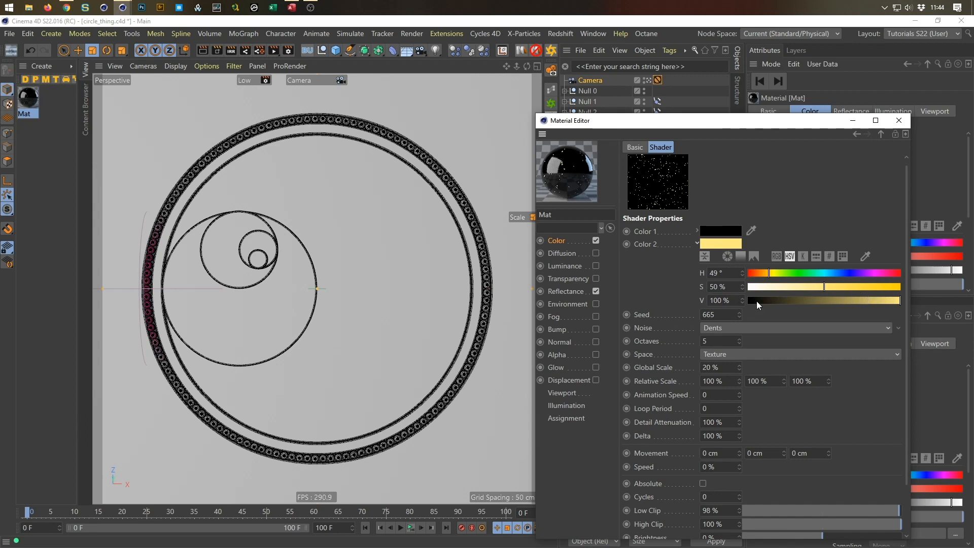
left_click(698, 231)
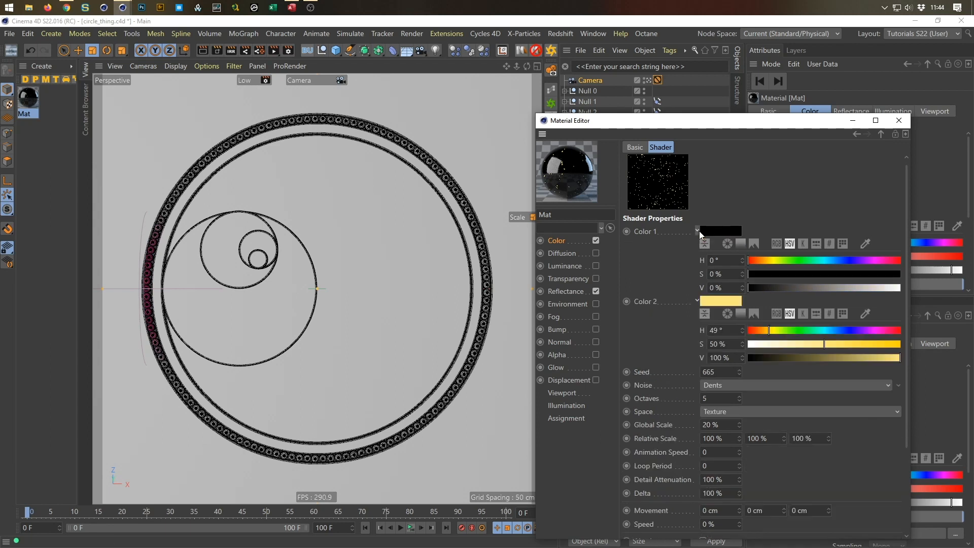
left_click(765, 288)
left_click_drag(765, 291, 760, 289)
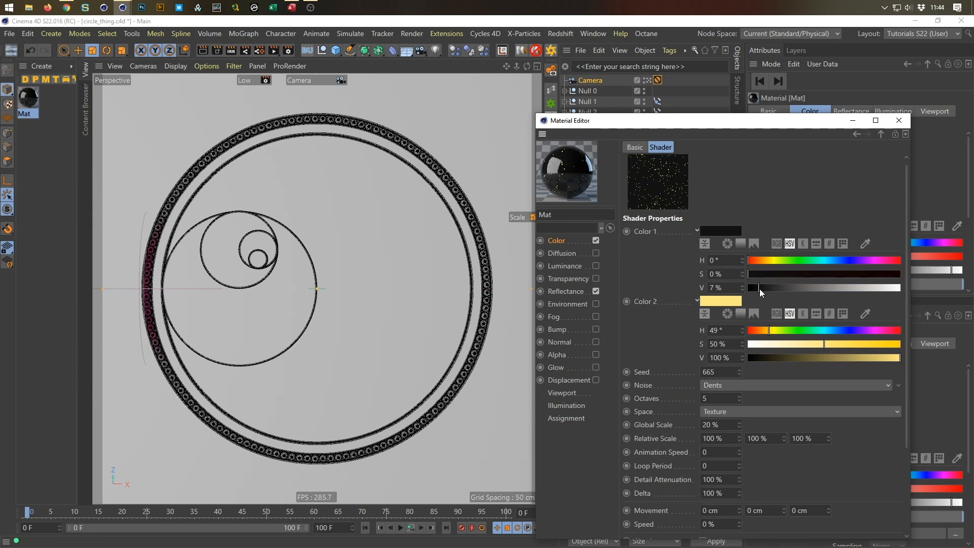
- Set the material's reflection roughness to 15% and apply the material to the Floor object
left_click(570, 292)
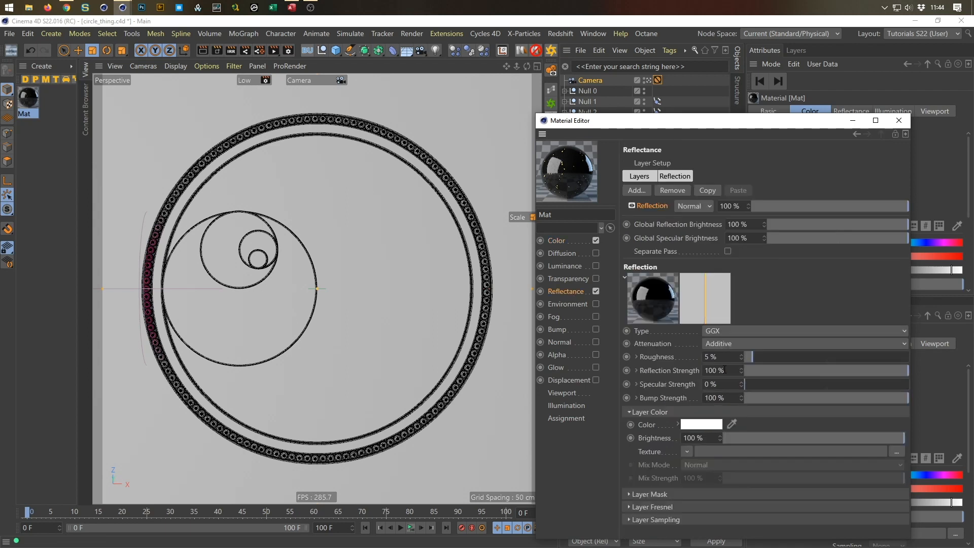
left_click_drag(741, 357, 749, 356)
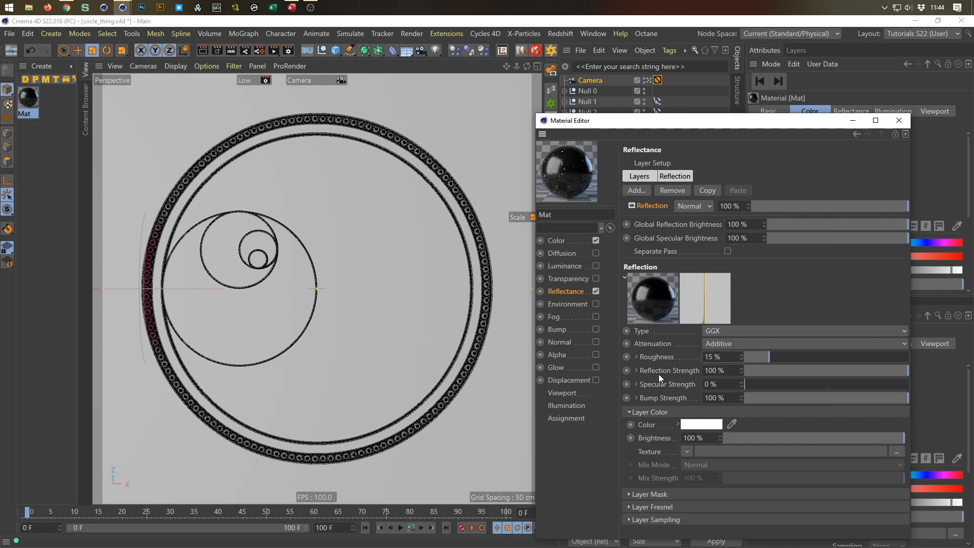
left_click_drag(696, 121, 635, 333)
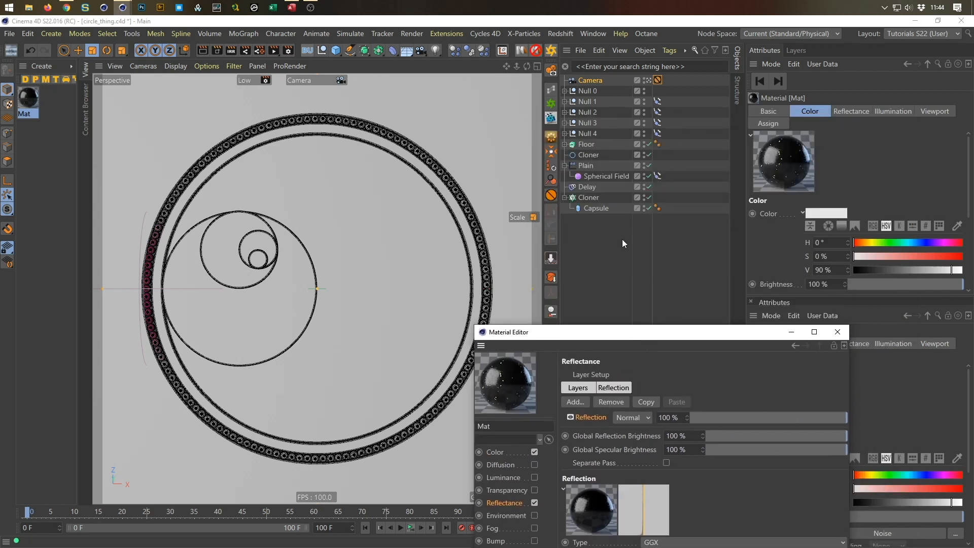
left_click_drag(23, 95, 585, 146)
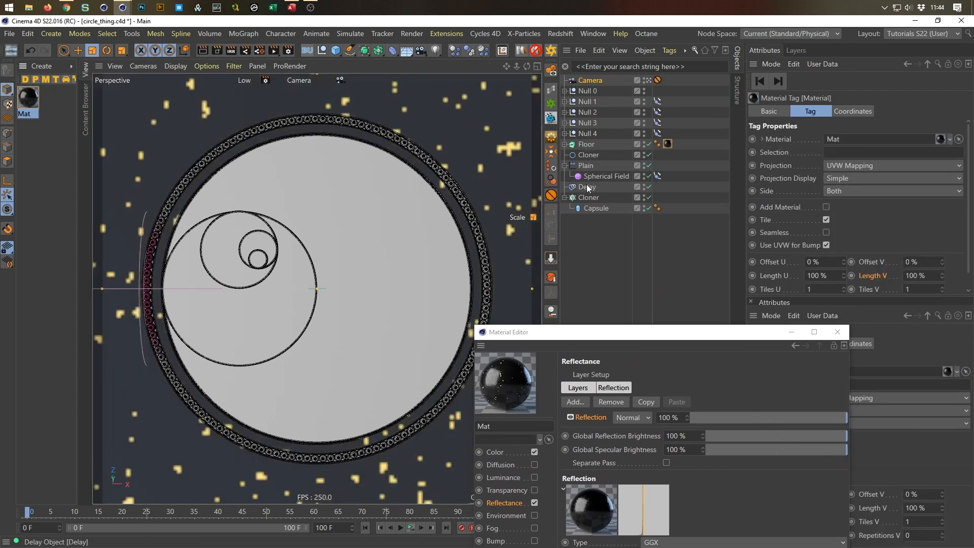
- Save the scene and start an interactive render region covering the upper-left part of the rig
key("ctrl+s")
left_click(232, 51)
left_click_drag(206, 181, 101, 84)
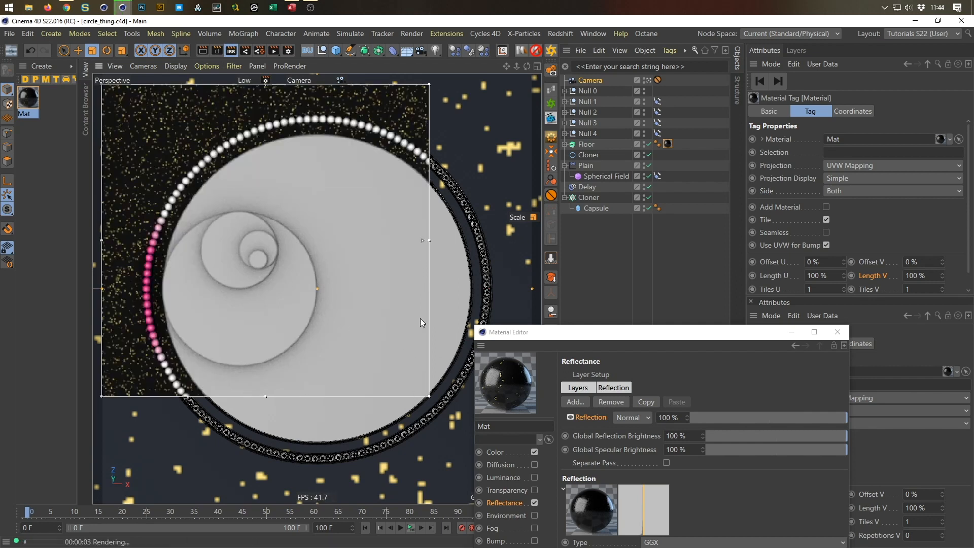
left_click_drag(424, 241, 414, 85)
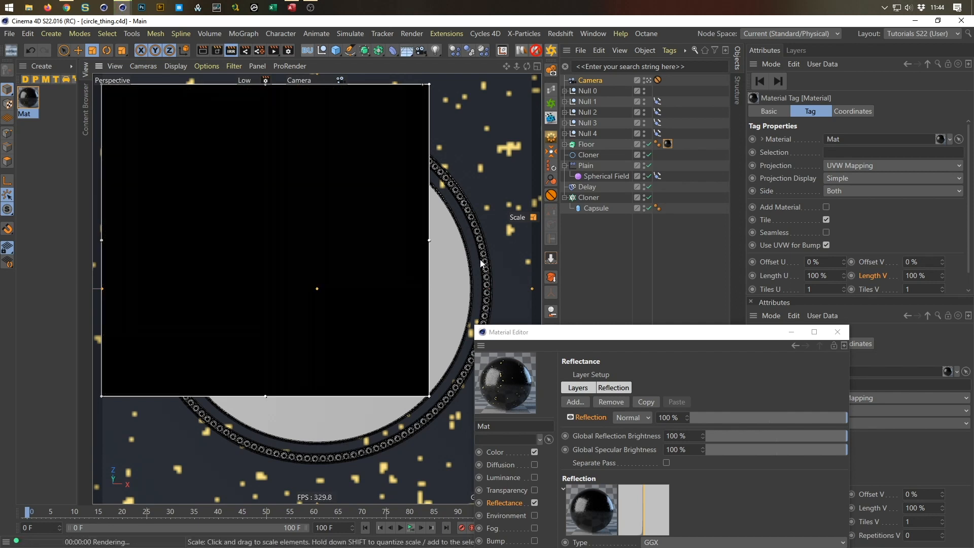
- Set the low clip of the floor material's noise shader to 99%, with both color settings collapsed
left_click_drag(643, 336, 687, 134)
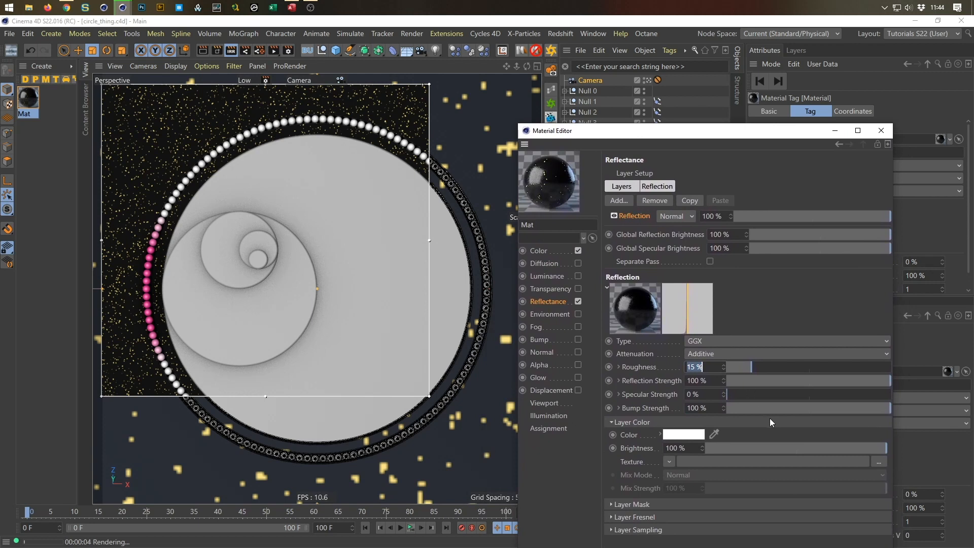
left_click(552, 255)
left_click(672, 290)
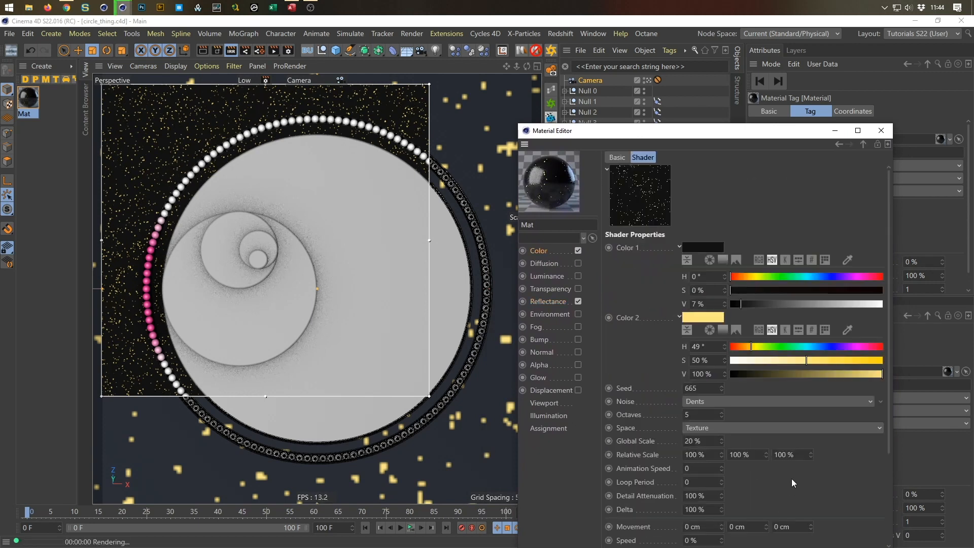
left_click_drag(887, 327, 894, 355)
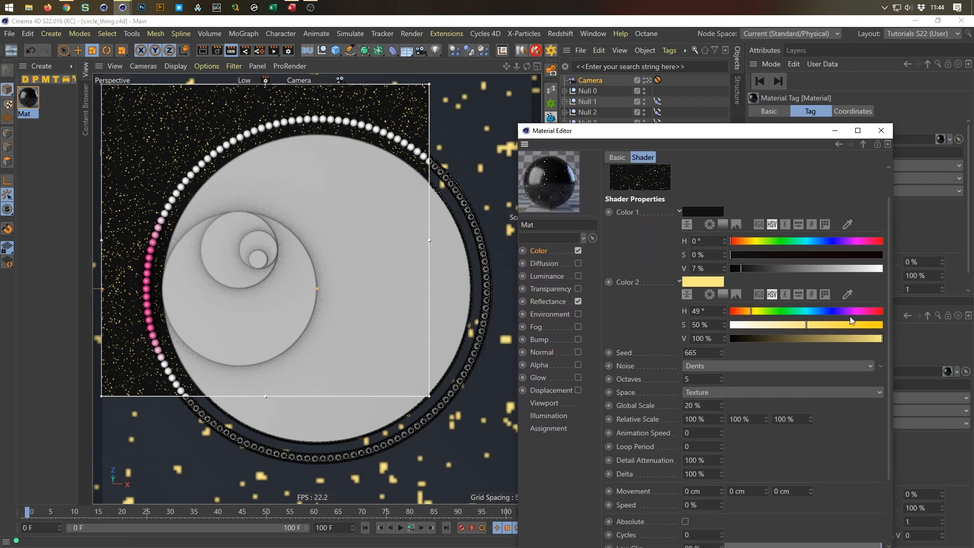
left_click(680, 210)
left_click(679, 253)
double_click(716, 465)
type("99")
key("Return")
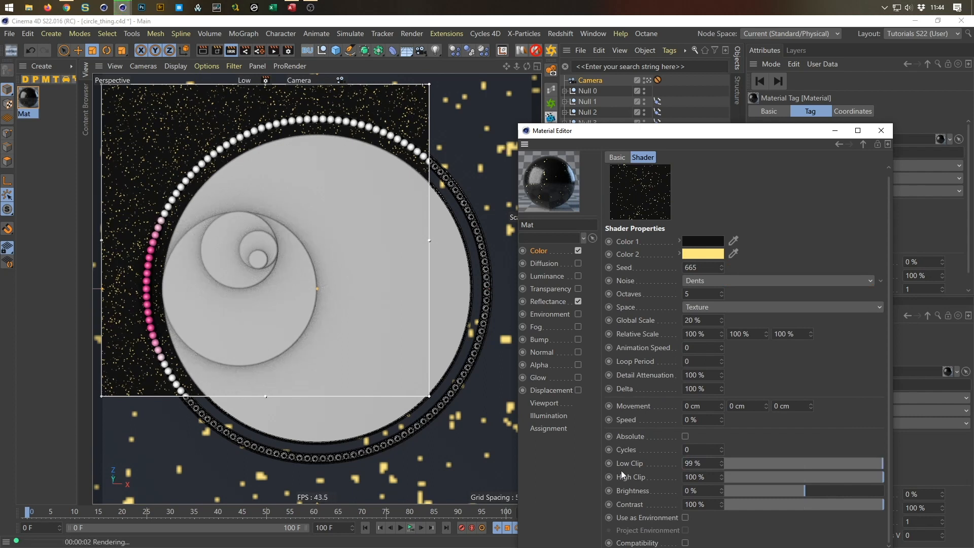
- Reduce the noise shader's octaves to 1 and enlarge the interactive render region to cover the whole rig
double_click(691, 294)
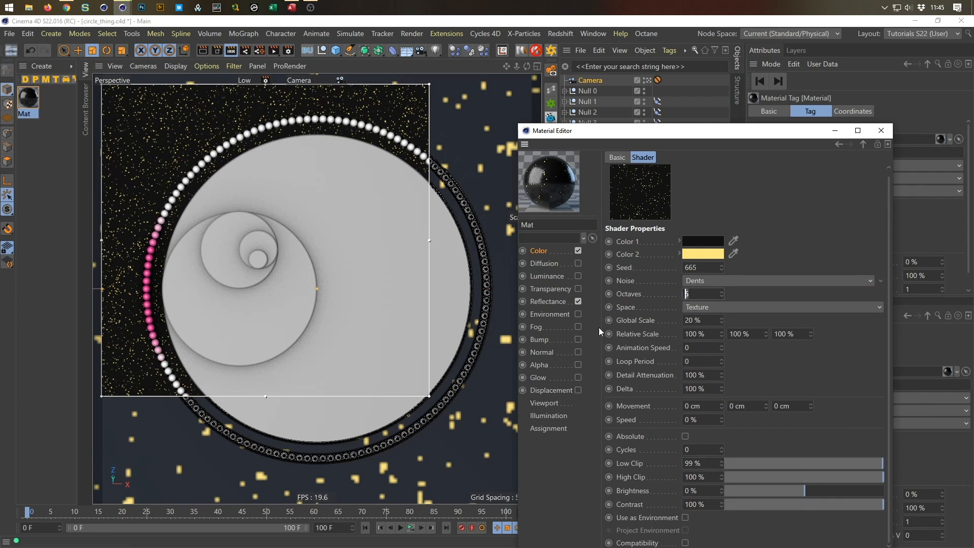
type("1")
key("Return")
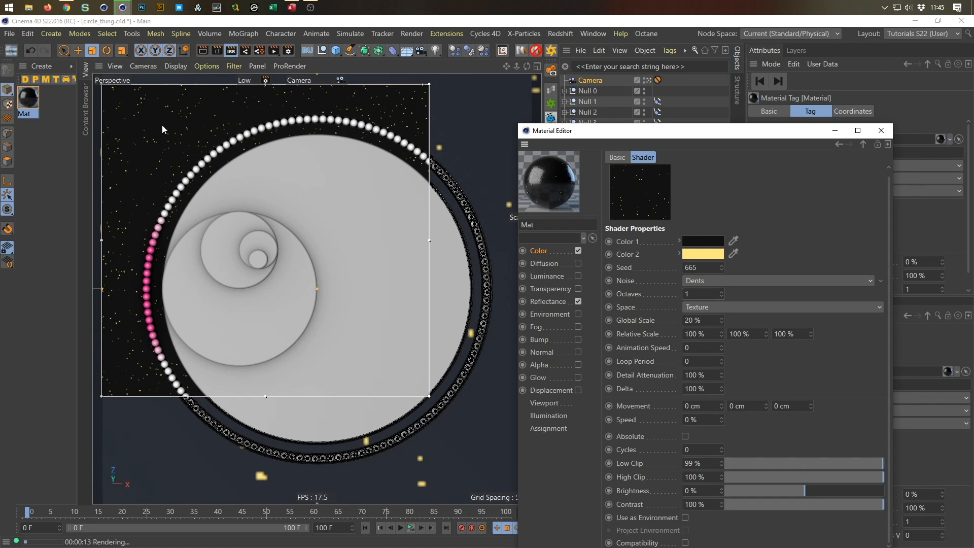
left_click_drag(429, 396, 501, 475)
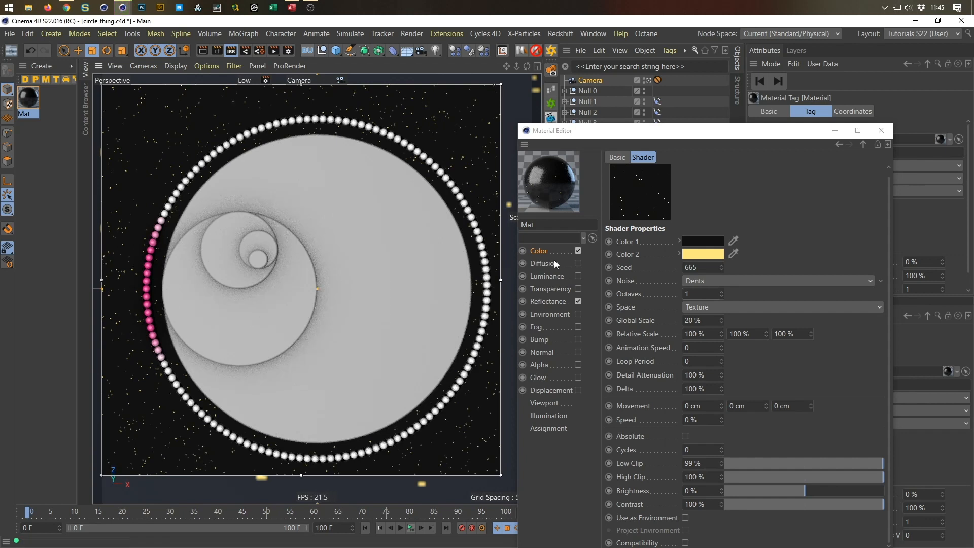
- Try the noise shader with its cycles set to 1
left_click(693, 450)
type("1")
key("Return")
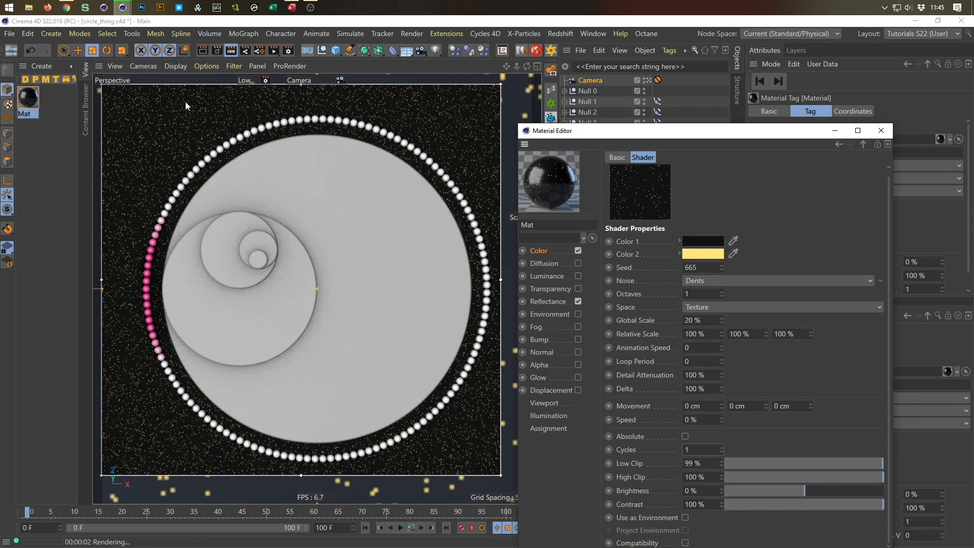
- Leave the scene camera and examine the rendered floor specks close up beside the upper-left arc of capsules
left_click(146, 97)
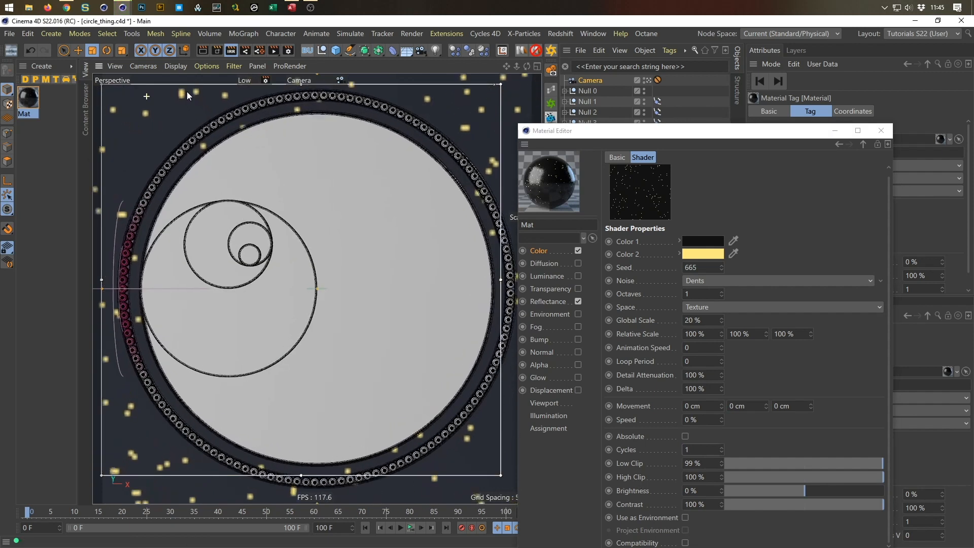
key("ctrl+r")
left_click(657, 80)
right_click_drag(187, 136, 310, 124, "alt")
middle_click_drag(311, 123, 316, 272, "alt")
right_click_drag(315, 272, 295, 295, "alt")
key("ctrl+r")
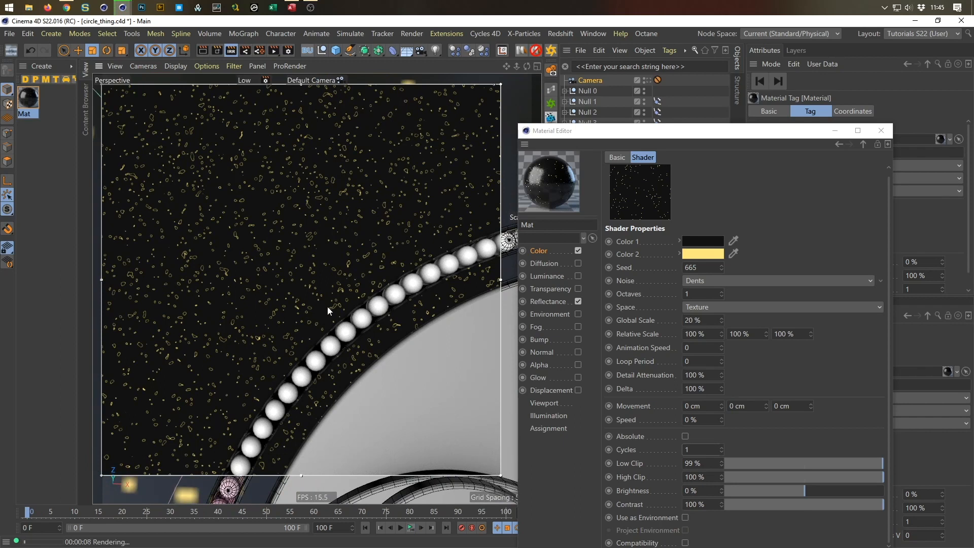
- Try a noise global scale of 50% and return it to 20%
left_click_drag(704, 320, 608, 337)
type("50")
key("Return")
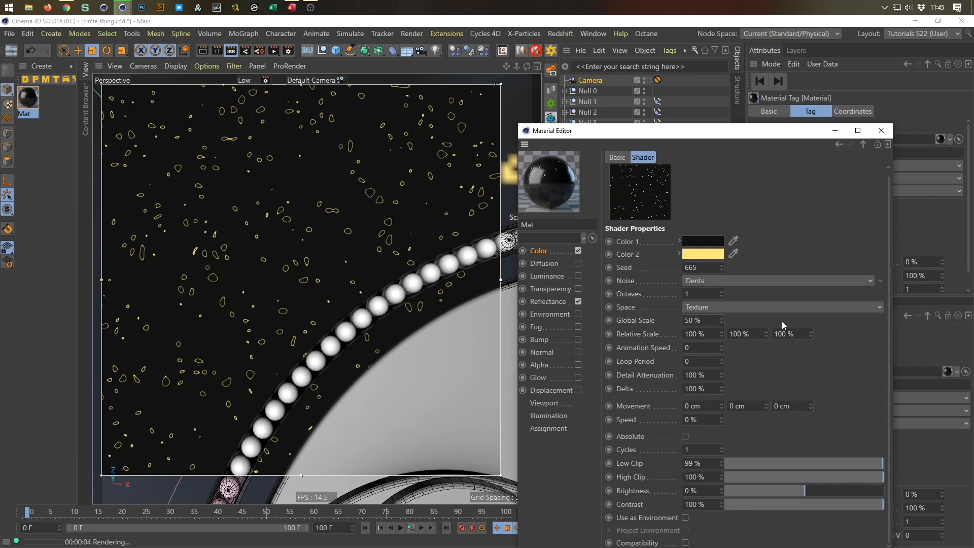
double_click(709, 320)
type("20")
key("Return")
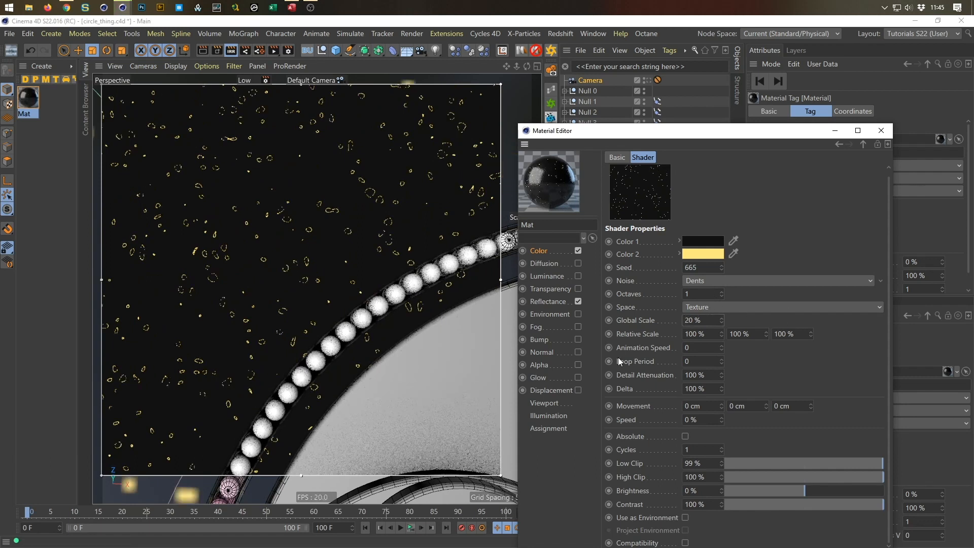
- Set the noise shader's cycles to 0 and look through the scene camera again
double_click(708, 450)
type("0")
key("Return")
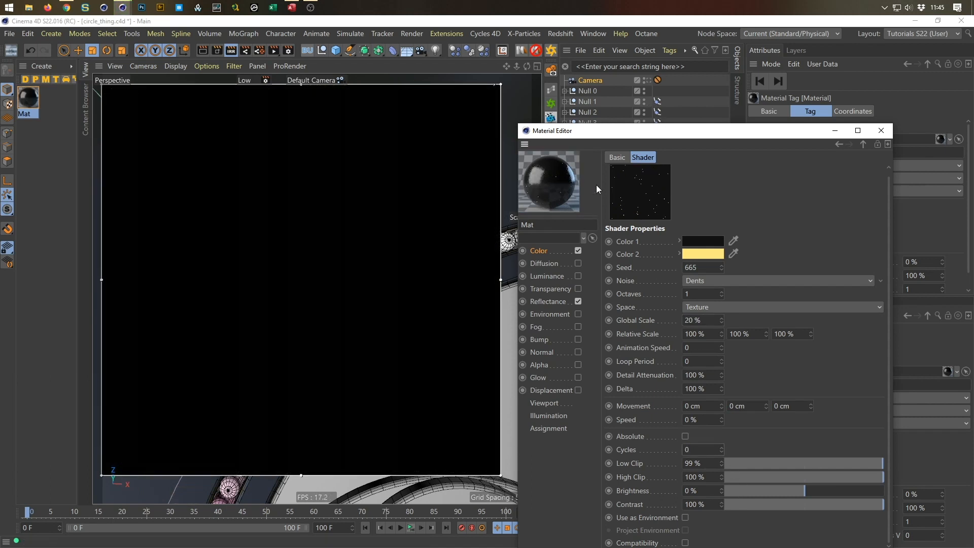
left_click(649, 80)
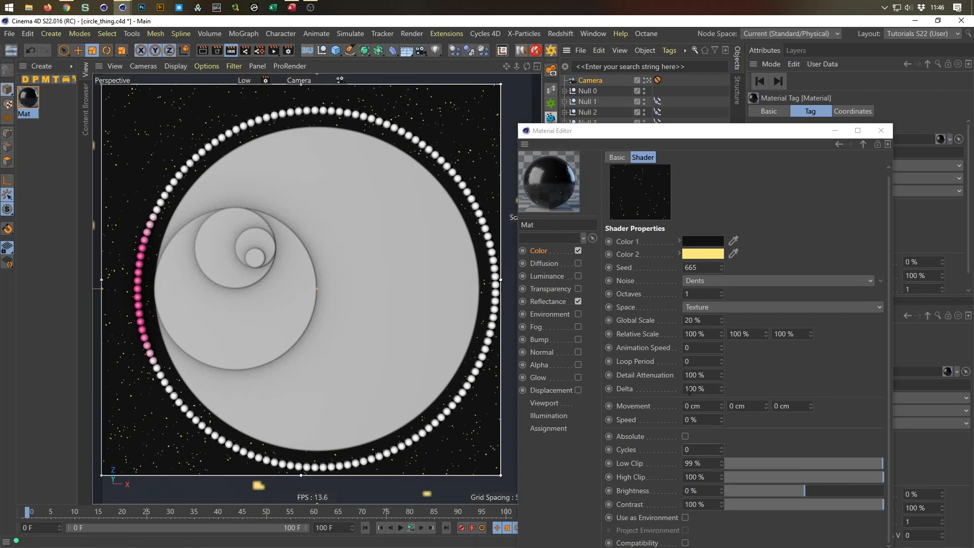
- Switch the render settings to Low GI and add a Nikomedias Scene Rig Ultimate to light the scene
left_click_drag(637, 137, 680, 247)
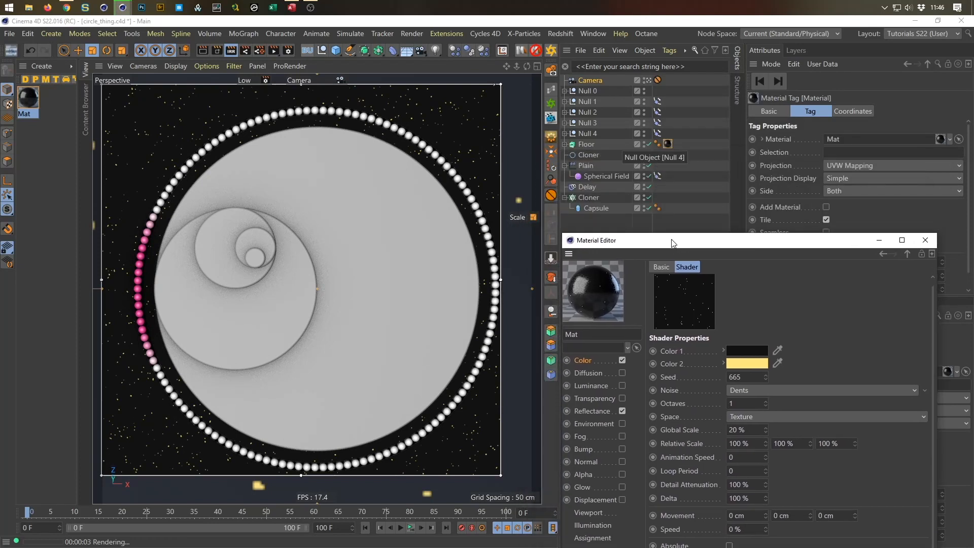
left_click(264, 81)
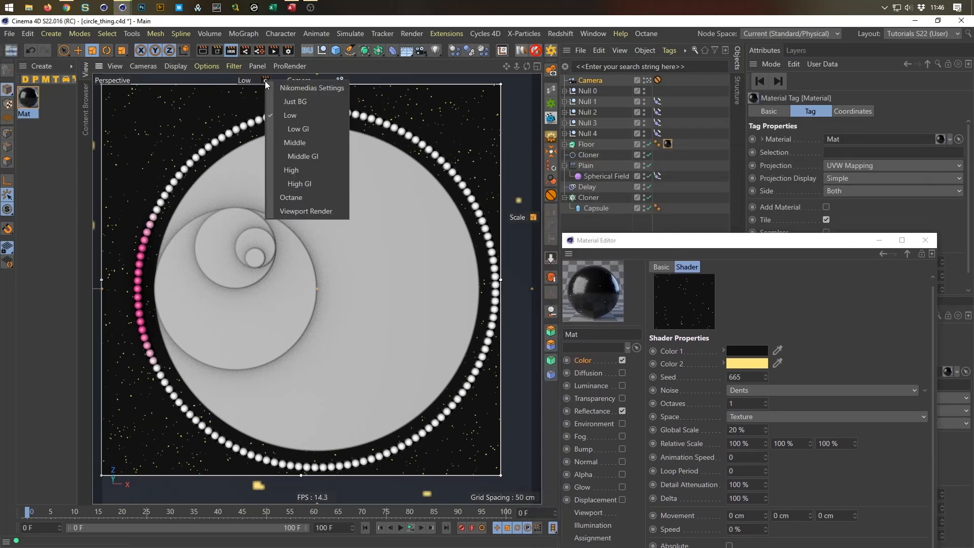
left_click(306, 129)
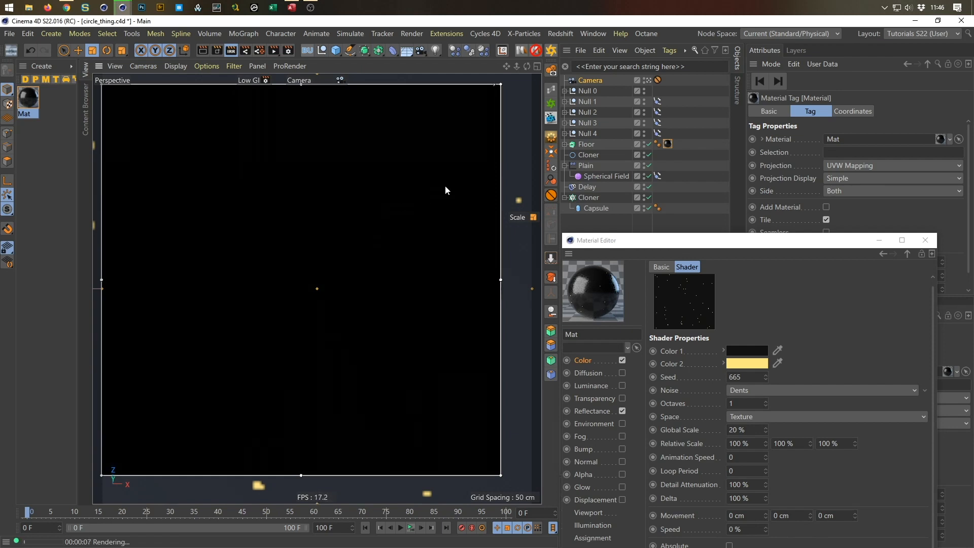
left_click(522, 50)
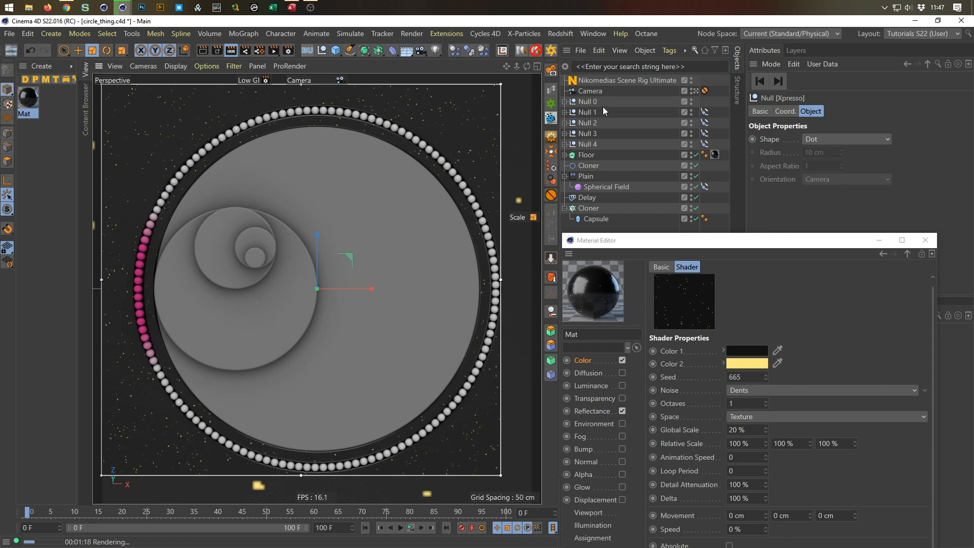
left_click(651, 81)
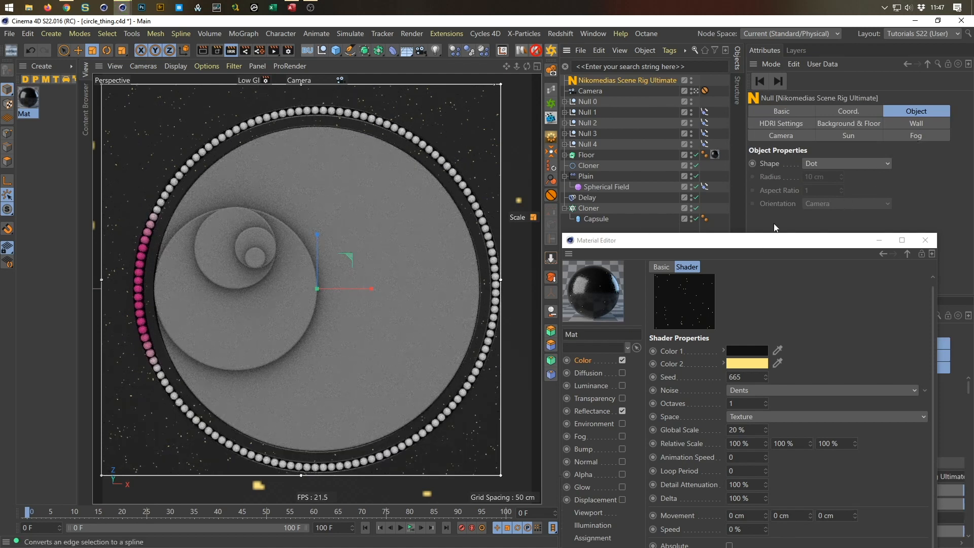
- Lower the floor material's reflection roughness to 5%
left_click(595, 410)
left_click_drag(756, 477, 701, 488)
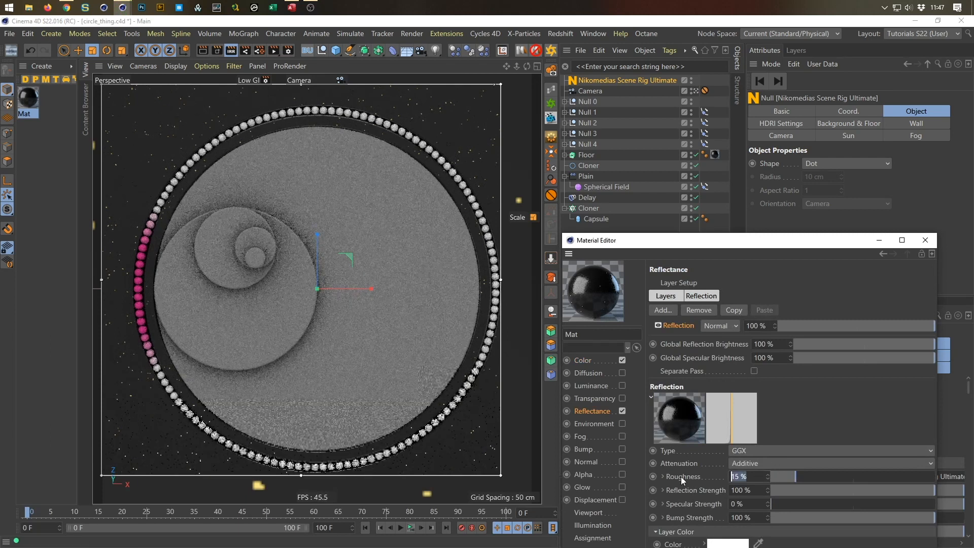
type("5")
key("Return")
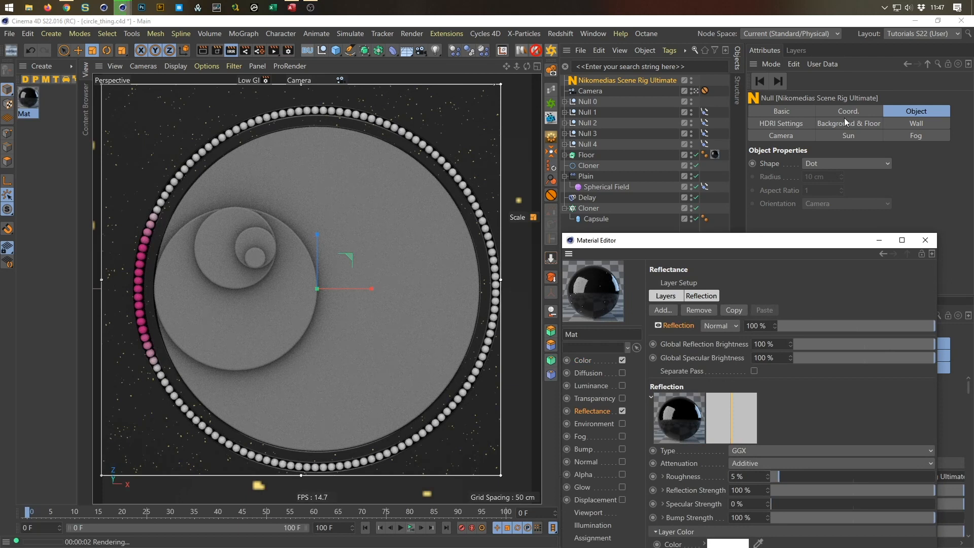
- Rotate the scene rig's HDRI to 32° horizontally and 32° vertically
left_click(799, 127)
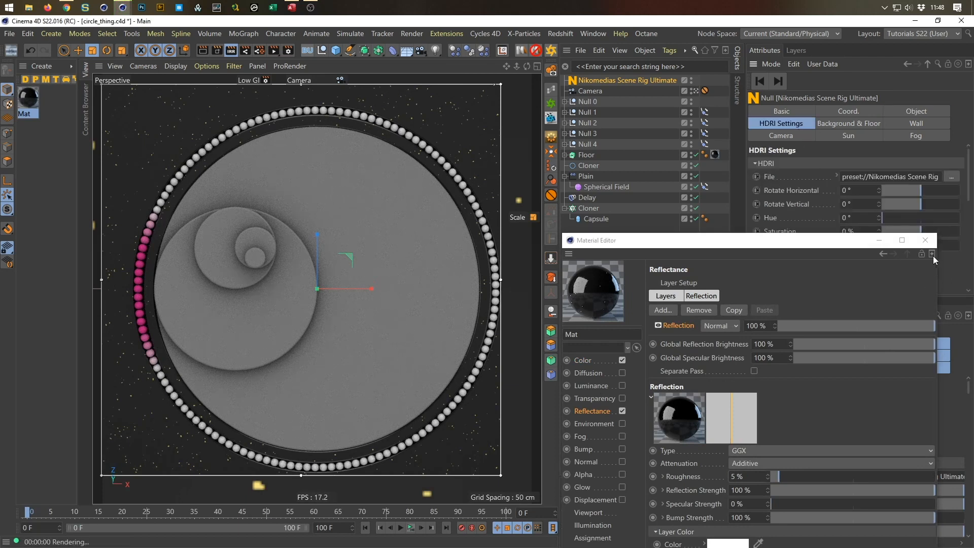
mouse_move(920, 190)
left_mouse_down()
mouse_move(952, 196)
mouse_move(912, 201)
left_mouse_up()
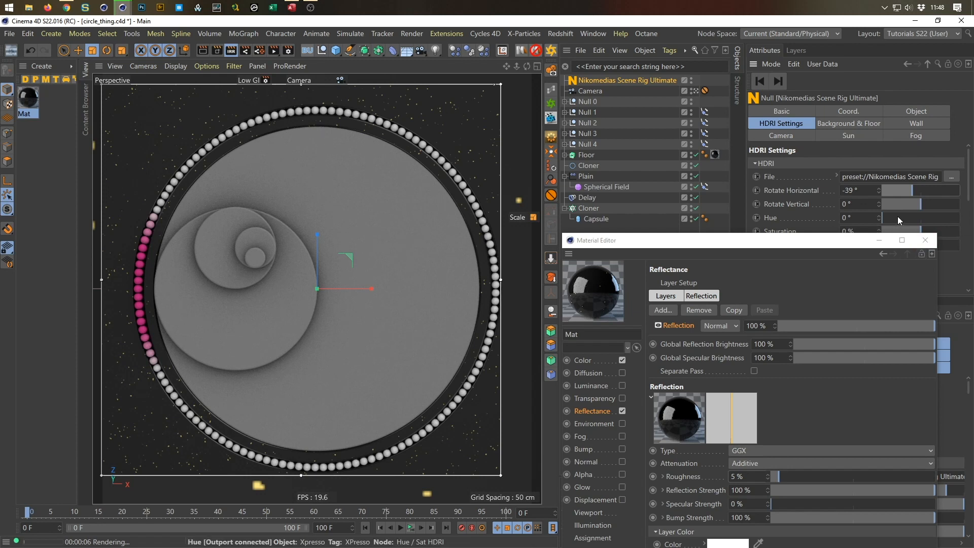
left_click_drag(922, 205, 945, 206)
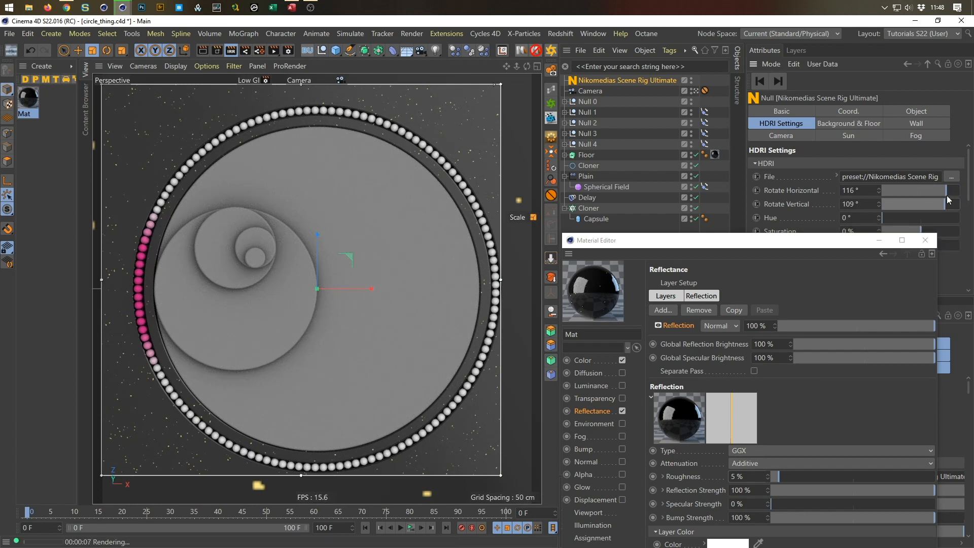
left_click_drag(946, 191, 927, 205)
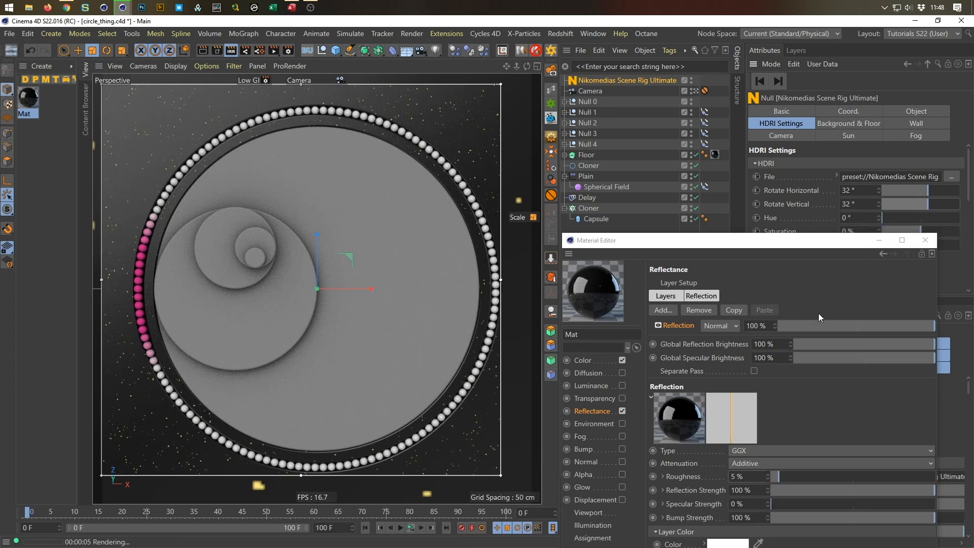
- Close the material editor, expand Null 0 and rename the material Mat as Floor
left_click(928, 241)
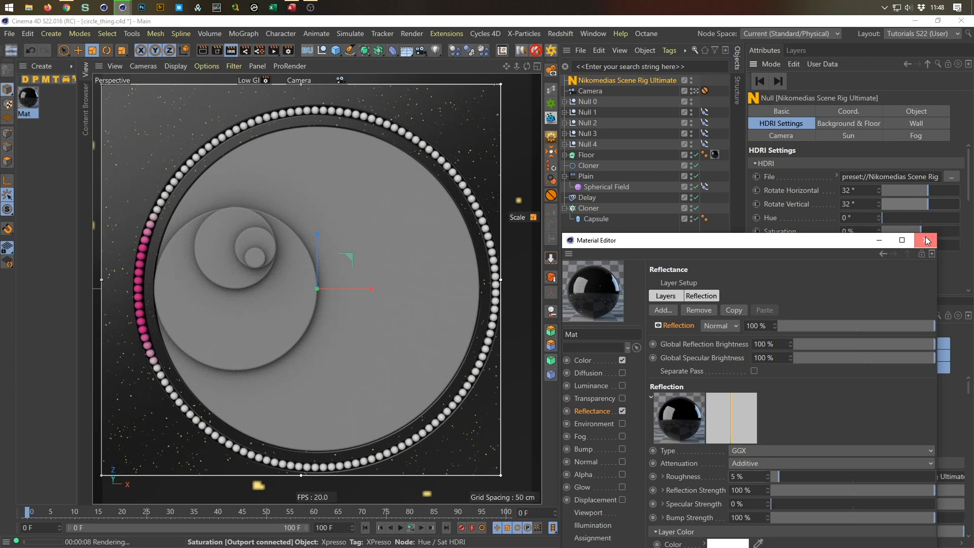
left_click(564, 102)
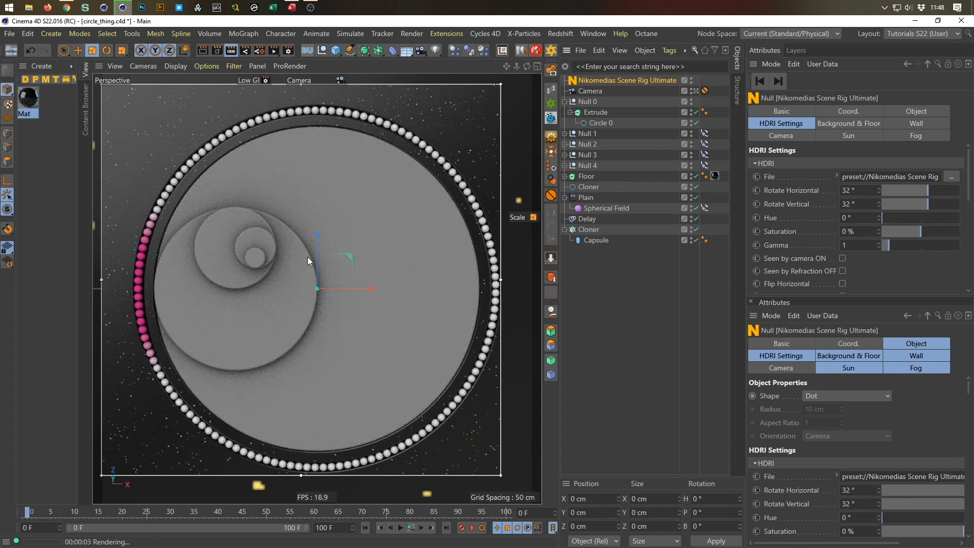
left_click(31, 100)
double_click(32, 113)
type("Floor")
key("Return")
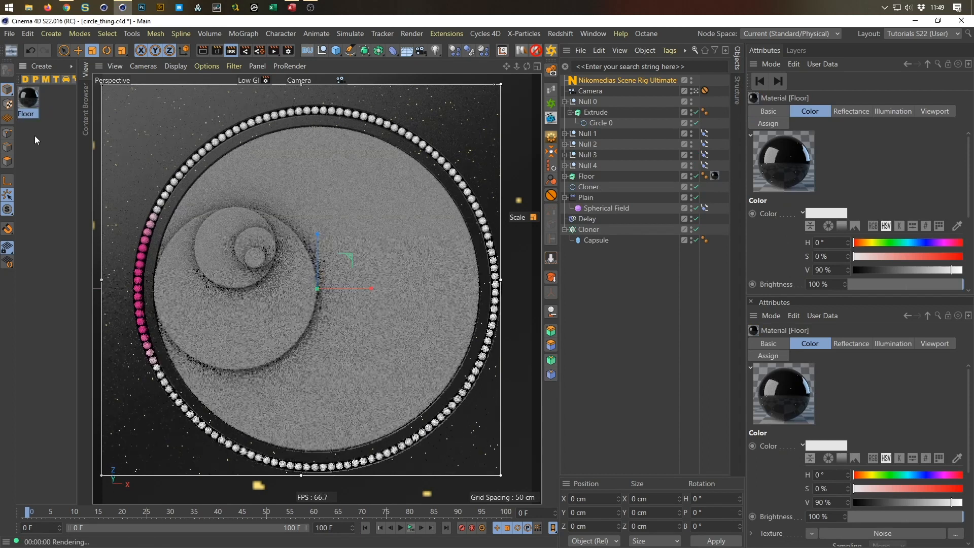
- Duplicate the Floor material and rename the copy as B
left_click_drag(29, 98, 47, 127, "ctrl")
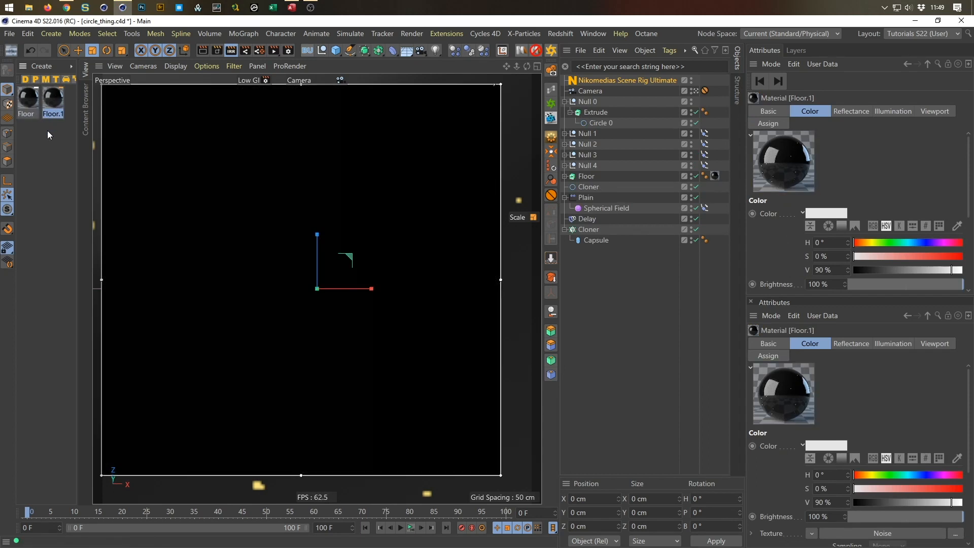
double_click(53, 114)
type("B")
key("Return")
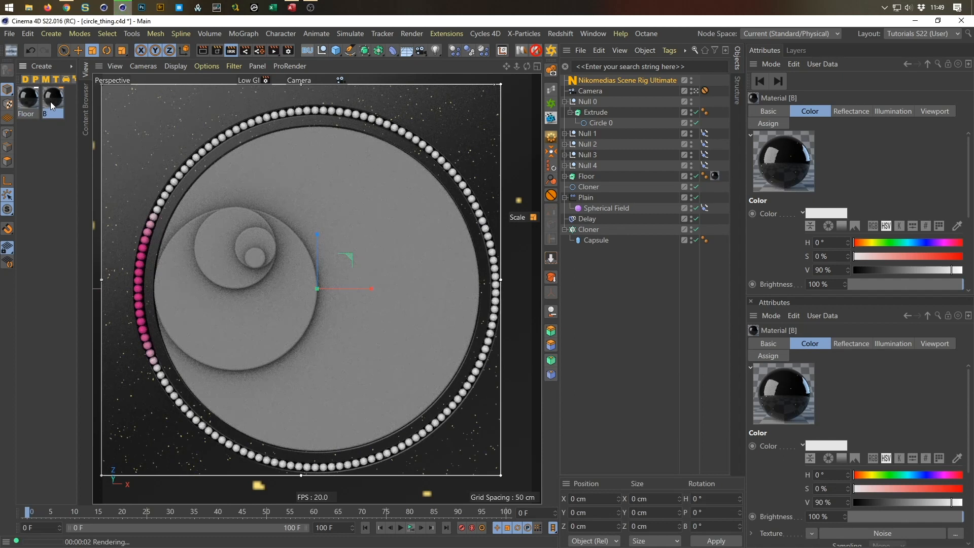
- Apply material B to the Extrude object inside Null 0 and save the scene
left_click_drag(53, 101, 608, 113)
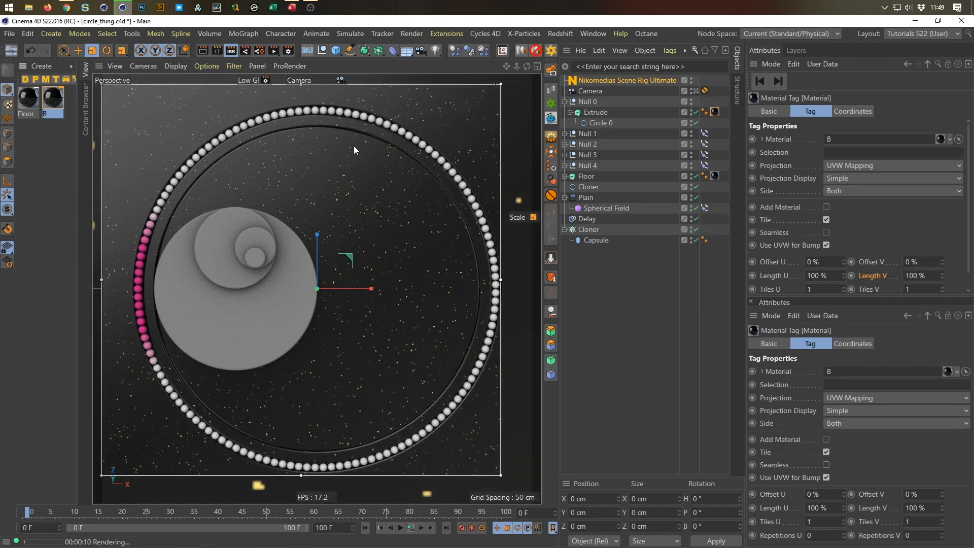
left_click(590, 341)
key("ctrl+s")
- Open material B for editing and enable its Bump channel
left_click(53, 98)
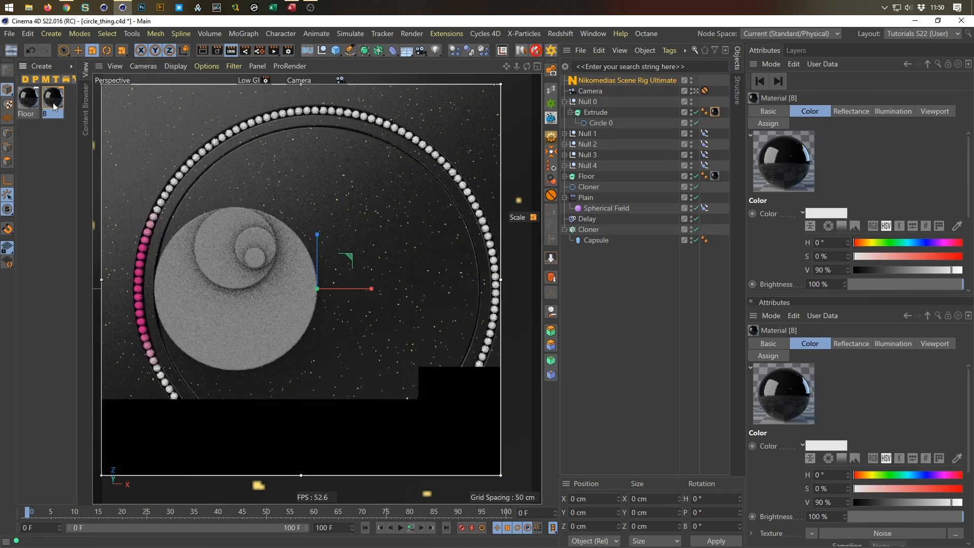
double_click(52, 102)
left_click_drag(239, 67, 620, 112)
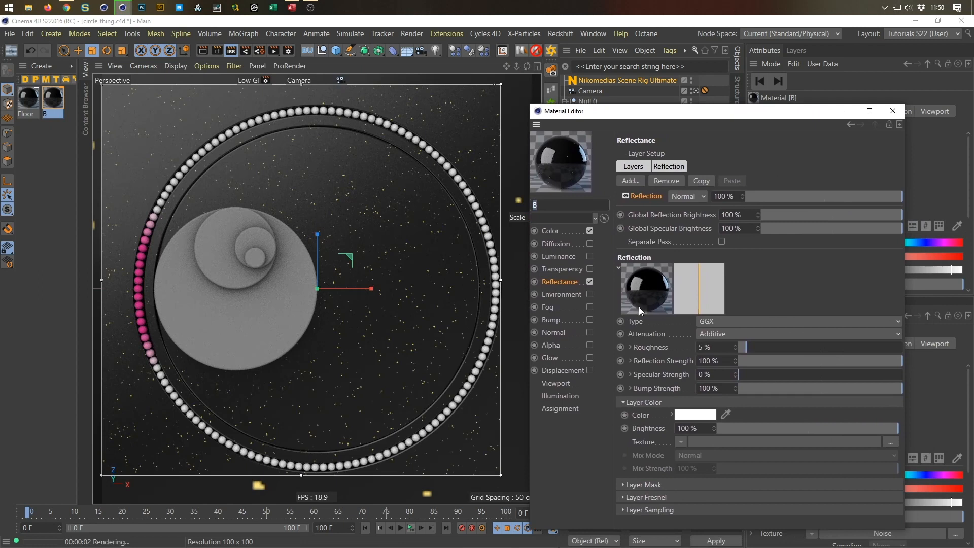
left_click(590, 319)
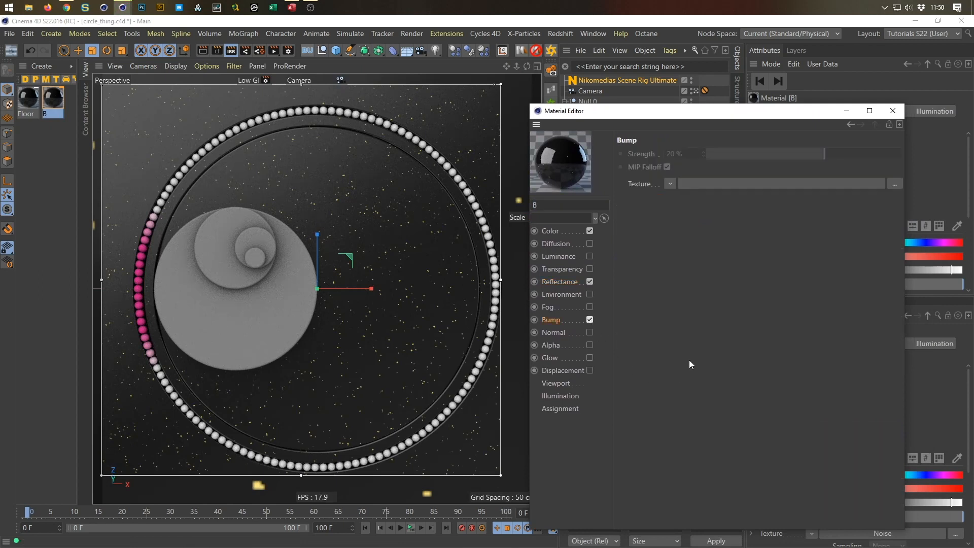
- Turn off the interactive render region in the viewport
left_click(671, 184)
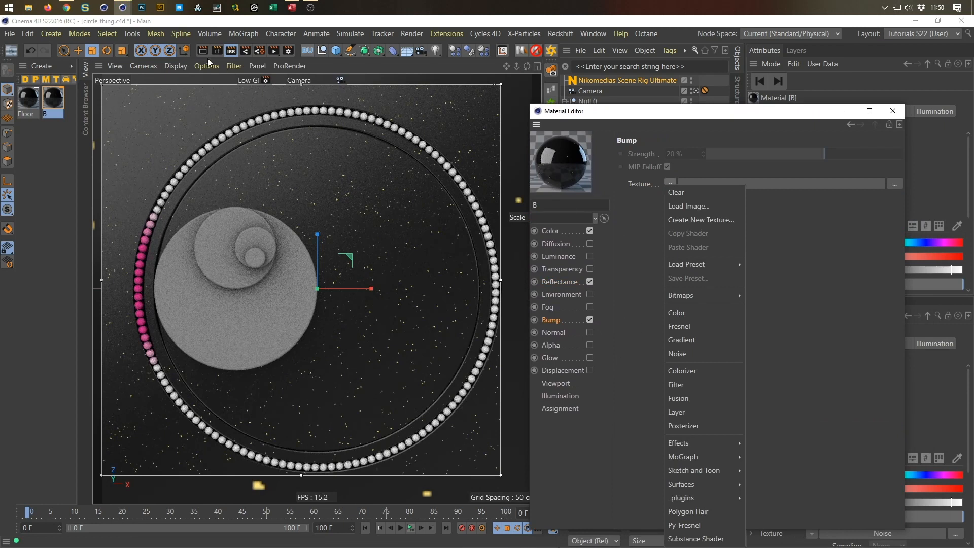
left_click(227, 51)
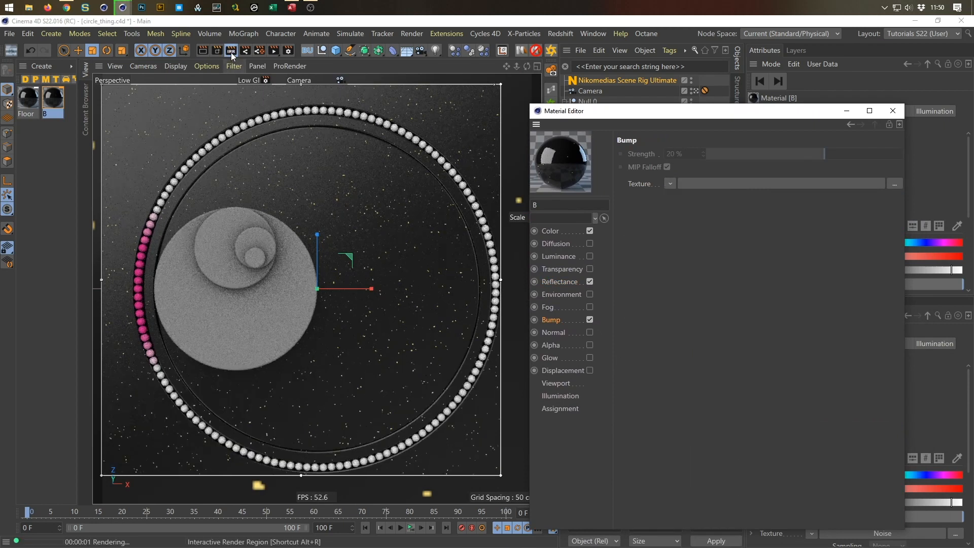
left_click(231, 52)
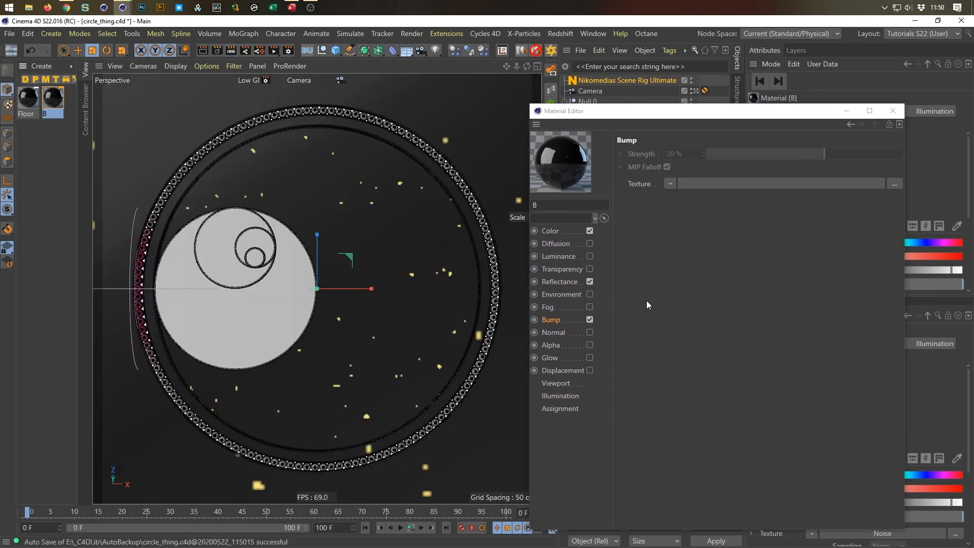
- Load a Gradient shader as material B's bump texture and open the shader's properties
left_click(672, 185)
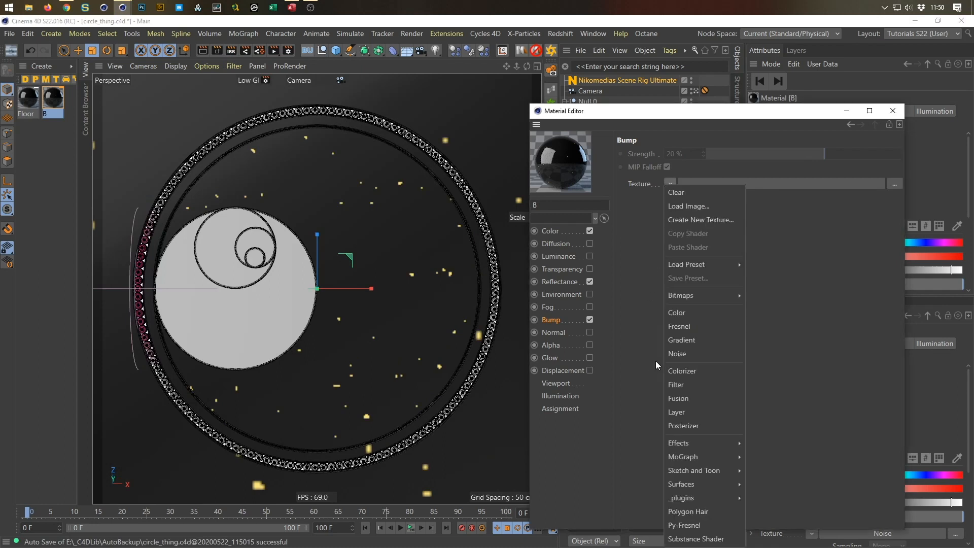
left_click(688, 343)
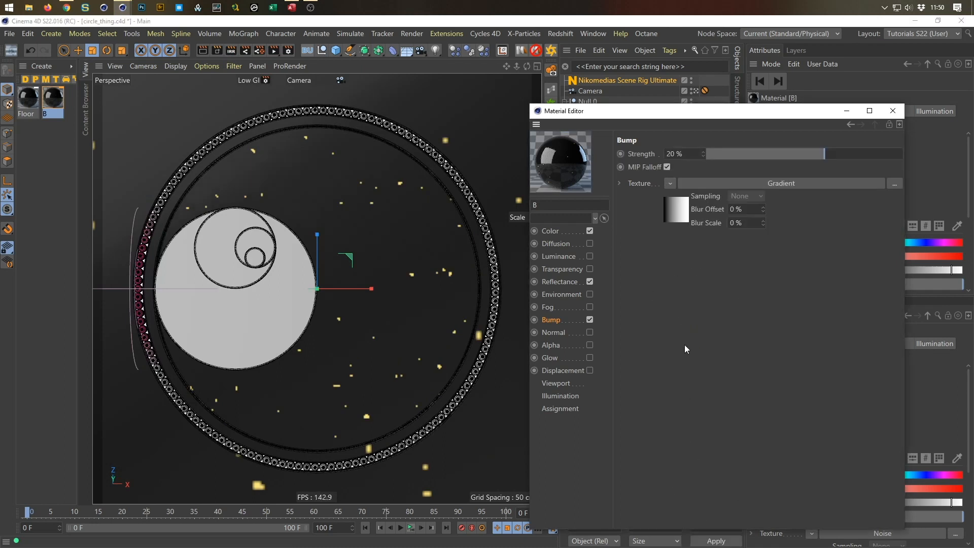
left_click(684, 209)
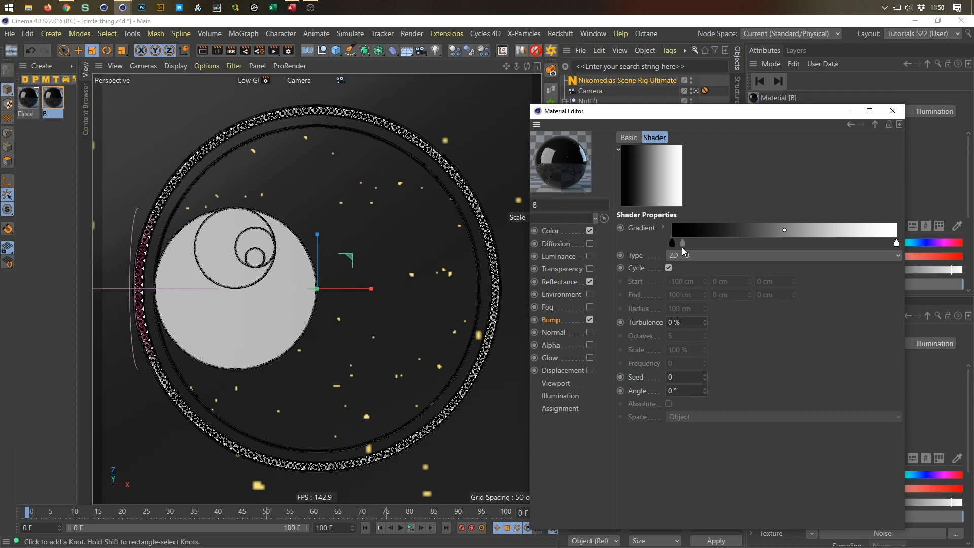
- Double the bump gradient's knots four times to make a densely repeating black-to-white pattern
right_click(711, 229)
left_click(723, 250)
right_click(717, 230)
left_click(730, 250)
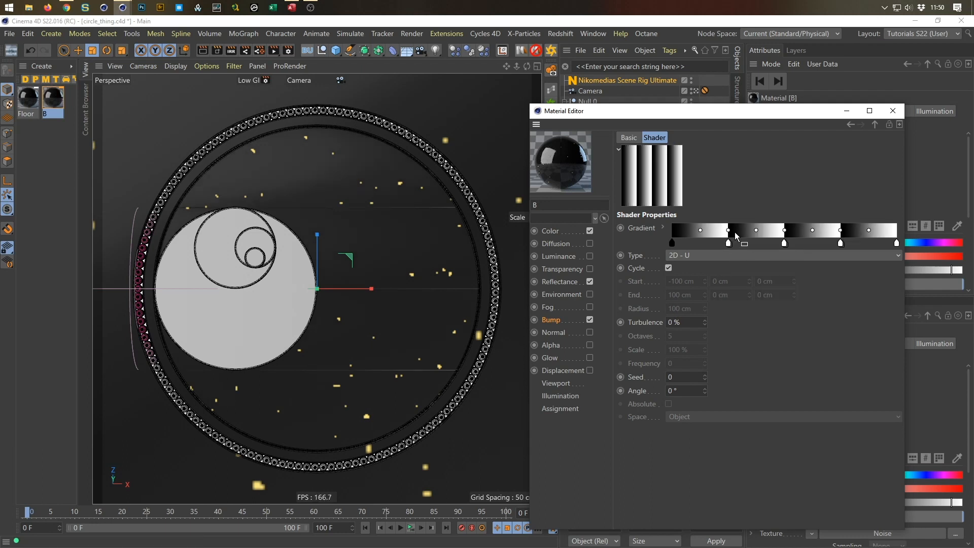
right_click(734, 232)
left_click(746, 252)
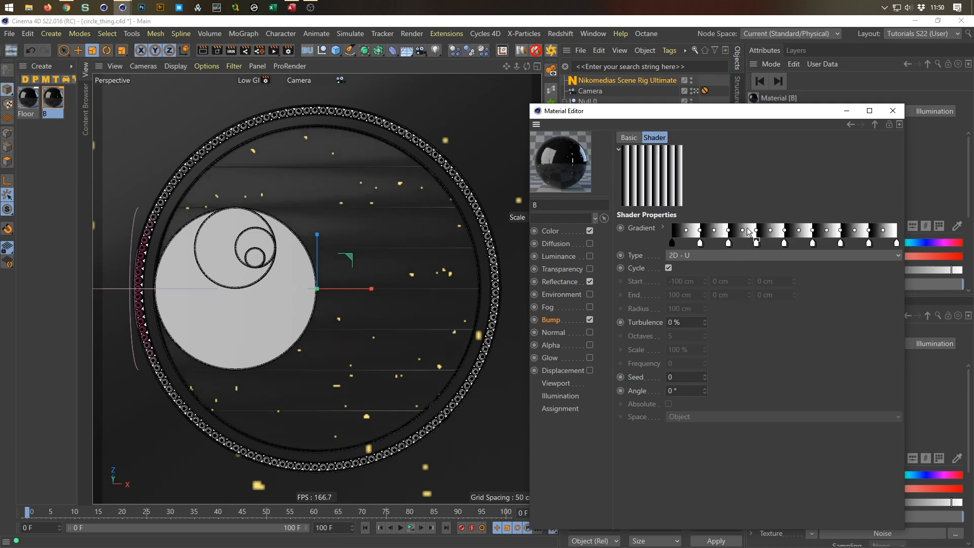
right_click(746, 231)
left_click(769, 251)
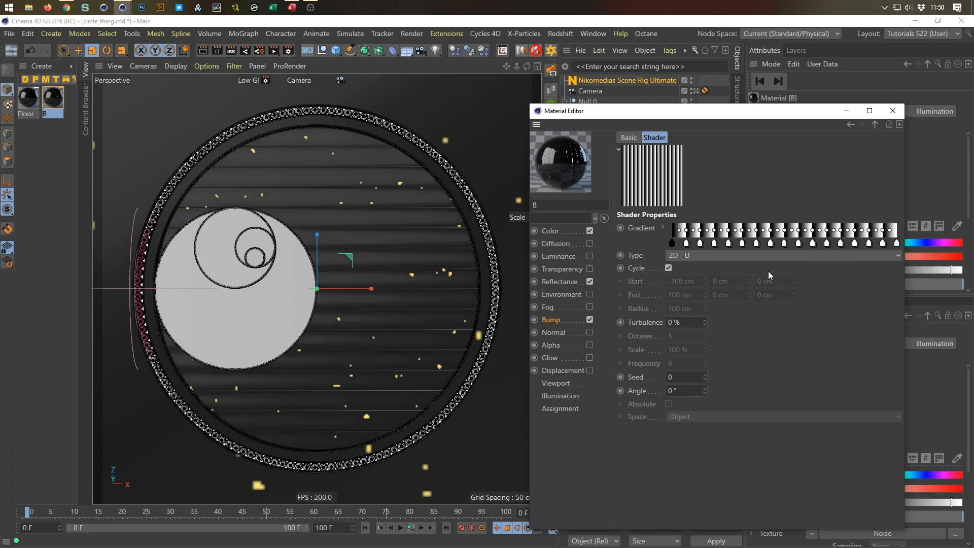
- Distribute the bump gradient's knots evenly and set the gradient type to 2D - Circular
right_click(752, 231)
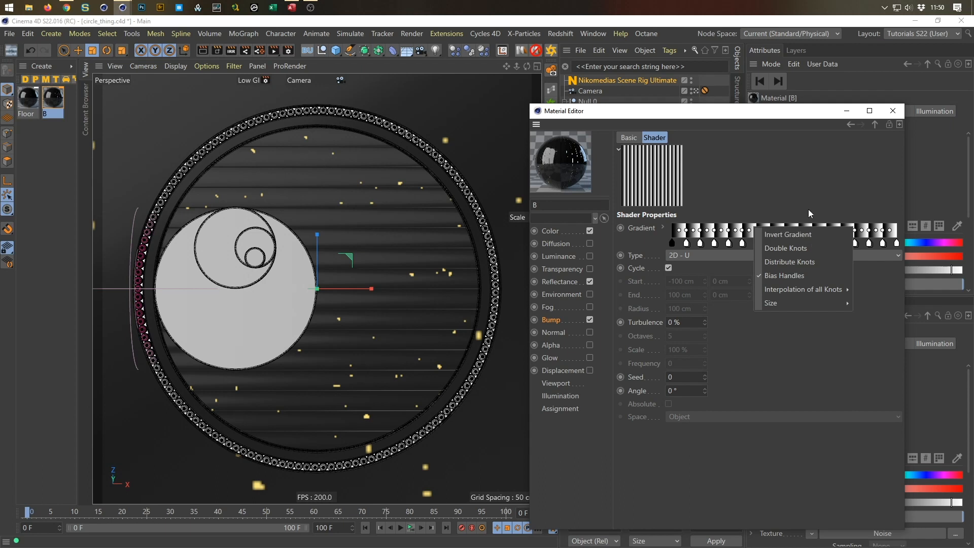
left_click(805, 196)
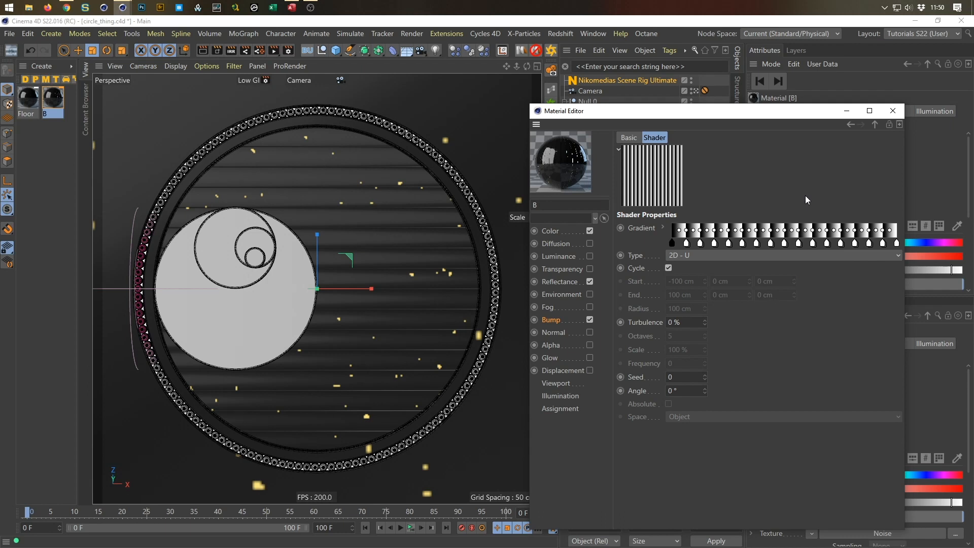
right_click(788, 232)
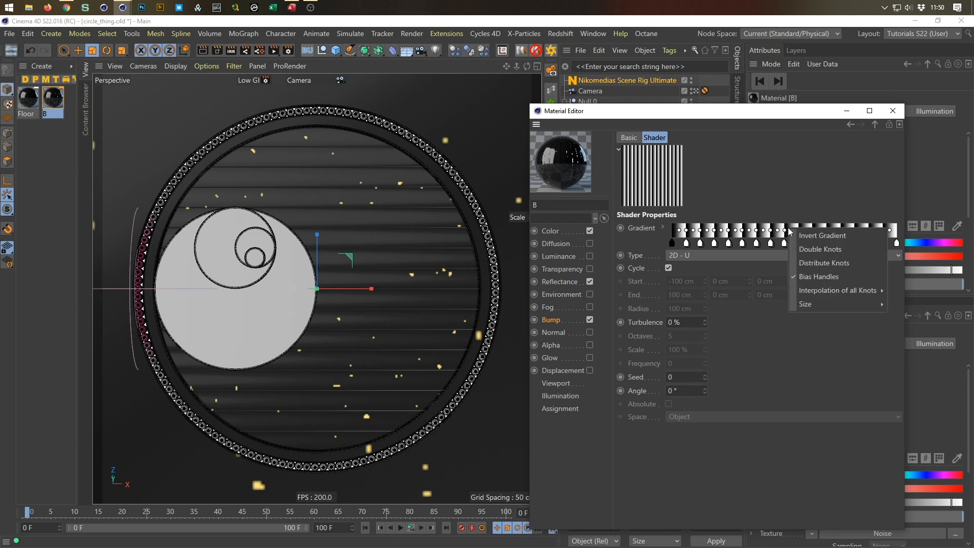
left_click(824, 265)
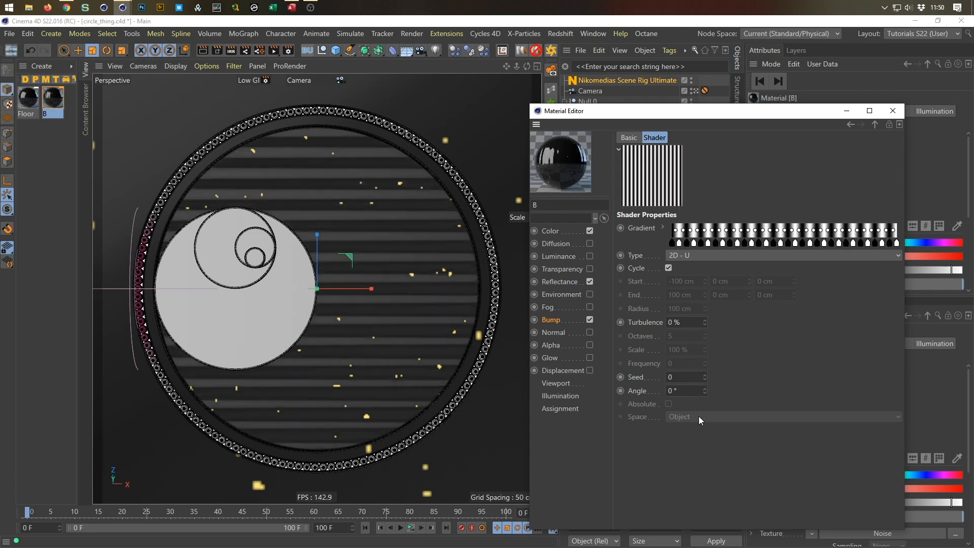
left_click(707, 257)
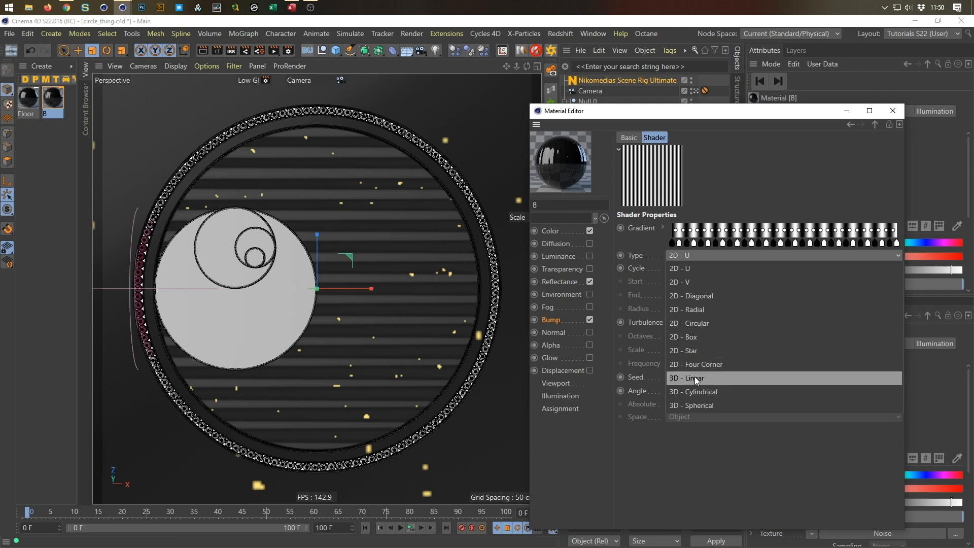
left_click(717, 323)
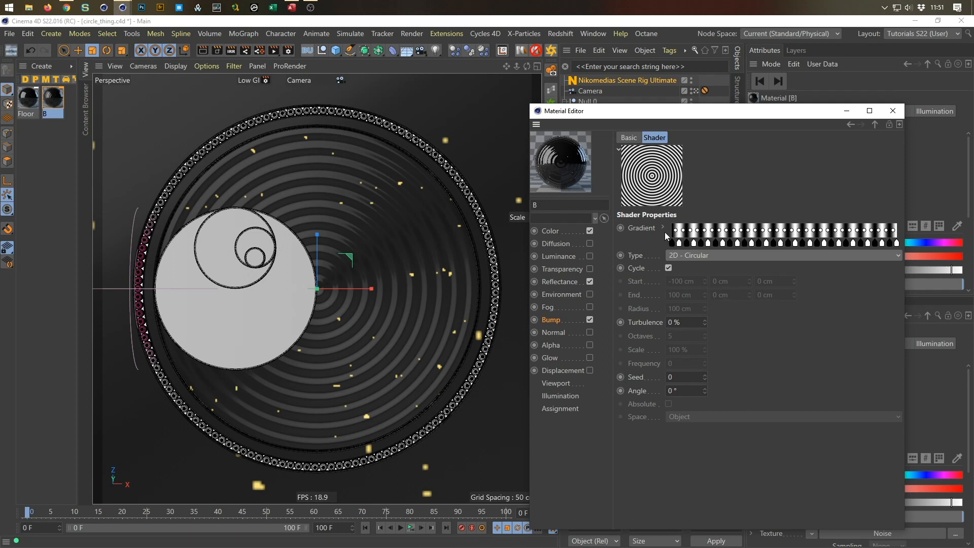
- Select all knots of the circular gradient and set their interpolation to Step
left_click_drag(667, 231, 930, 267)
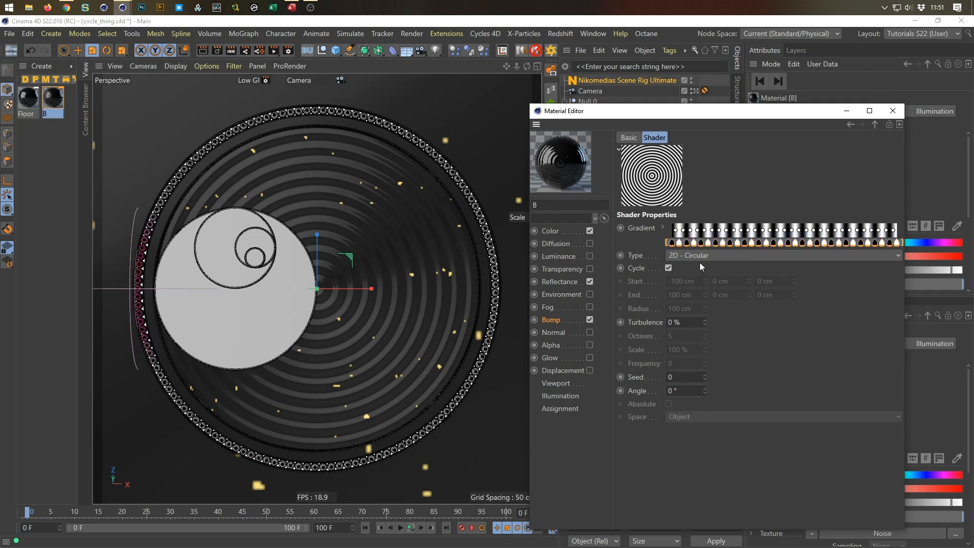
left_click(662, 228)
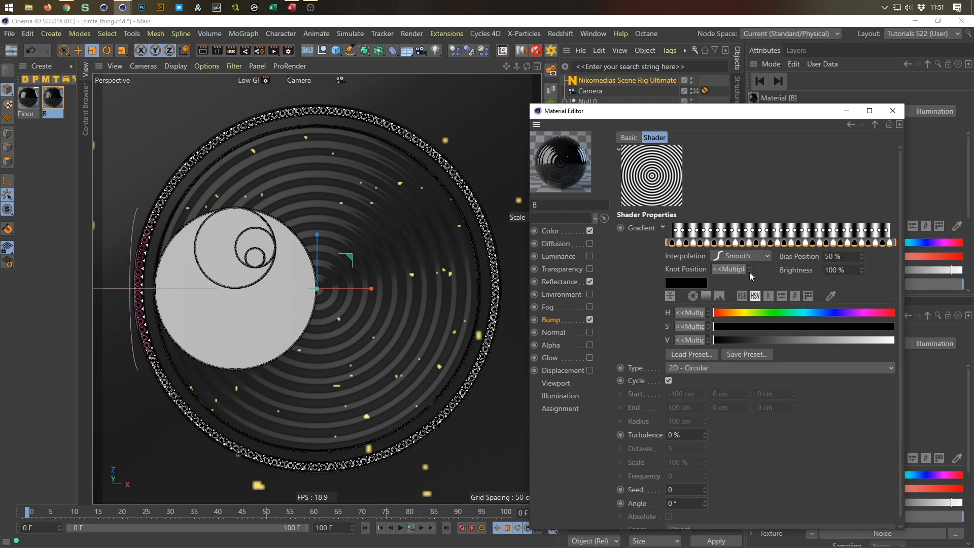
left_click(767, 255)
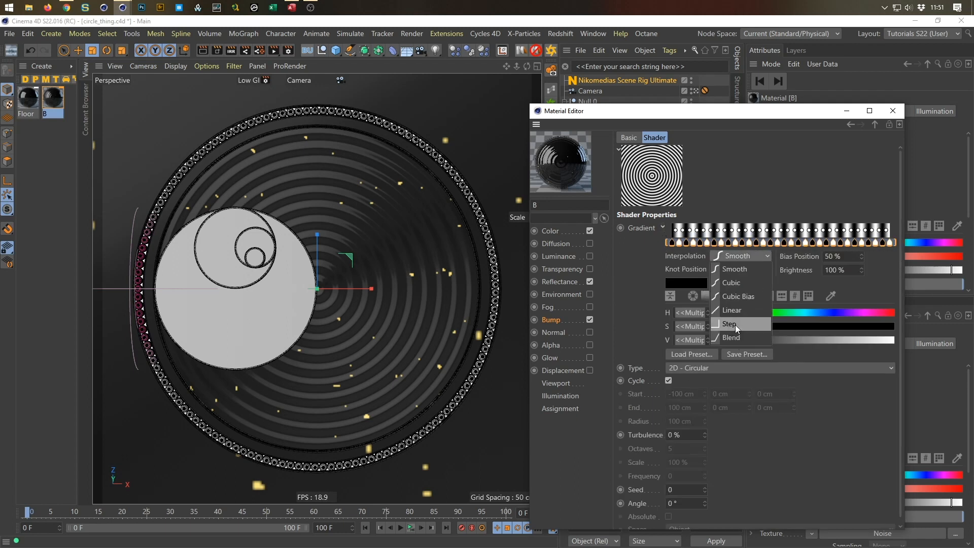
left_click(735, 325)
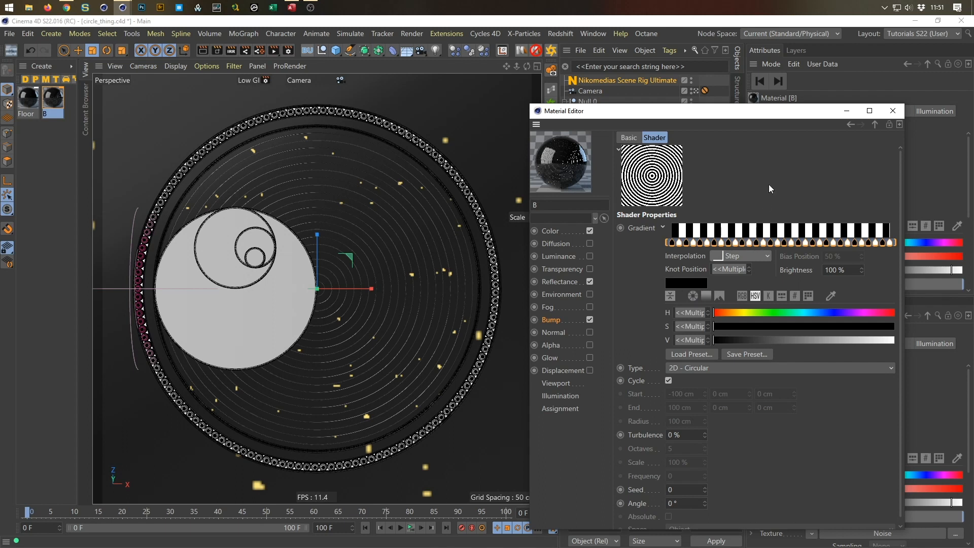
- Try a scale of 200 cm in X, Y and Z on the Extrude's material tag and preview it in the interactive render region
left_click_drag(781, 116, 386, 495)
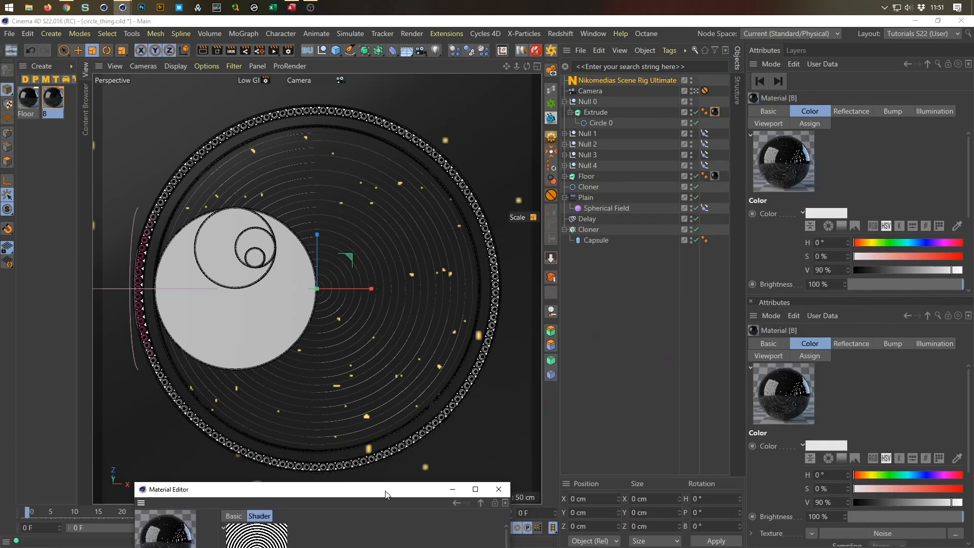
left_click(716, 112)
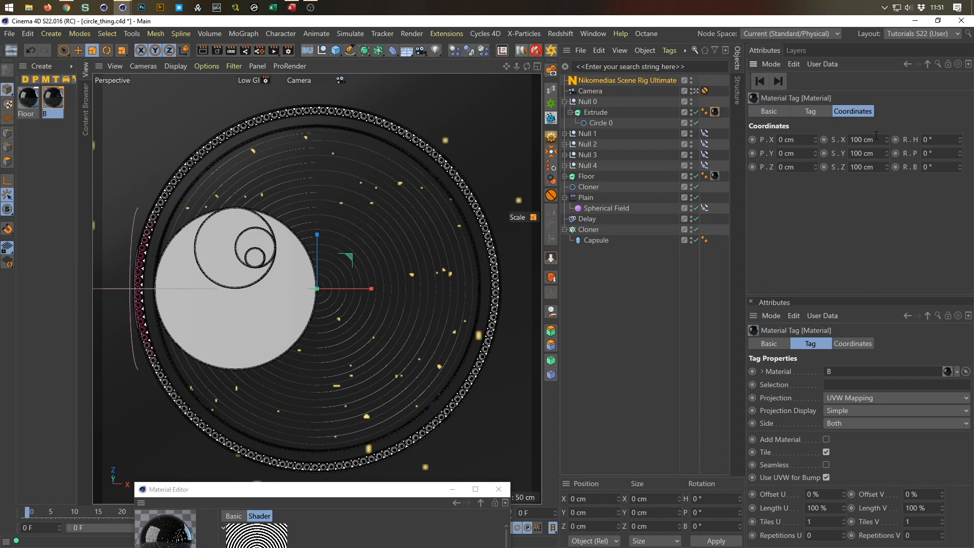
left_click_drag(879, 137, 851, 139)
type("200")
key("Tab")
type("200")
key("Tab")
type("200")
key("Return")
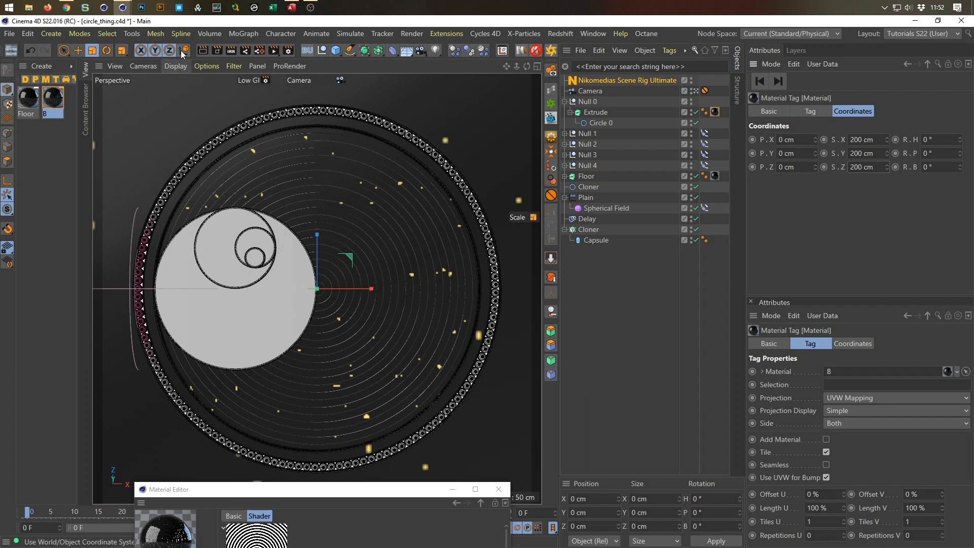
left_click(231, 51)
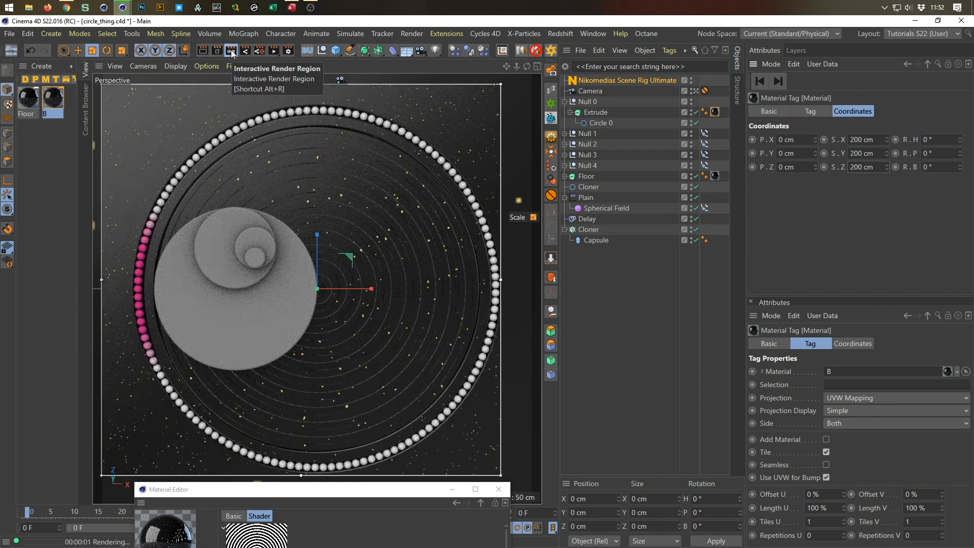
left_click(232, 50)
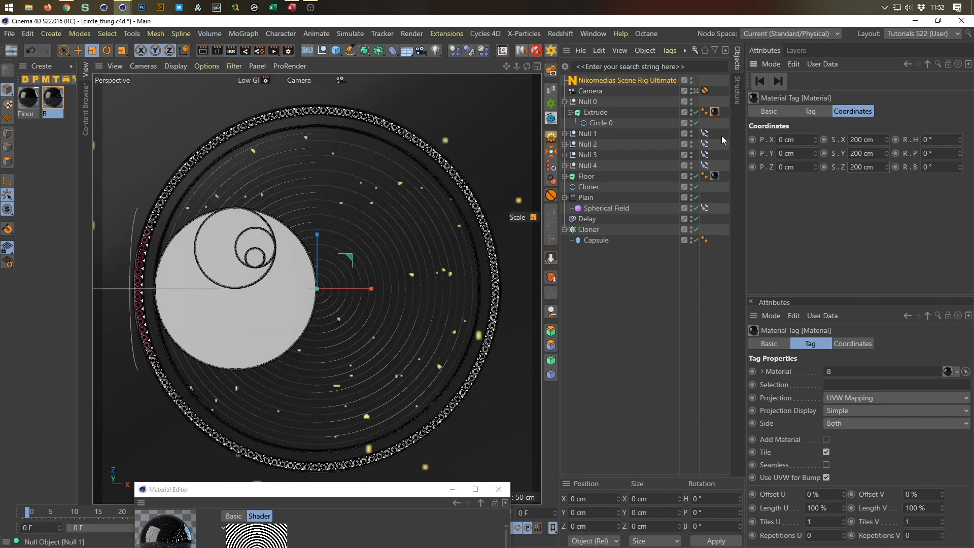
- Set the material tag's X, Y and Z scale back to 100 cm
double_click(863, 140)
type("100")
key("Tab")
type("100")
key("Tab")
type("100")
key("Return")
- Change the projection of the material tag on Null 0's Extrude to Flat
left_click_drag(431, 490, 655, 305)
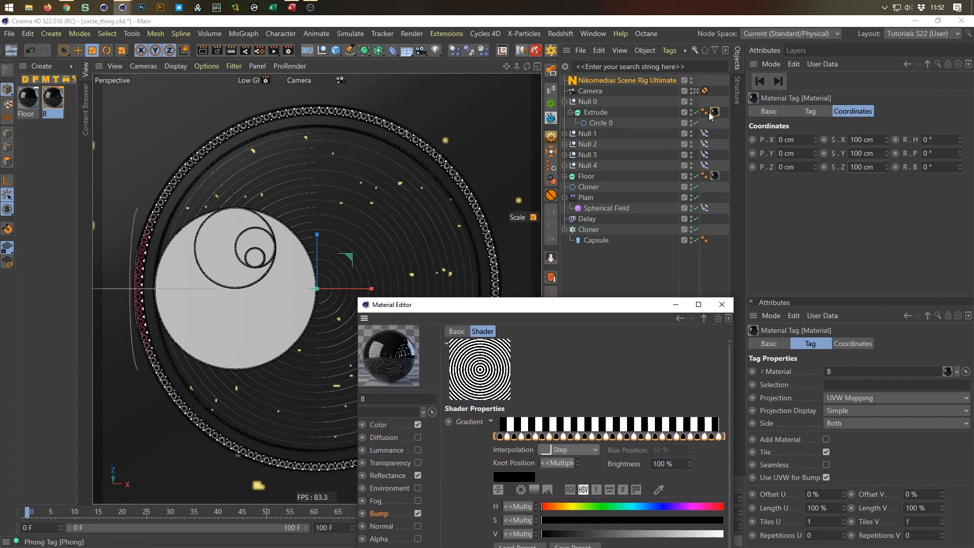
left_click(812, 113)
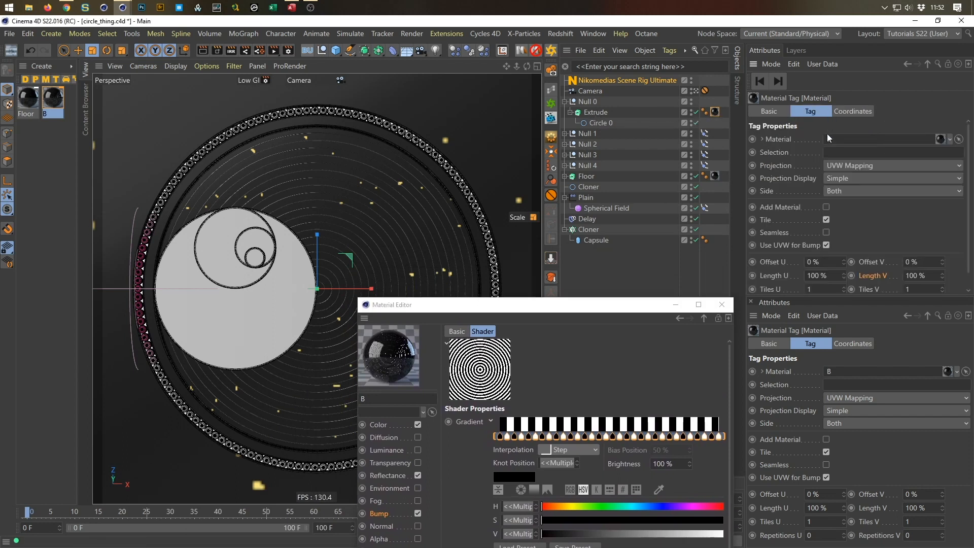
left_click(860, 168)
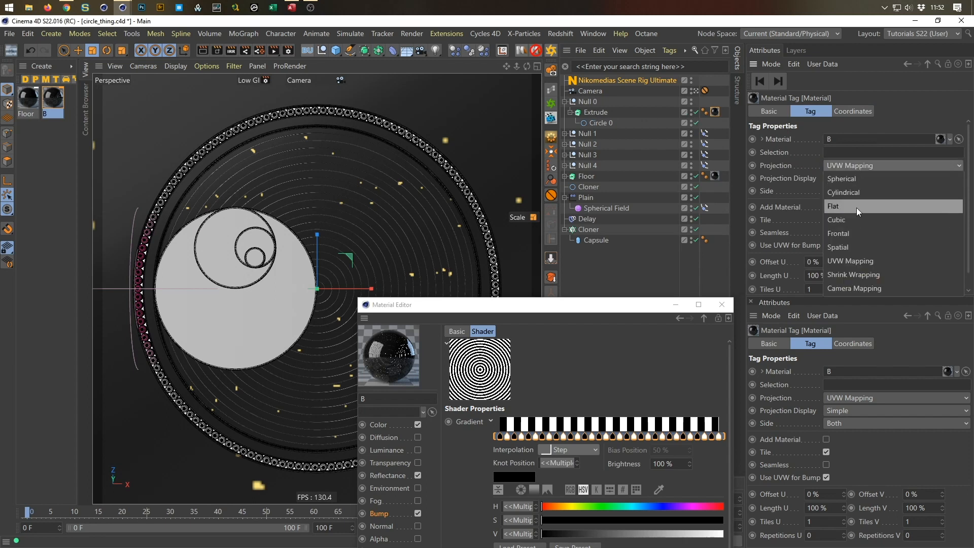
left_click(857, 208)
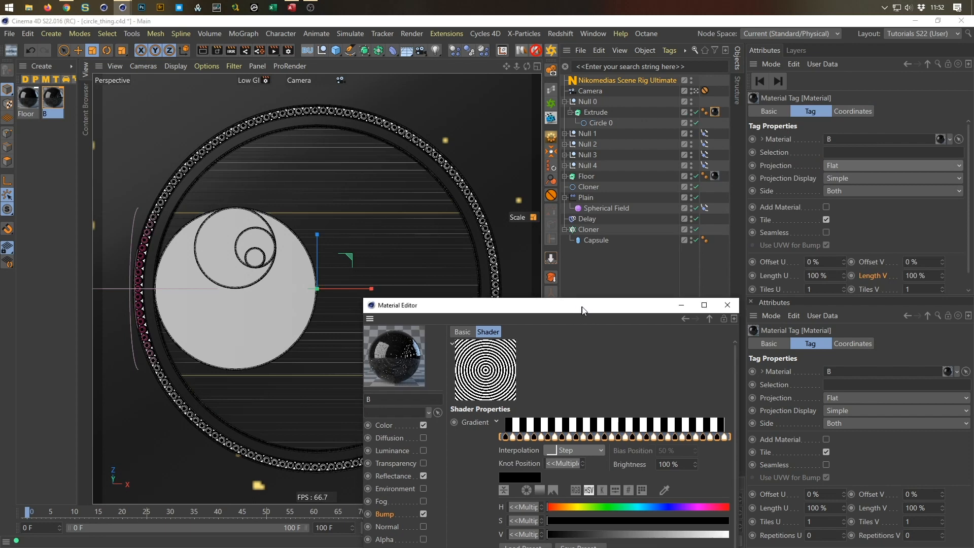
left_click_drag(569, 306, 818, 309)
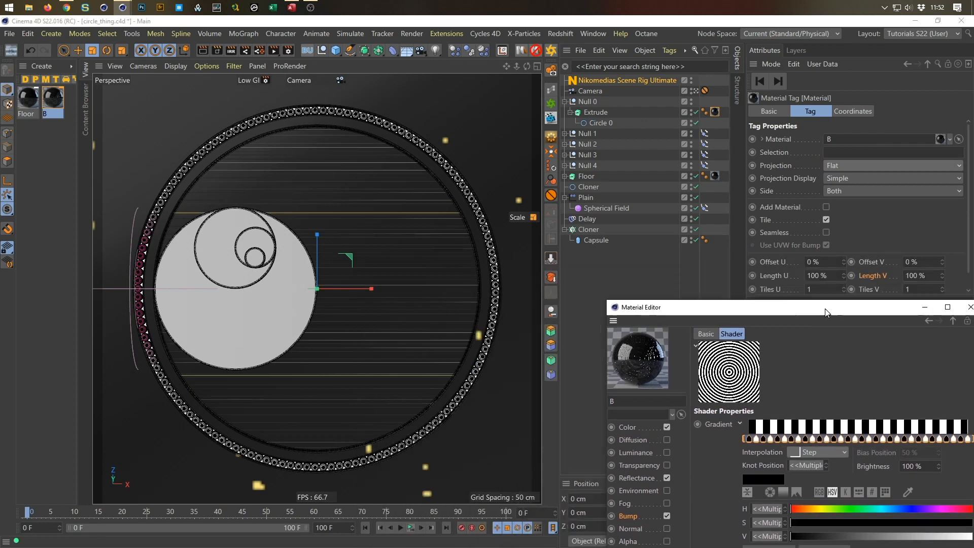
- Rotate the Extrude's flat texture projection to a pitch of -90° outside the scene camera, then return to the camera view
left_click(696, 90)
middle_click_drag(303, 348, 208, 183, "alt")
left_click_drag(429, 203, 415, 249, "alt")
middle_click_drag(415, 250, 445, 318, "alt")
left_click_drag(446, 318, 454, 285, "alt")
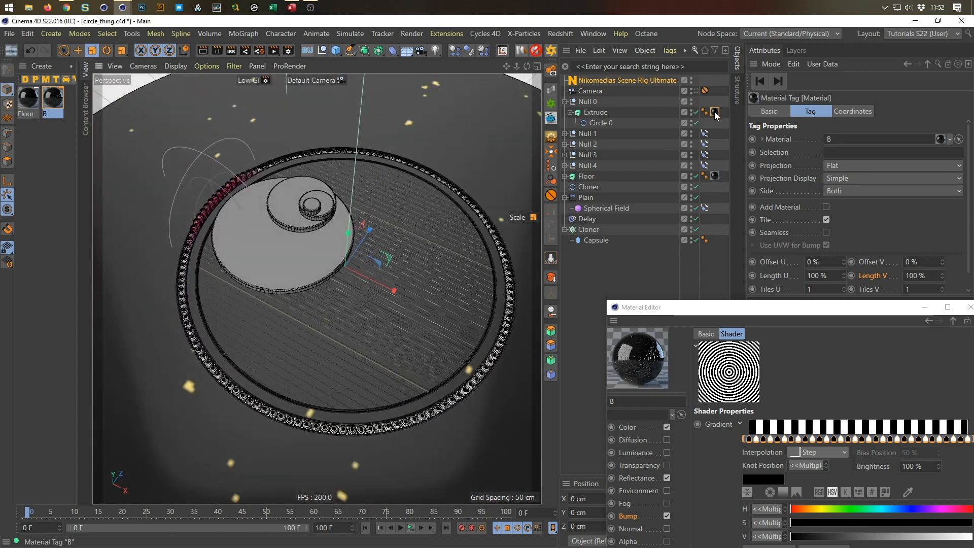
left_click(10, 103)
left_click_drag(356, 238, 345, 202, "alt")
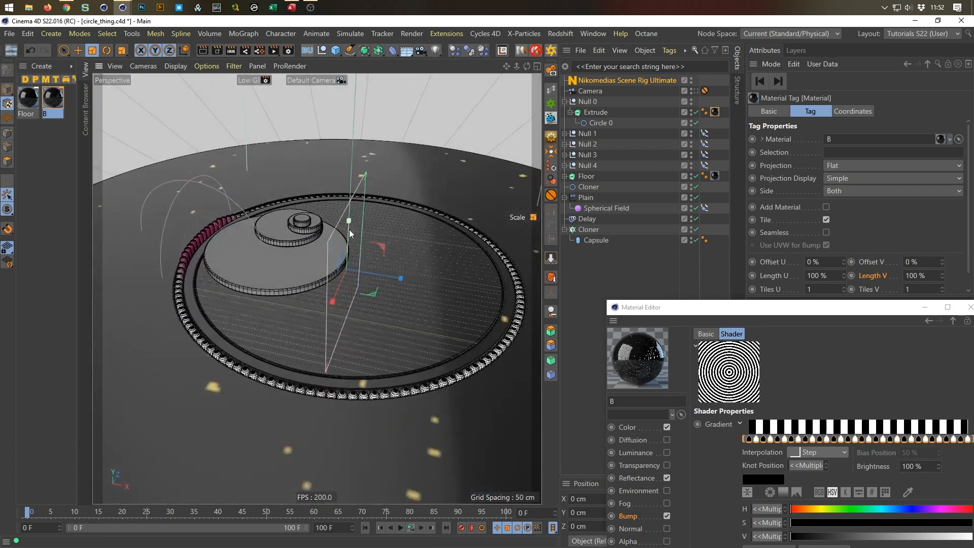
key("r")
left_click_drag(367, 250, 379, 296)
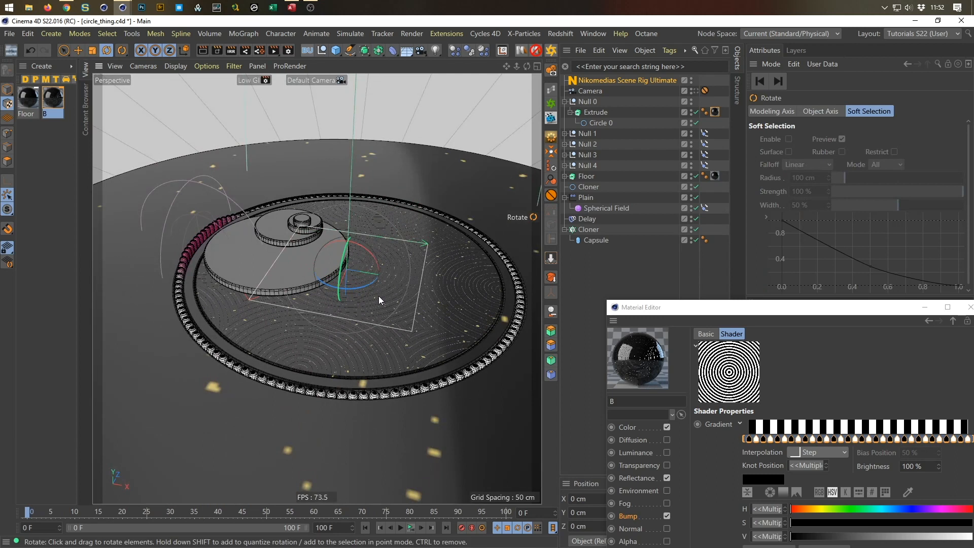
left_click(7, 90)
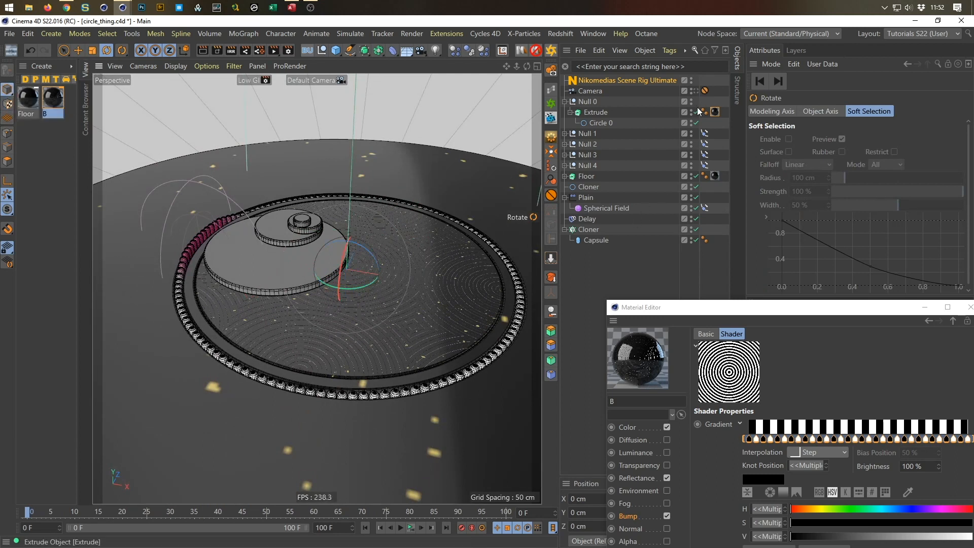
left_click(694, 91)
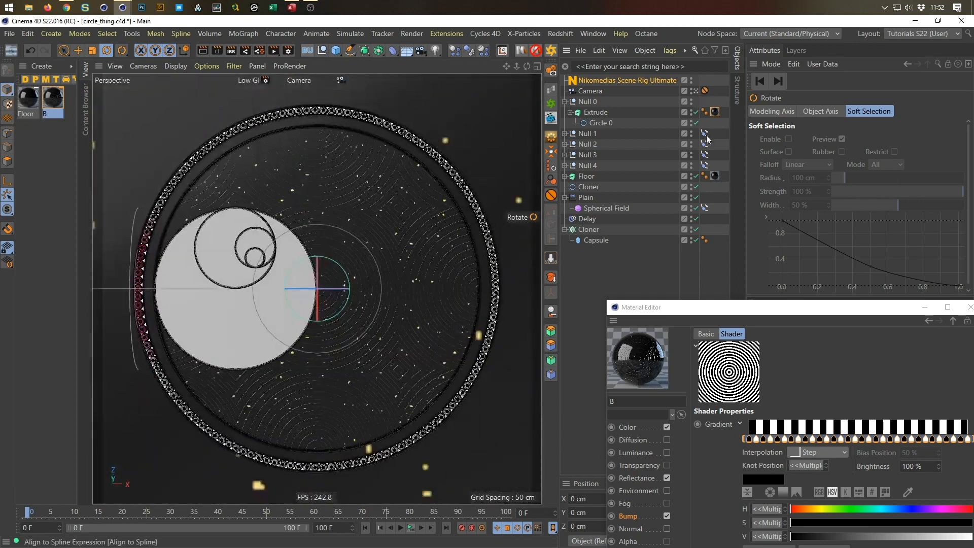
- Fit the flat-projected texture of material B to the Extrude object, including its sub-objects
left_click(715, 111)
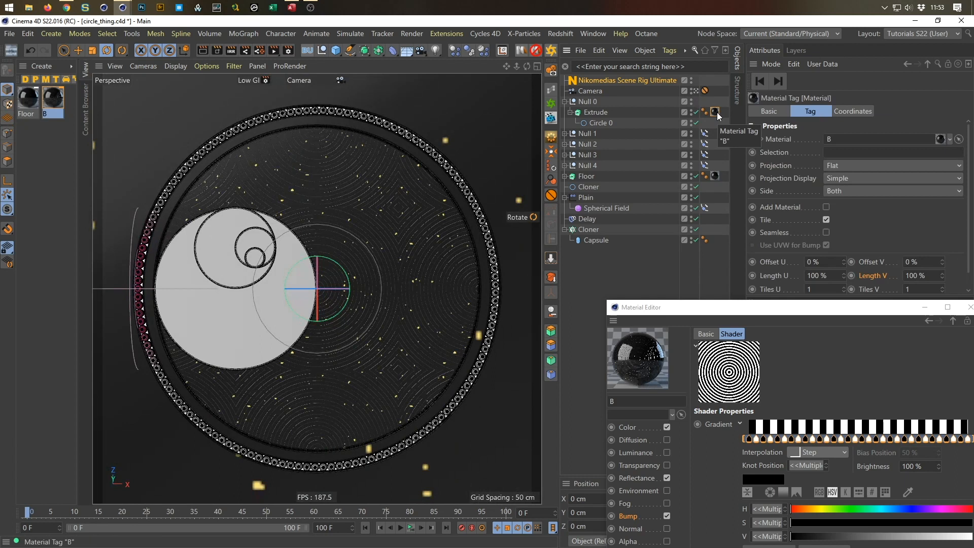
right_click(715, 112)
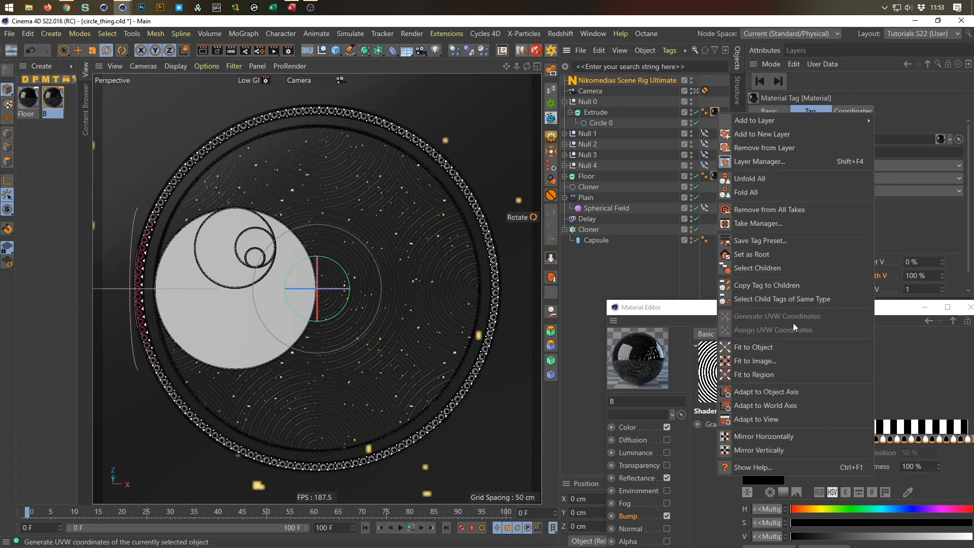
left_click(753, 347)
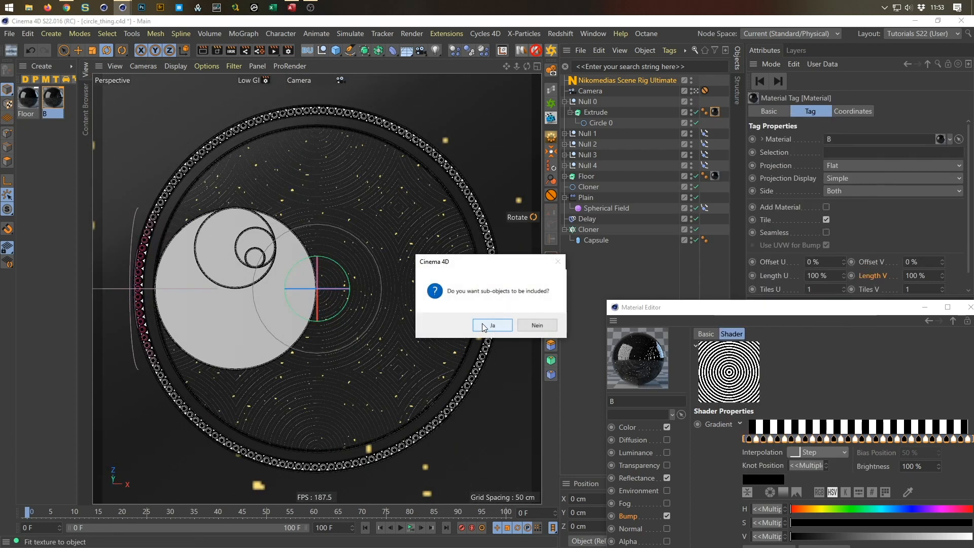
left_click(490, 324)
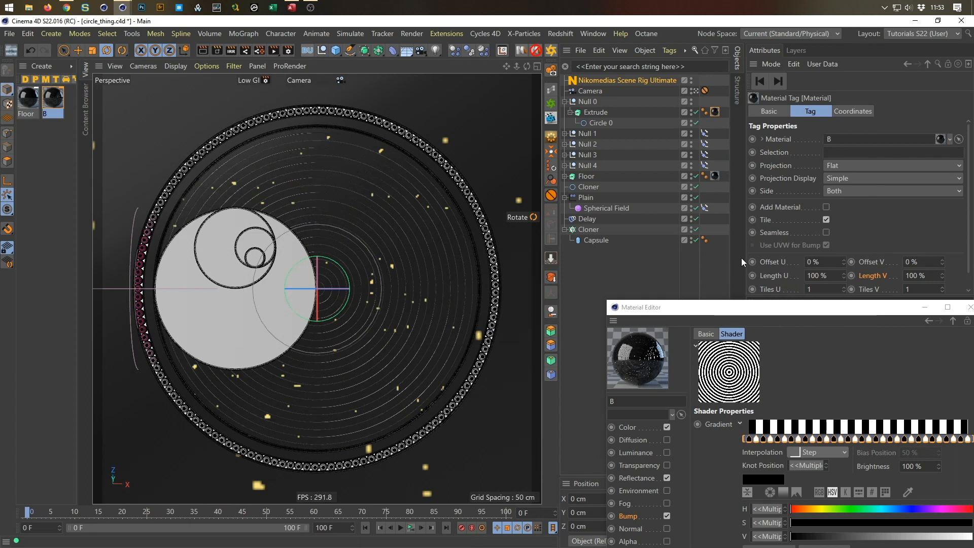
- Set the material tag's X, Y and Z scale to 300 cm and preview it in the interactive render region
left_click(851, 113)
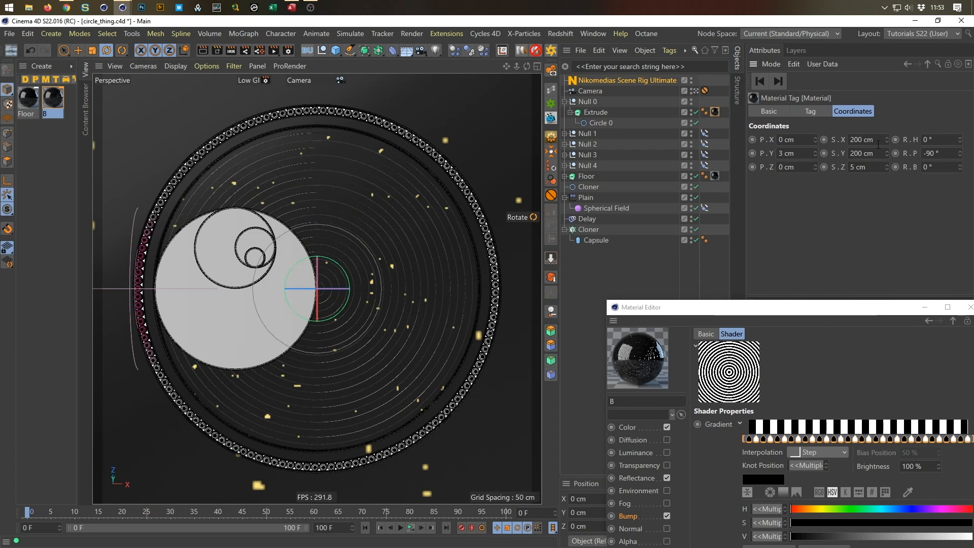
left_click(878, 139)
type("300")
key("Tab")
type("300")
key("Tab")
type("300")
key("Return")
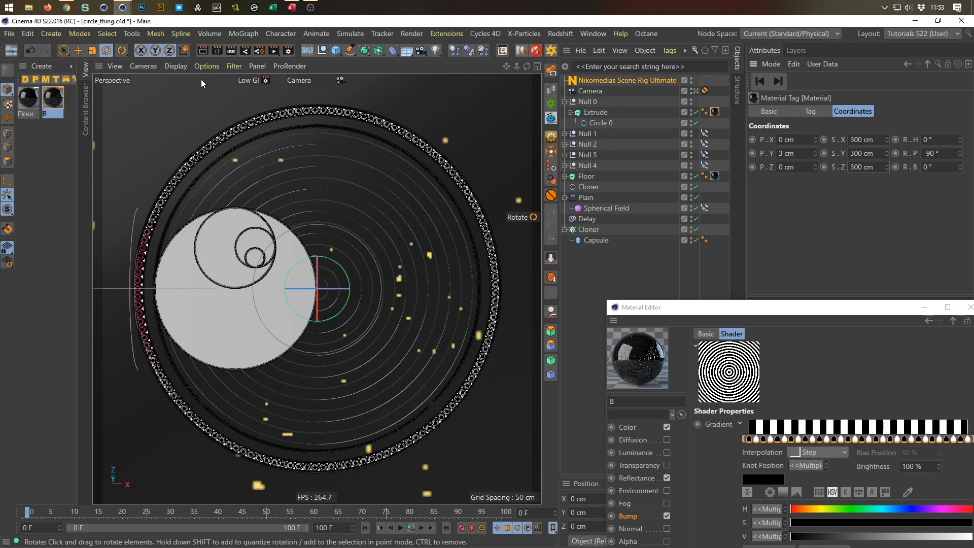
left_click(230, 53)
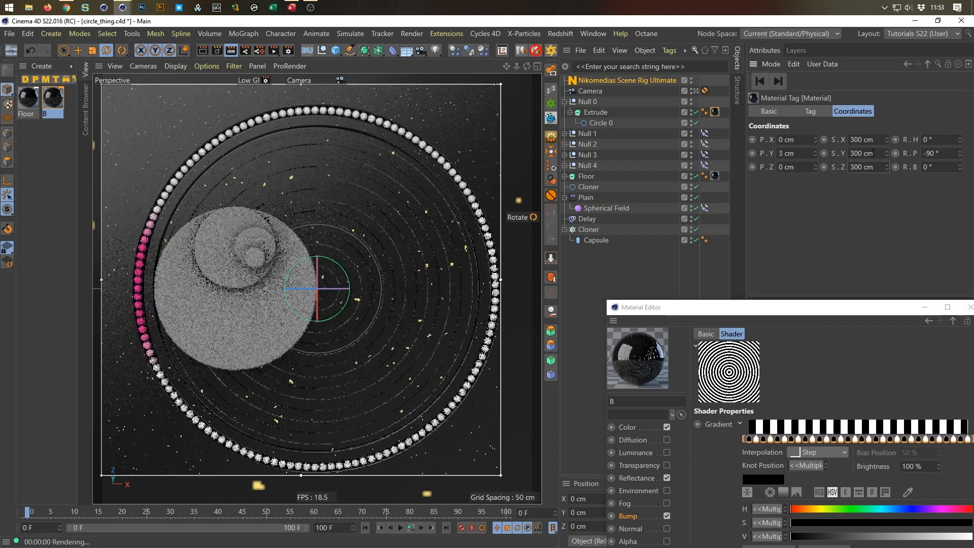
- Set the Global Scale of the noise shader in material B's Color channel to 10%
left_click_drag(821, 312, 777, 177)
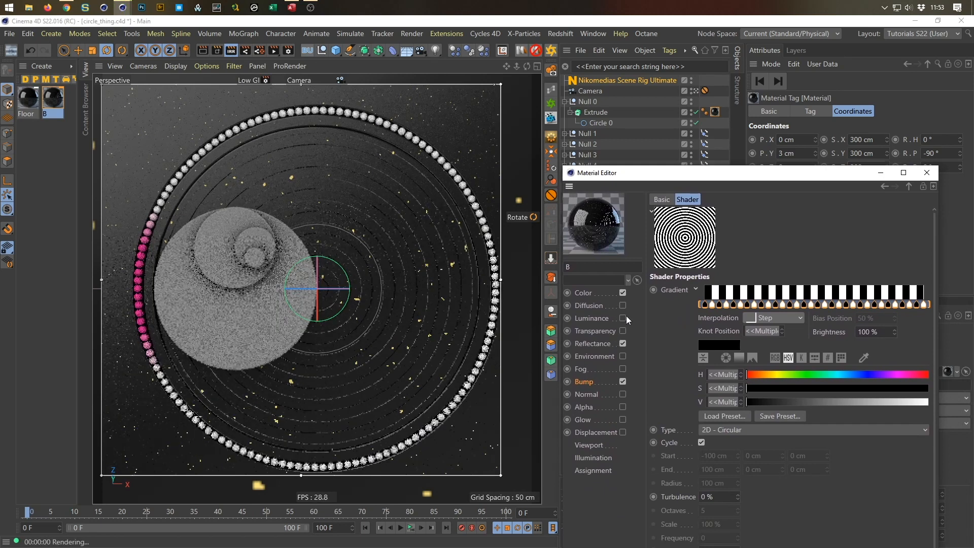
left_click(596, 294)
left_click(724, 328)
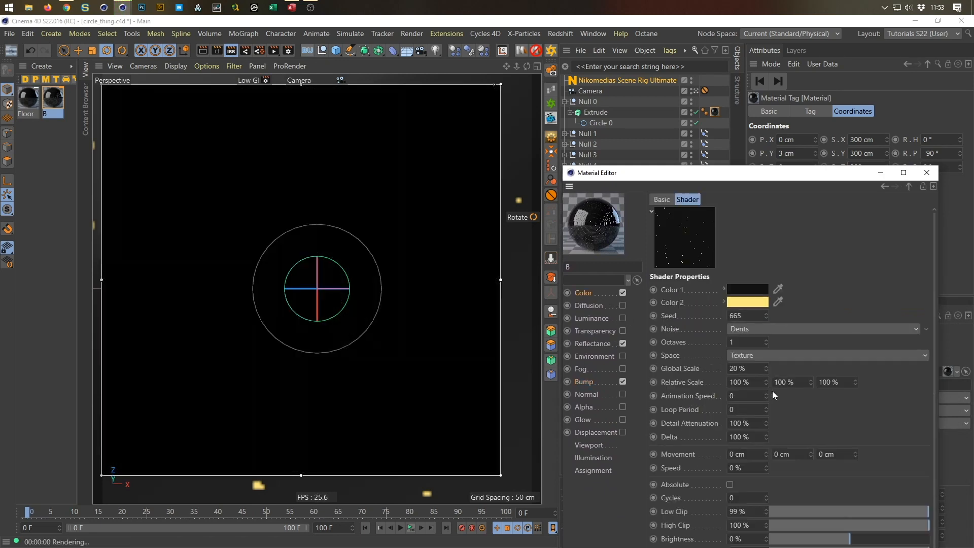
double_click(740, 369)
type("10")
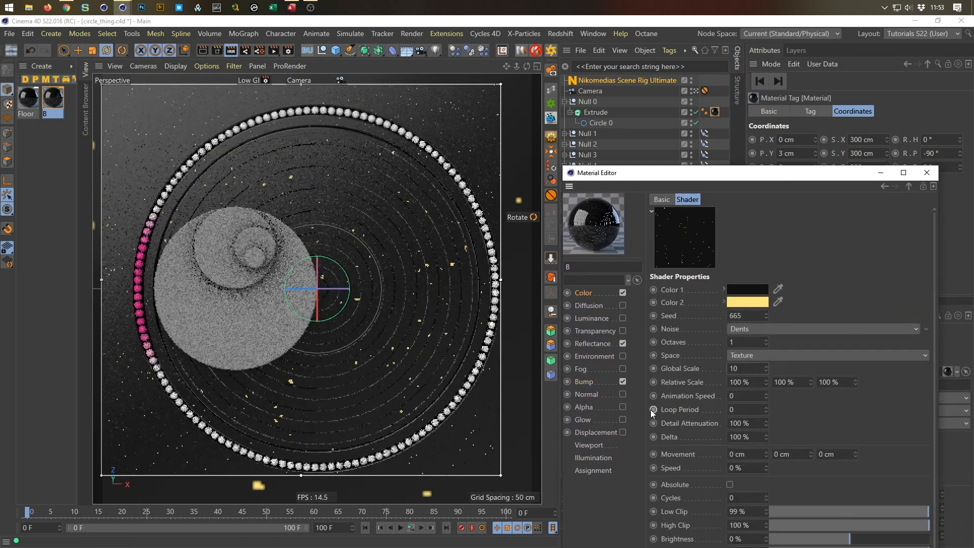
key("Return")
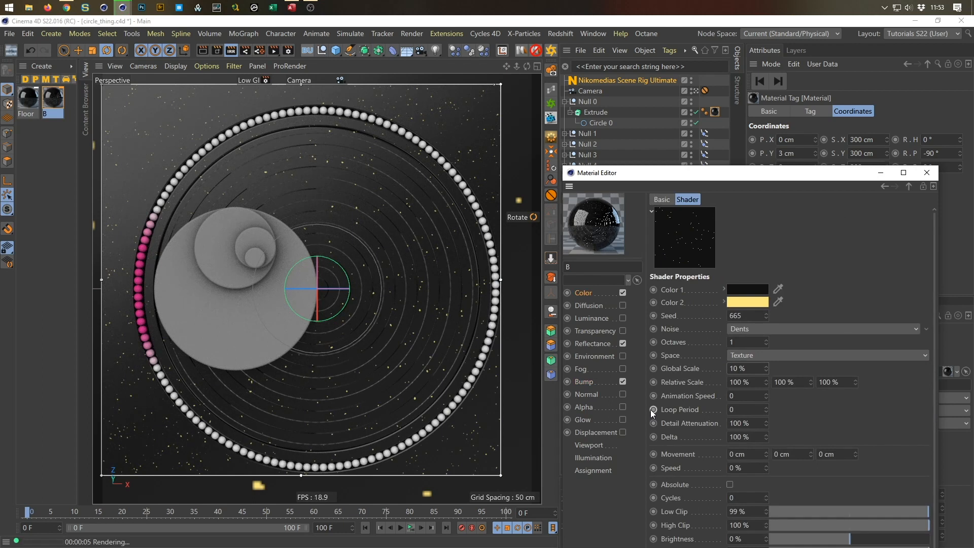
- Set the color noise's octaves to 2 and save the scene
left_click_drag(740, 343, 673, 365)
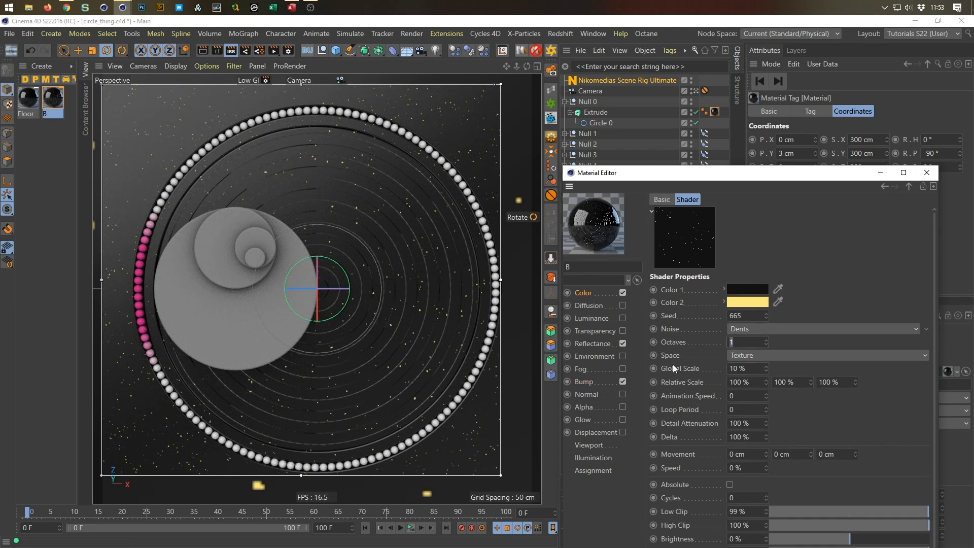
type("2")
key("Return")
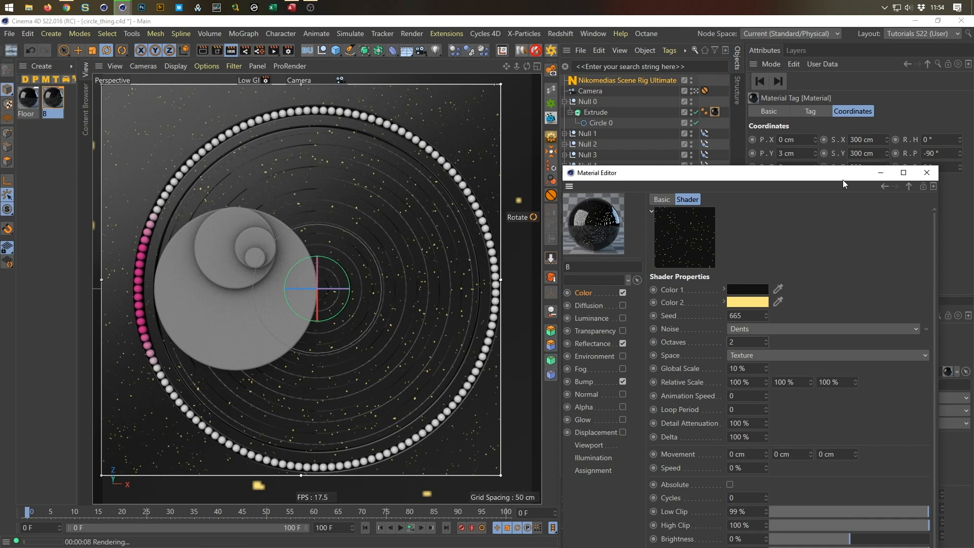
left_click(928, 174)
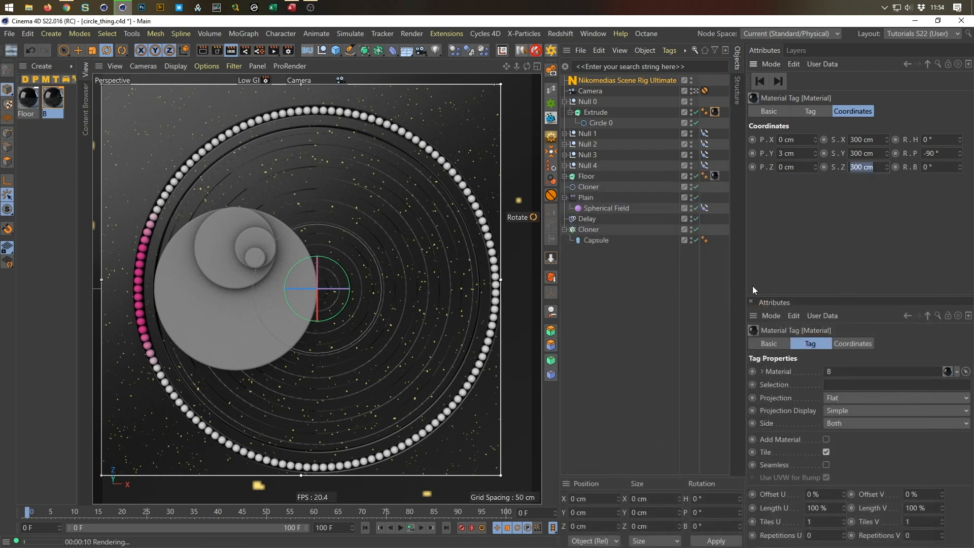
key("ctrl+s")
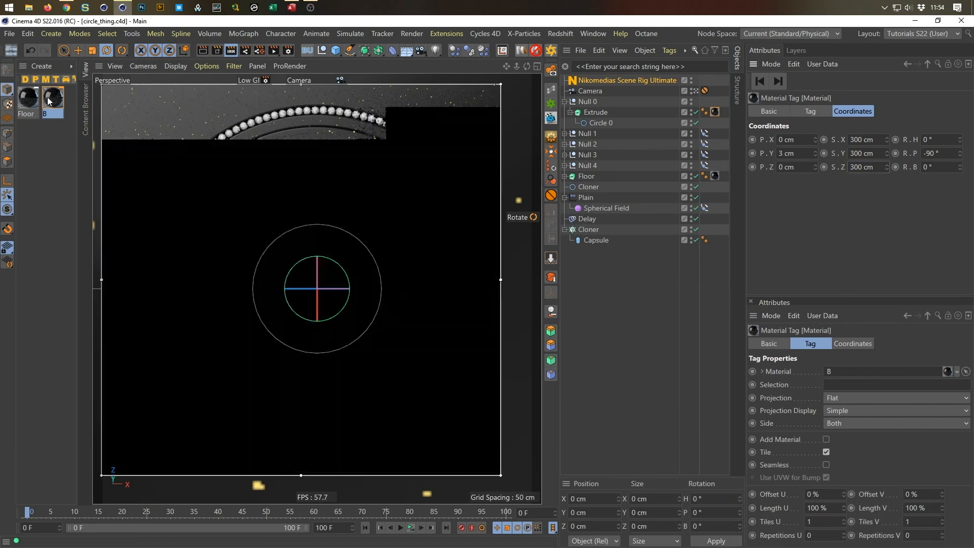
- Duplicate material B and rename the copy W
left_click(48, 101)
left_click_drag(48, 101, 39, 166, "ctrl")
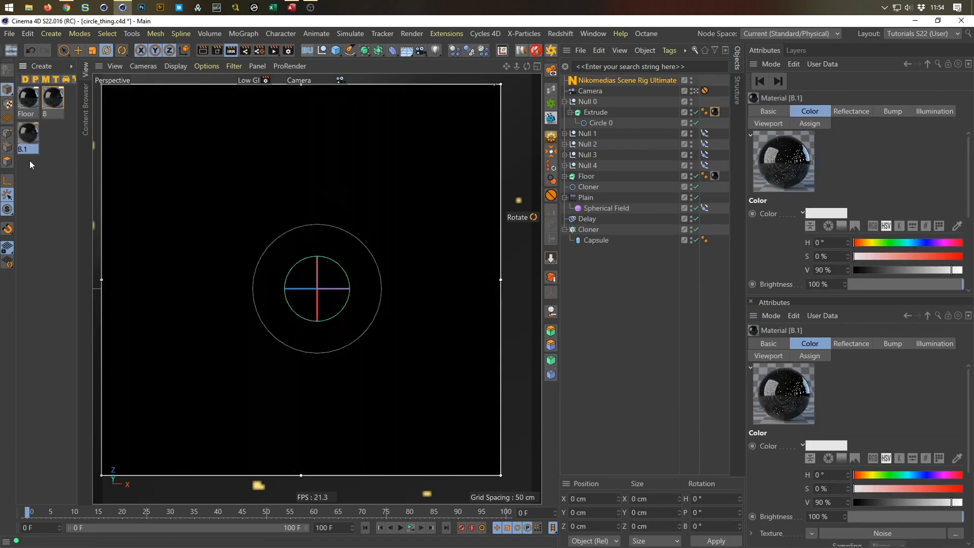
double_click(27, 135)
type("W")
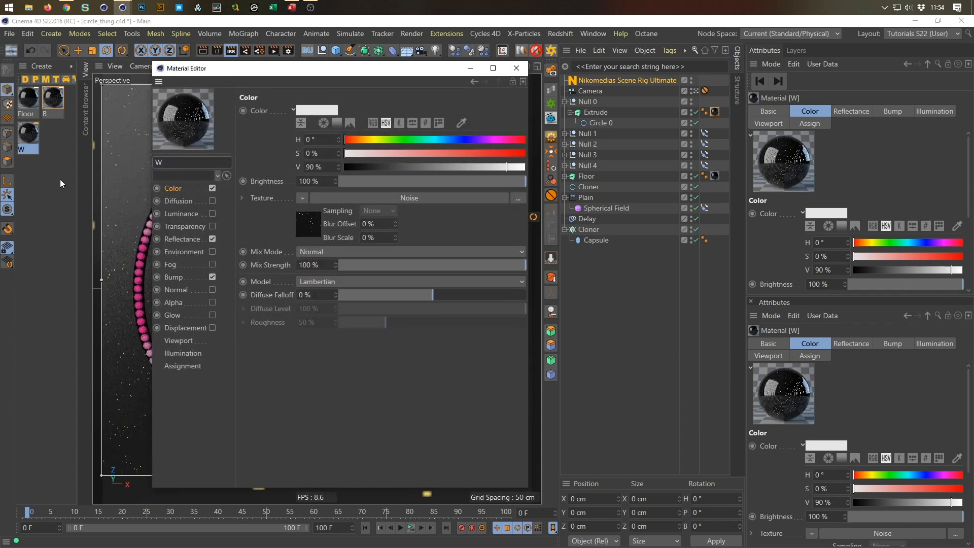
left_click_drag(268, 67, 626, 240)
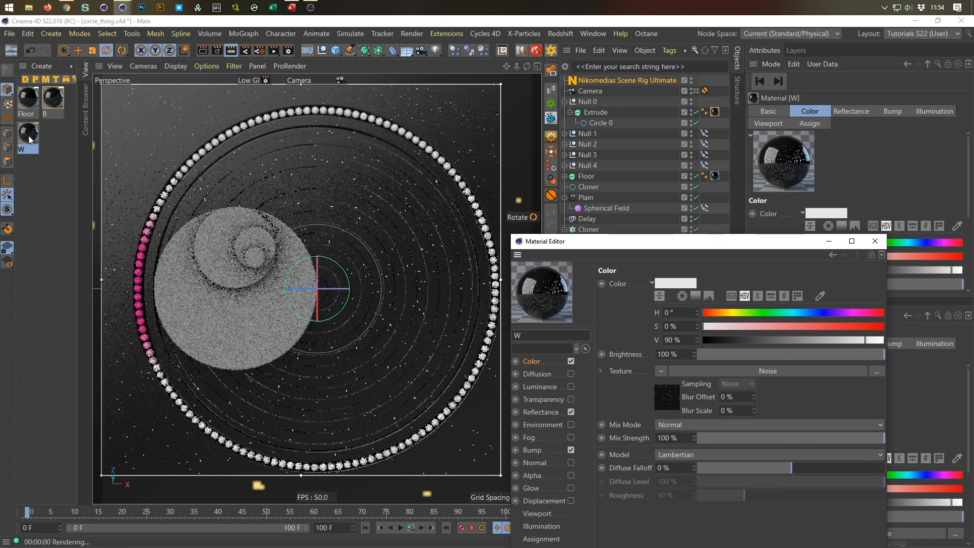
- Copy the material tag from Null 0's Extrude onto the Extrude in Null 1 and show the copy's tag properties
left_click(564, 101)
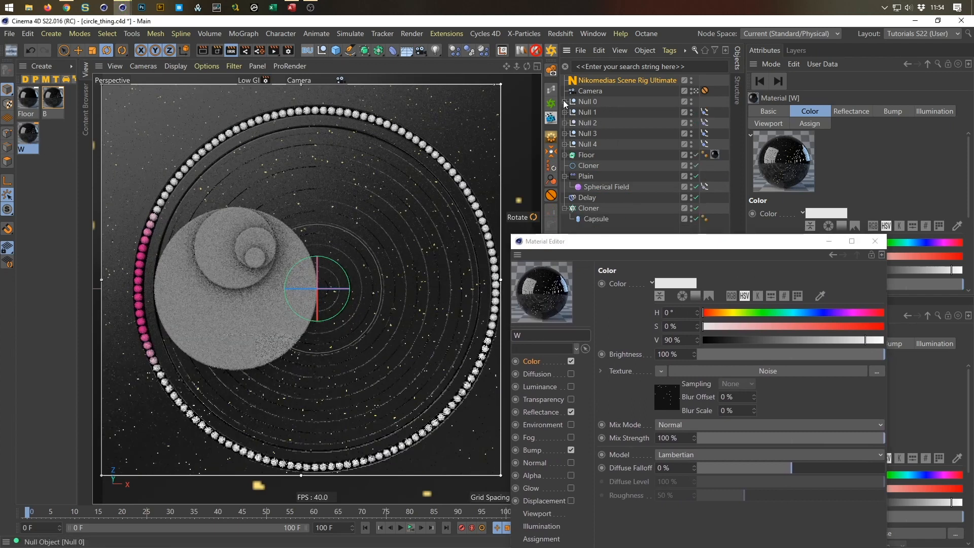
left_click(565, 112)
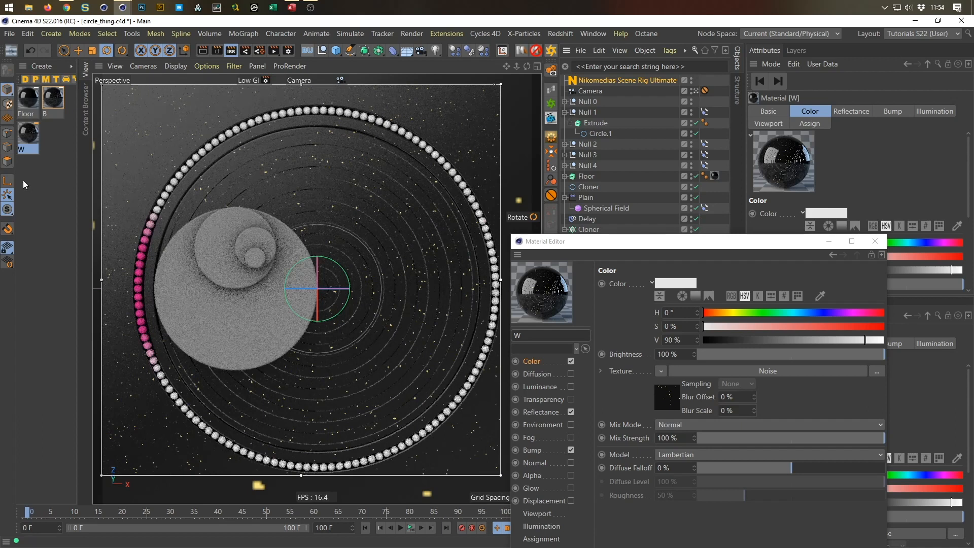
left_click_drag(27, 133, 602, 125)
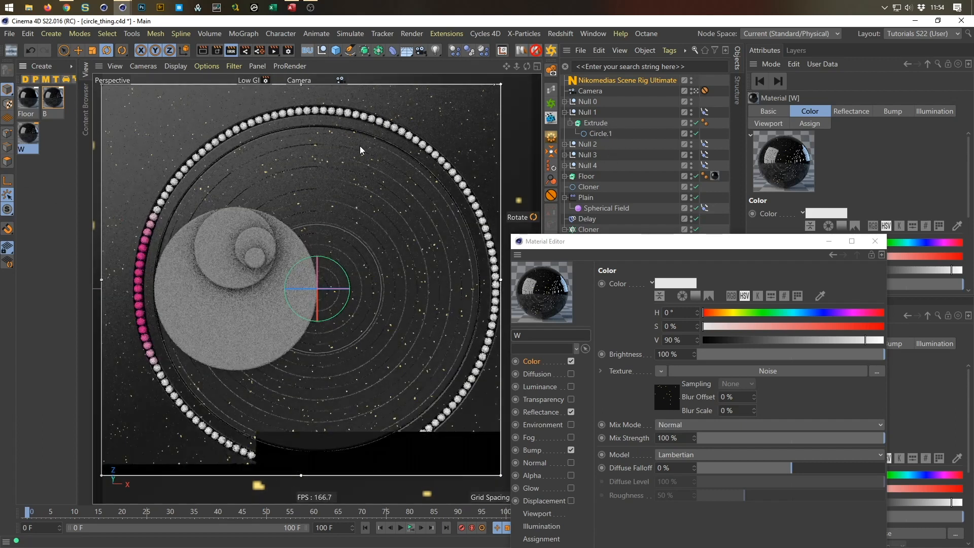
left_click(566, 101)
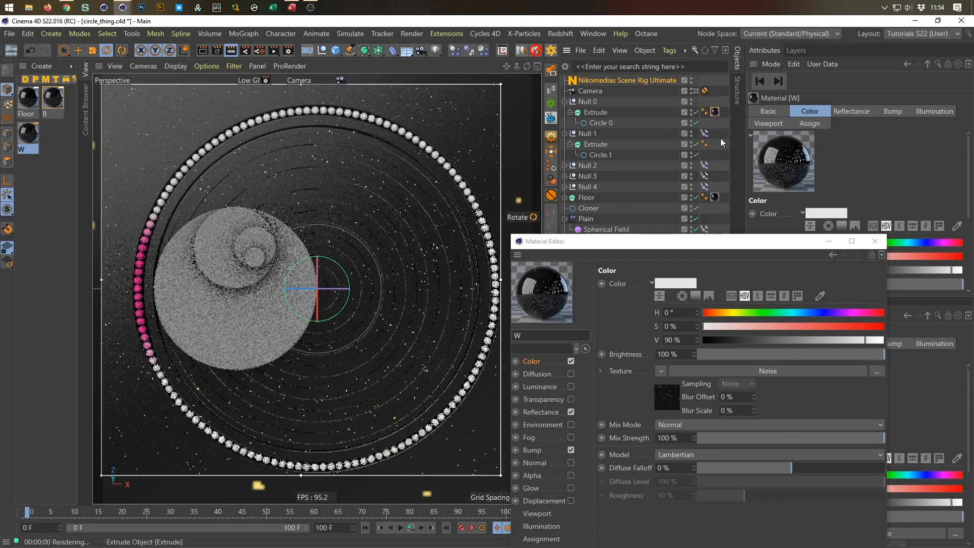
left_click(715, 111)
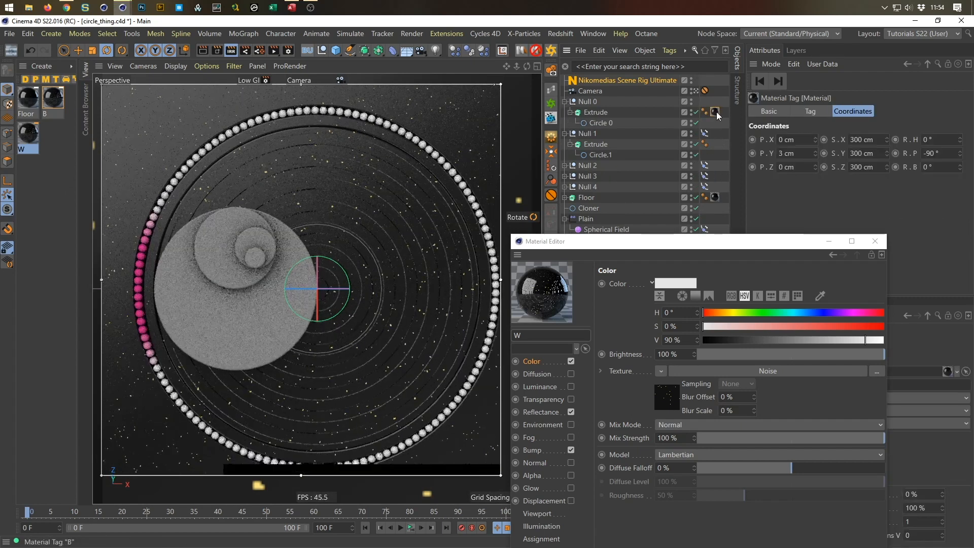
left_click_drag(715, 112, 714, 145, "ctrl")
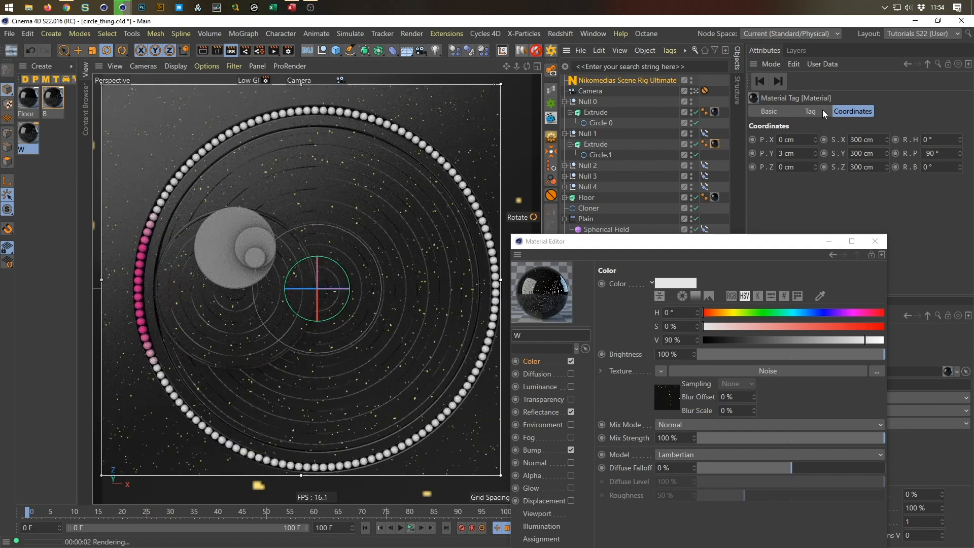
left_click(823, 110)
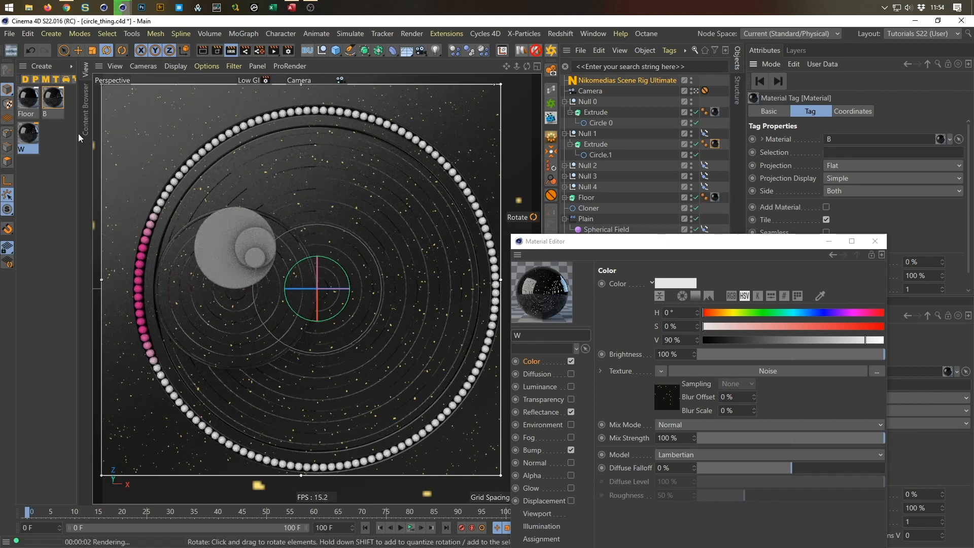
- Save the scene and set Color 1 of the noise shader in material W's Color channel to light grey, with its HSV value at 80%
key("ctrl+s")
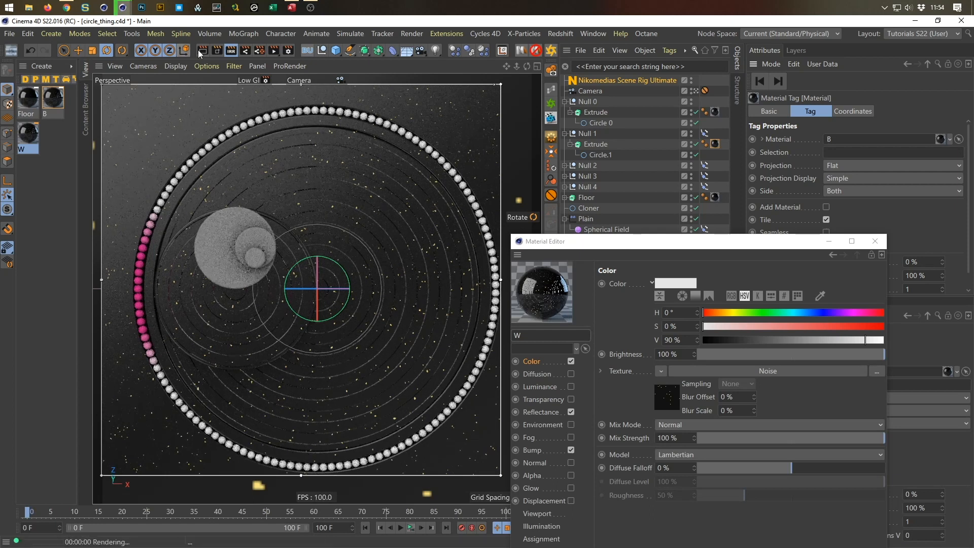
left_click(232, 51)
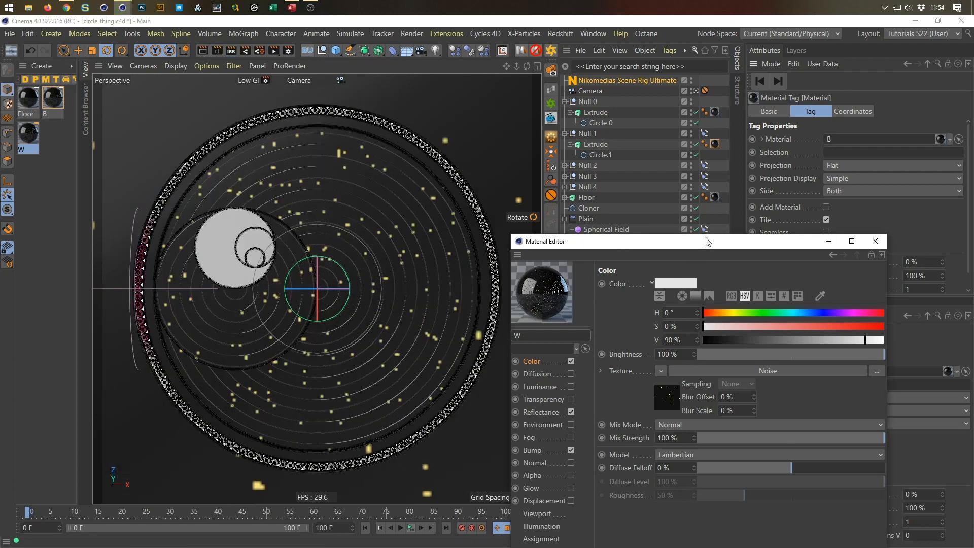
left_click_drag(703, 244, 718, 166)
left_click(688, 323)
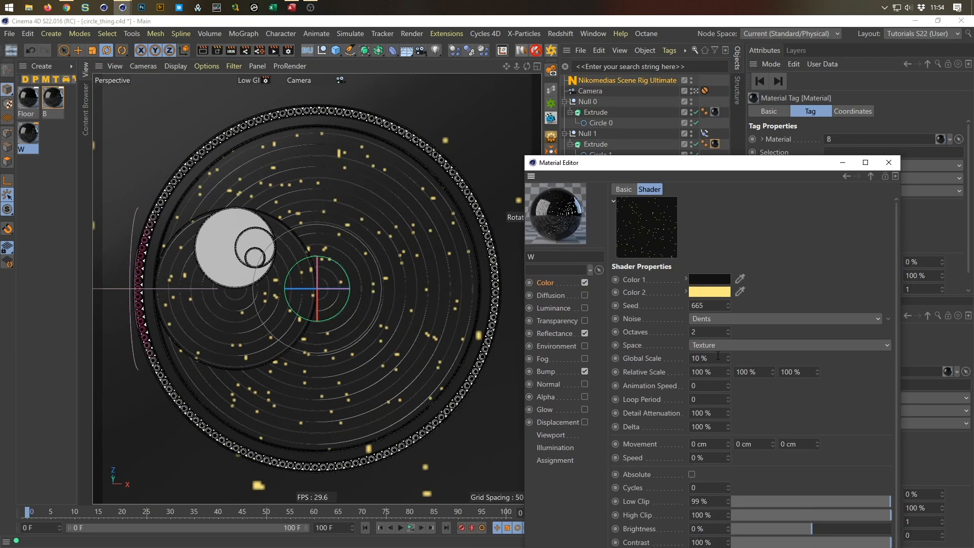
left_click(686, 279)
left_click_drag(802, 336, 859, 346)
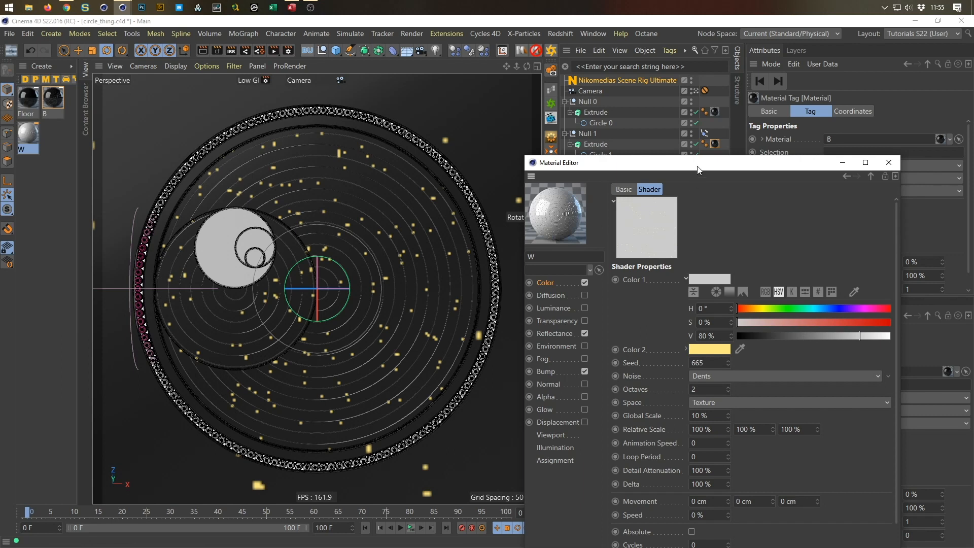
- Replace material B with W in the material tag of the Extrude in Null 1
left_click_drag(702, 164, 718, 198)
left_click_drag(723, 226, 718, 241)
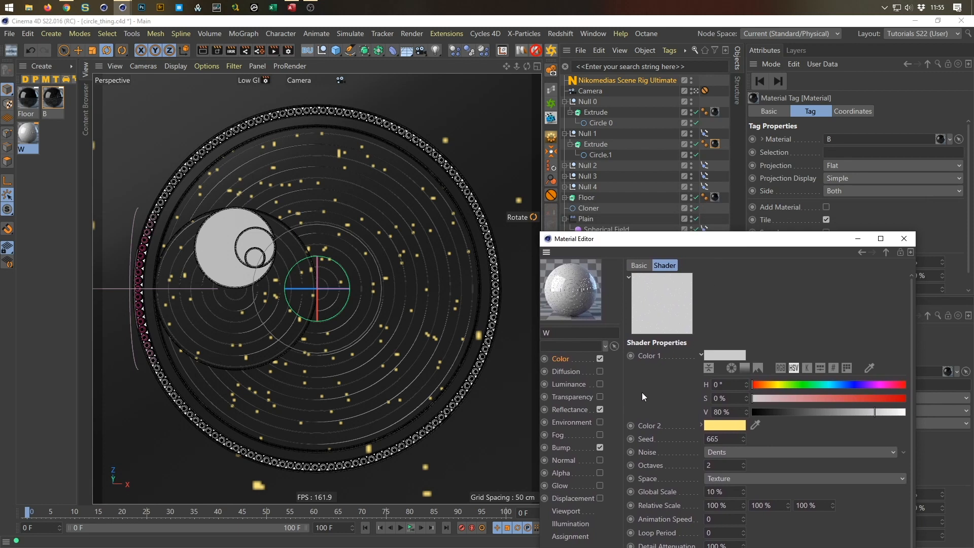
left_click(717, 144)
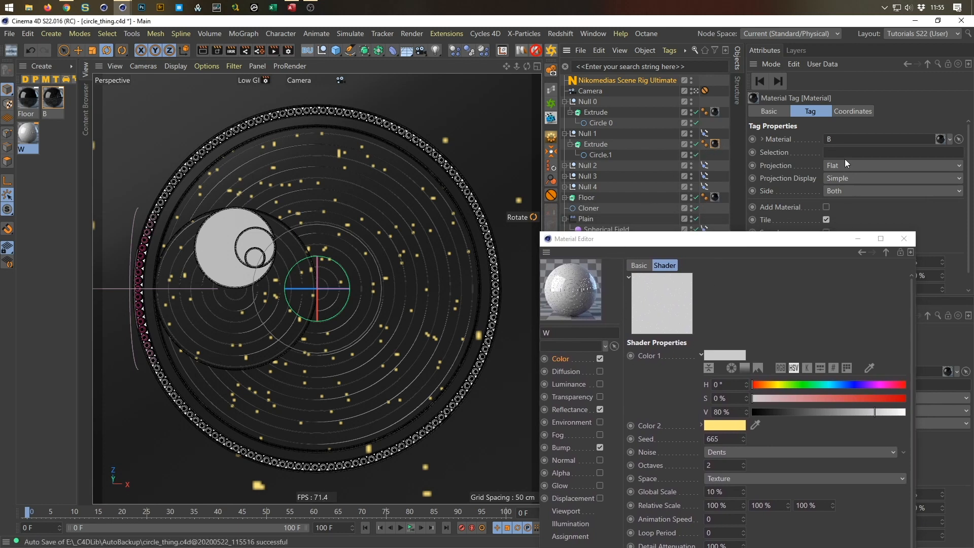
left_click_drag(25, 133, 764, 211)
left_click_drag(723, 142, 717, 145)
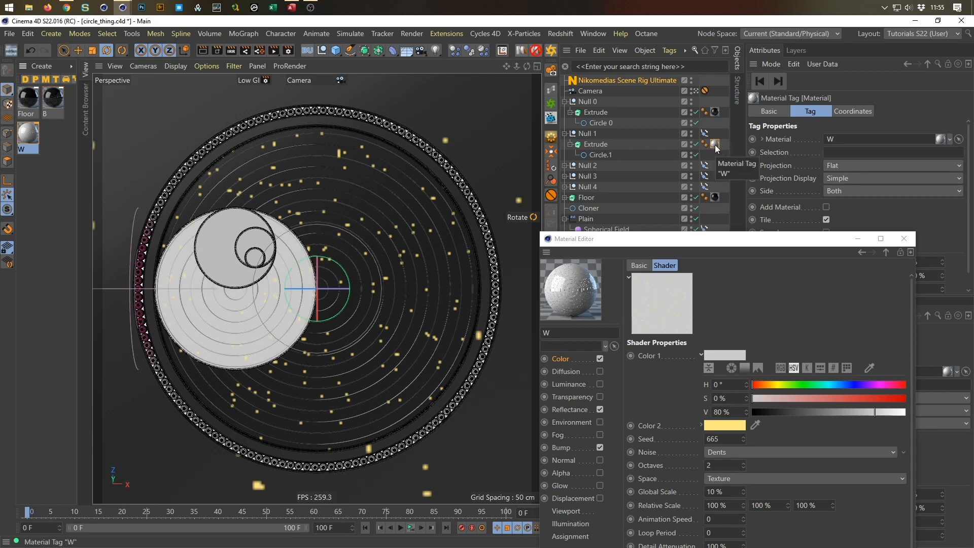
- Turn on the interactive render region and set the HSV value of Color 1 in W's color noise to 73%
left_click(229, 52)
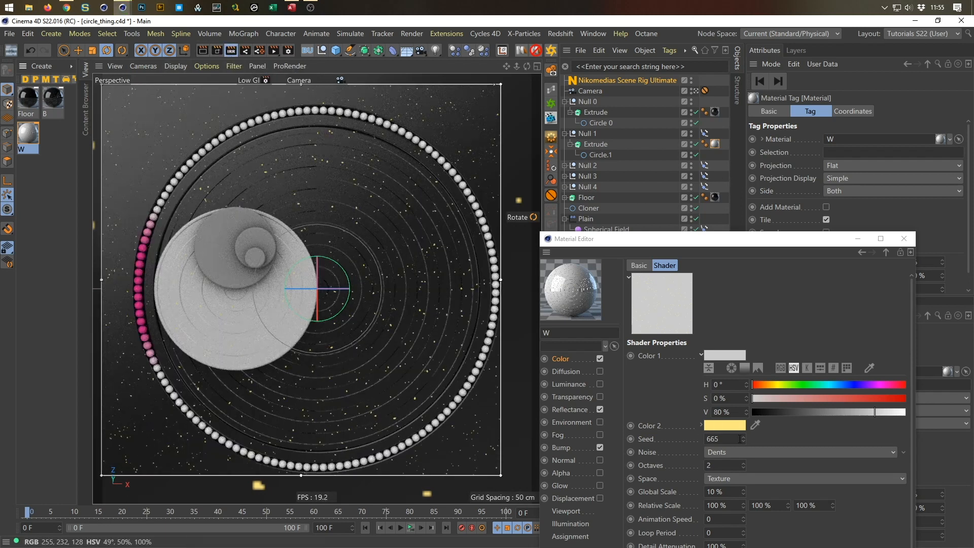
left_click(870, 411)
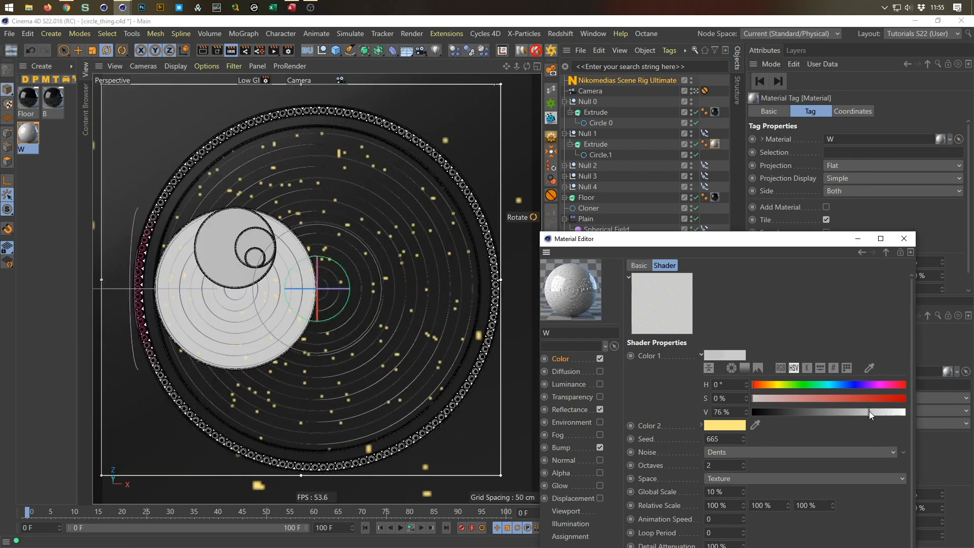
left_click_drag(869, 412, 864, 413)
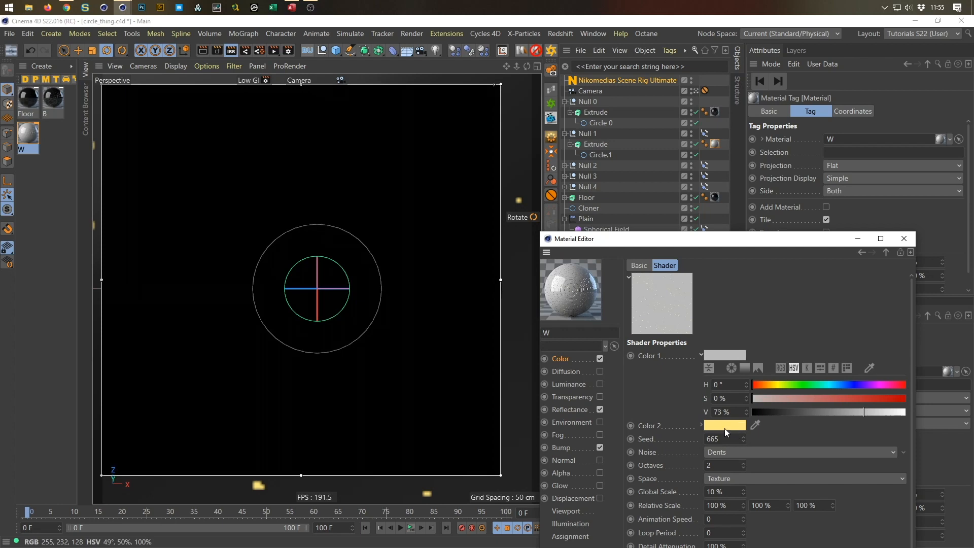
- Make Color 2 of W's color noise a dark gold with 79% saturation and 33% value
left_click(701, 425)
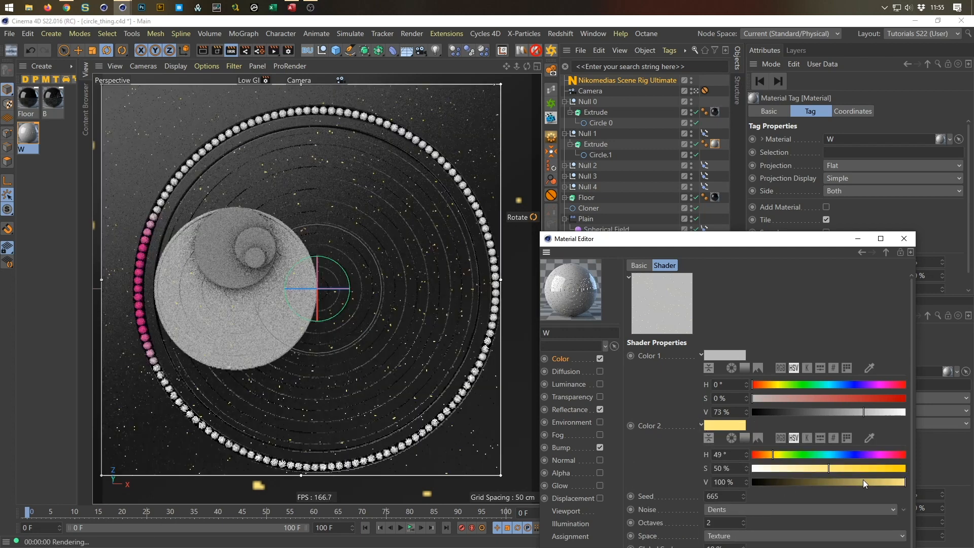
left_click(861, 481)
left_click(873, 467)
left_click_drag(877, 480, 891, 487)
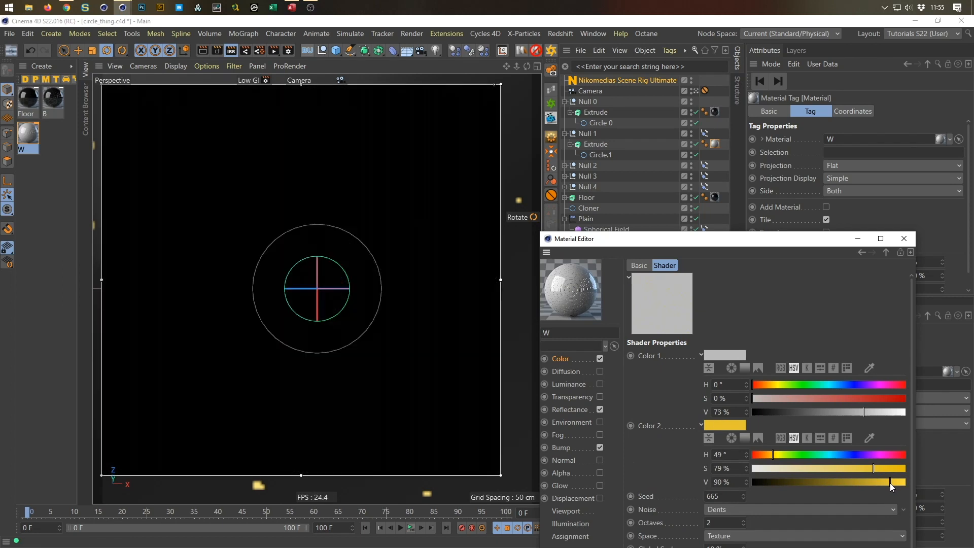
left_click(803, 481)
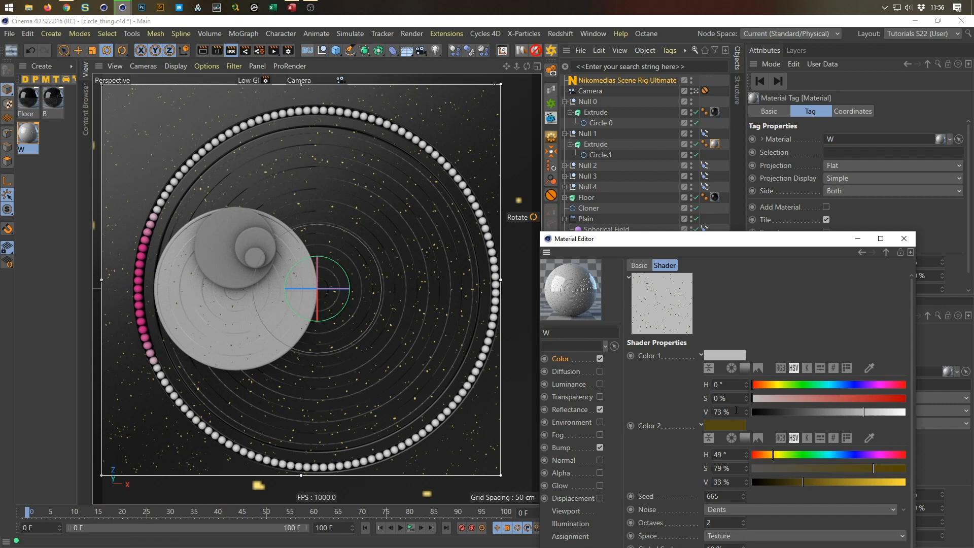
- Set the Low Clip of W's color noise to 59%
left_click_drag(914, 291, 913, 378)
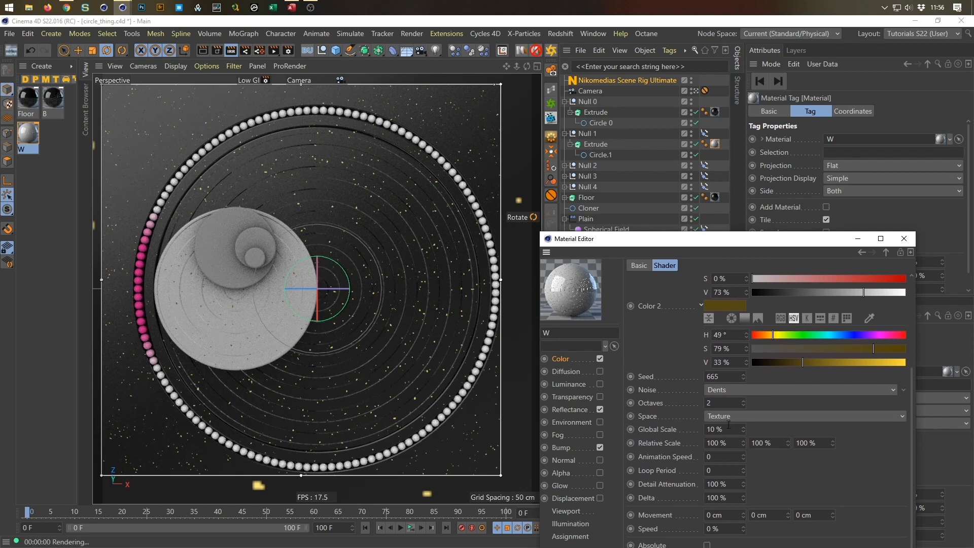
left_click(725, 402)
key("Return")
left_click_drag(835, 246, 843, 91)
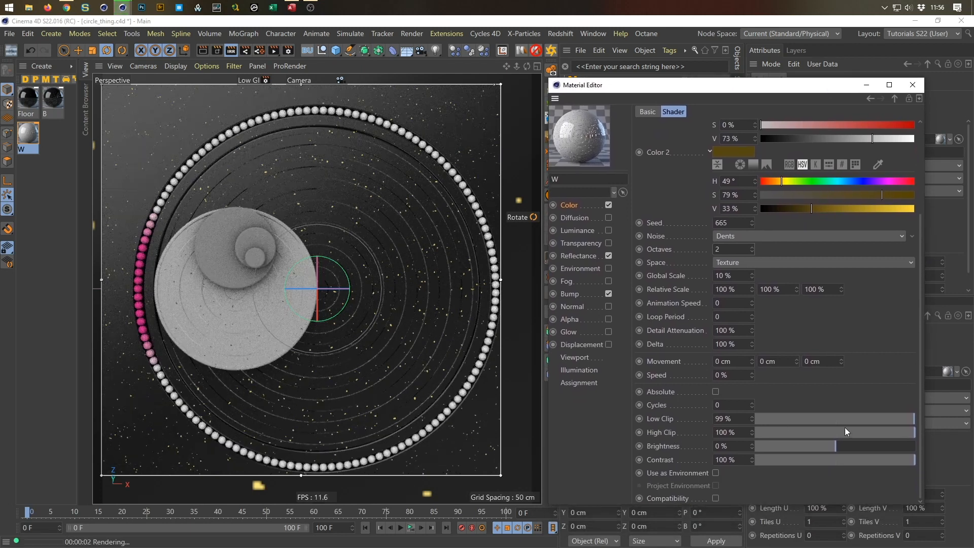
left_click_drag(907, 420, 904, 419)
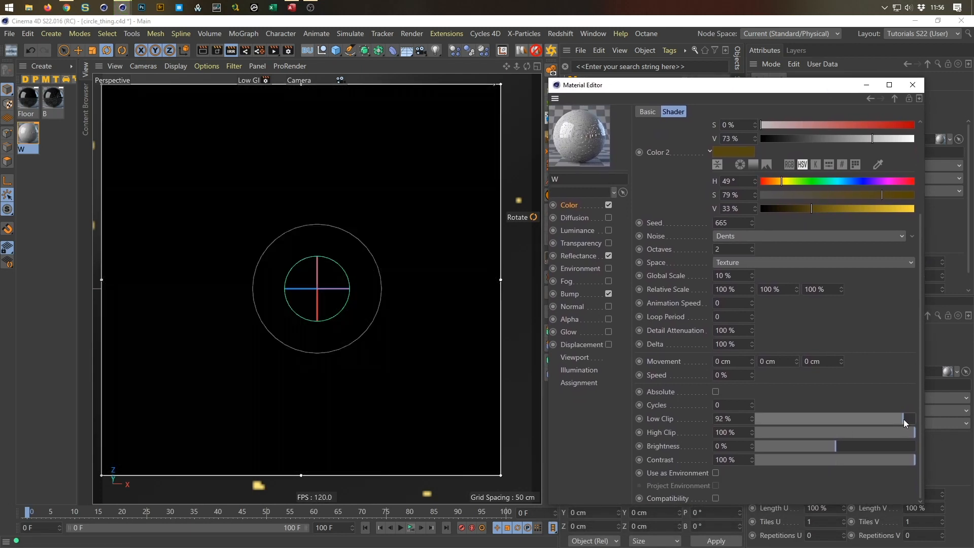
left_click_drag(903, 420, 851, 411)
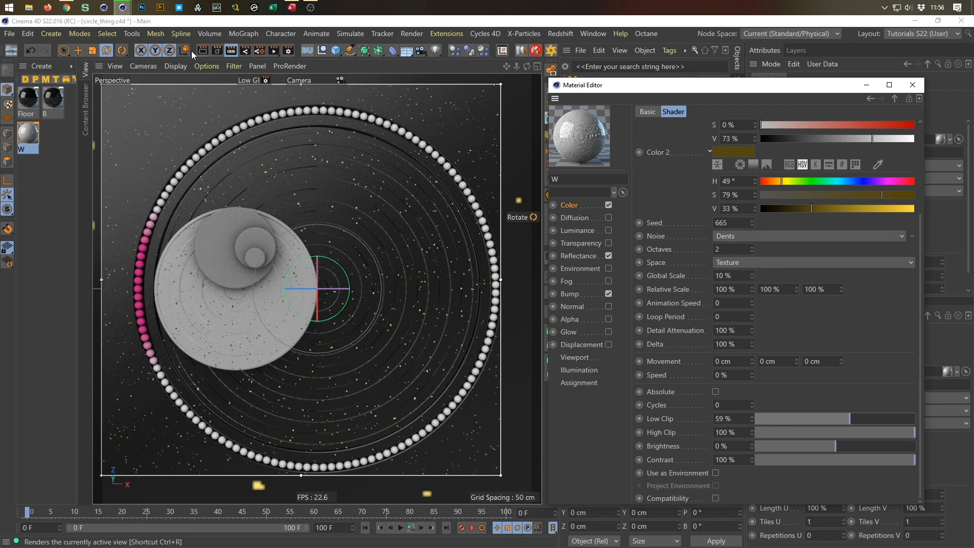
- Turn off the interactive render region and preview the circle animation in the viewport
left_click(231, 50)
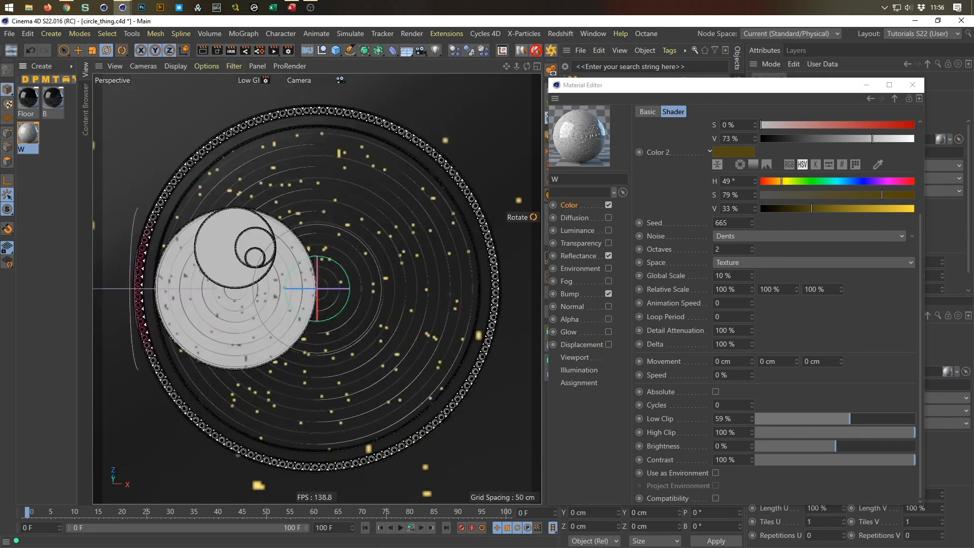
left_click(411, 528)
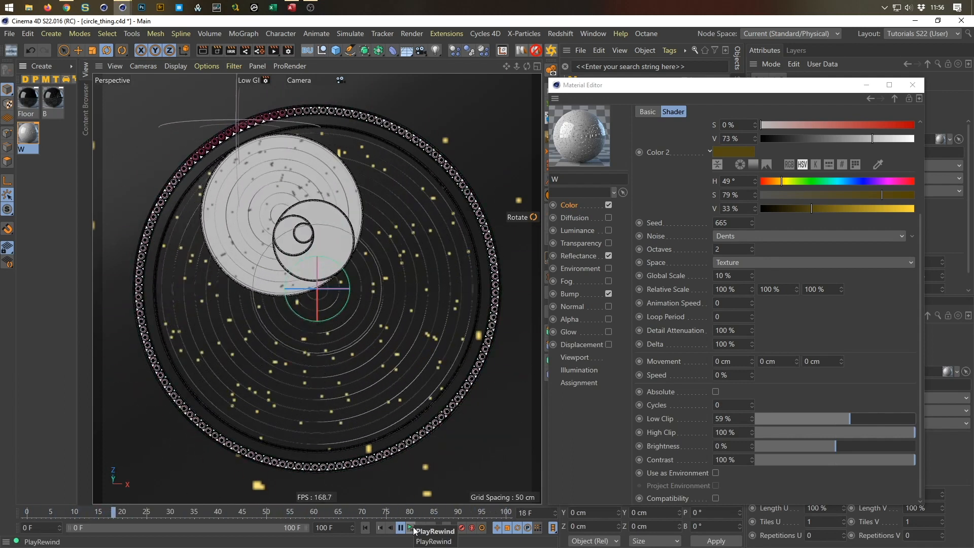
left_click(412, 529)
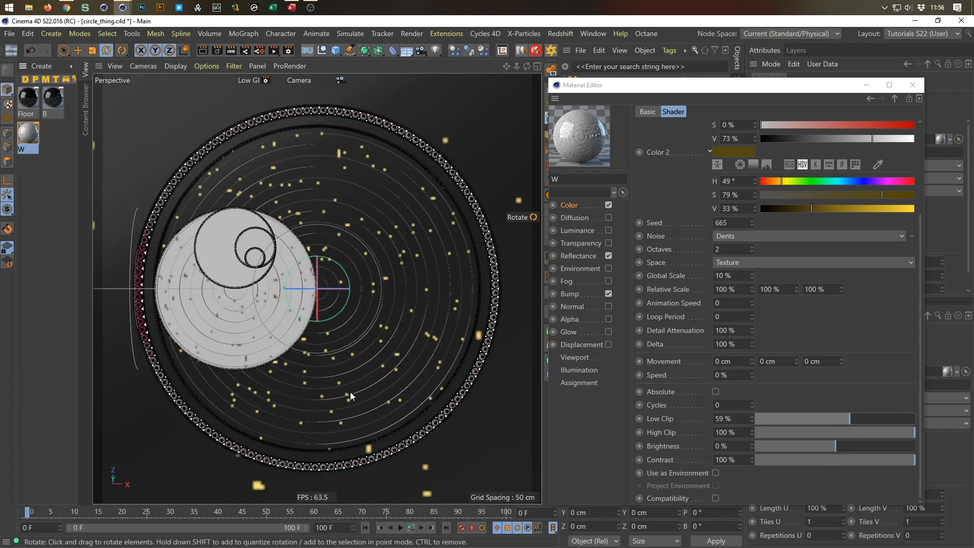
- Examine the Caps and Object settings of the Extrude in Null 0
left_click_drag(660, 84, 650, 310)
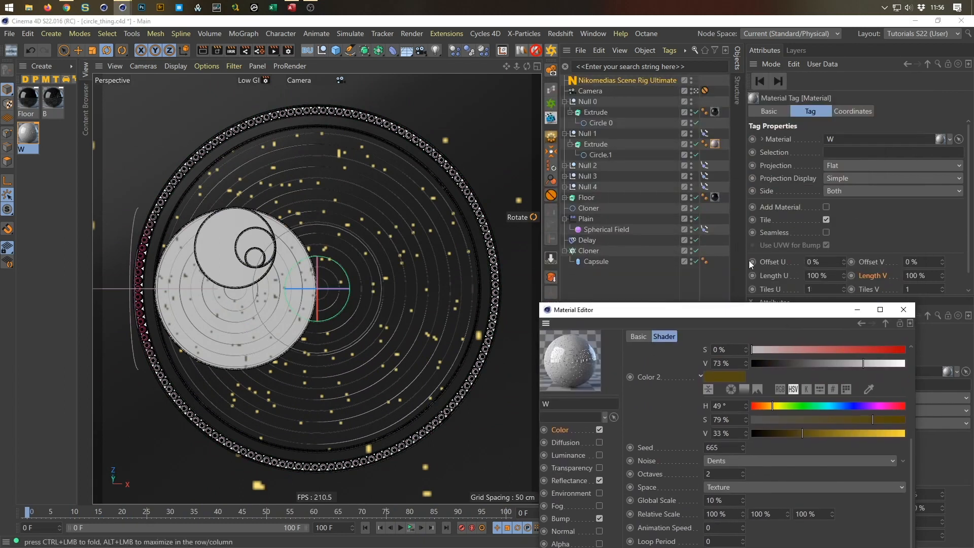
left_click(601, 113)
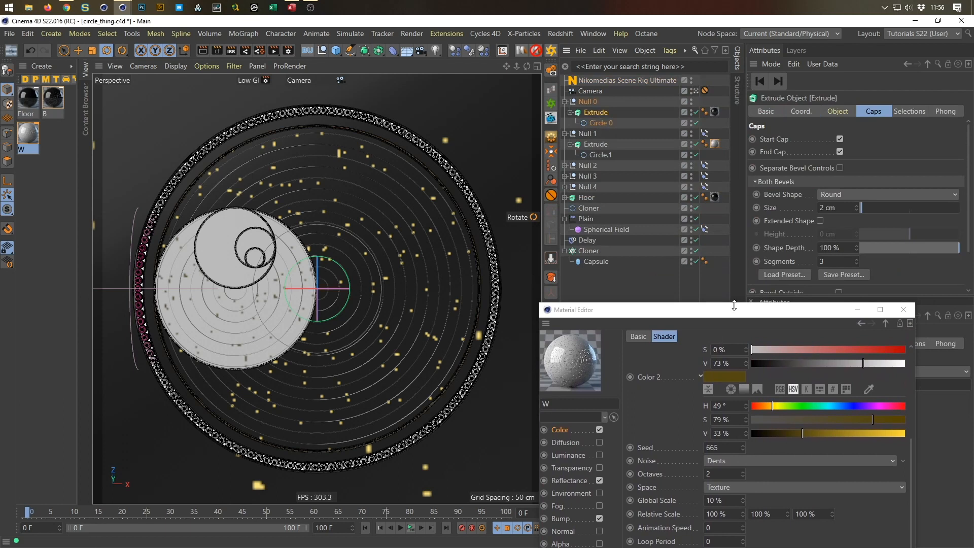
scroll(870, 173, "down", 2)
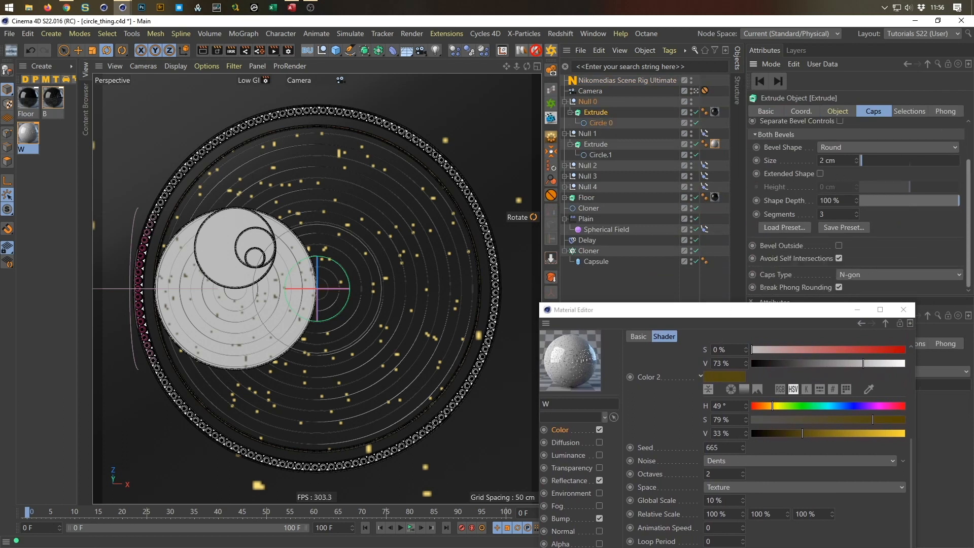
left_click(837, 111)
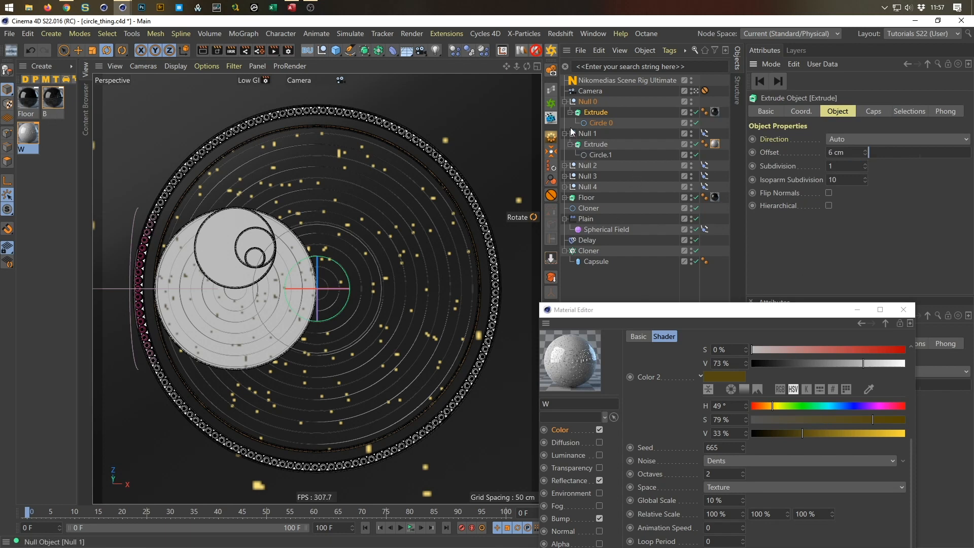
- Copy the W material tag from Null 1's Extrude onto the Extrude in Null 2 and show the copy's coordinates
left_click(565, 101)
left_click(565, 145)
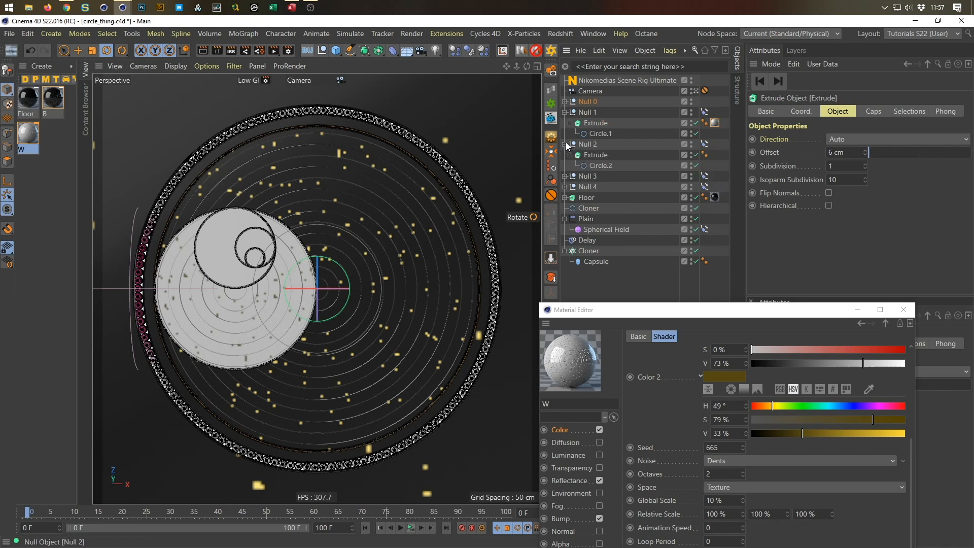
left_click(716, 122)
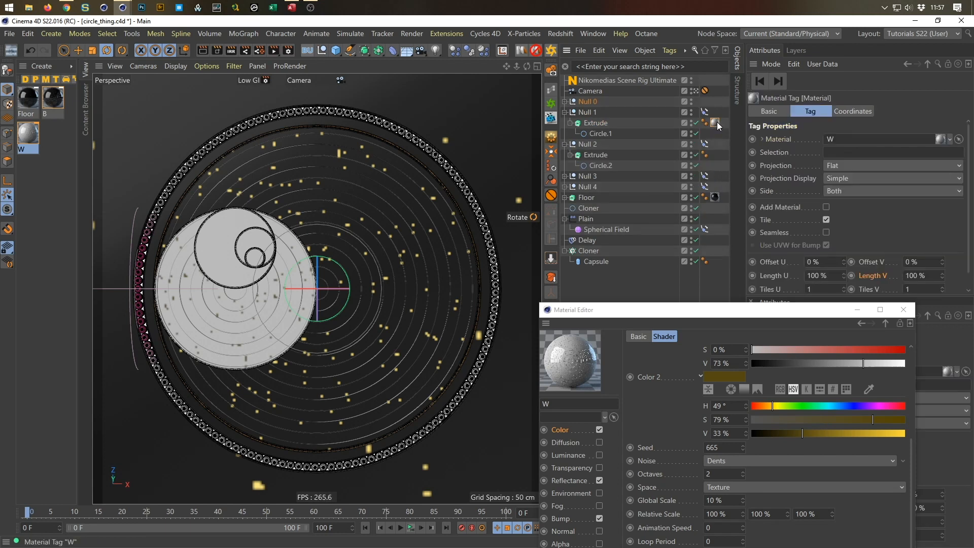
left_click_drag(717, 121, 726, 135)
left_click_drag(716, 156, 715, 155)
left_click(853, 111)
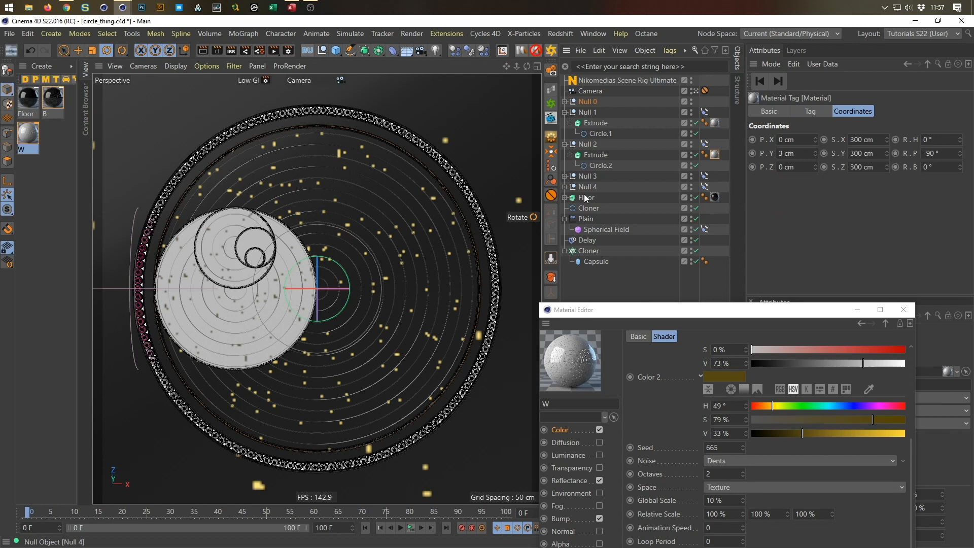
- Switch the material tag on Null 2's Extrude to material B and turn on the interactive render region
left_click_drag(586, 198, 746, 277)
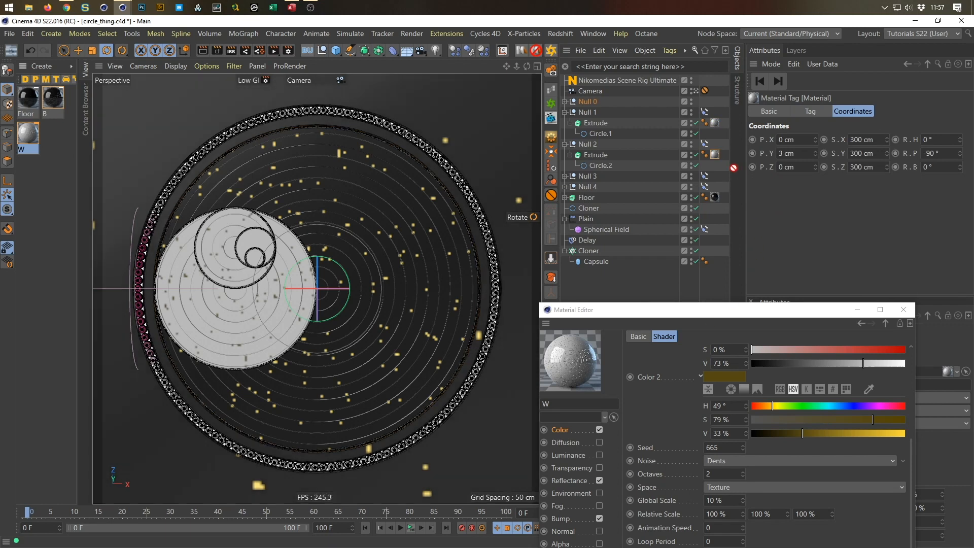
left_click_drag(728, 157, 715, 155)
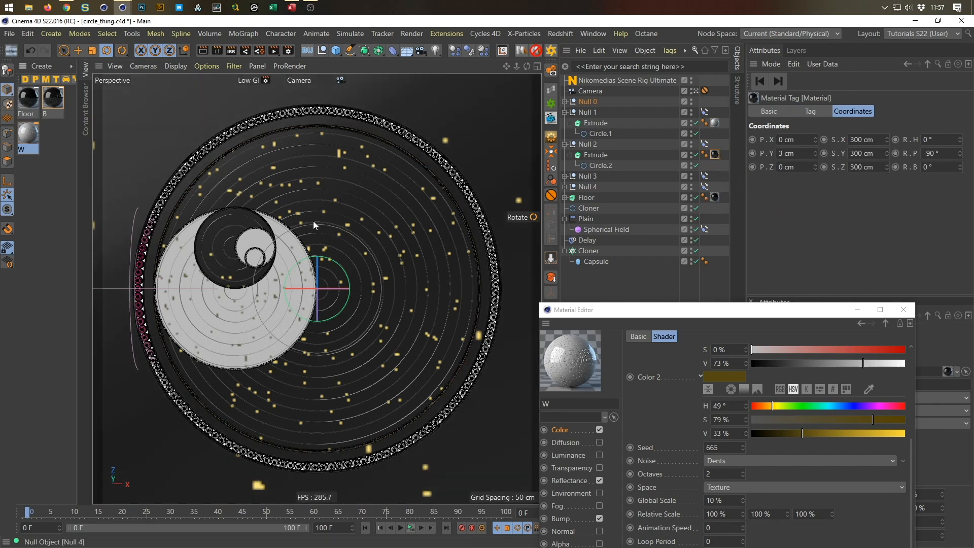
left_click(233, 55)
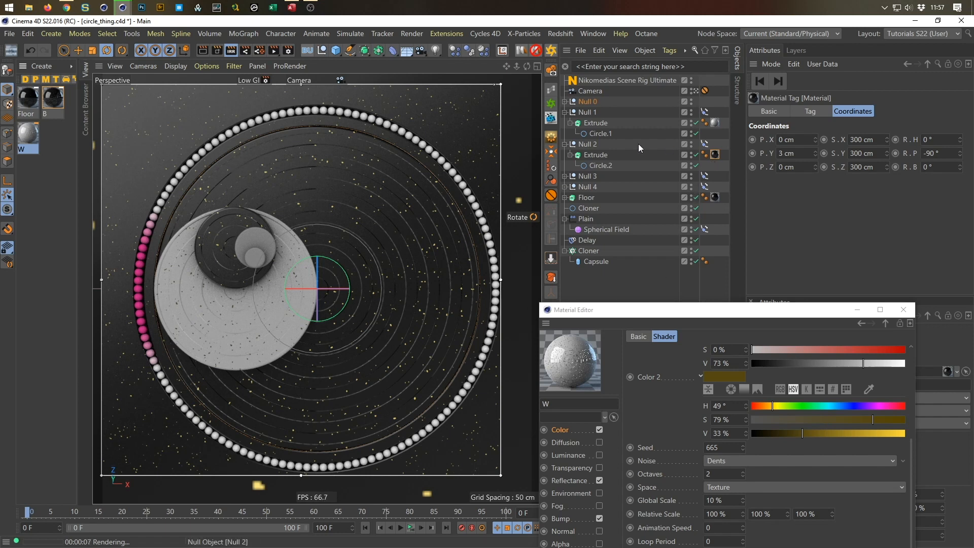
- Copy the W material tag from Null 1's Extrude onto the Extrude in Null 3
left_click(565, 145)
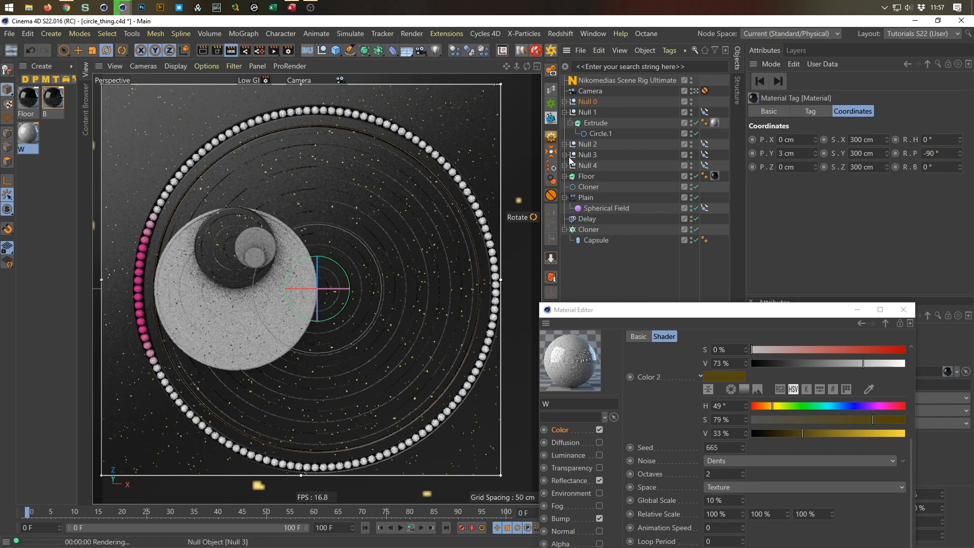
left_click(565, 155)
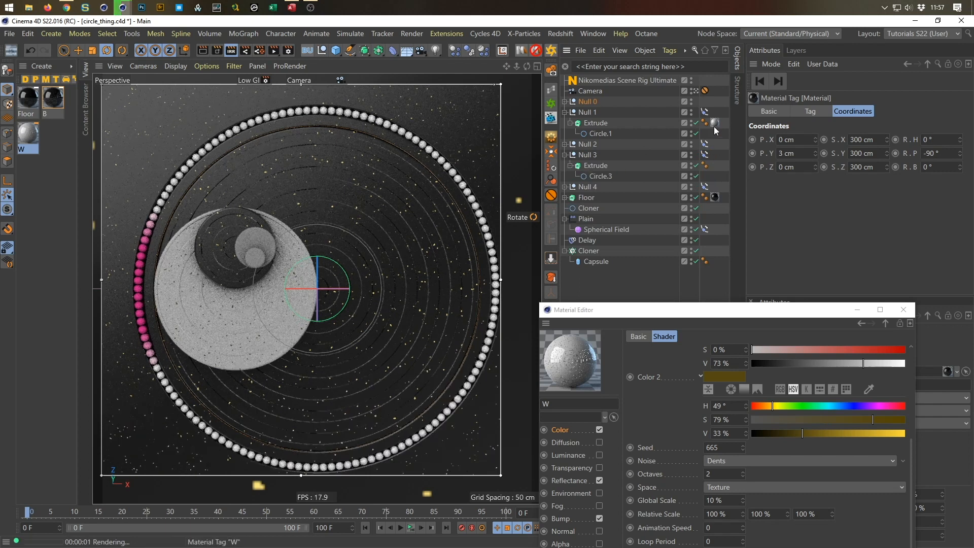
left_click_drag(719, 127, 717, 170, "ctrl")
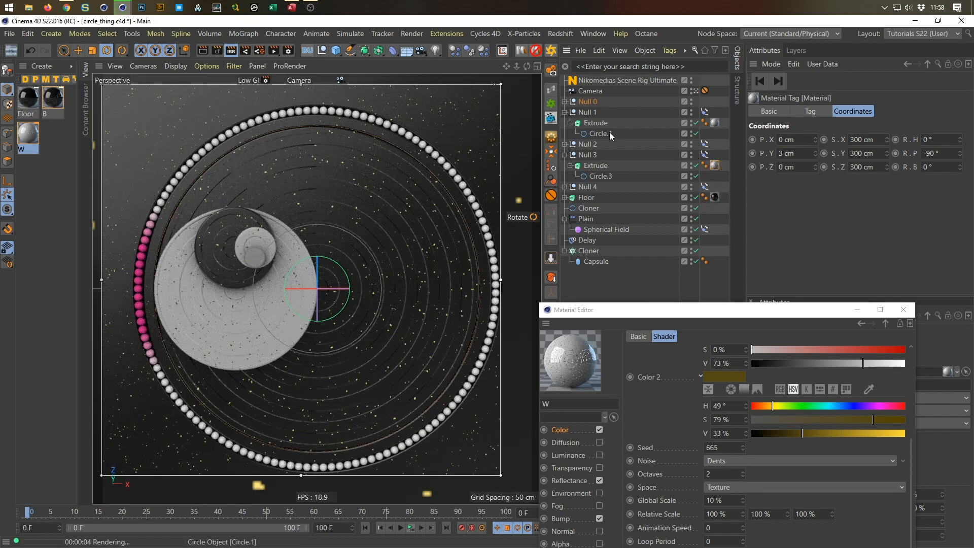
- Copy the B material tag from Null 2's Extrude onto the Extrude in Null 4
left_click(565, 113)
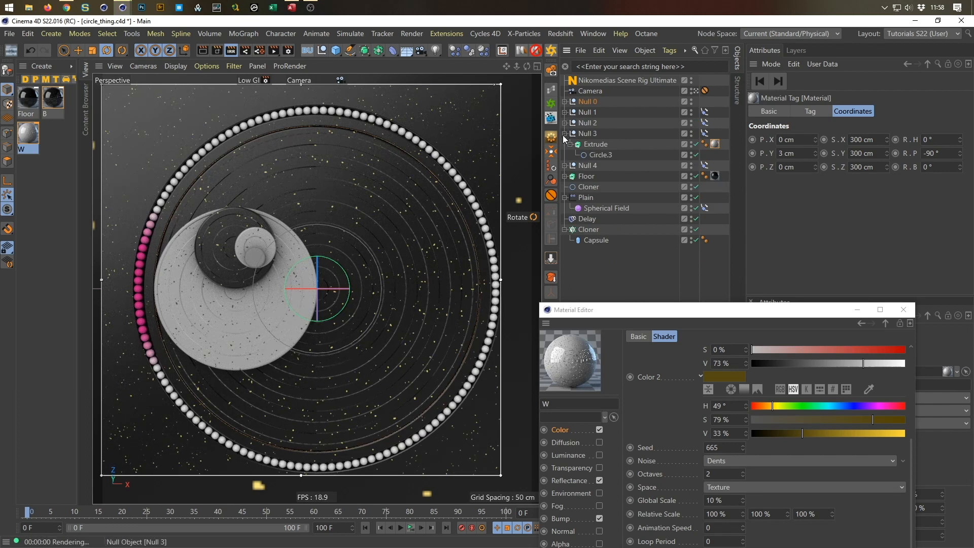
left_click(565, 133)
left_click(564, 122)
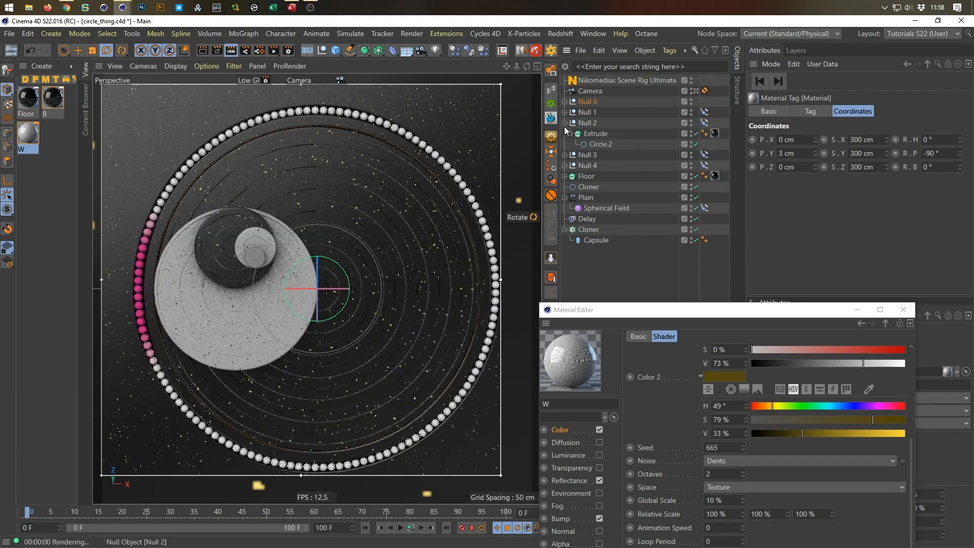
left_click(565, 166)
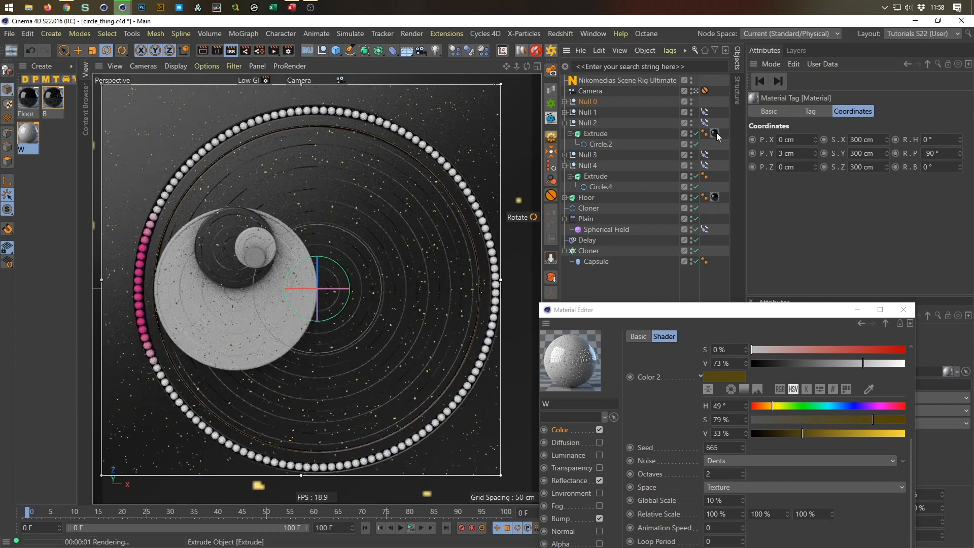
left_click_drag(715, 178, 715, 176)
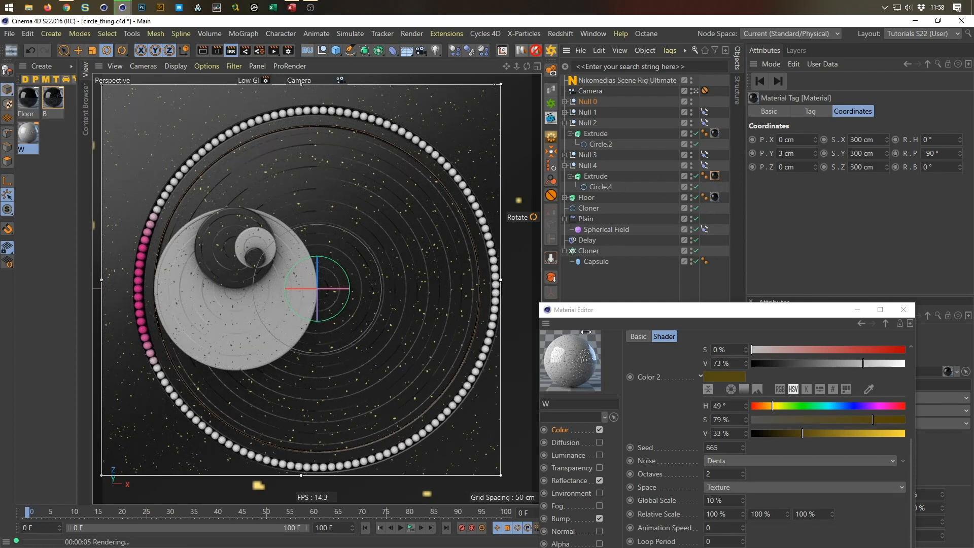
- Set the seed of material B's color noise shader to 669
left_click_drag(675, 309, 669, 223)
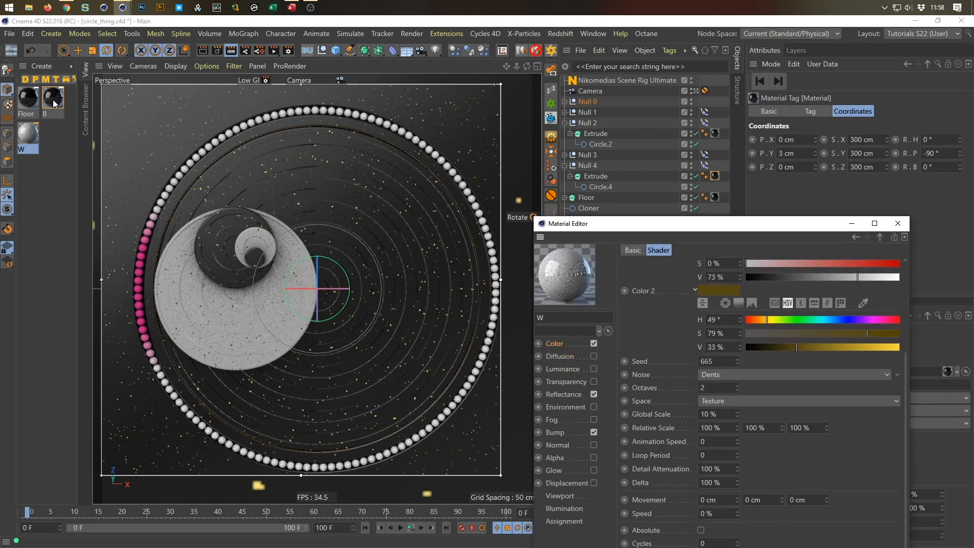
left_click(54, 102)
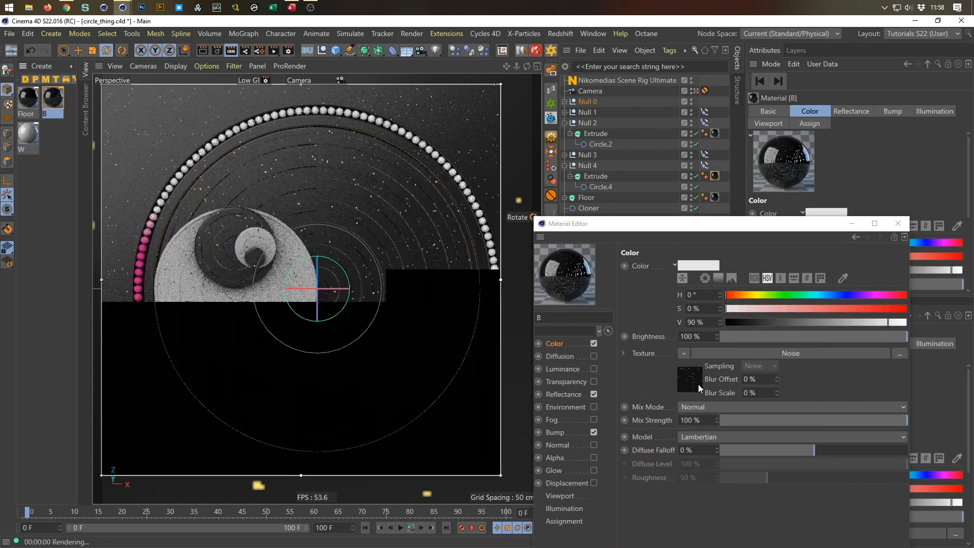
left_click(698, 385)
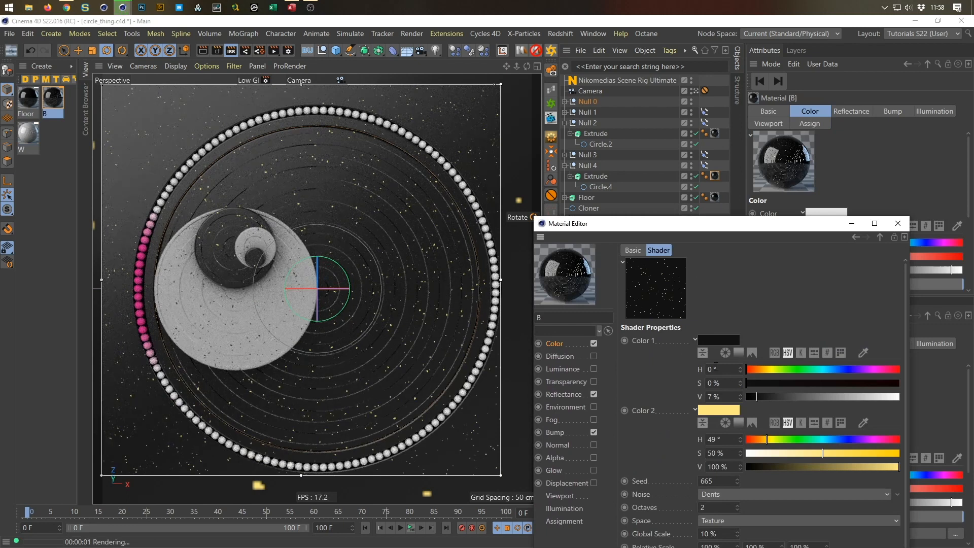
left_click(694, 340)
left_click(693, 353)
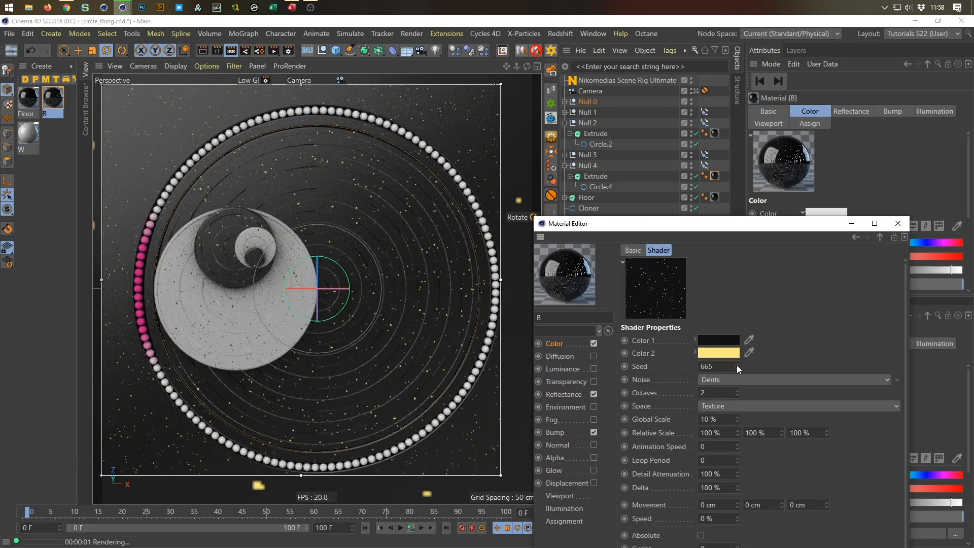
left_click(736, 364)
left_click(737, 364)
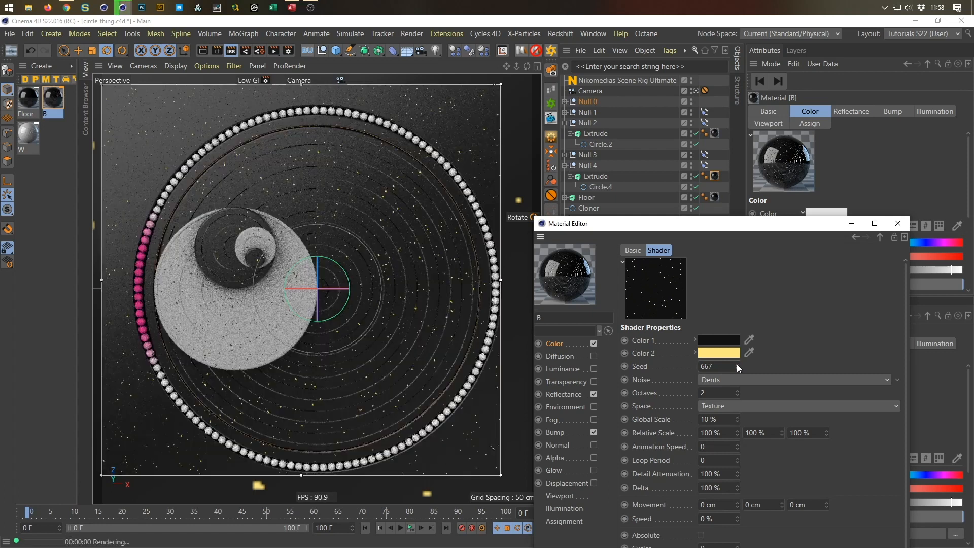
left_click(737, 364)
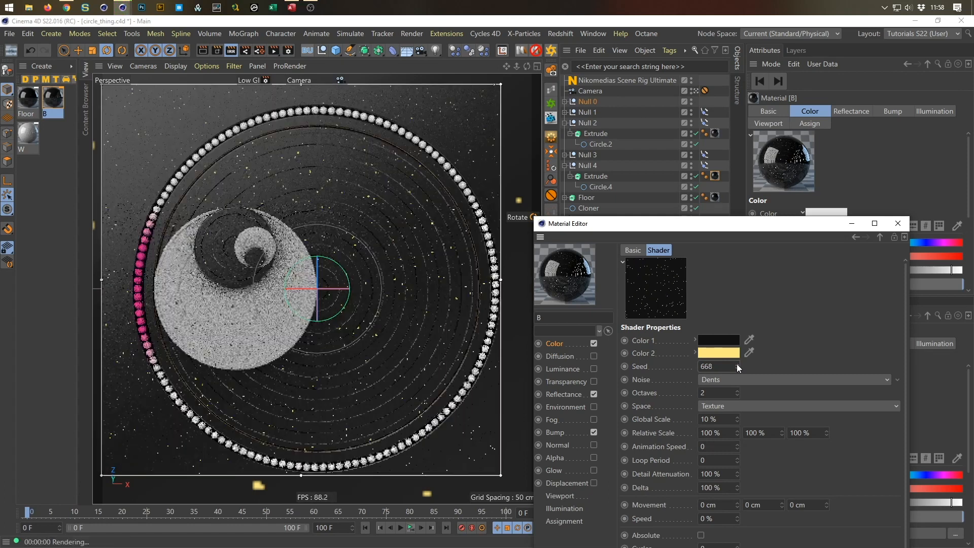
left_click(736, 364)
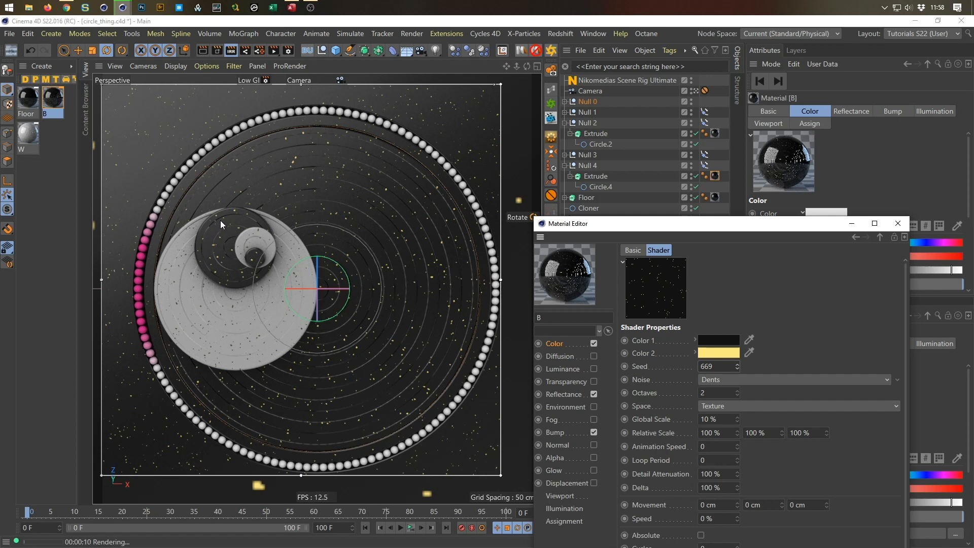
left_click_drag(607, 224, 602, 320)
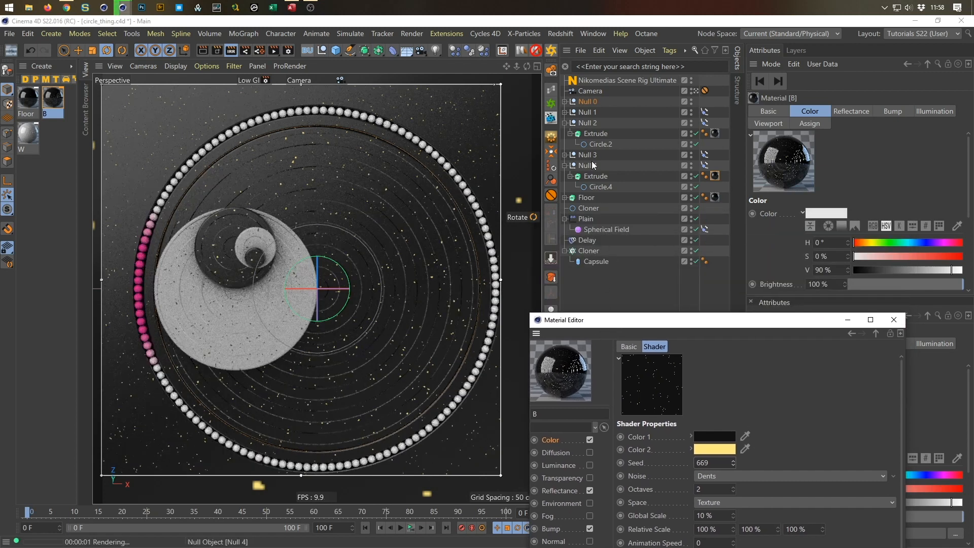
- Set the X, Y and Z scale of the material tag on Null 2's Extrude to 200 cm
left_click(715, 133)
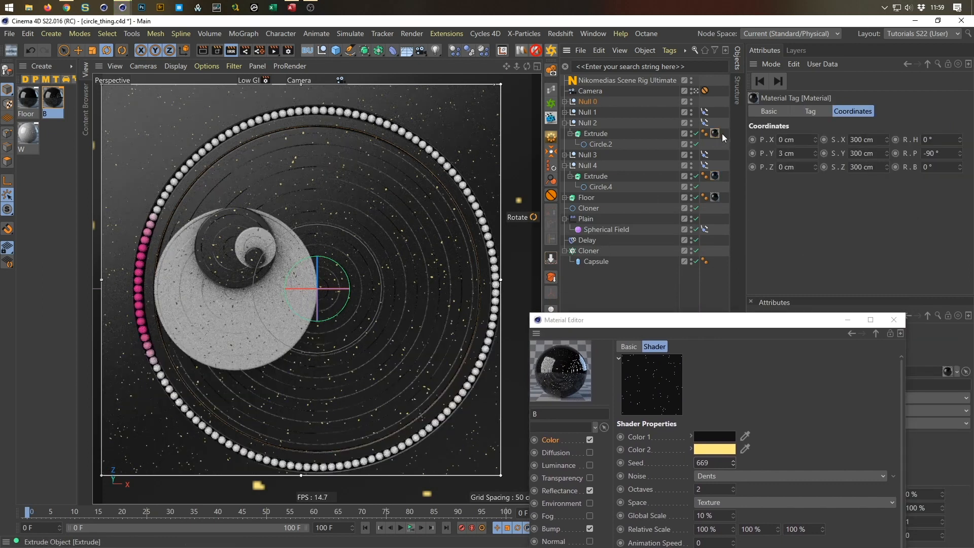
double_click(859, 139)
type("200")
key("Tab")
type("200")
key("Tab")
type("200")
key("Return")
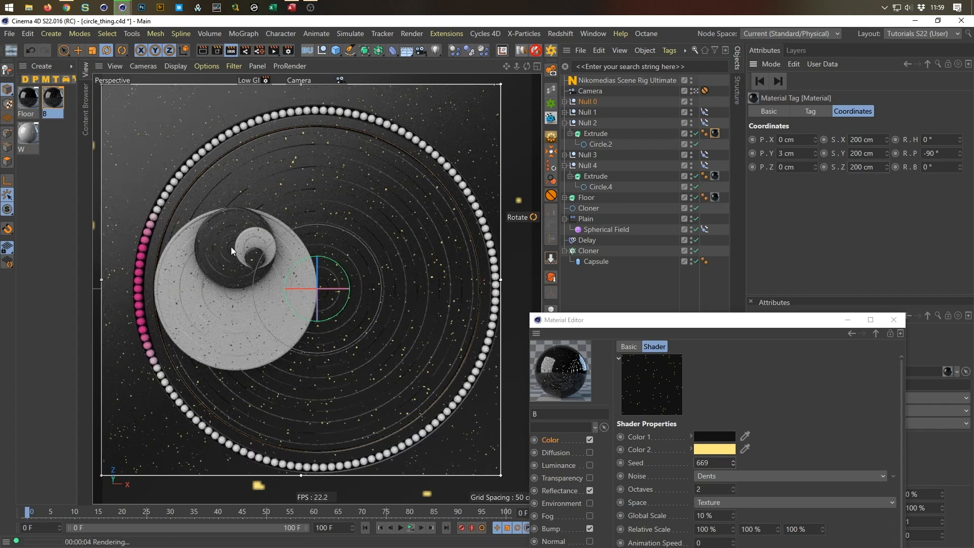
- Set the X, Y and Z scale of the W material tag on Null 3's Extrude to 200 cm
left_click(564, 125)
left_click(564, 133)
left_click(714, 143)
double_click(882, 140)
type("200")
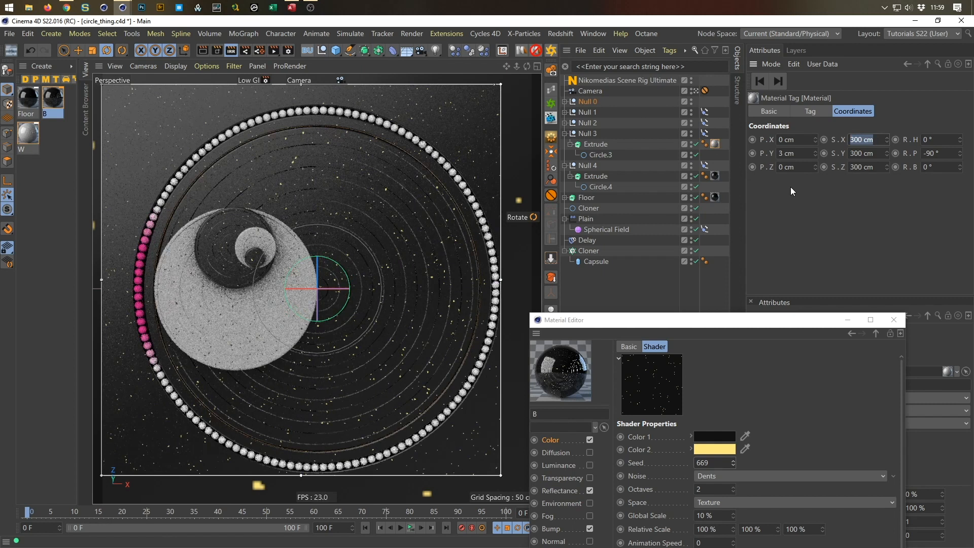
key("Tab")
type("2002")
key("Tab")
type("200")
key("shift+Tab")
type("200")
key("Return")
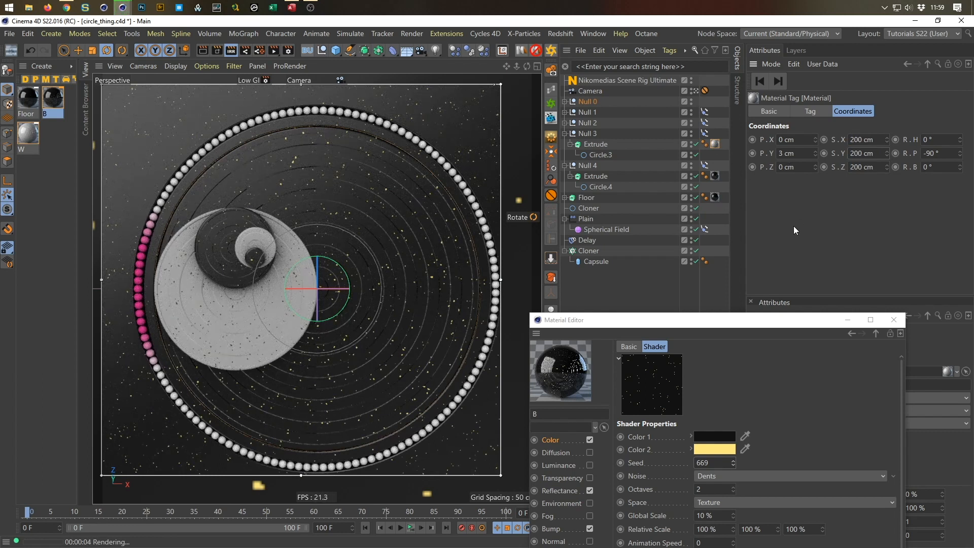
- Set the X, Y and Z scale of the material tag on Null 4's Extrude to 100 cm, and save the scene
left_click(565, 134)
left_click(716, 152)
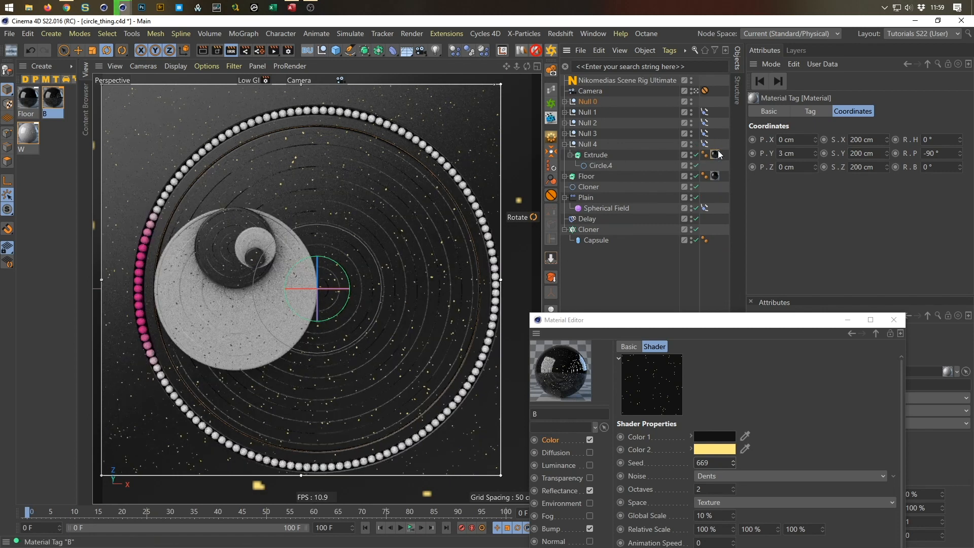
left_click_drag(877, 141, 794, 177)
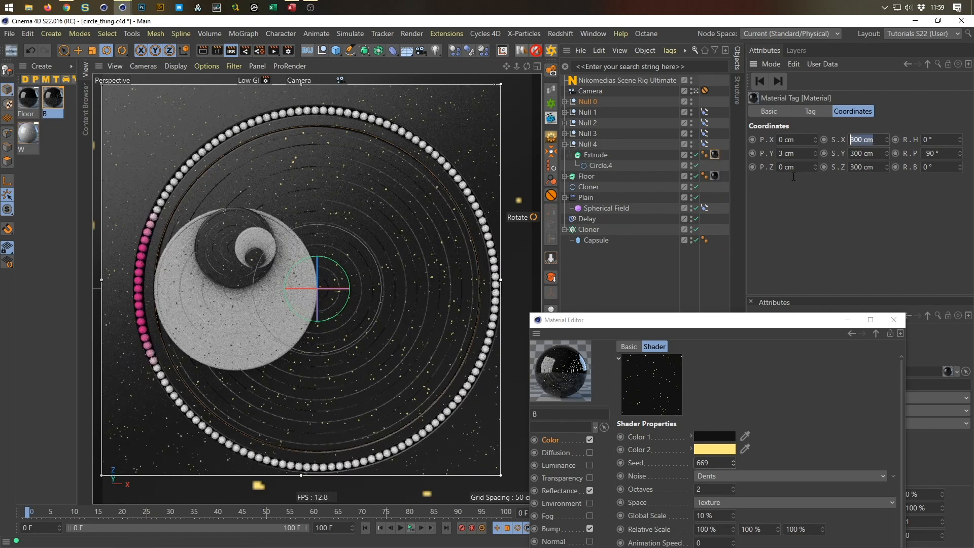
type("100")
key("Tab")
type("100")
key("Tab")
type("100")
key("Return")
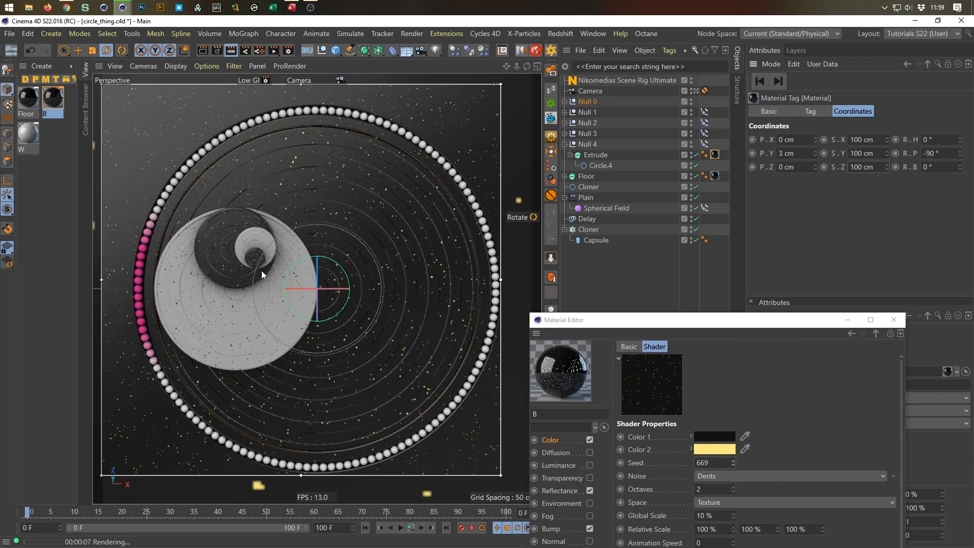
key("ctrl+s")
left_click(893, 320)
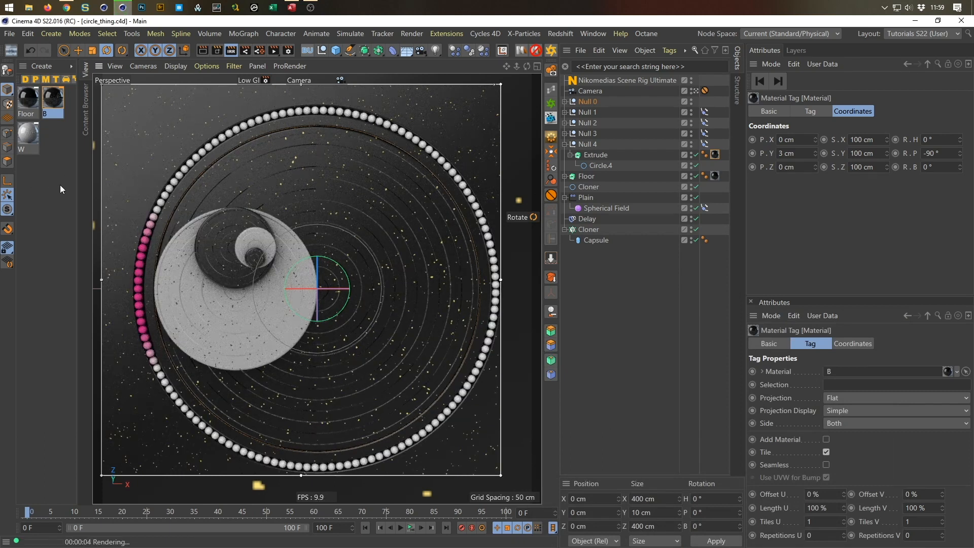
- Create a new material and name it Clones
double_click(47, 197)
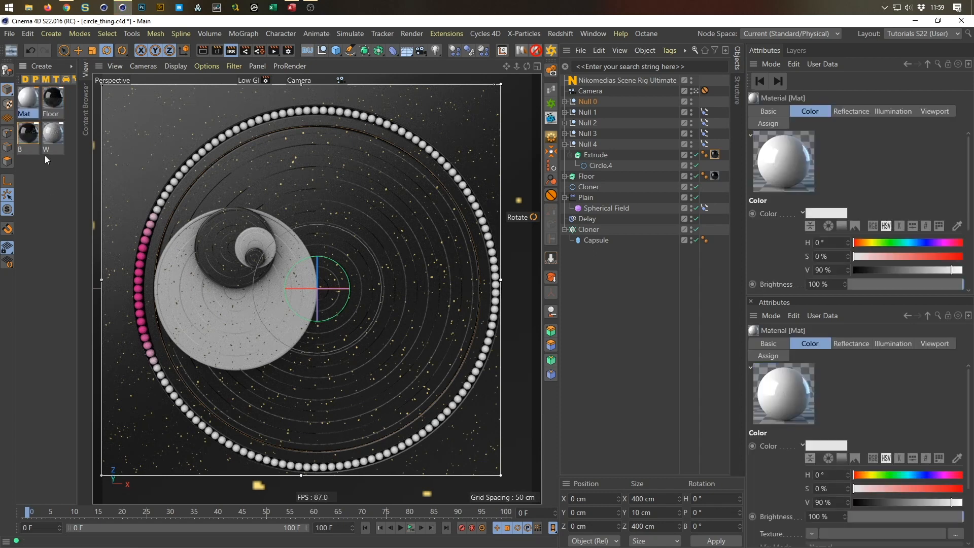
double_click(29, 97)
type("Clon")
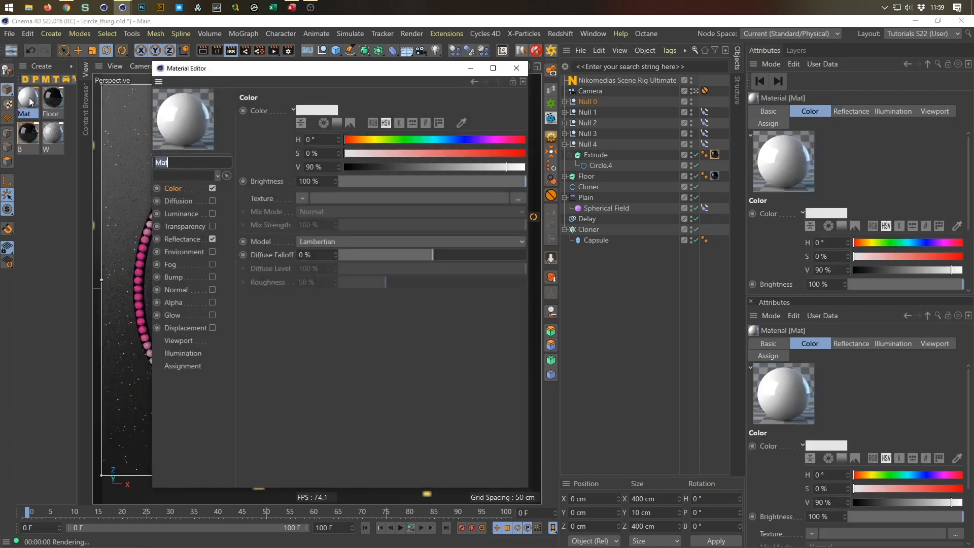
type("es")
key("Return")
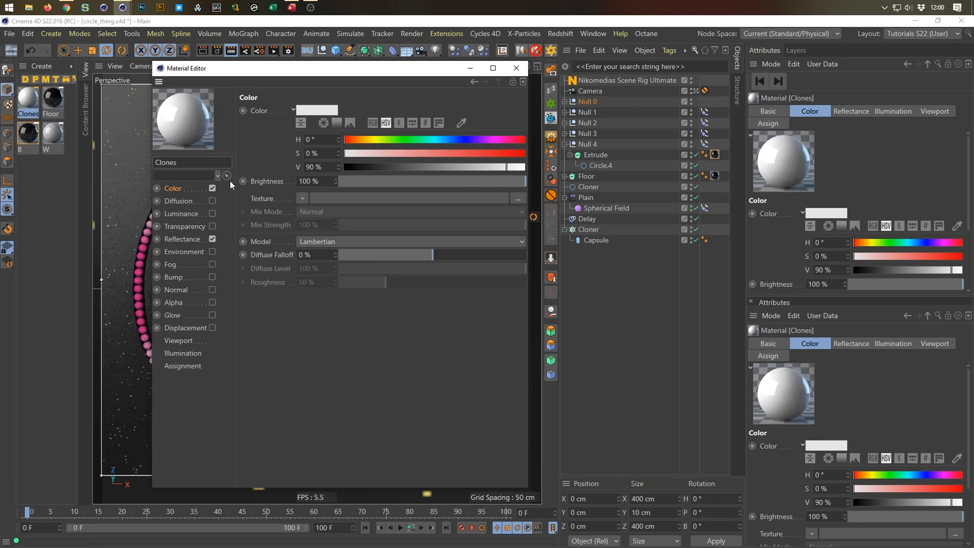
- Disable the Clones material's Color channel and set its reflection layer's Fresnel to Conductor with the Gold preset
left_click(212, 188)
left_click(183, 239)
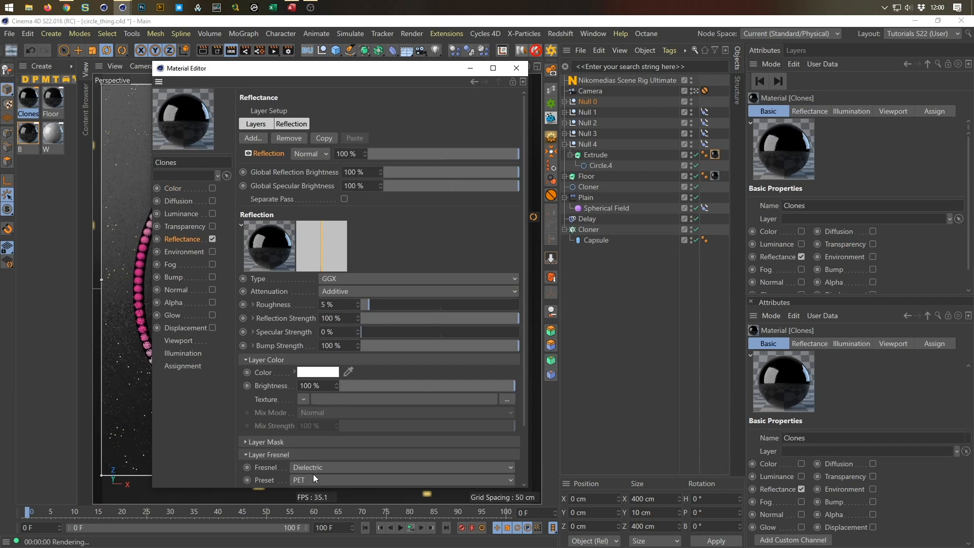
left_click(321, 468)
left_click(321, 507)
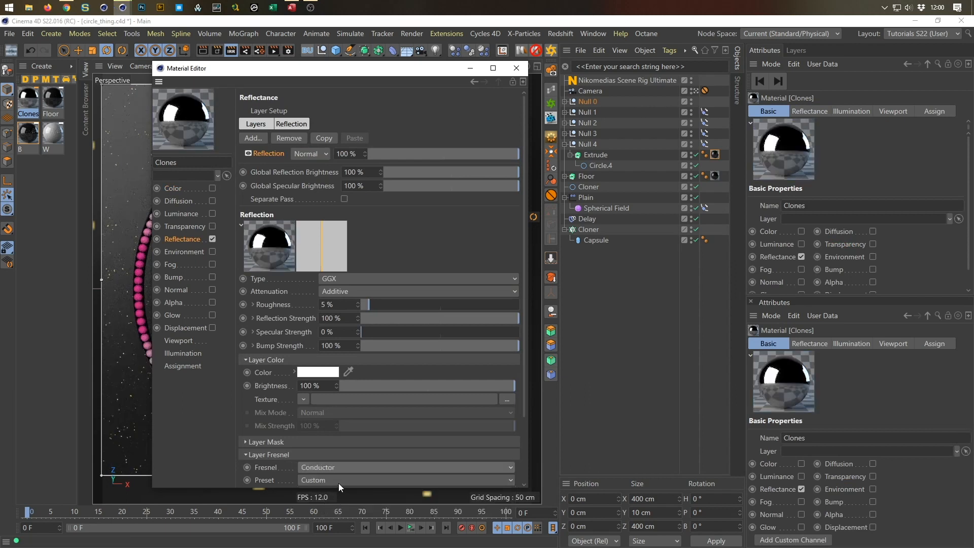
left_click(339, 481)
left_click(371, 205)
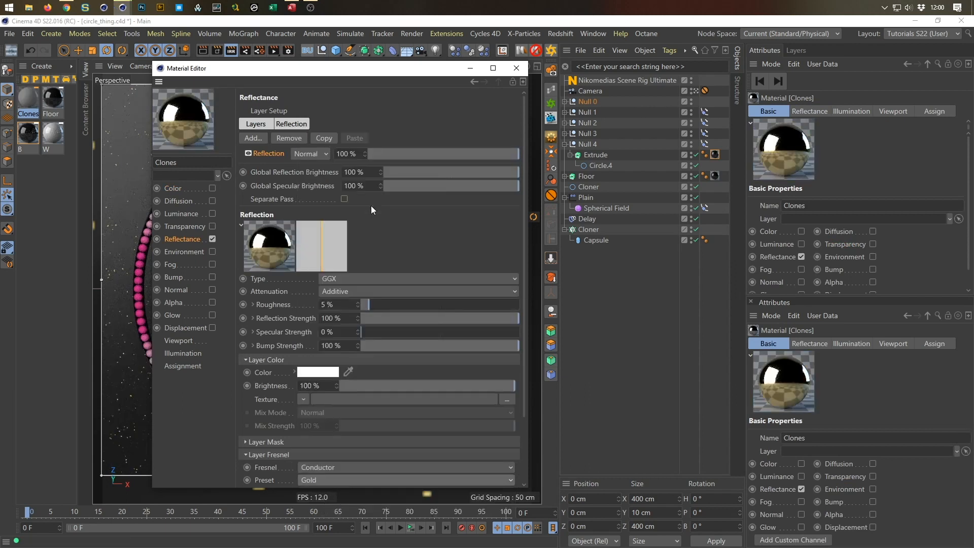
- Set the Clones material's reflection roughness to 10% and apply the material to the Cloner containing the Capsule
left_click_drag(340, 305, 279, 329)
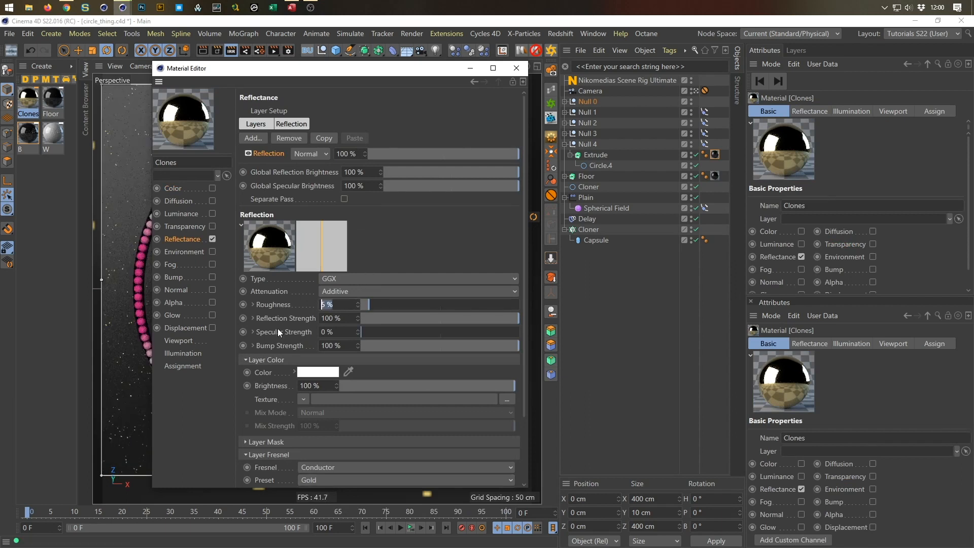
type("10")
key("Return")
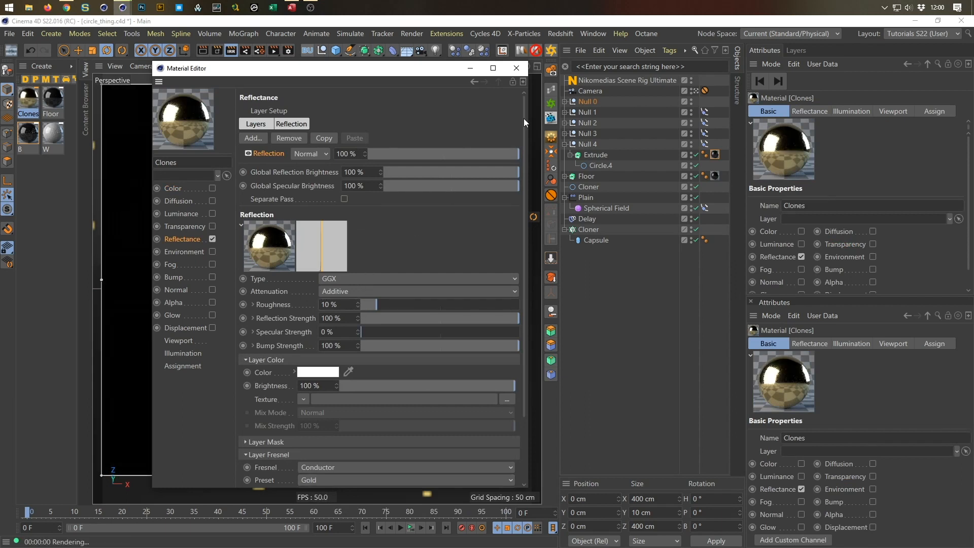
left_click(521, 69)
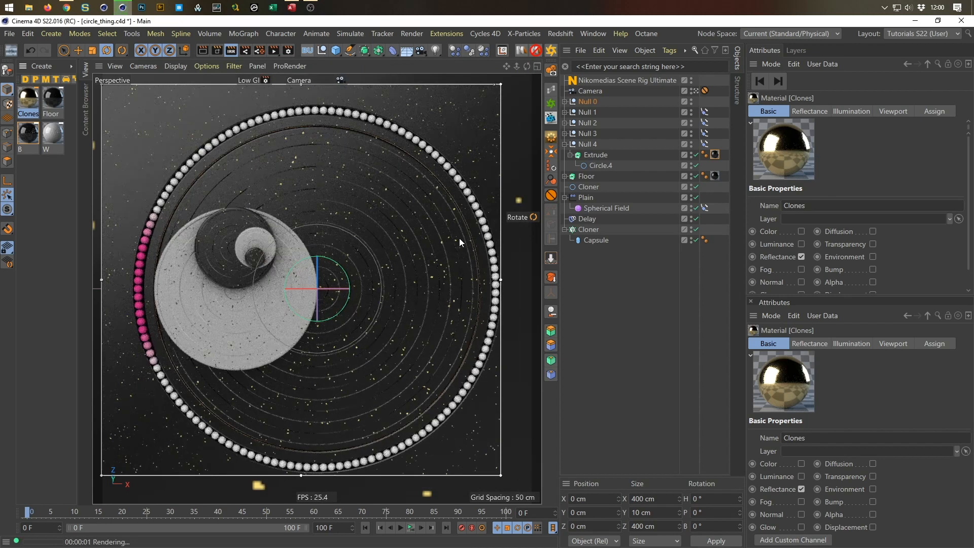
left_click_drag(26, 96, 590, 232)
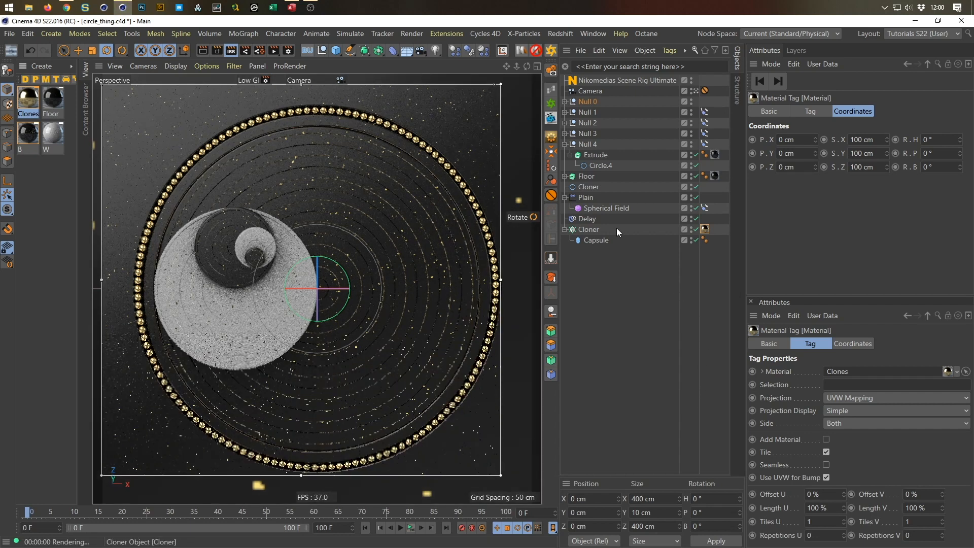
- Check the Plain effector's Color Mode and load the MoGraph Color Shader as the layer color texture of the Clones material's reflection
left_click(592, 198)
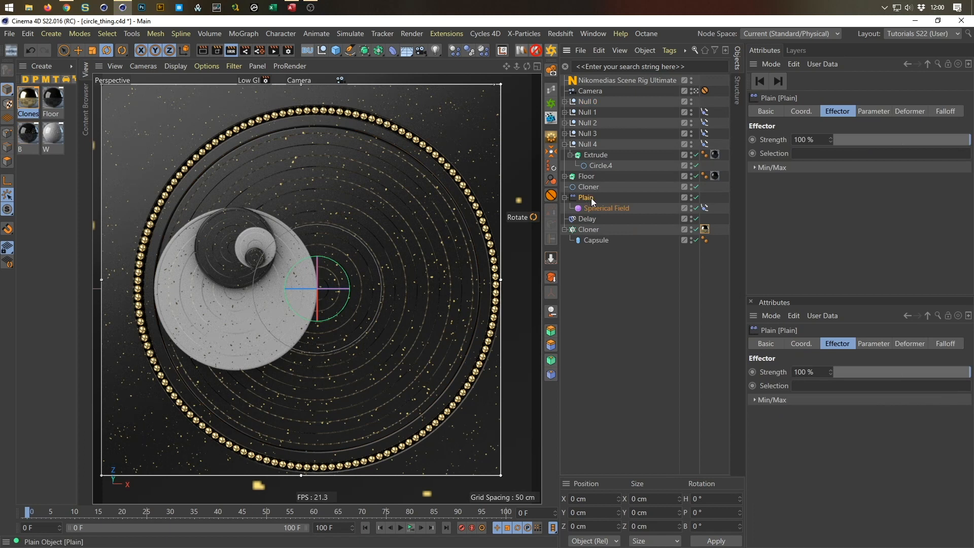
left_click(869, 111)
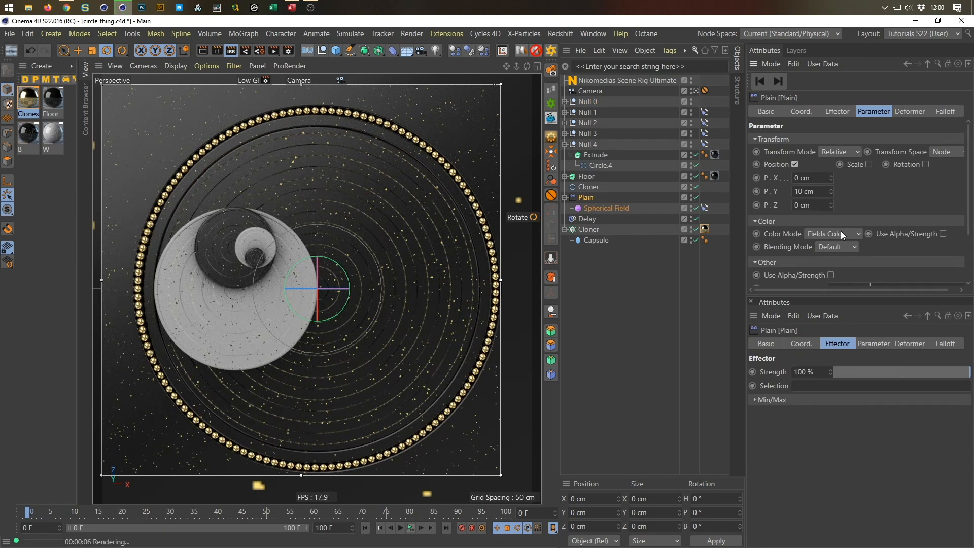
double_click(32, 101)
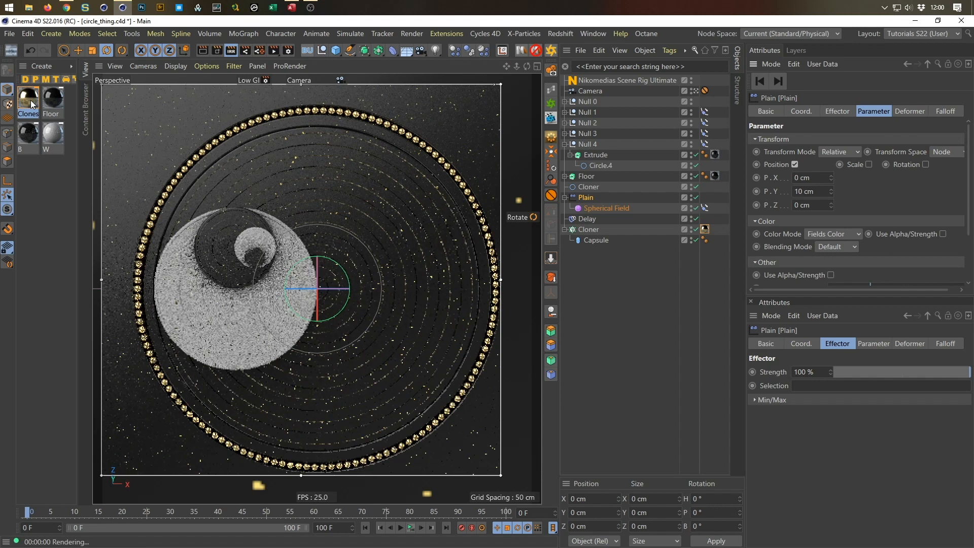
left_click_drag(212, 72, 571, 108)
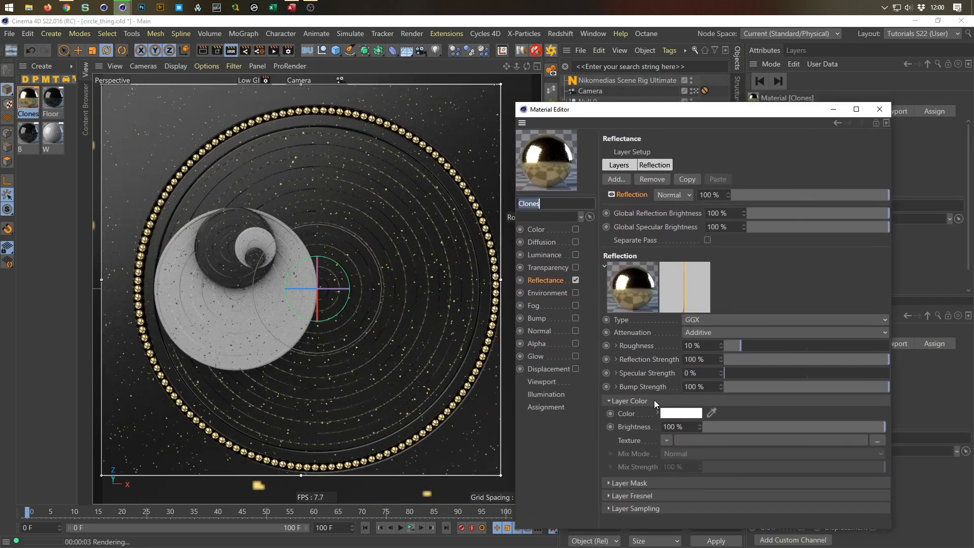
left_click(665, 439)
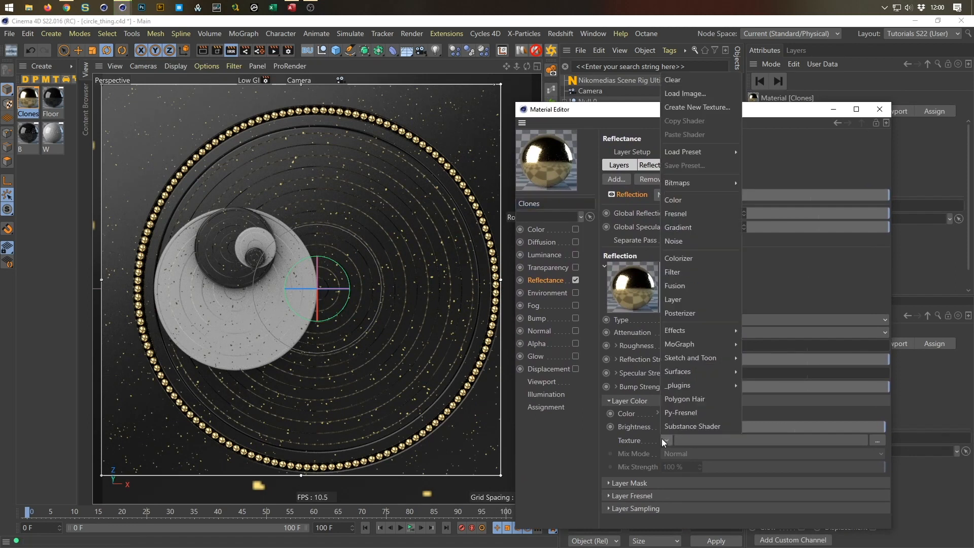
mouse_move(710, 344)
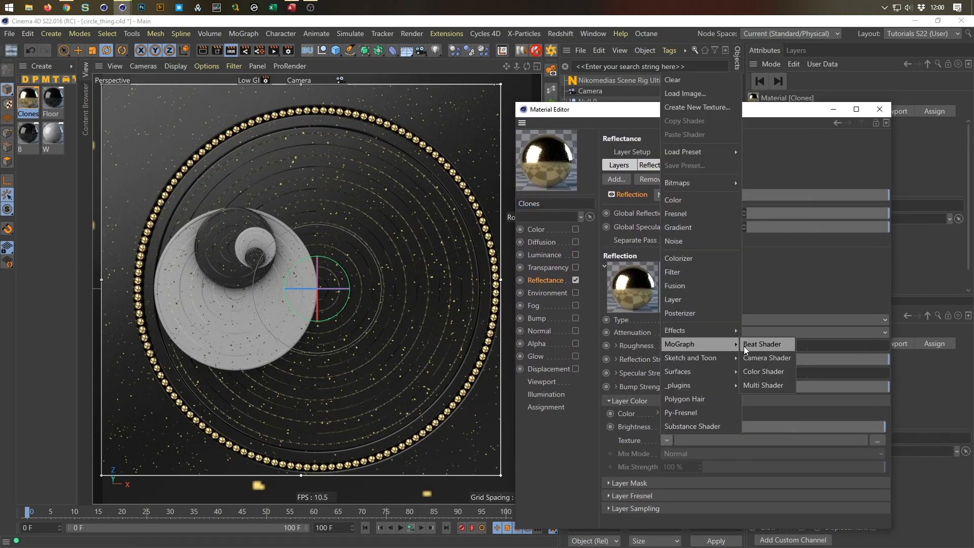
left_click(774, 375)
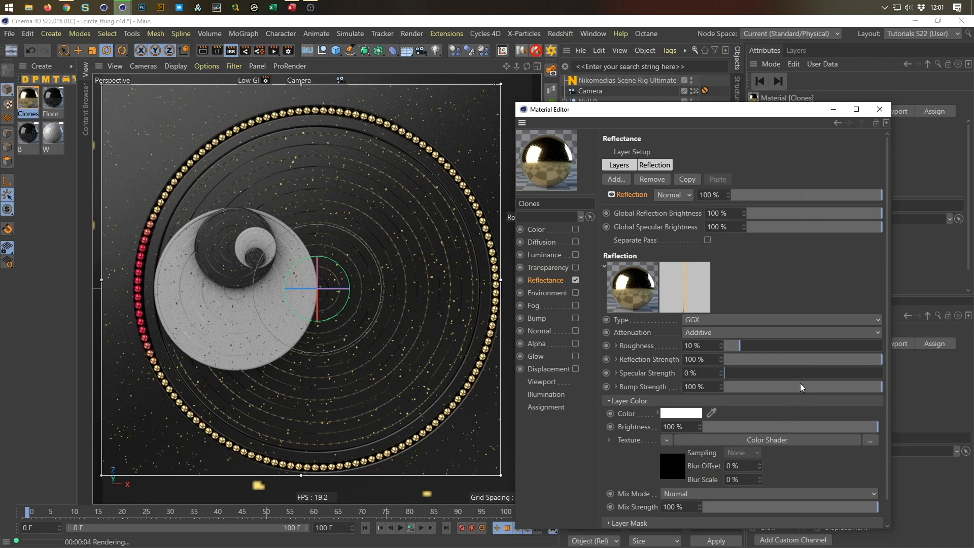
left_click_drag(795, 105, 826, 409)
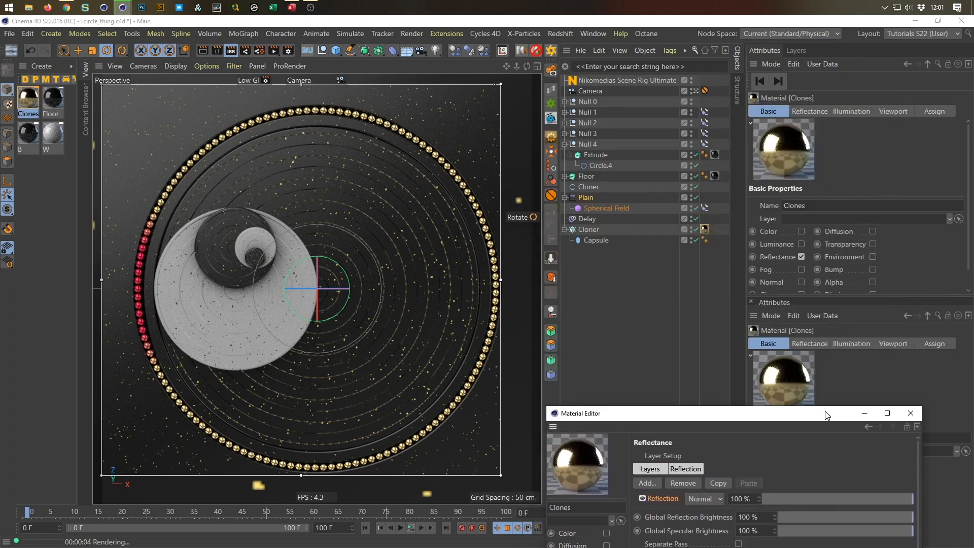
- Lower the brightness value of the Spherical Field's remap color to 19%
left_click(588, 197)
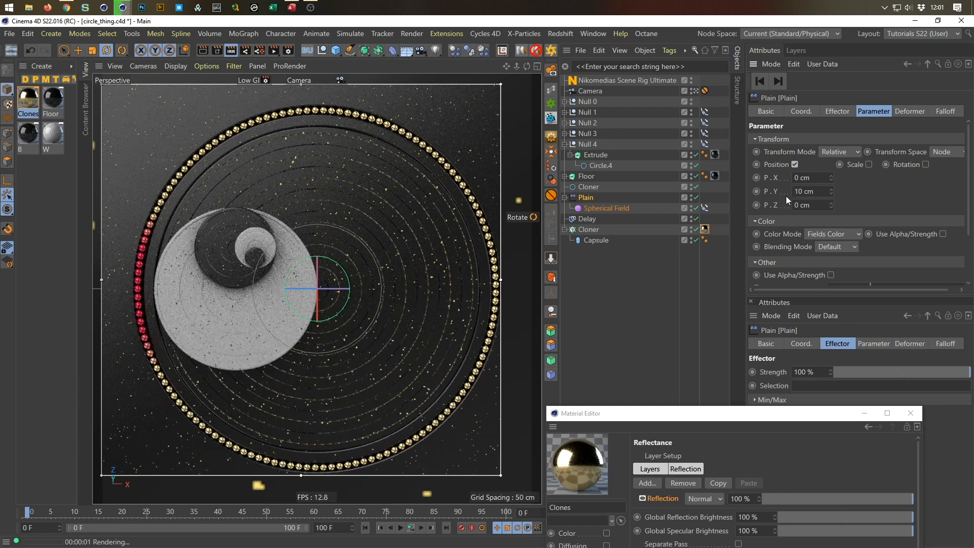
left_click(601, 207)
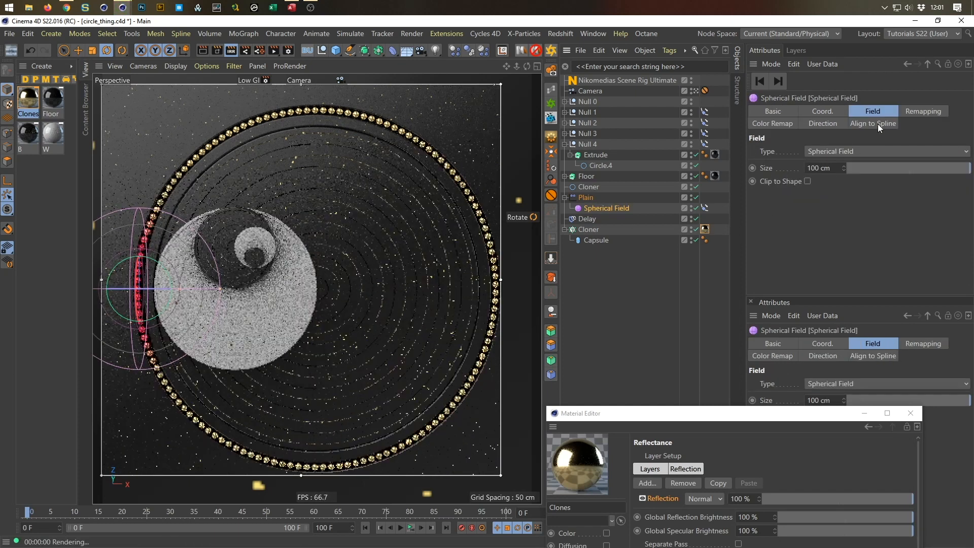
left_click(917, 108)
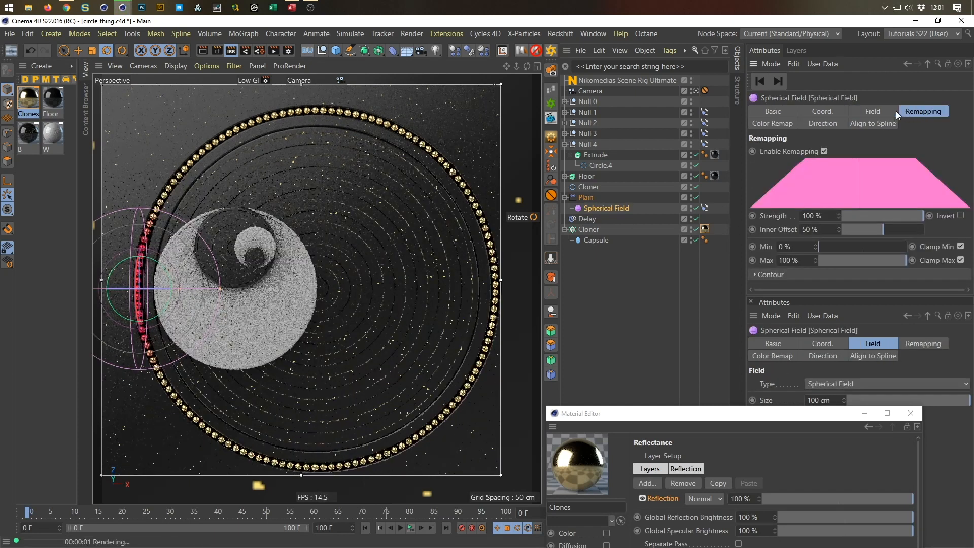
left_click(756, 123)
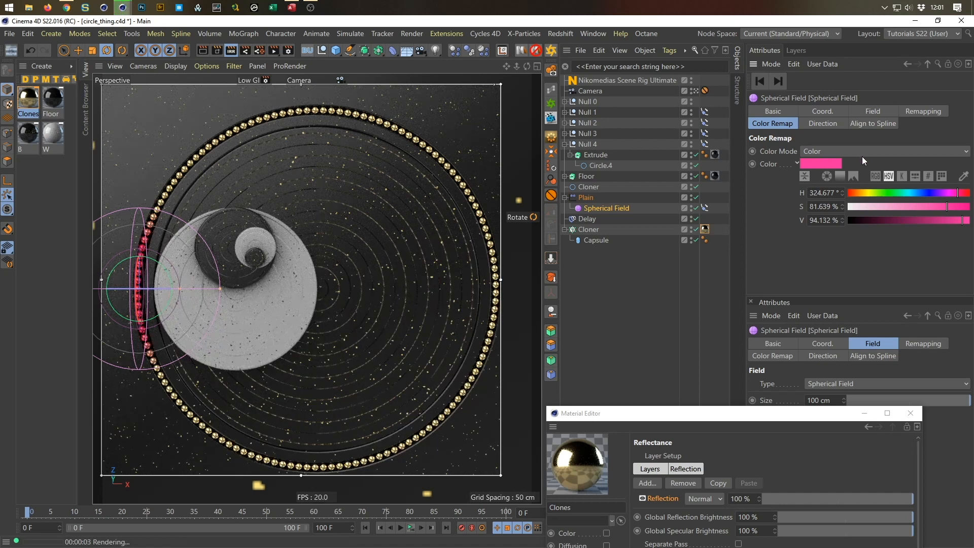
left_click_drag(912, 221, 860, 222)
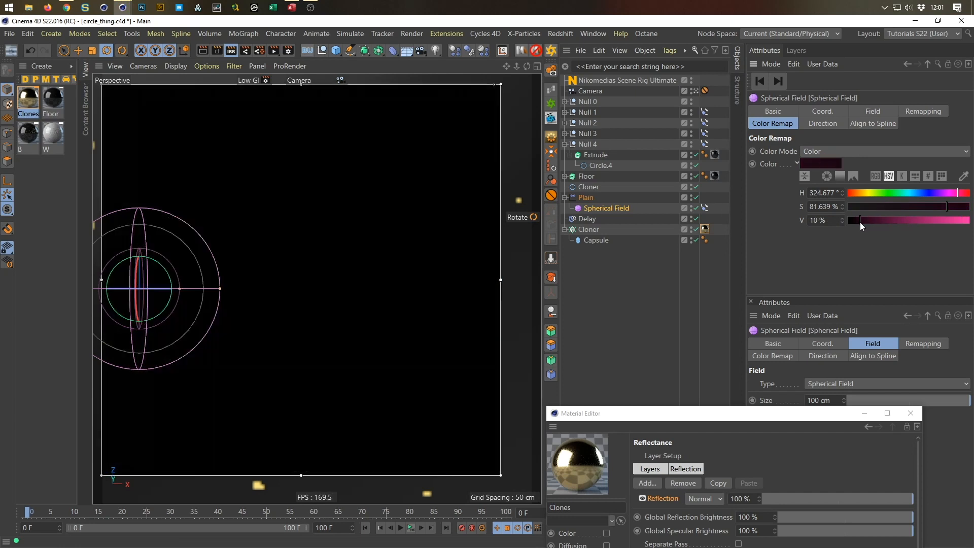
left_click_drag(863, 221, 871, 221)
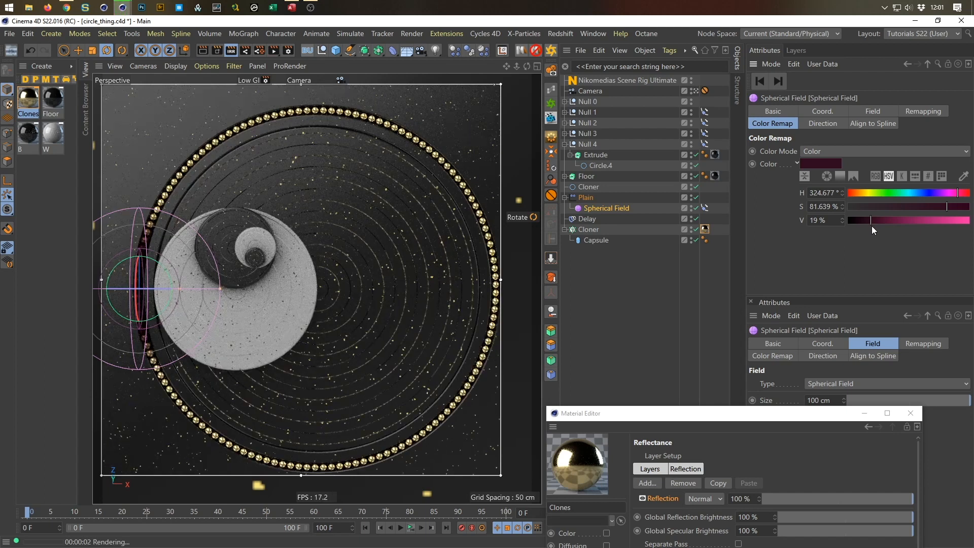
- Set the Spherical Field's color remap to Gradient and the brightness value of its first, black knot to 20%
left_click(864, 152)
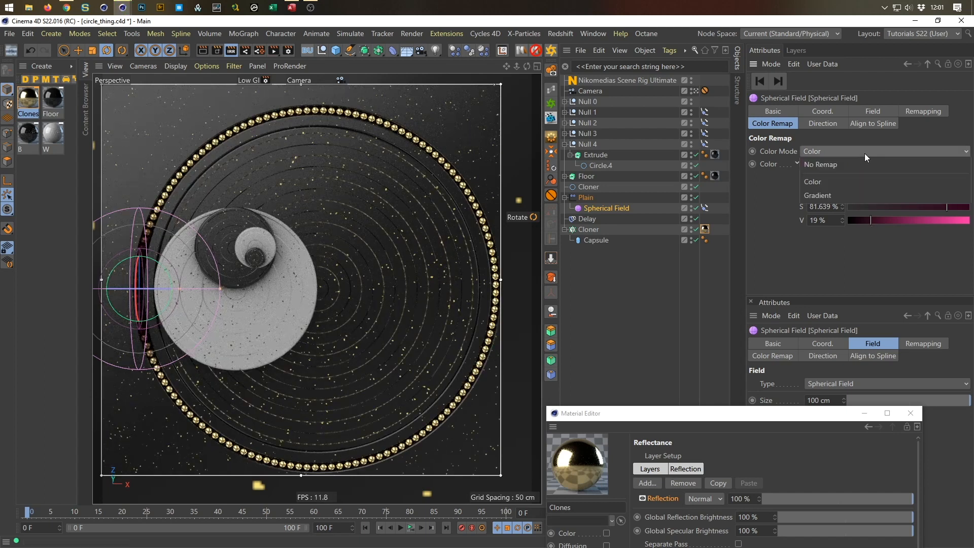
left_click(863, 196)
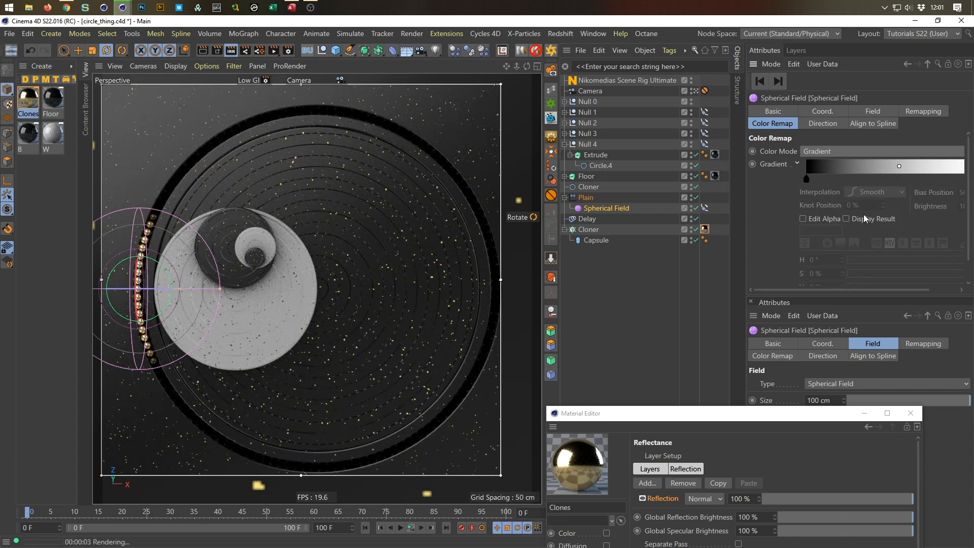
left_click(806, 179)
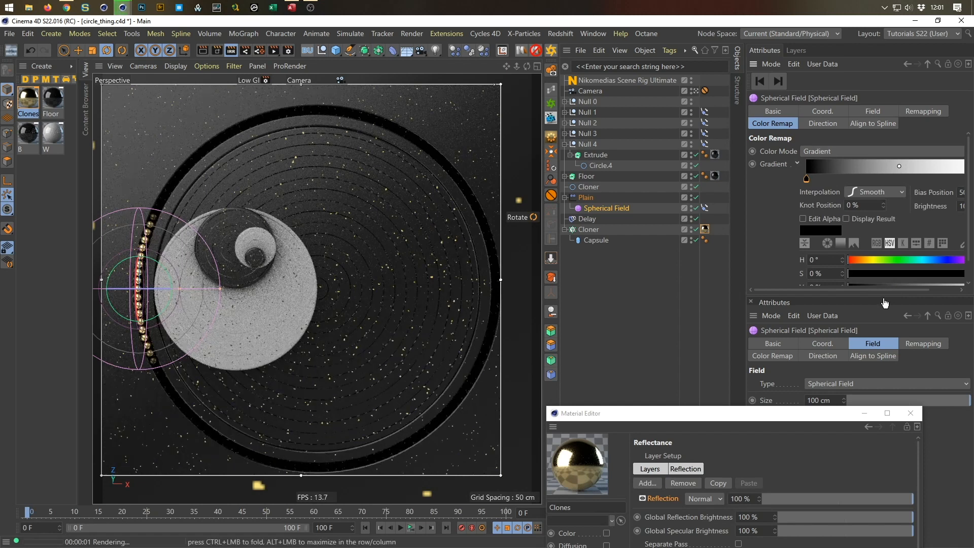
left_click_drag(888, 296, 882, 359)
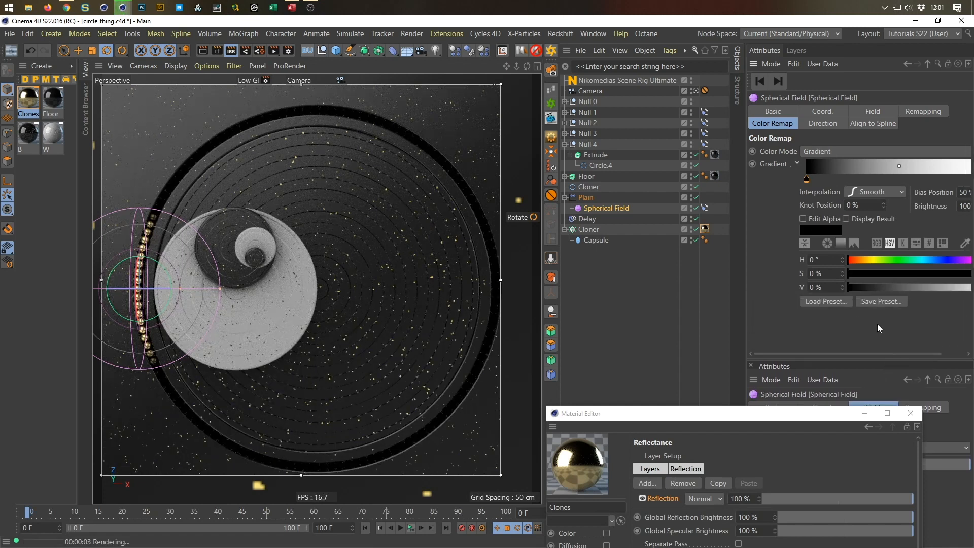
left_click(873, 289)
left_click_drag(874, 291, 881, 289)
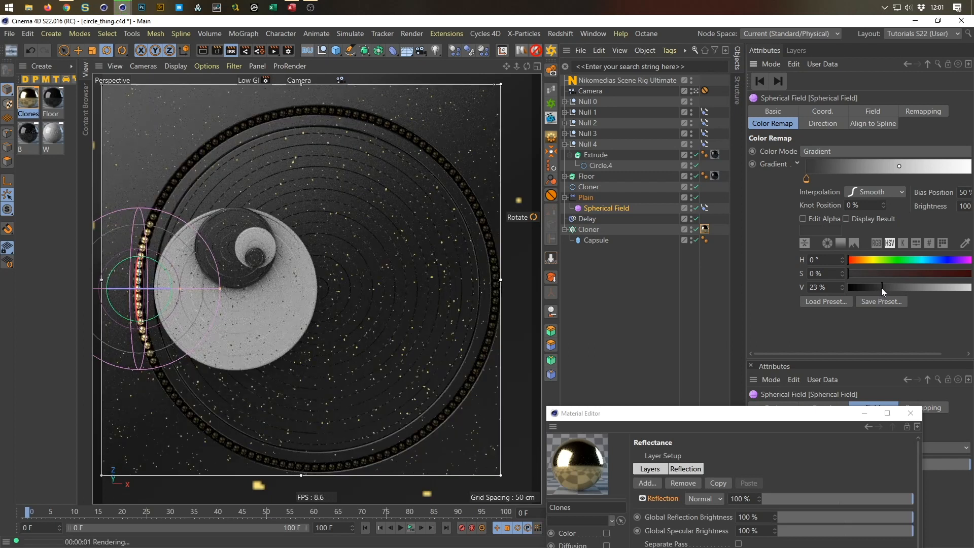
left_click_drag(881, 287, 879, 287)
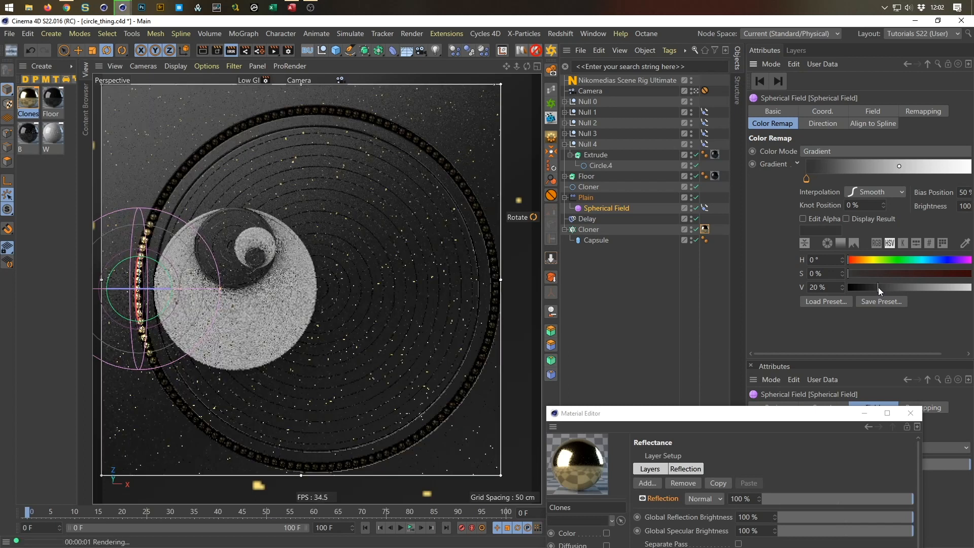
left_click_drag(696, 412, 721, 211)
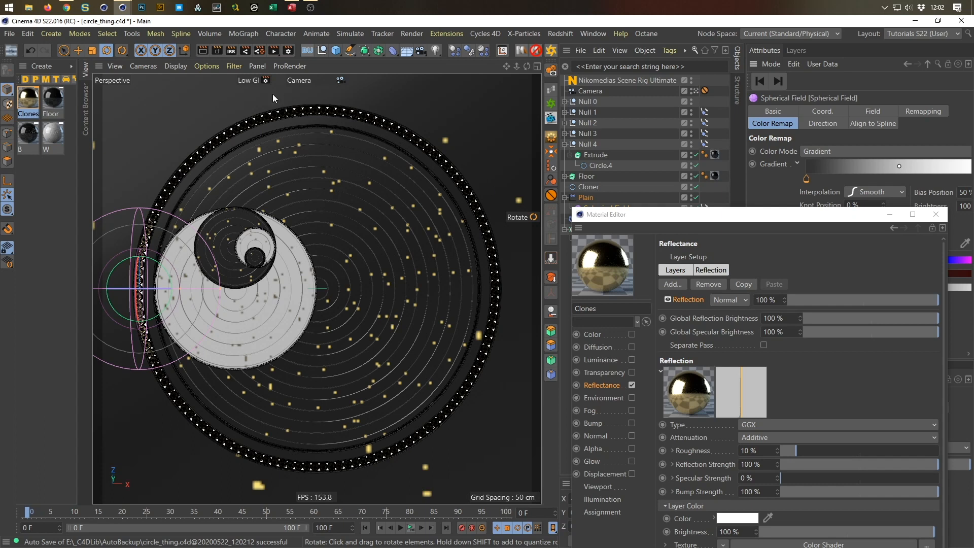
- Make Middle GI the active render setting and review its Physical, Global Illumination and Ambient Occlusion options
left_click(289, 50)
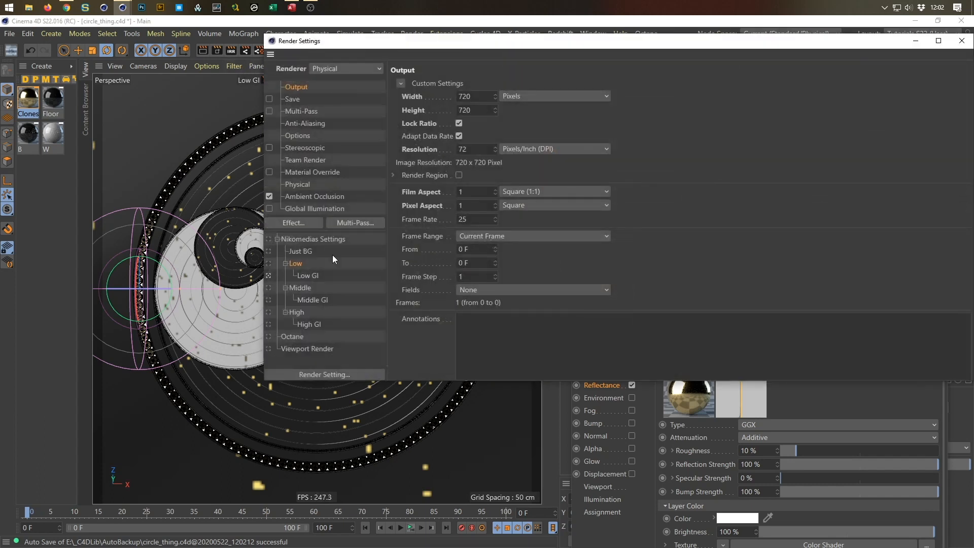
left_click_drag(860, 42, 766, 75)
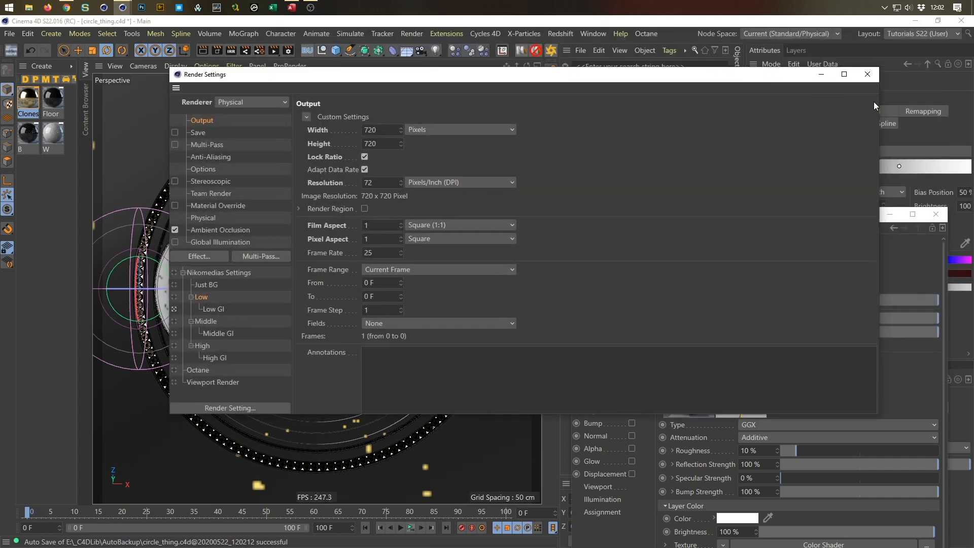
left_click_drag(882, 99, 628, 102)
left_click(211, 334)
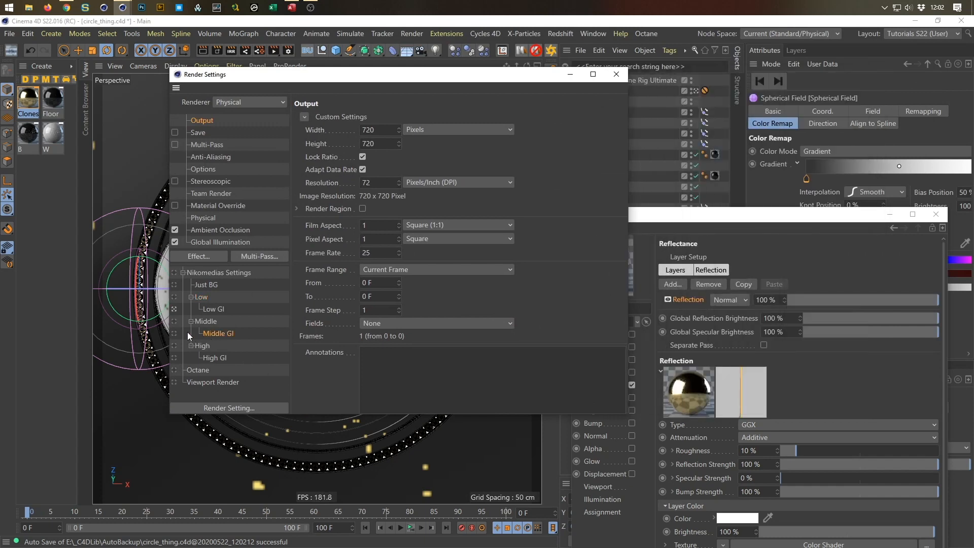
left_click(205, 220)
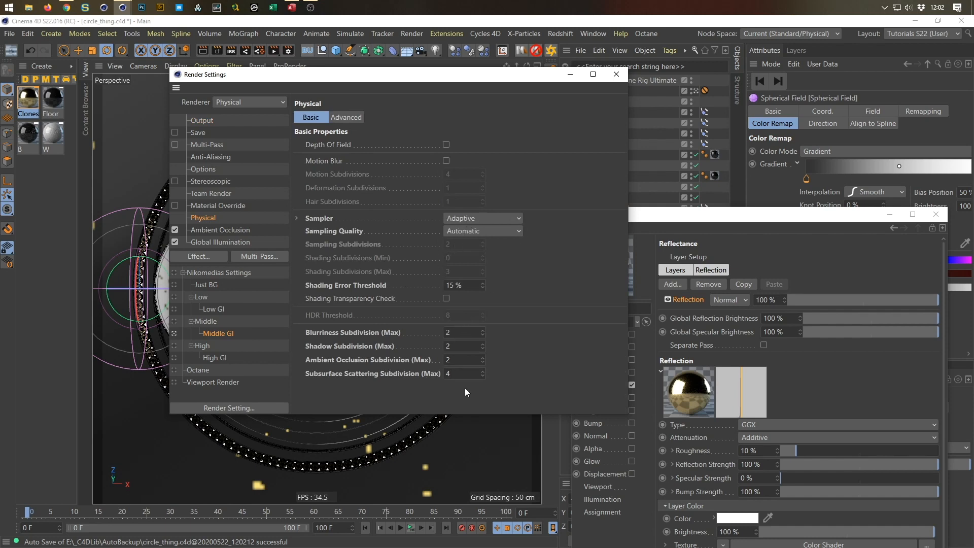
left_click(222, 242)
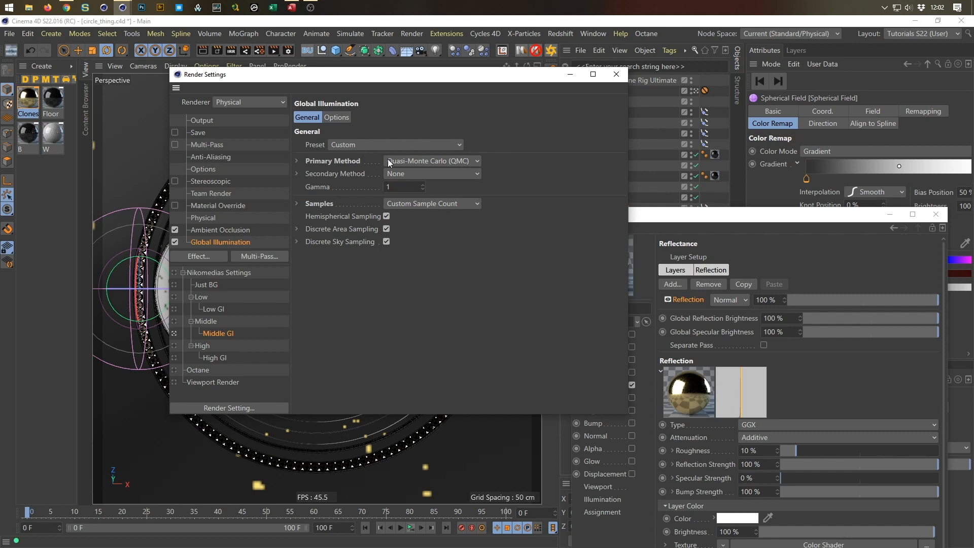
left_click(334, 119)
left_click(310, 117)
left_click(225, 230)
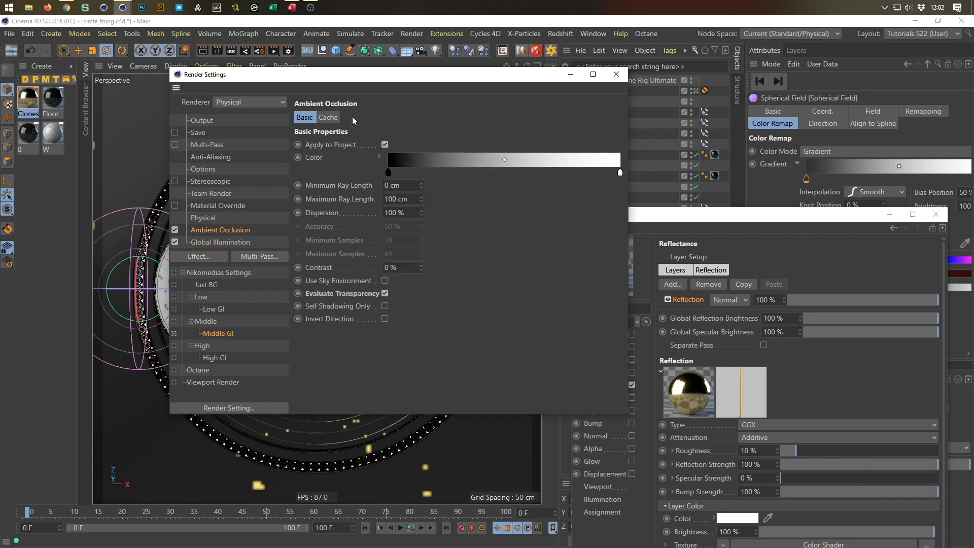
- Close the render settings and render the current frame in the Picture Viewer
left_click_drag(387, 81, 553, 138)
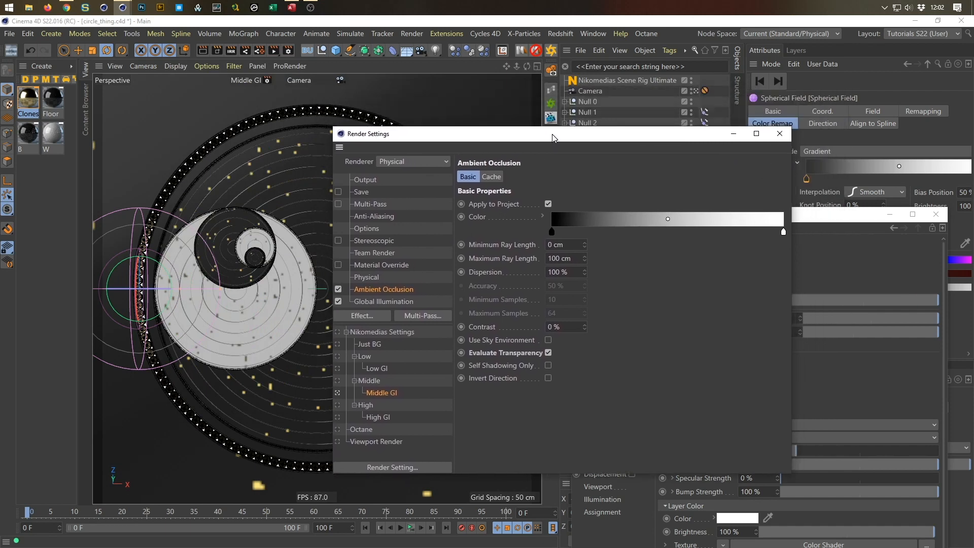
left_click(780, 135)
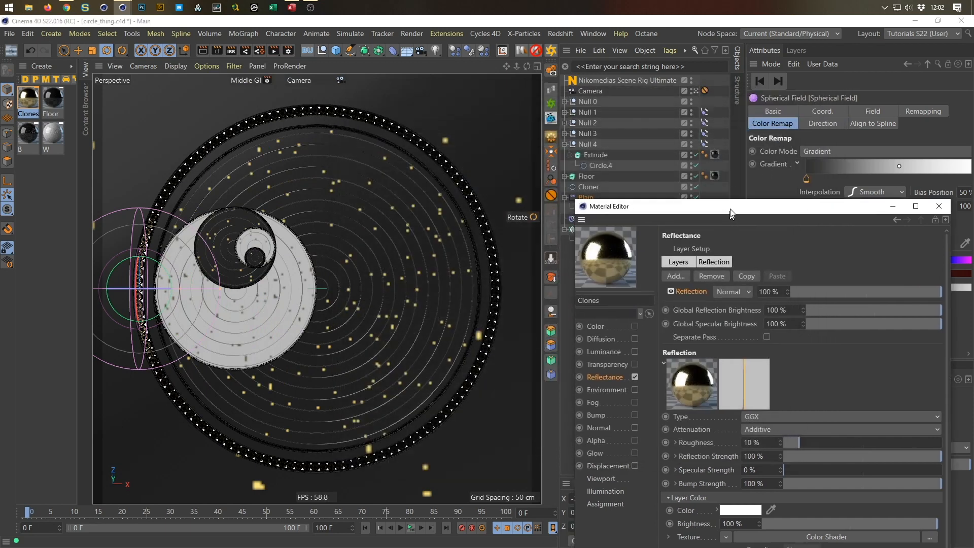
key("shift+r")
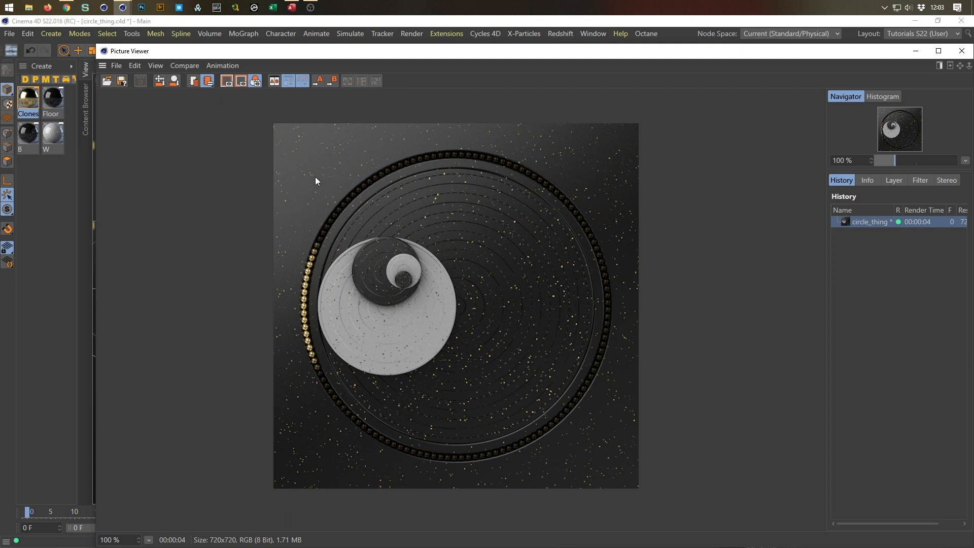
left_click(961, 51)
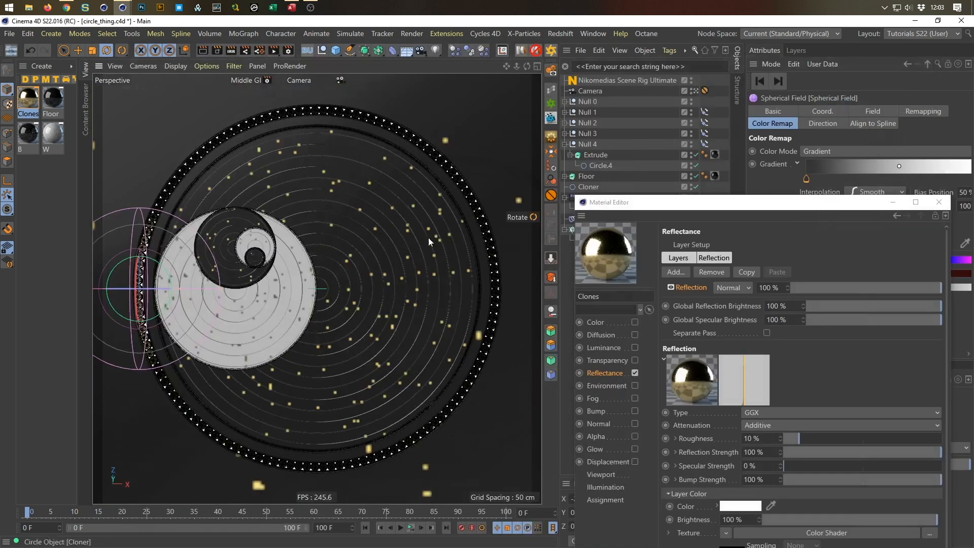
- Make High GI the active render setting and review its Physical and Global Illumination options
left_click(287, 51)
left_click(294, 327)
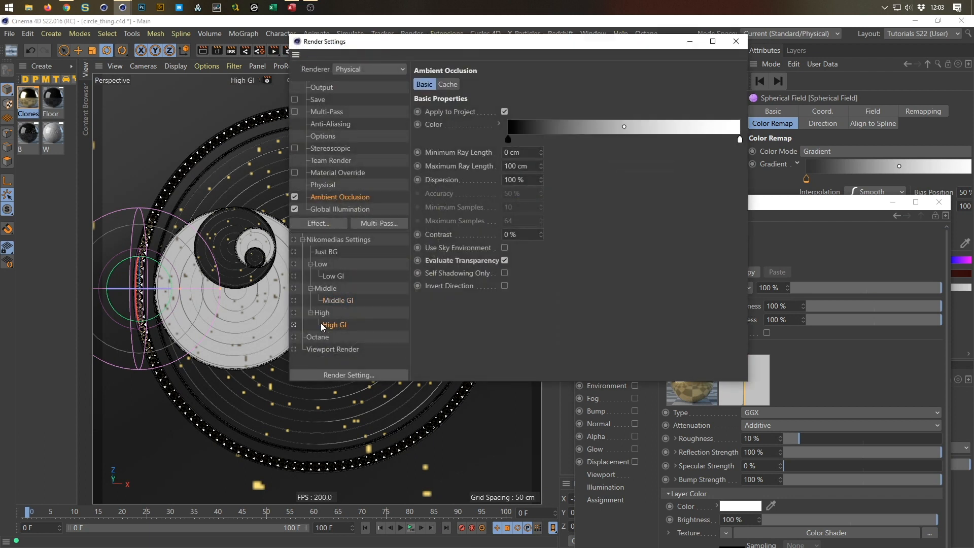
left_click(328, 186)
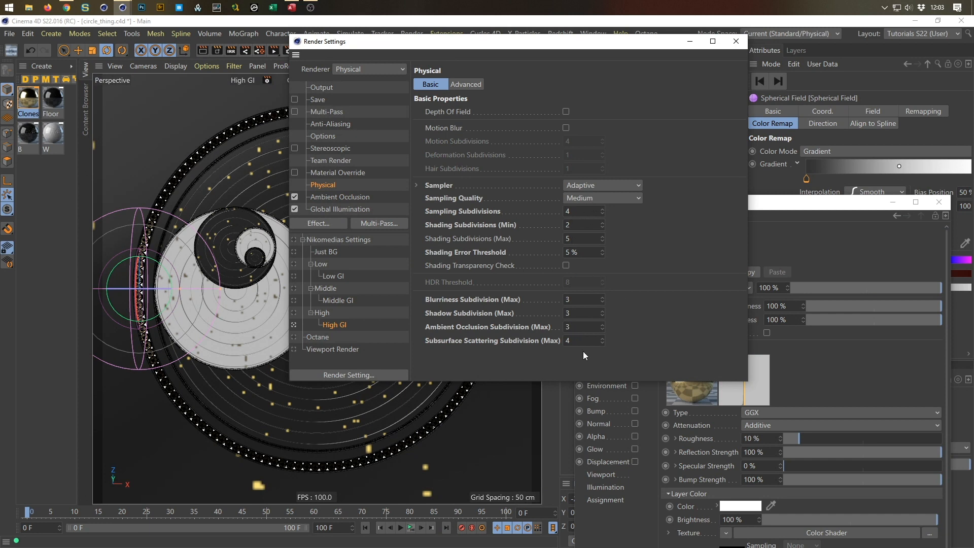
left_click(328, 211)
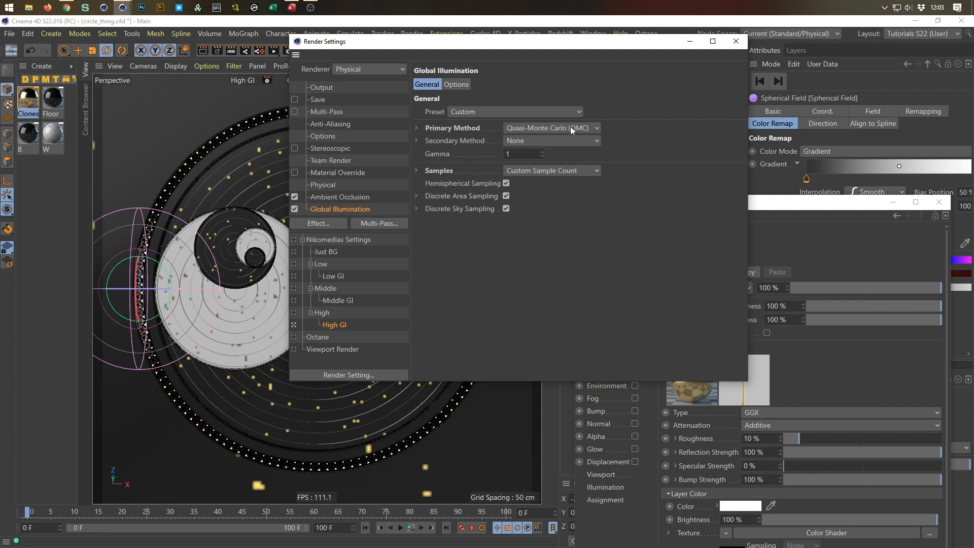
left_click(737, 46)
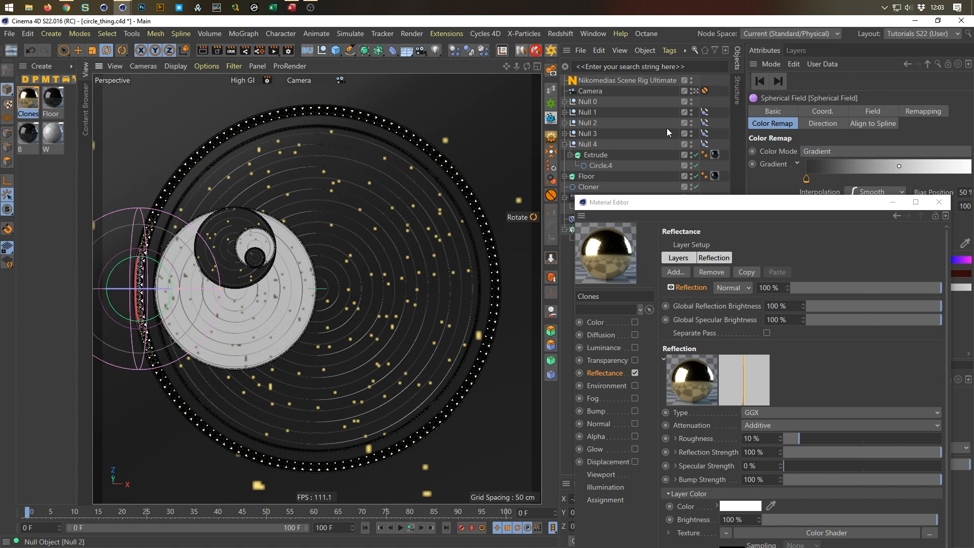
- Render the current frame in the Picture Viewer with the High GI settings, and close the viewer to return to the scene
key("shift+r")
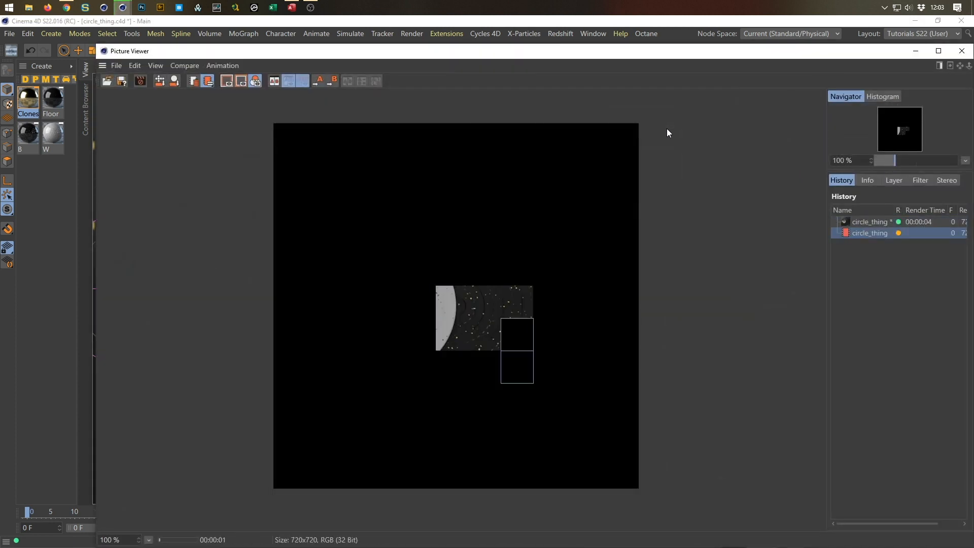
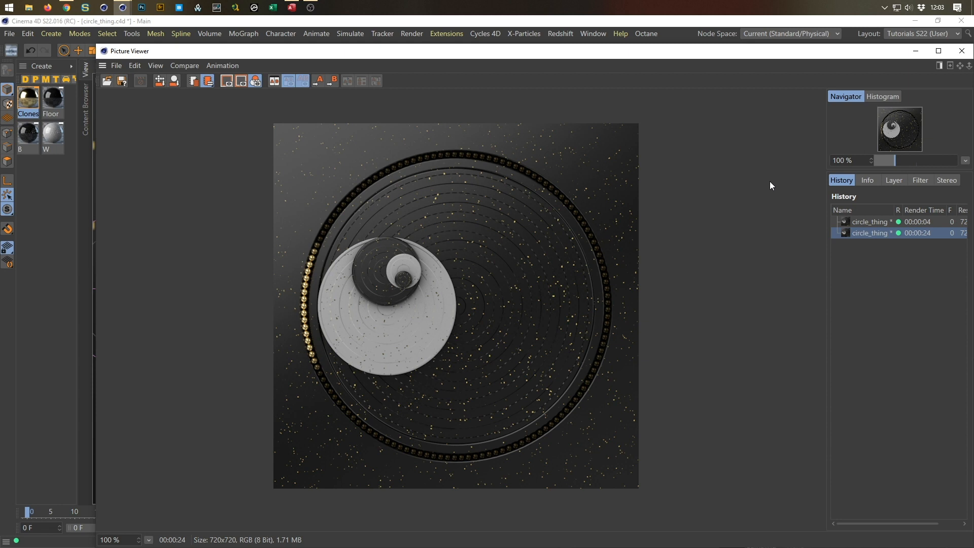
left_click(961, 52)
left_click_drag(683, 204, 623, 276)
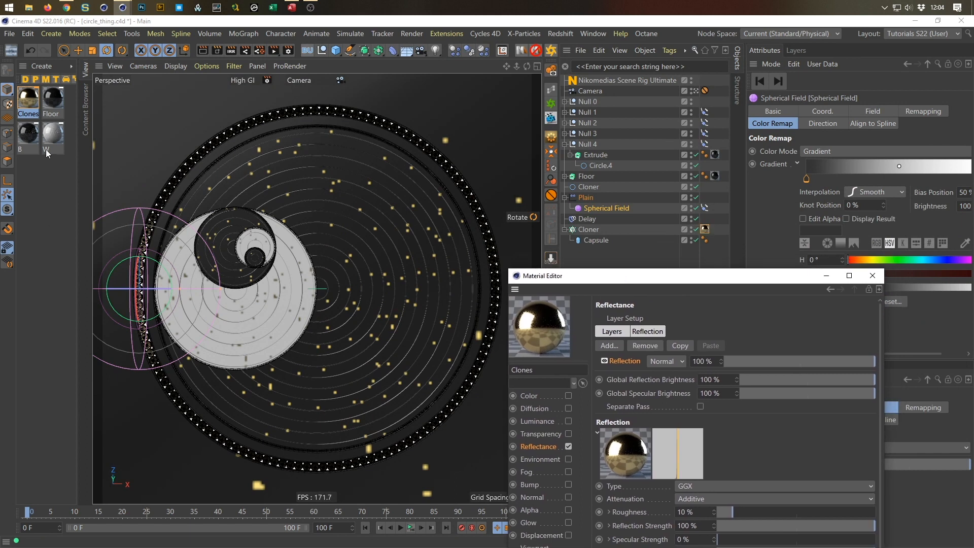
- Set the Octaves of the Noise shader in material B's Color channel to 1 and save the project
left_click(28, 134)
left_click_drag(578, 282, 535, 137)
left_click(508, 252)
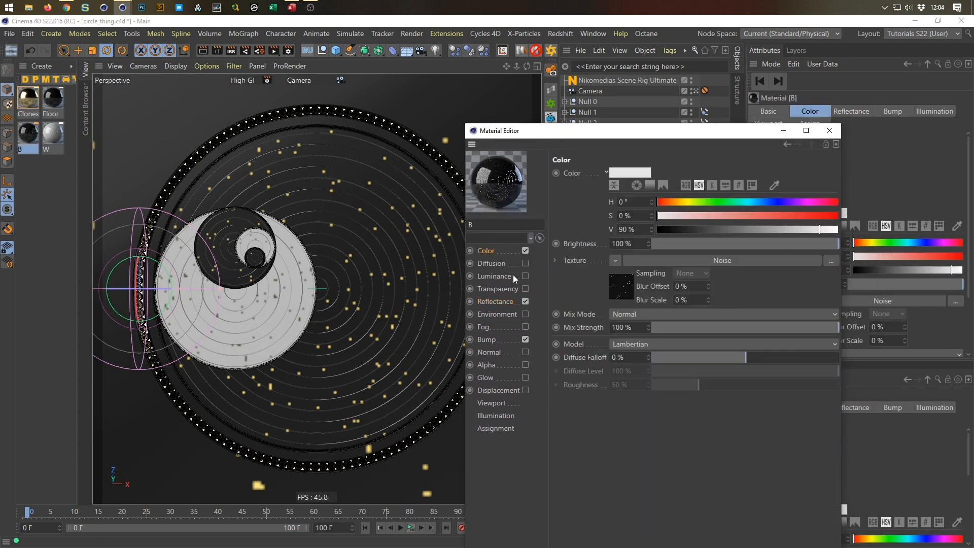
left_click(620, 291)
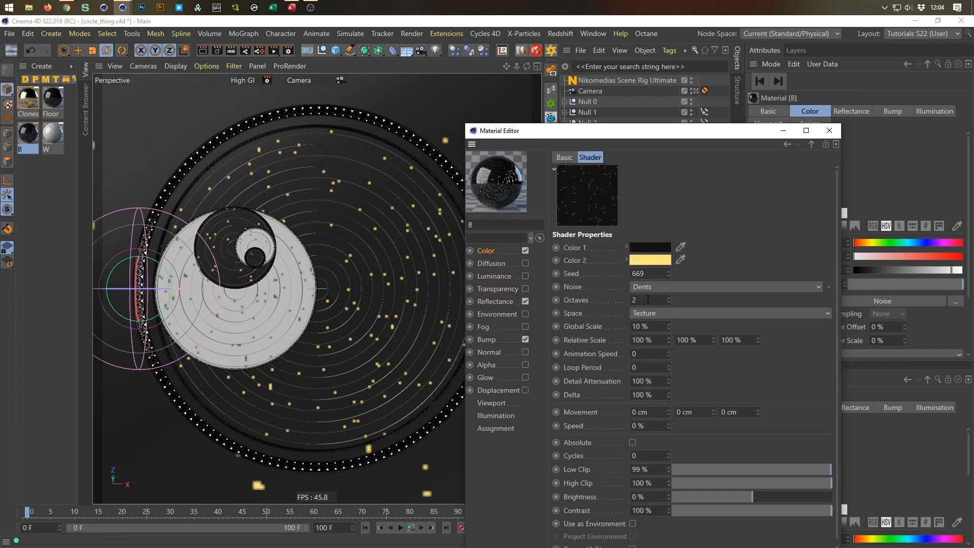
type("1")
key("Return")
left_click(829, 131)
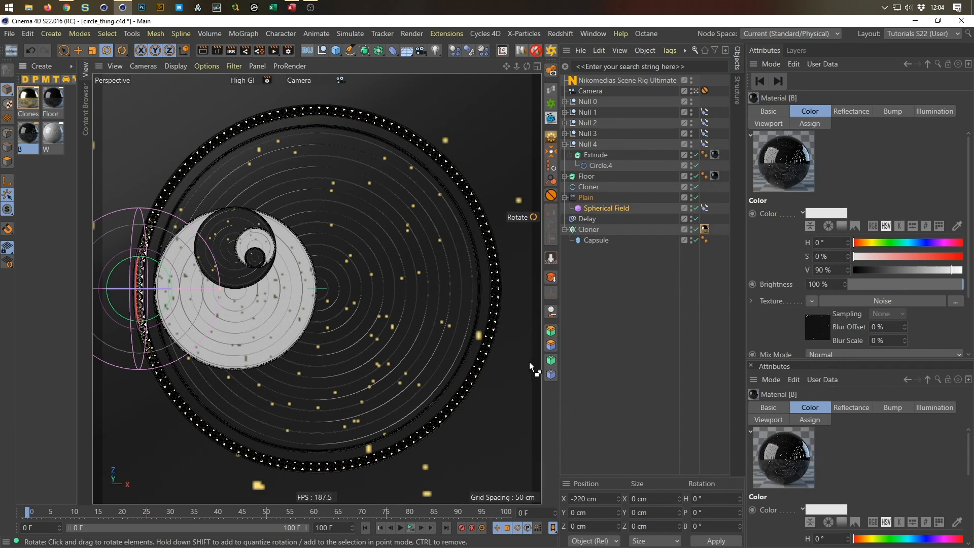
key("ctrl+s")
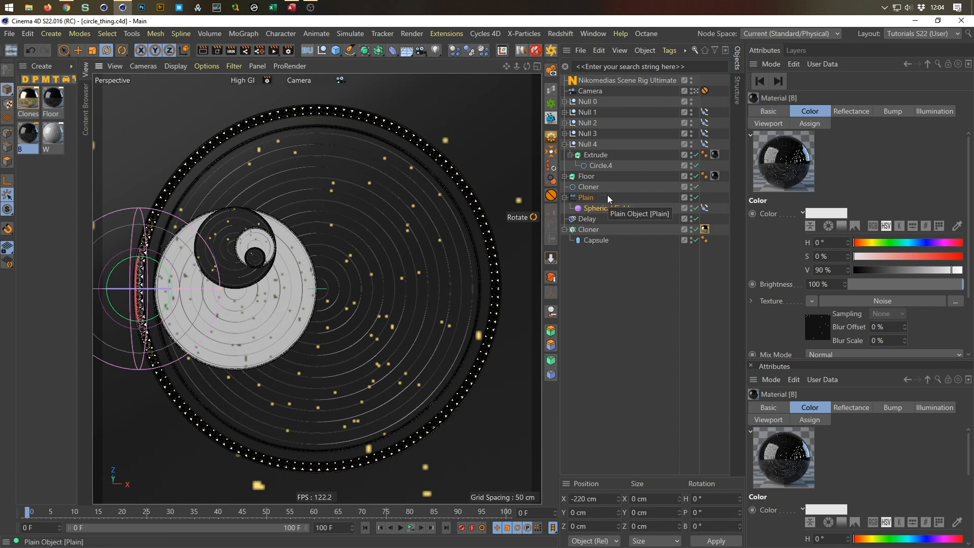
- Collapse Null 4, duplicate the Cloner circle spline to the end of the object list and rename the copy Frame
left_click(564, 144)
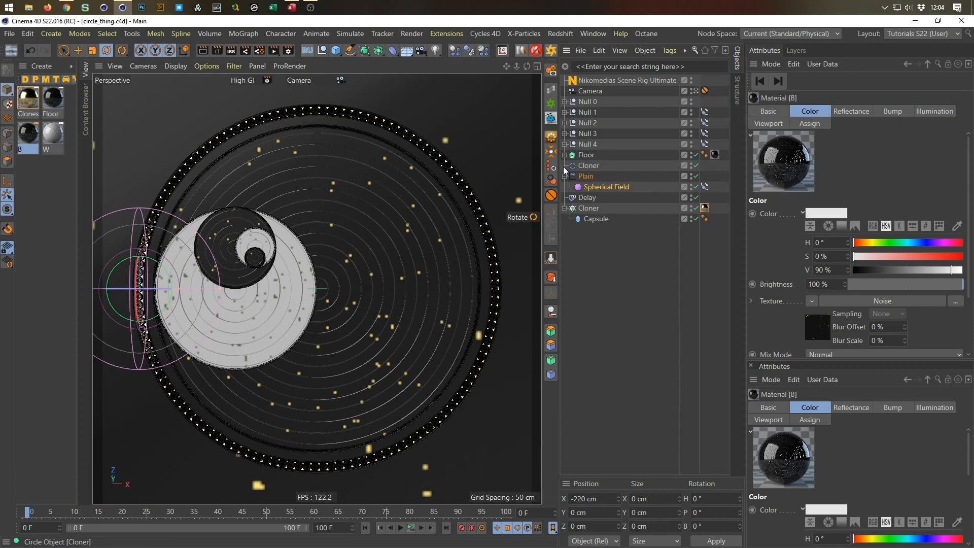
left_click(592, 166)
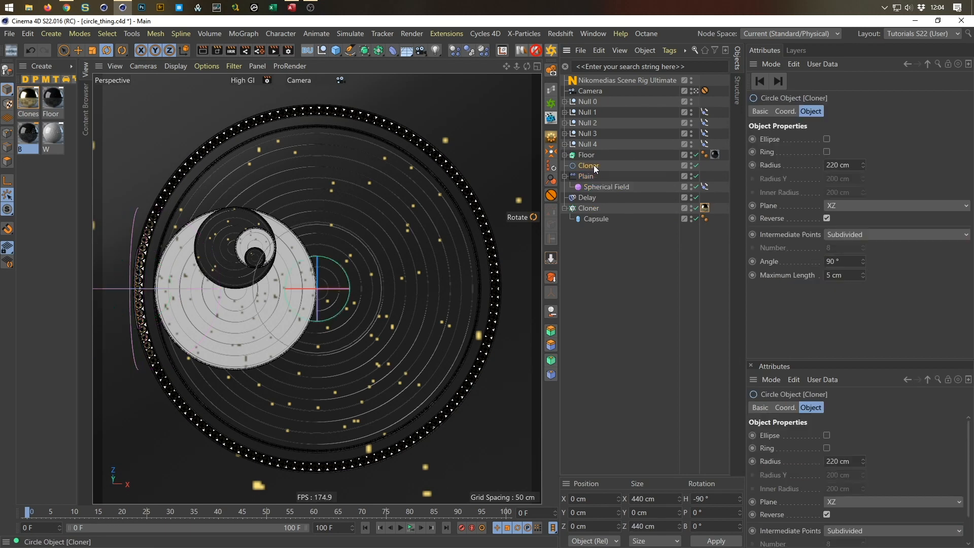
left_click_drag(616, 283, 614, 279, "ctrl")
double_click(594, 231)
type("Frame")
key("Return")
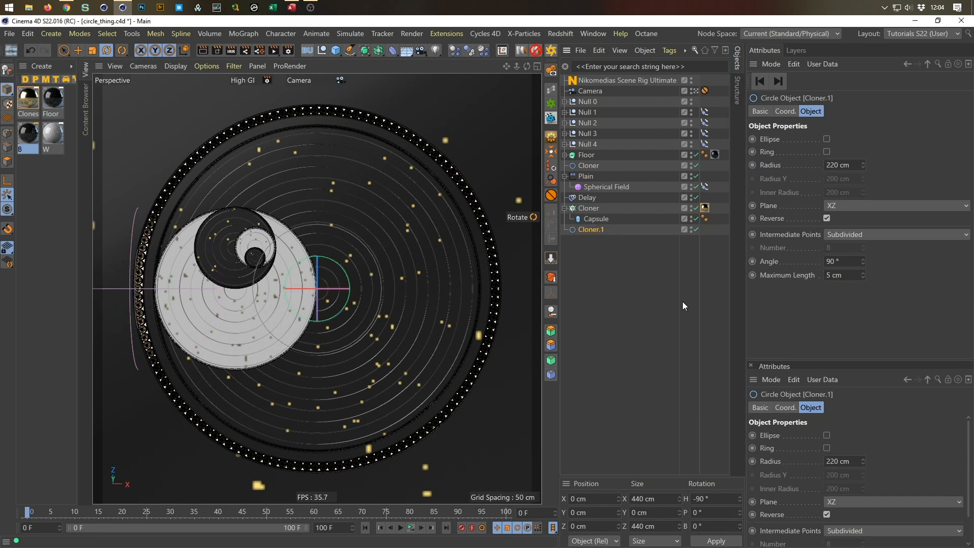
- Enlarge the Frame circle beyond the ring of beads in the Top view and set its radius to 245 cm
middle_click(410, 314)
middle_click(436, 236)
scroll(260, 281, "down", 5)
scroll(288, 239, "up", 6)
scroll(327, 222, "down", 1)
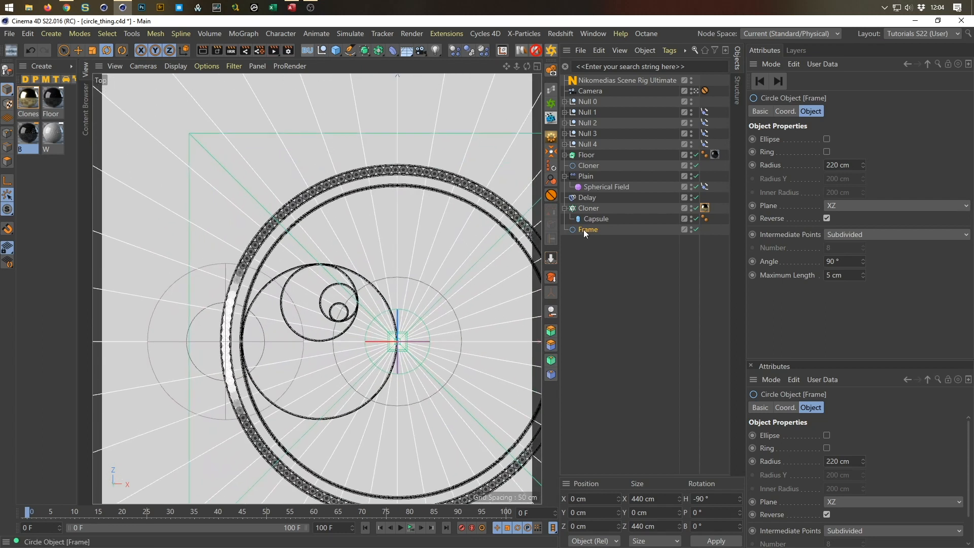
key("t")
left_click_drag(361, 388, 409, 376)
left_click(600, 232)
double_click(837, 164)
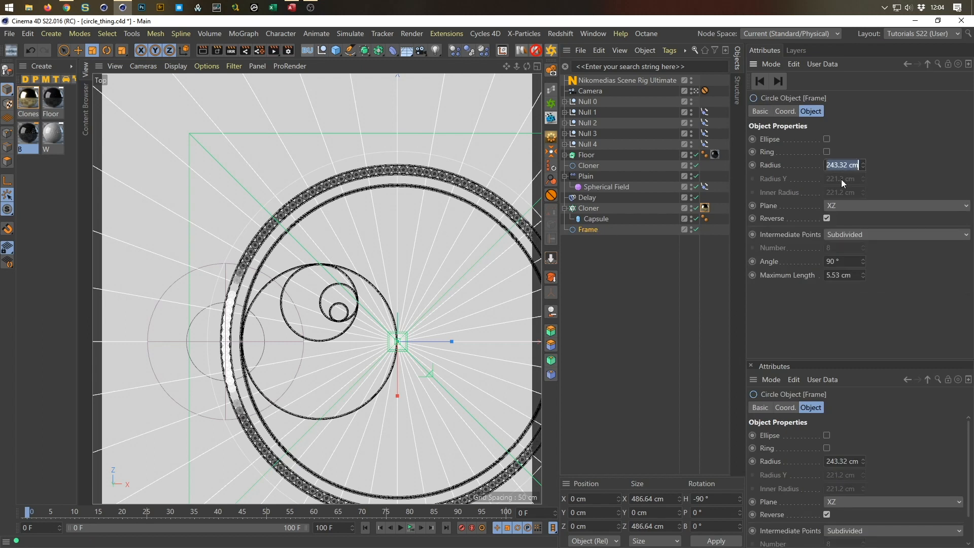
key("Return")
- Check the Frame circle's height in the Right view and set its Y position to 10 cm
middle_click(415, 175)
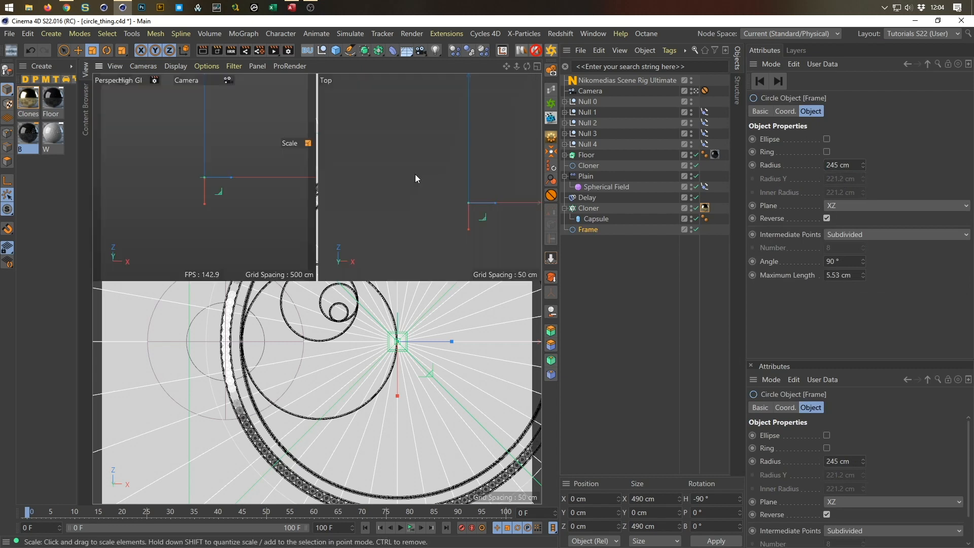
middle_click(264, 376)
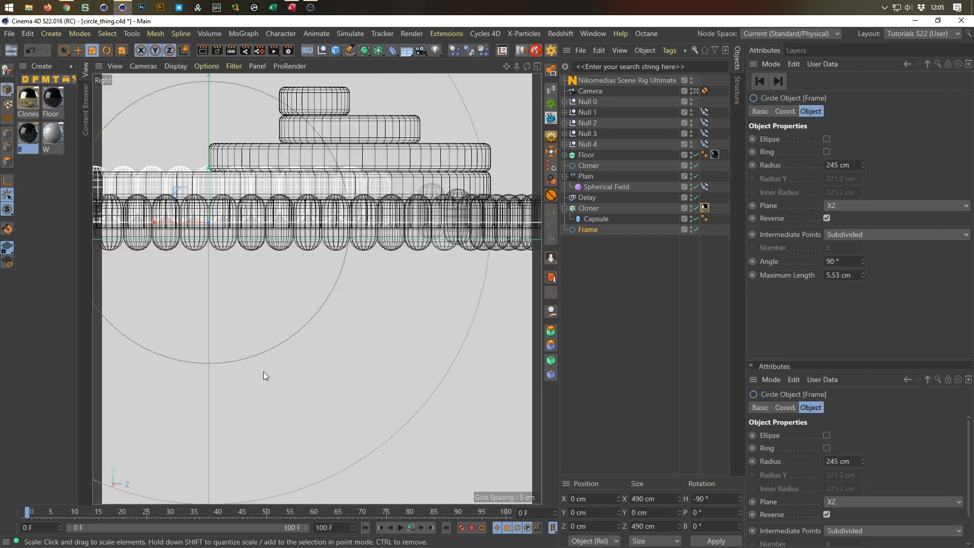
middle_click(208, 221)
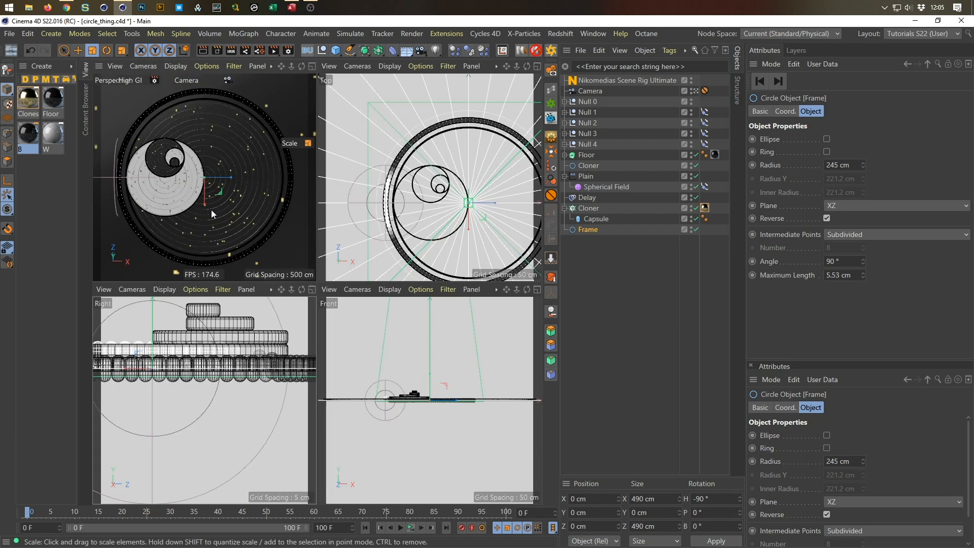
middle_click(211, 209)
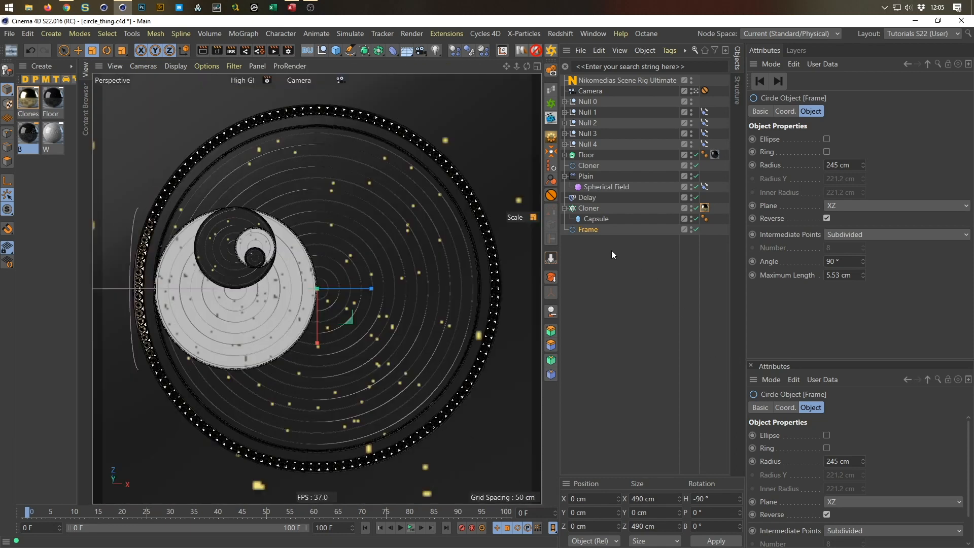
left_click(601, 512)
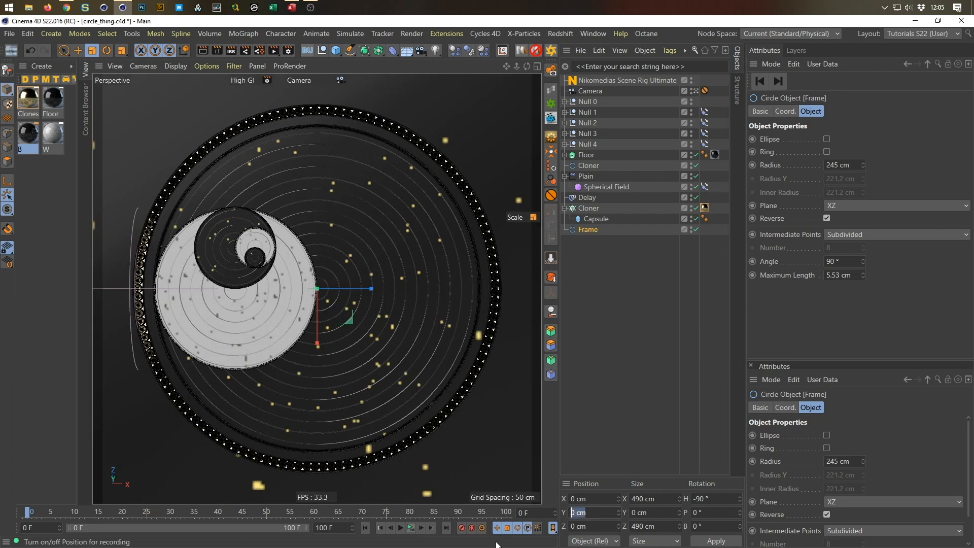
type("10")
key("Return")
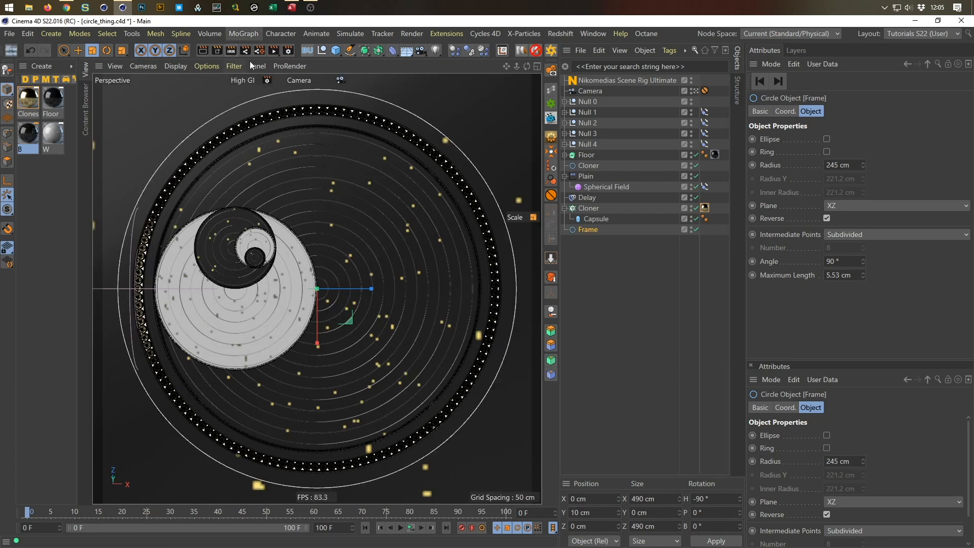
- Add an n-Side spline with 8 sides and a 2 cm radius, and place it directly above Frame in the object list
left_click(350, 51)
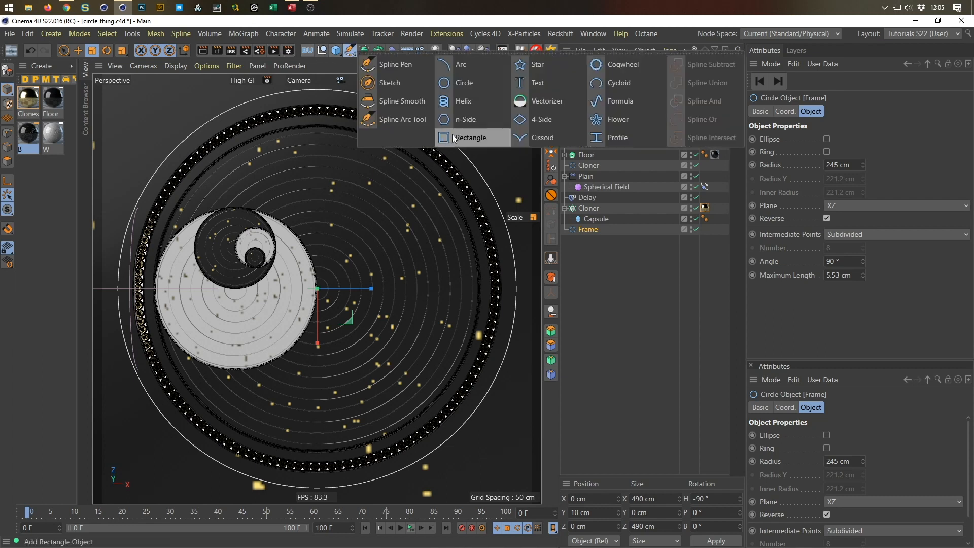
left_click(464, 122)
double_click(834, 153)
type("8")
key("Return")
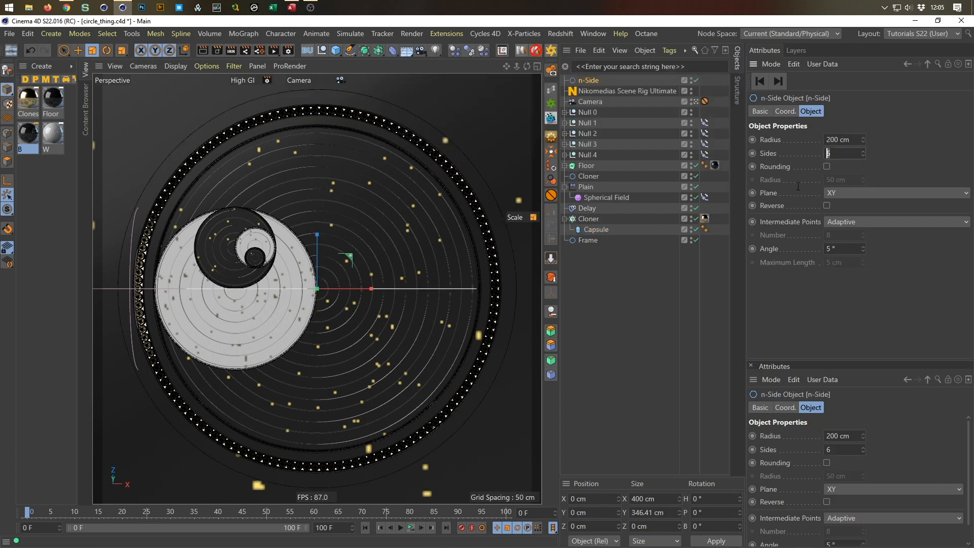
key("shift+Tab")
type("2")
key("Return")
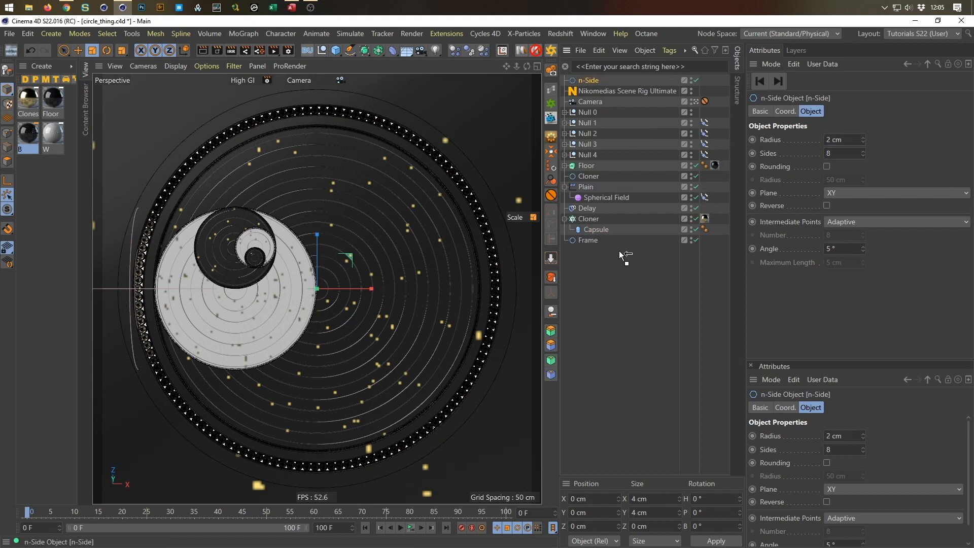
left_click_drag(594, 238, 592, 237)
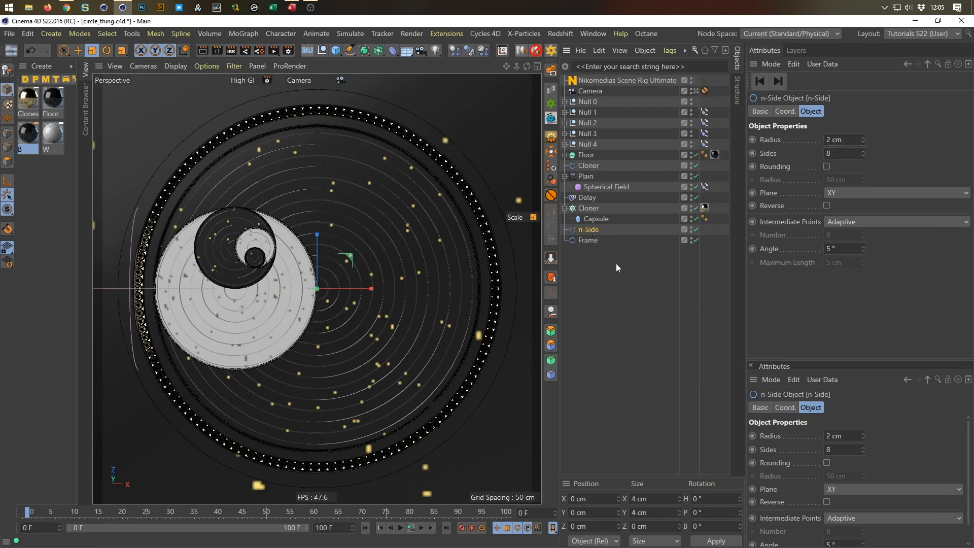
- Create a Sweep with the n-Side spline as its profile and the Frame circle as its path
left_click(364, 53)
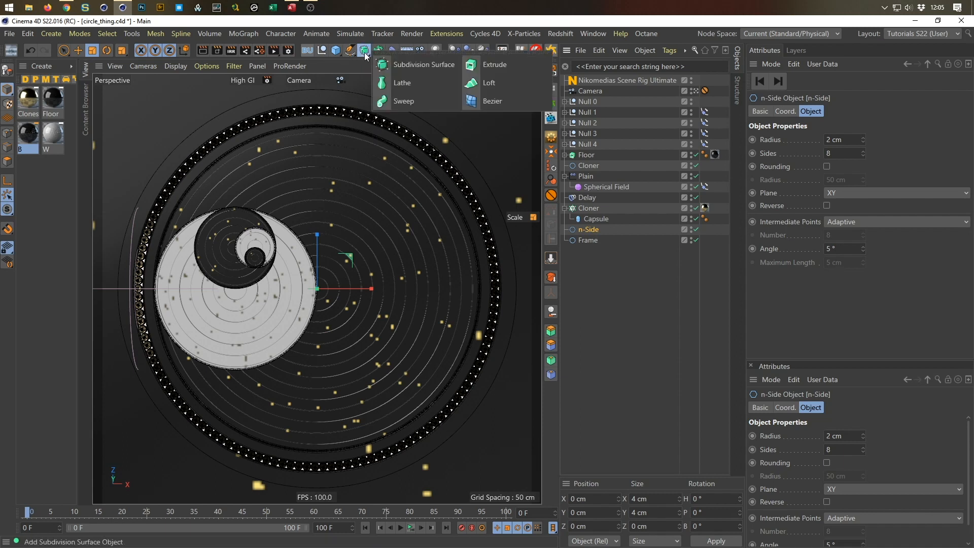
left_click(397, 101, "alt")
left_click_drag(568, 253, 593, 246)
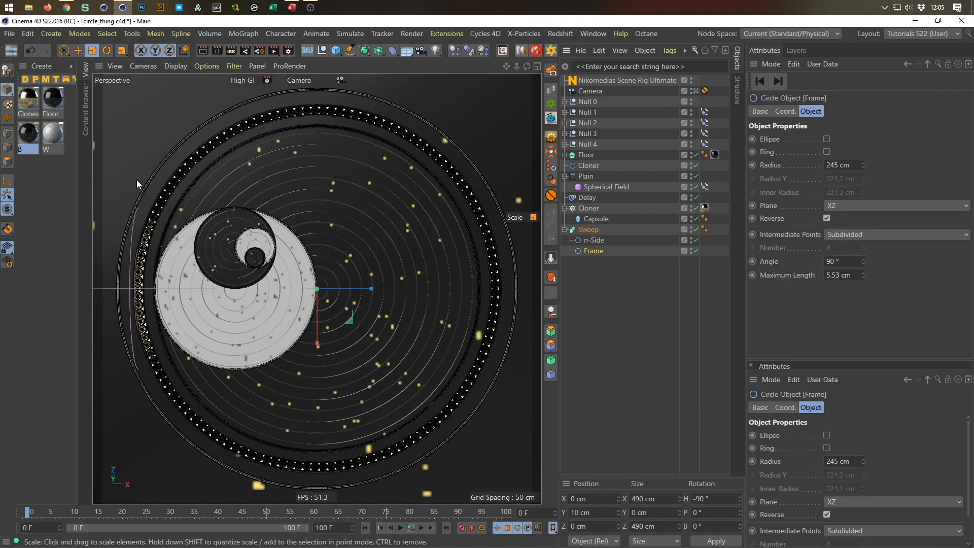
- Create a new material named Frame and disable its Color channel
double_click(46, 180)
double_click(27, 98)
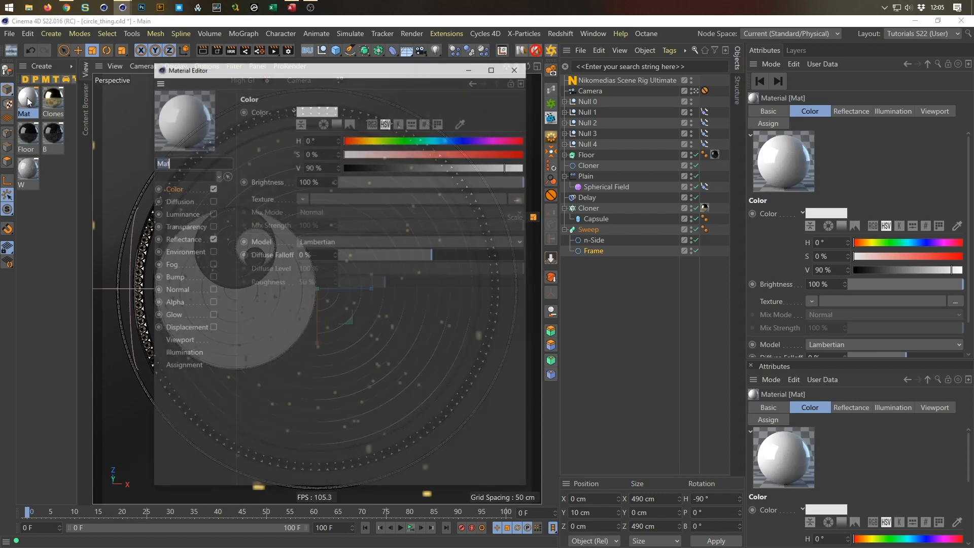
type("Frame")
key("Return")
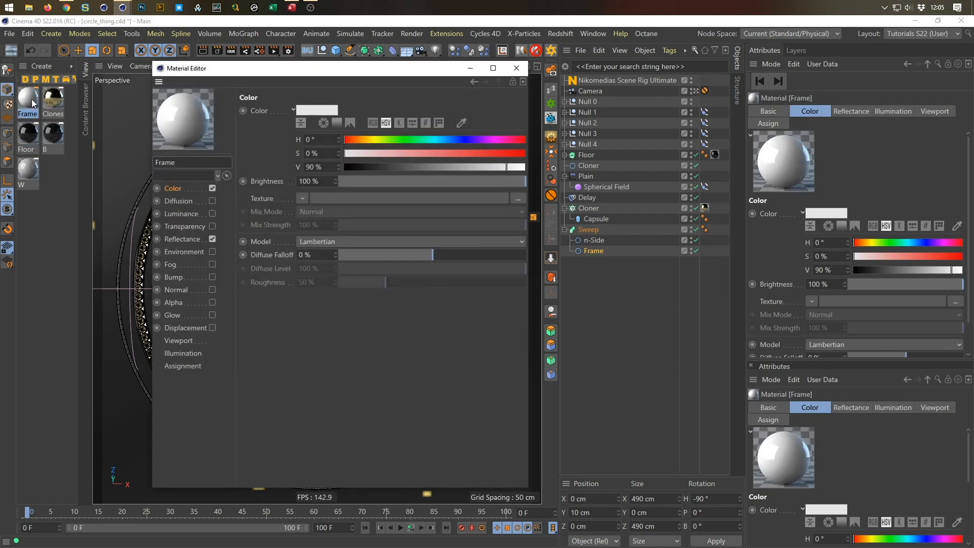
left_click(212, 189)
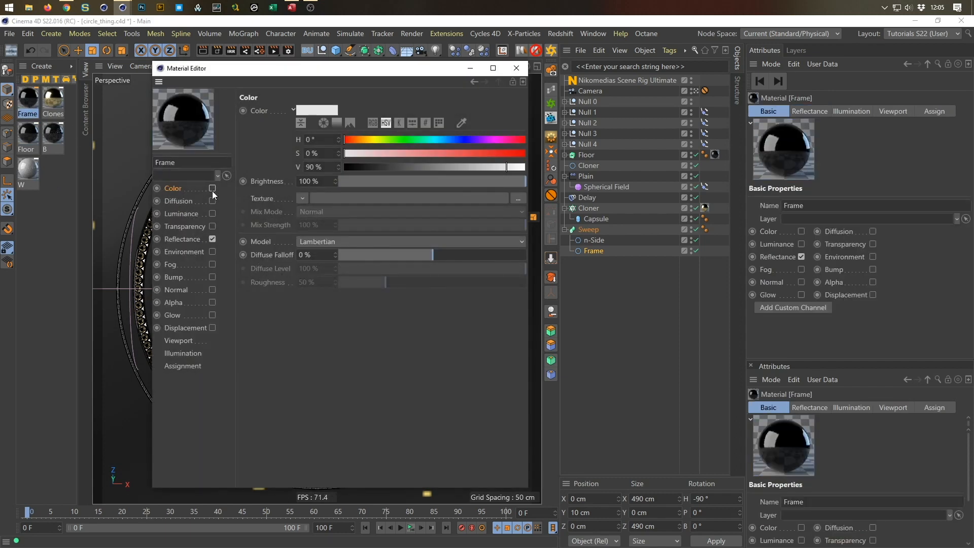
- Give the Frame material's reflection a Conductor Fresnel with the Gold preset and 10% roughness, and apply the material to the Sweep
left_click(190, 239)
left_click(303, 457)
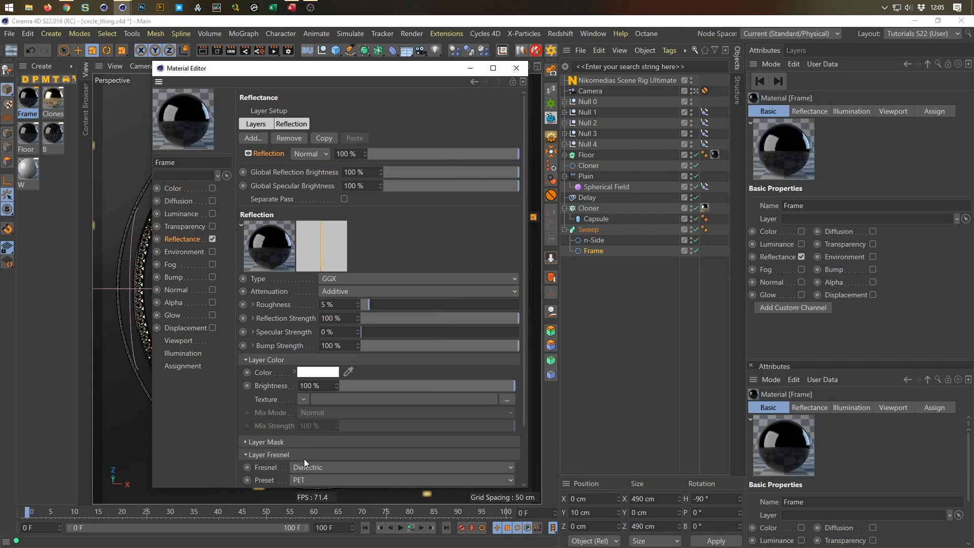
left_click(311, 467)
left_click(315, 498)
left_click(324, 479)
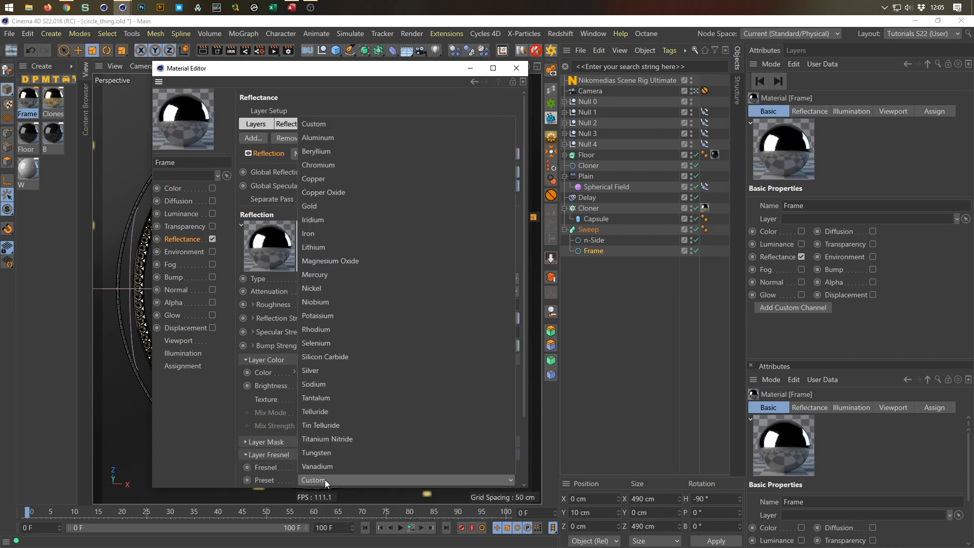
left_click(349, 206)
left_click(332, 304)
type("10")
key("Return")
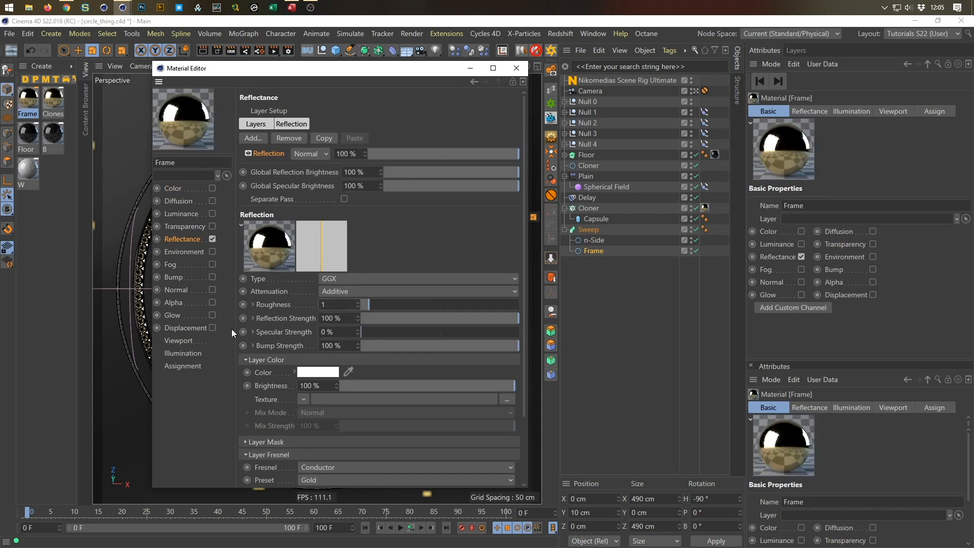
left_click(517, 68)
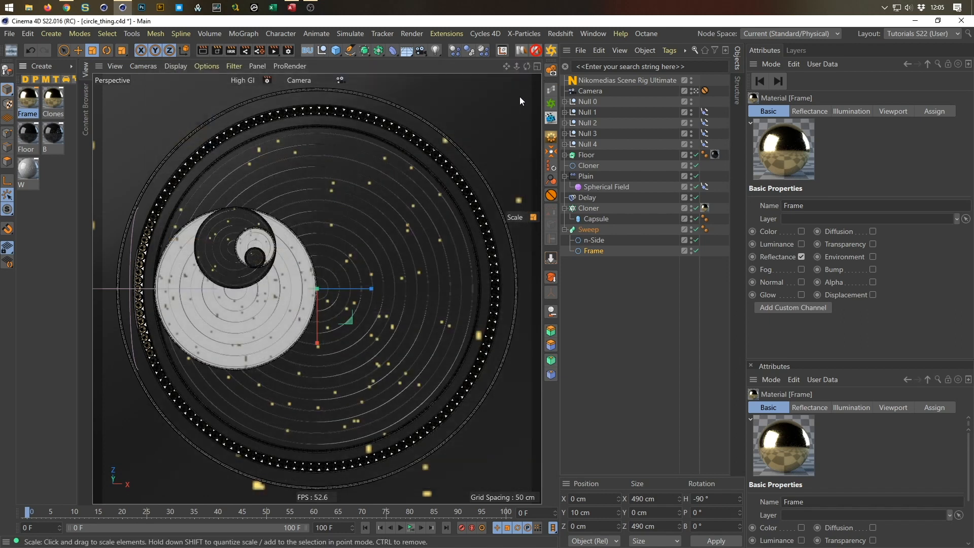
left_click_drag(26, 102, 587, 232)
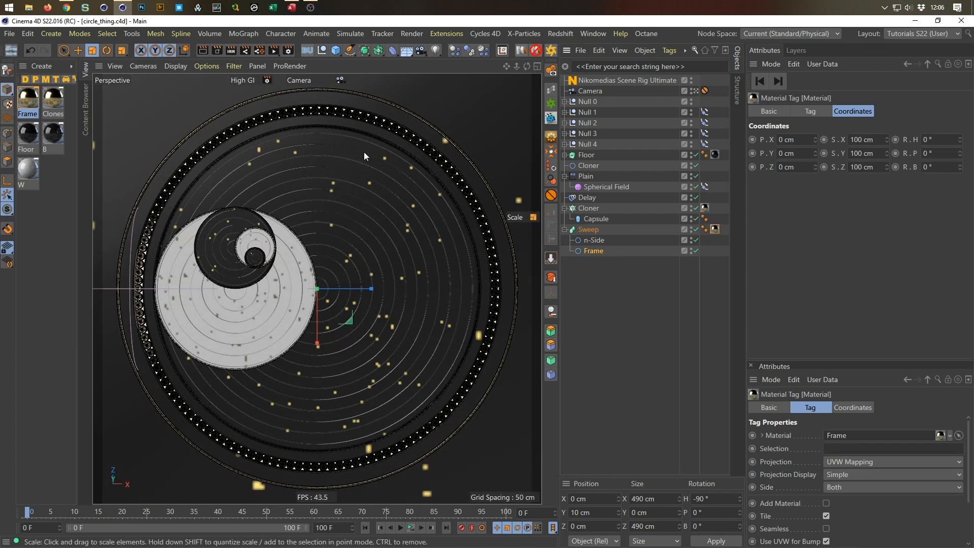
- Set the Frame circle's radius to 240 cm and save the project
left_click(595, 251)
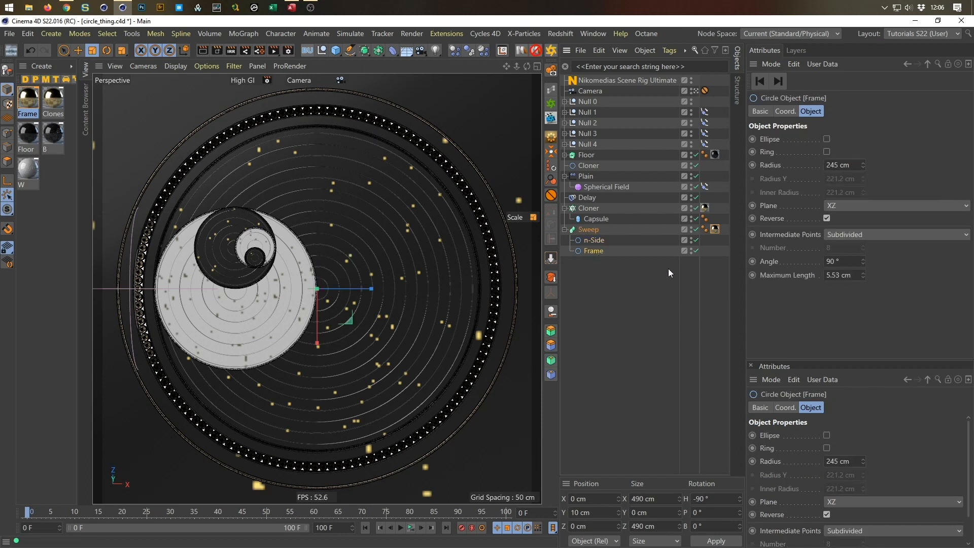
left_click_drag(851, 164, 729, 221)
type("240")
key("Return")
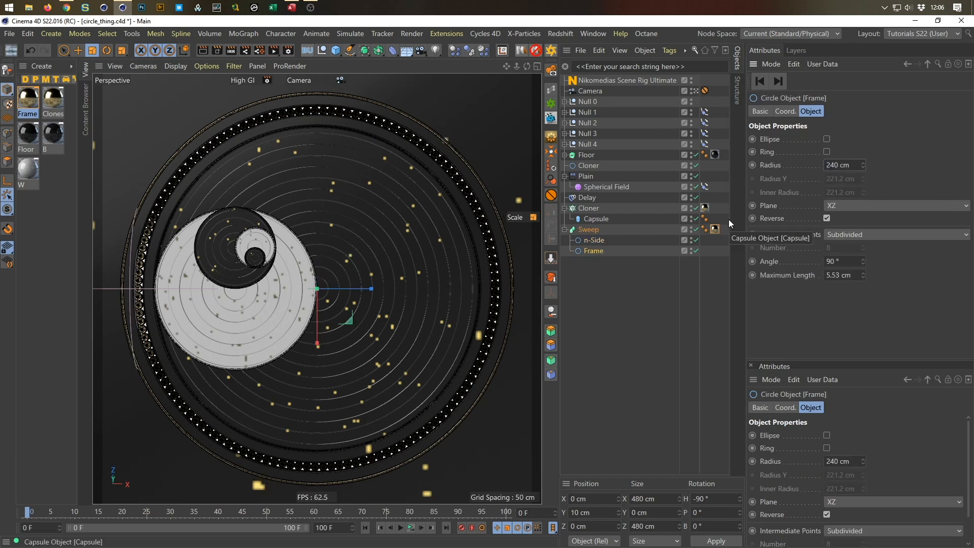
key("ctrl+s")
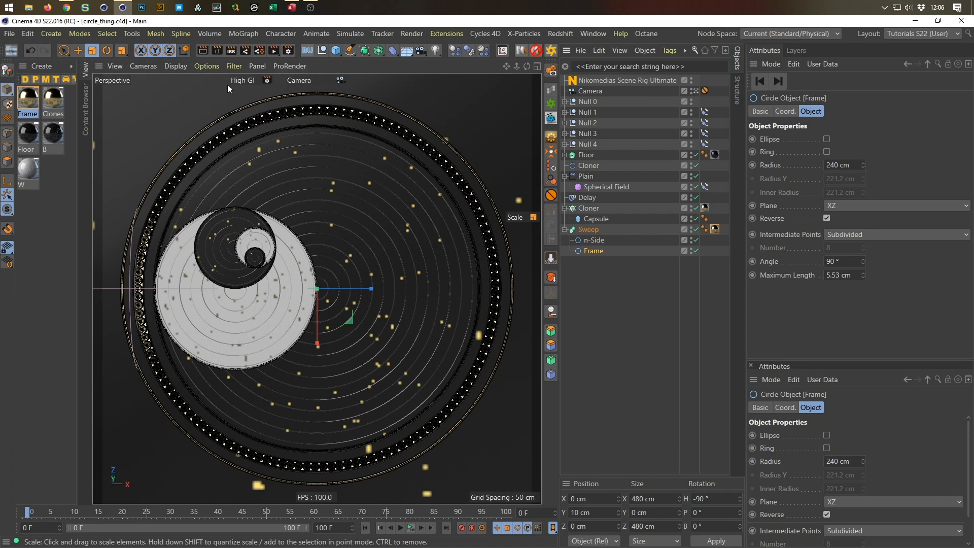
- Make Middle GI the active render setting and render a test image to the Picture Viewer
left_click(266, 81)
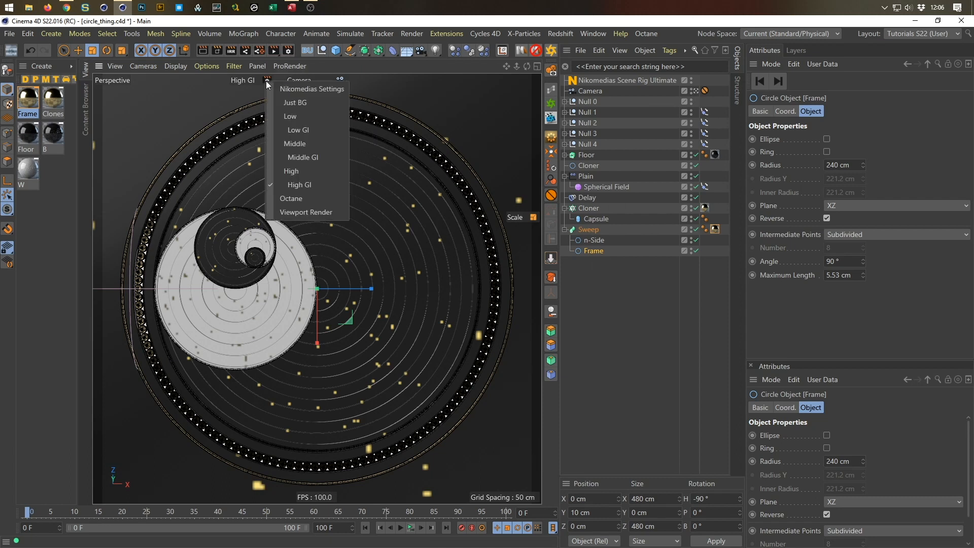
left_click(310, 158)
key("shift+r")
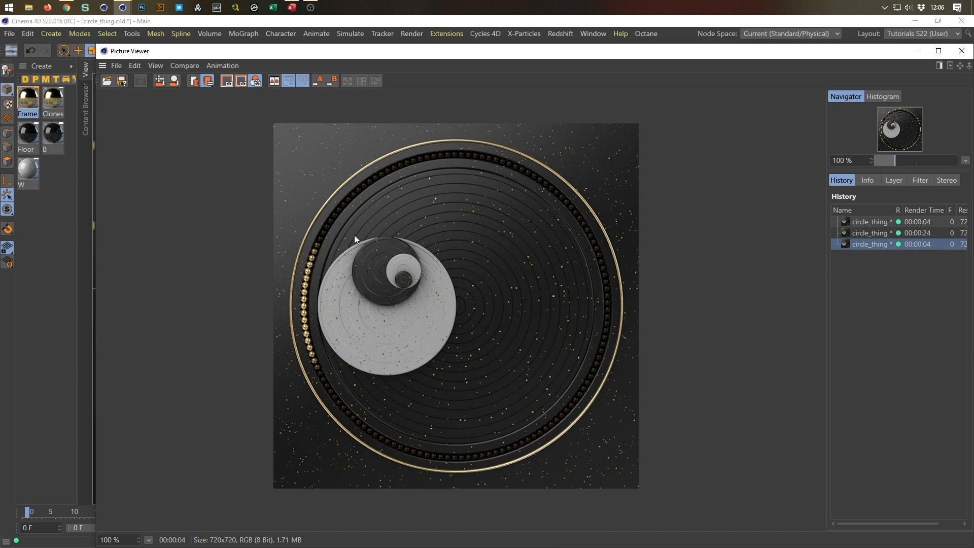
left_click(962, 51)
- Show only the HDRI settings of Nikomedias Scene Rig Ultimate and open the Content Browser, keeping the HDRI file setting accessible
left_click(620, 79)
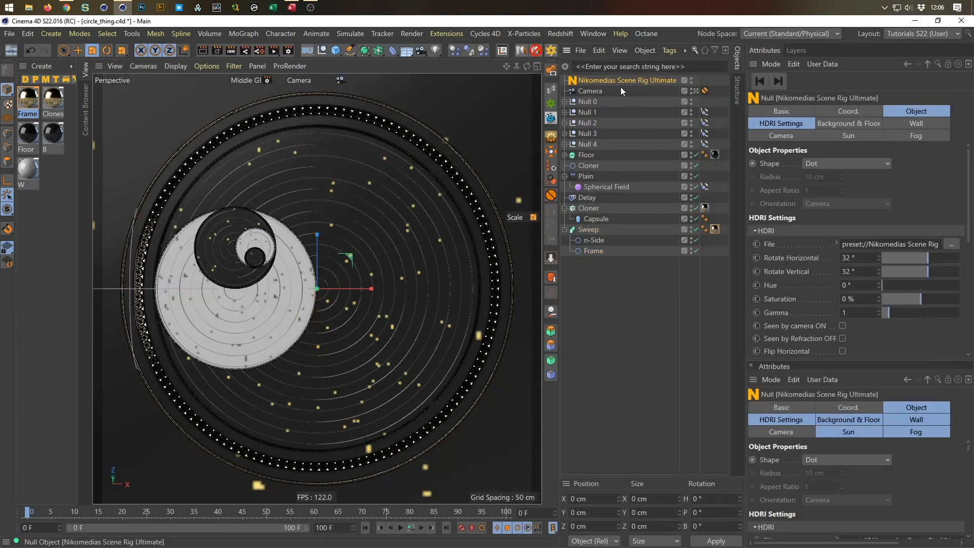
left_click(892, 109, "shift")
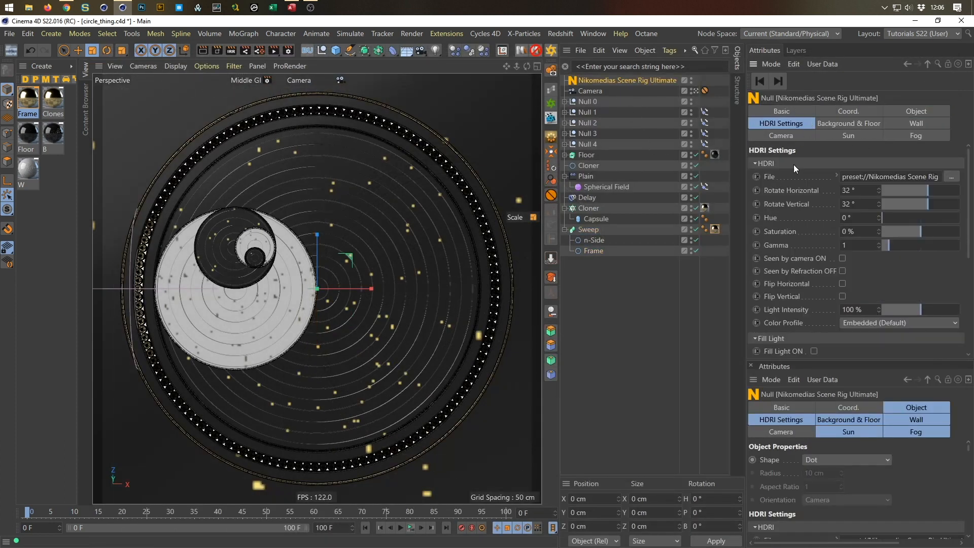
key("shift+F8")
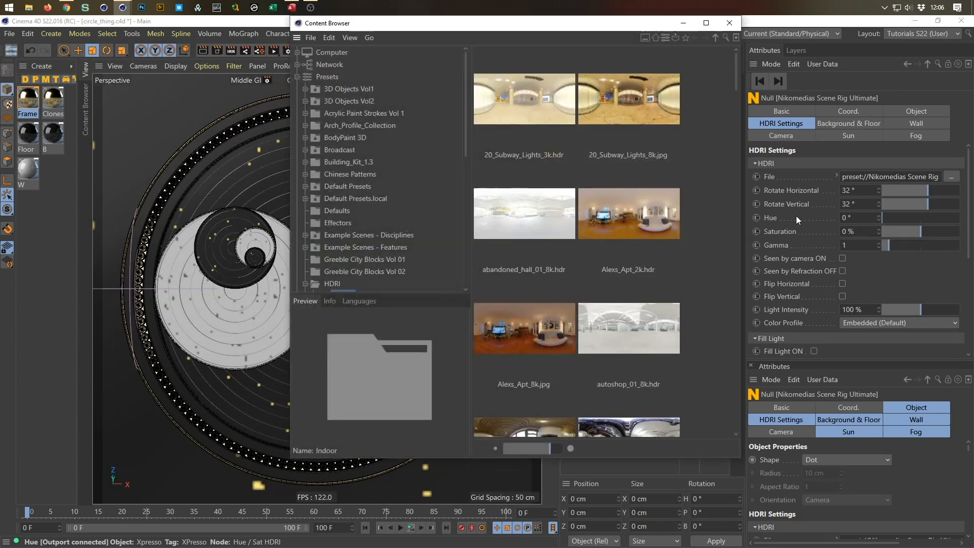
left_click_drag(649, 28, 661, 92)
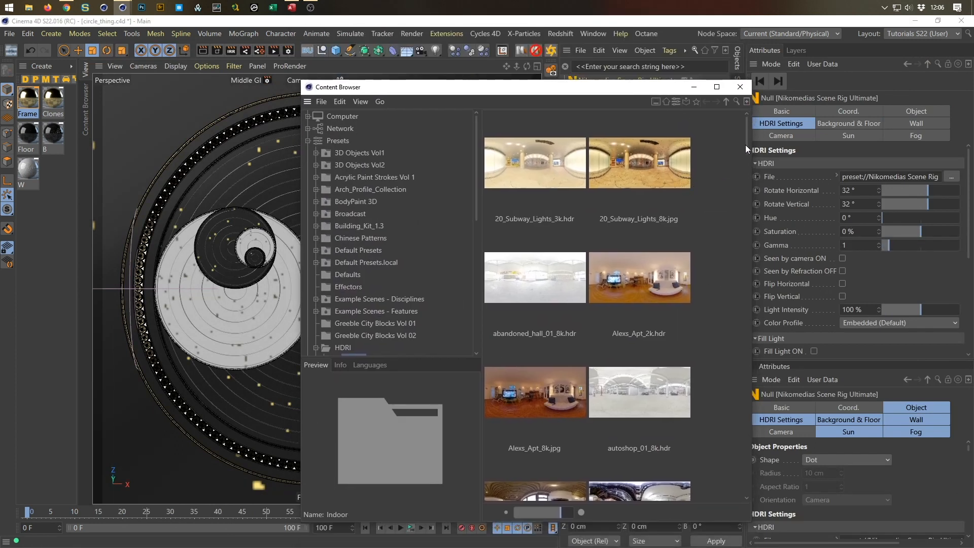
scroll(745, 152, "down", 3)
left_click_drag(662, 92, 750, 106)
- Start an interactive render region in the viewport and switch the render setting to Low GI
left_click(231, 51)
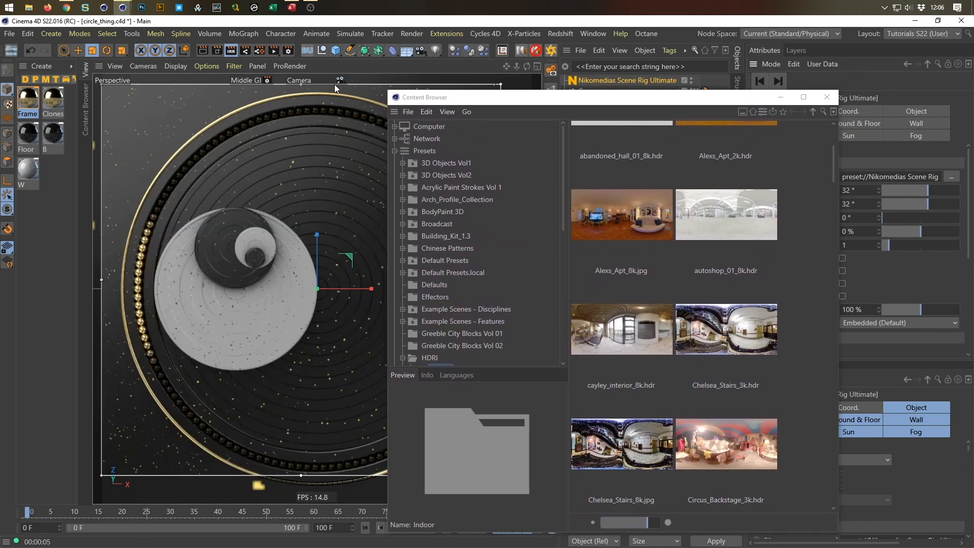
left_click(264, 78)
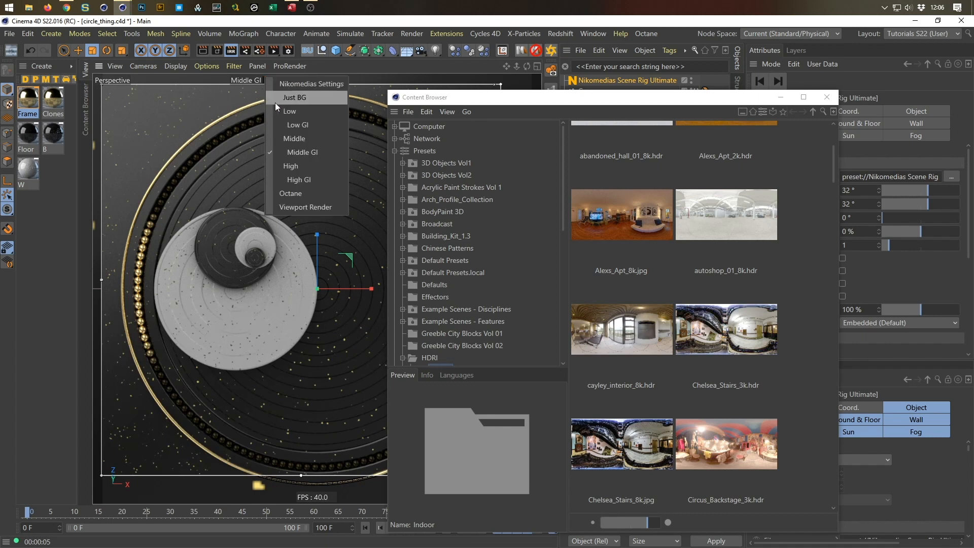
left_click(300, 125)
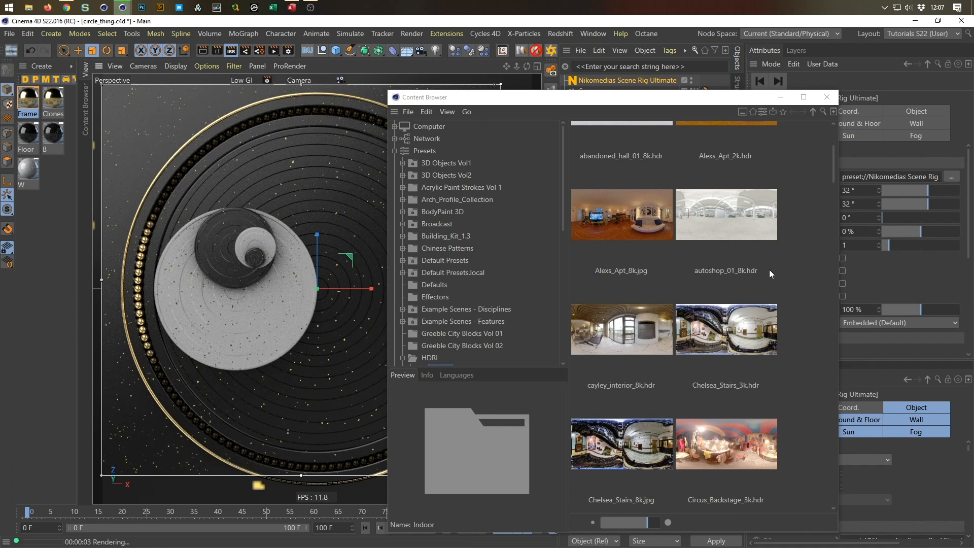
- Assign NatureLab_Bones8k_Ref.hdr from the indoor HDRI presets as the scene rig's HDRI file
scroll(767, 273, "down", 8)
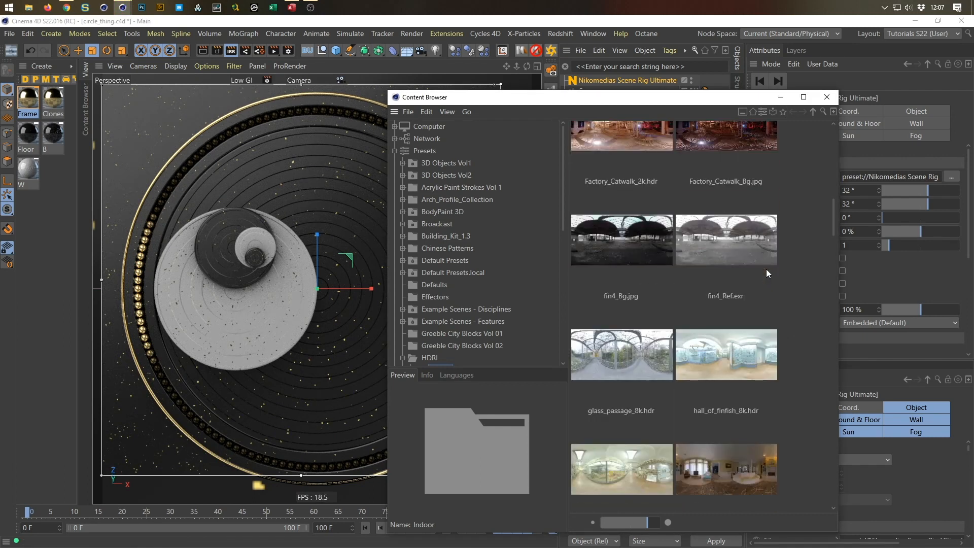
scroll(767, 273, "down", 8)
scroll(767, 271, "down", 5)
scroll(767, 273, "down", 2)
left_click(599, 350)
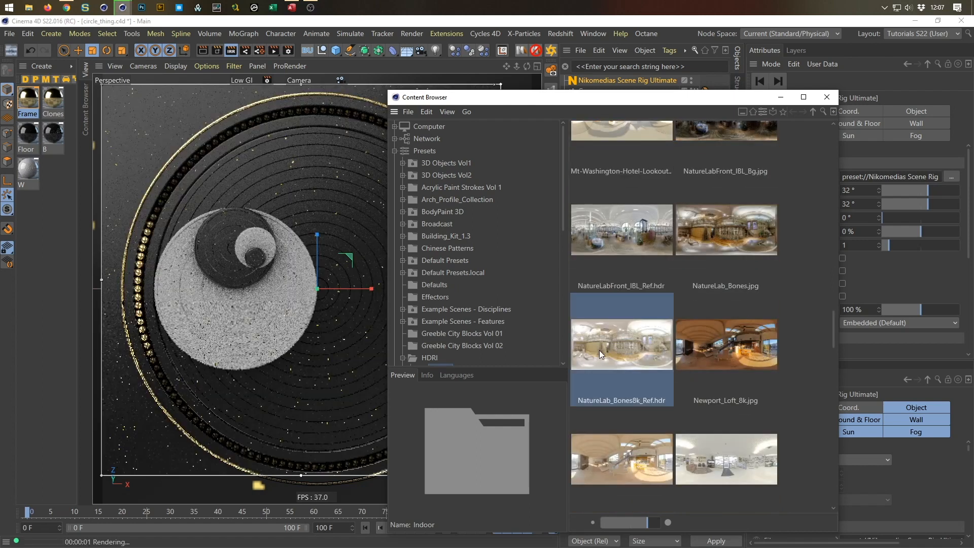
left_click_drag(628, 339, 900, 180)
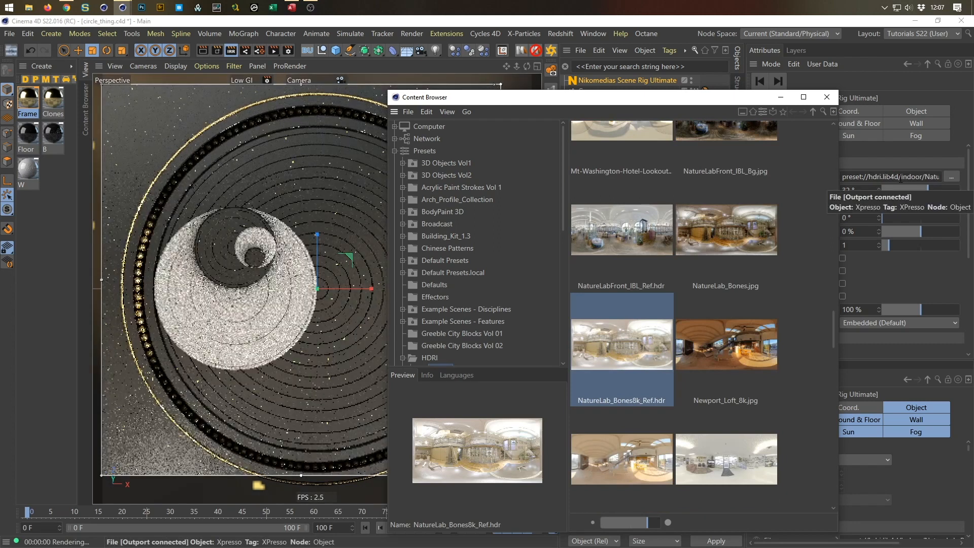
- Set the HDRI's vertical rotation to 0° and its horizontal rotation to 162°
left_click_drag(740, 99, 813, 363)
left_click_drag(859, 204, 774, 230)
type("0")
key("Return")
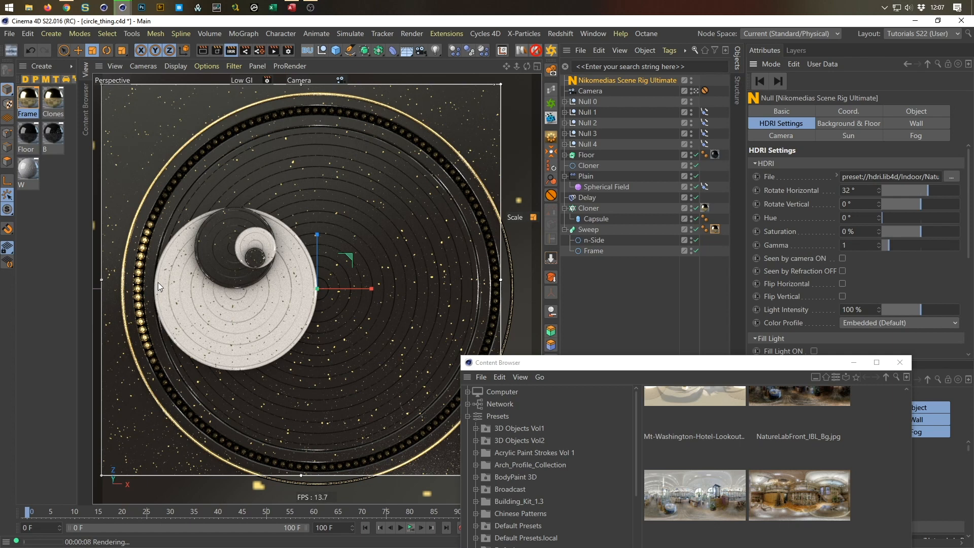
left_click_drag(927, 191, 957, 195)
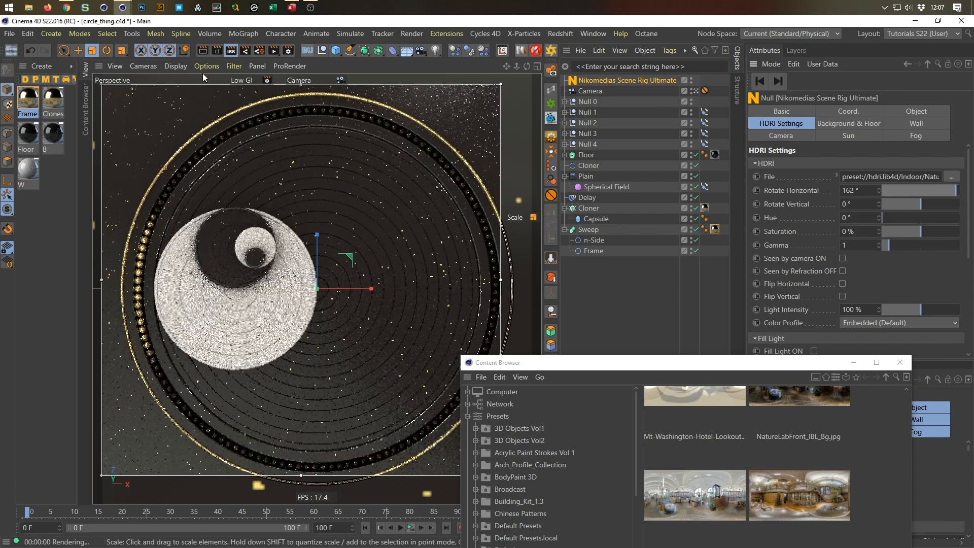
- Turn off the interactive render region and render the relit scene to the Picture Viewer with Middle GI
left_click(231, 51)
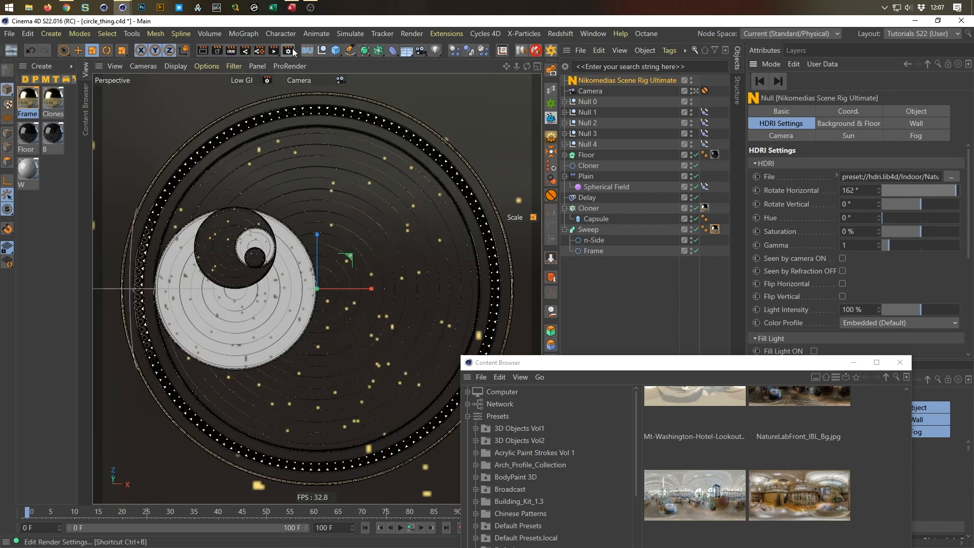
left_click(266, 80)
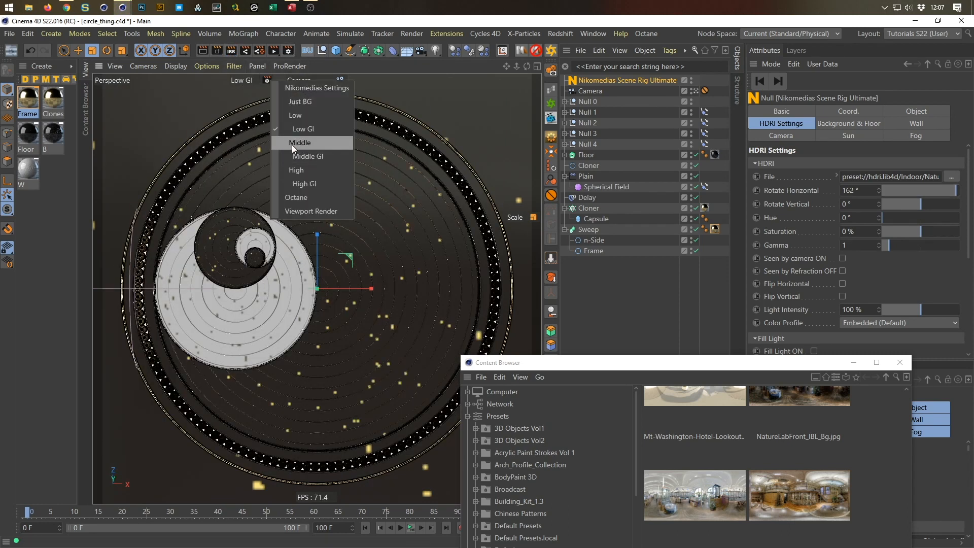
left_click(306, 153)
key("shift+r")
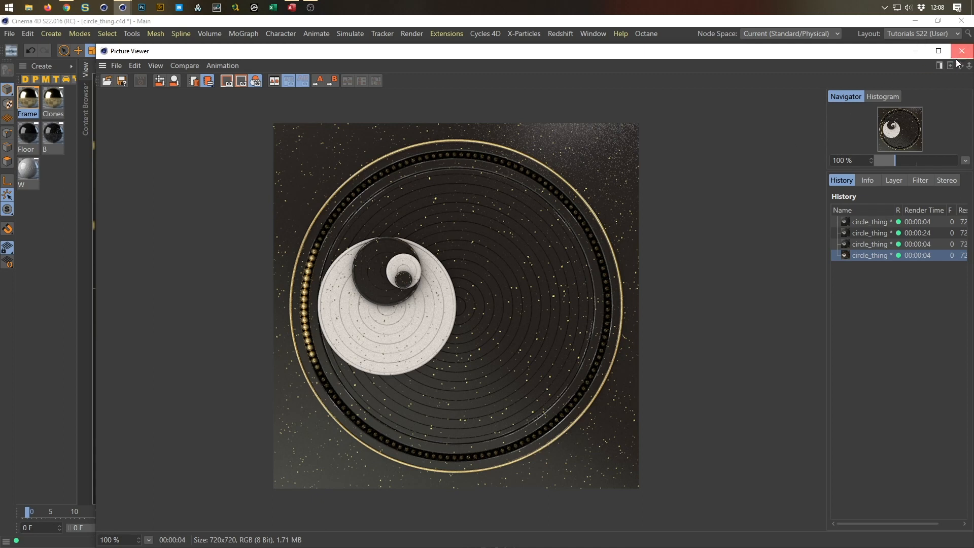
left_click(921, 53)
- Add the Denoiser effect to the Middle GI render setting and render the scene again
left_click(289, 50)
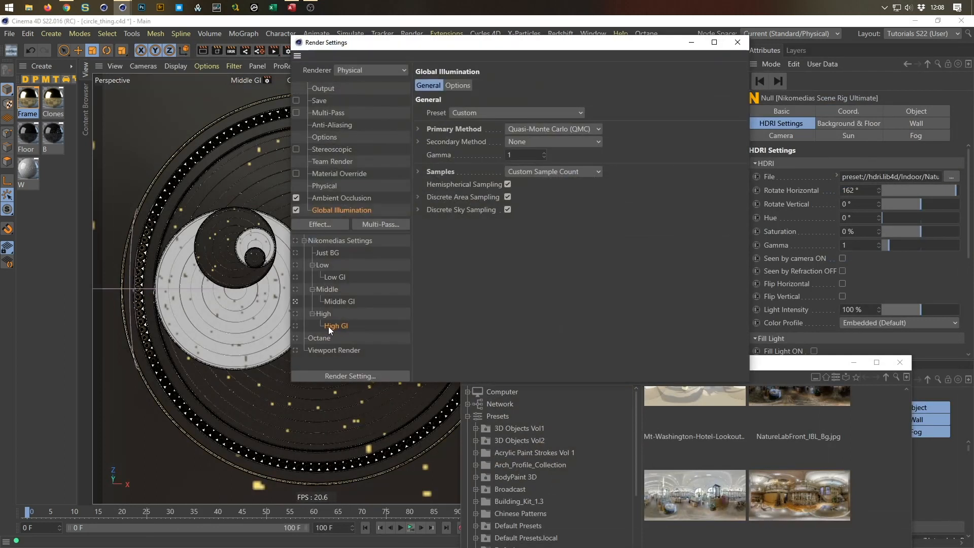
left_click(326, 224)
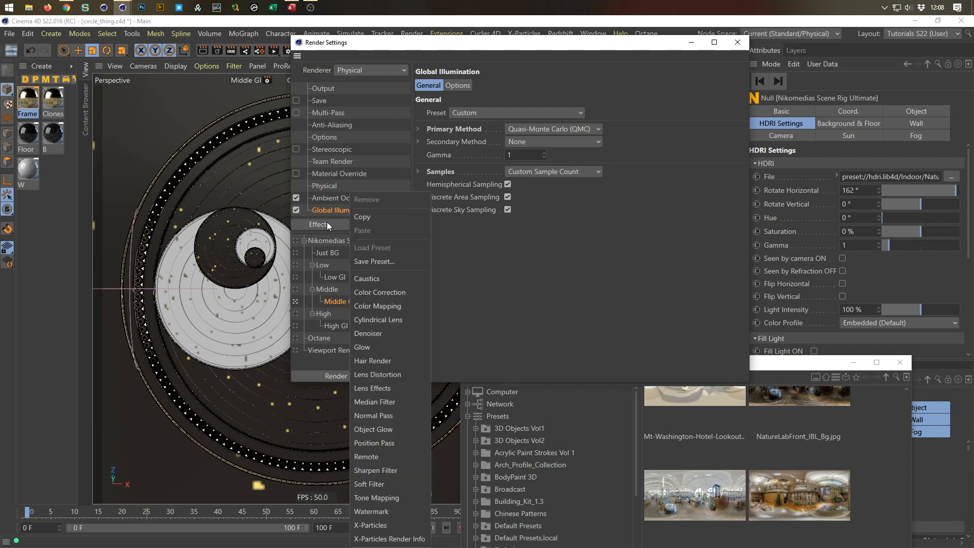
left_click(363, 333)
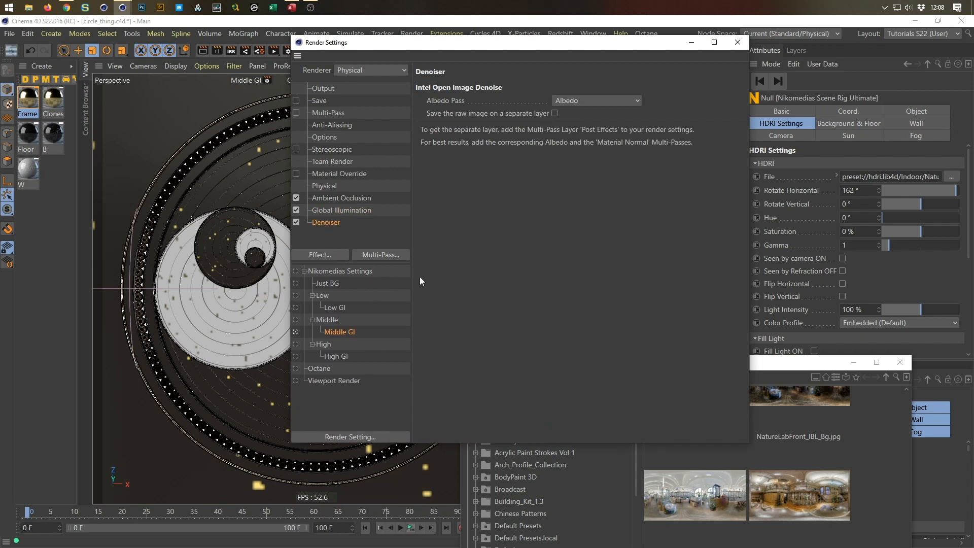
key("shift+r")
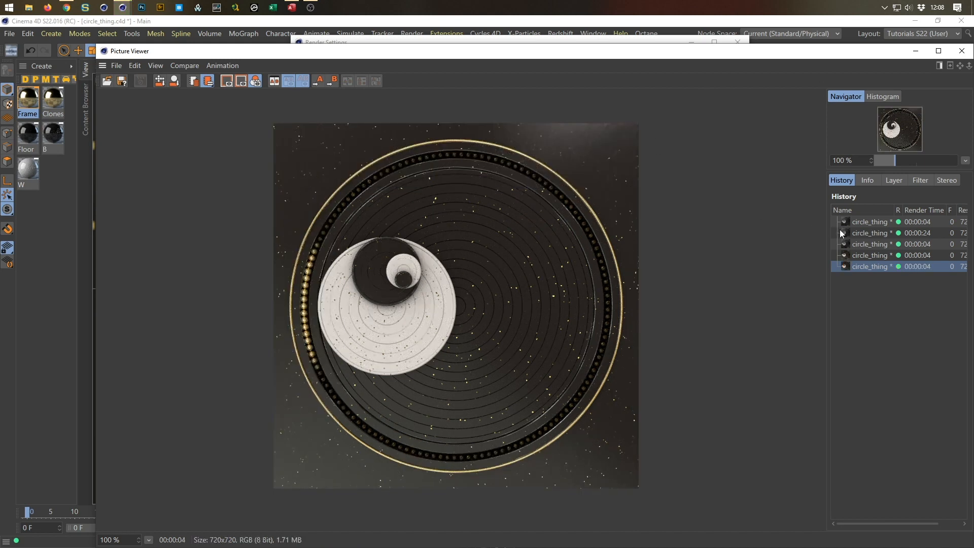
- Compare the last two renders in the Picture Viewer history, with and without the Denoiser
left_click(863, 255)
left_click(870, 265)
left_click(873, 255)
left_click(872, 267)
left_click(873, 258)
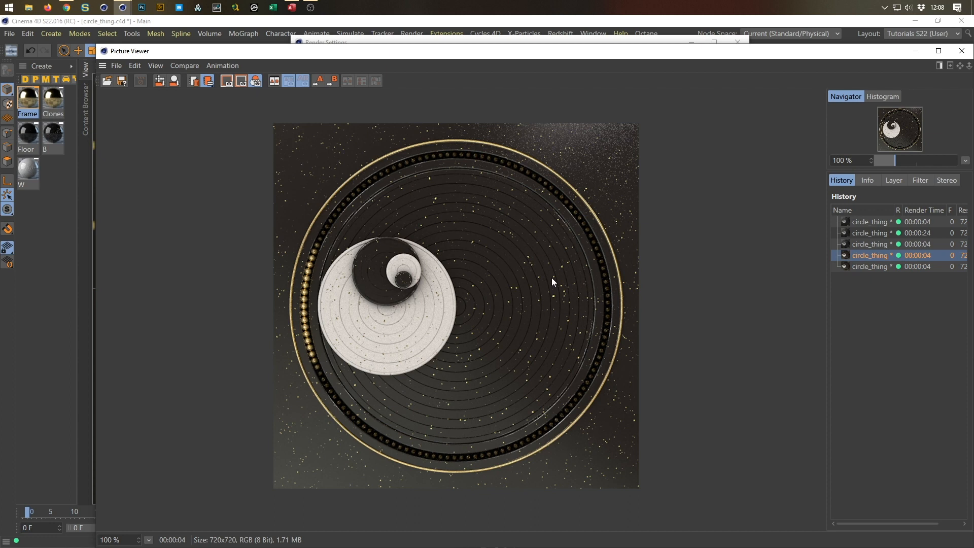
left_click(962, 51)
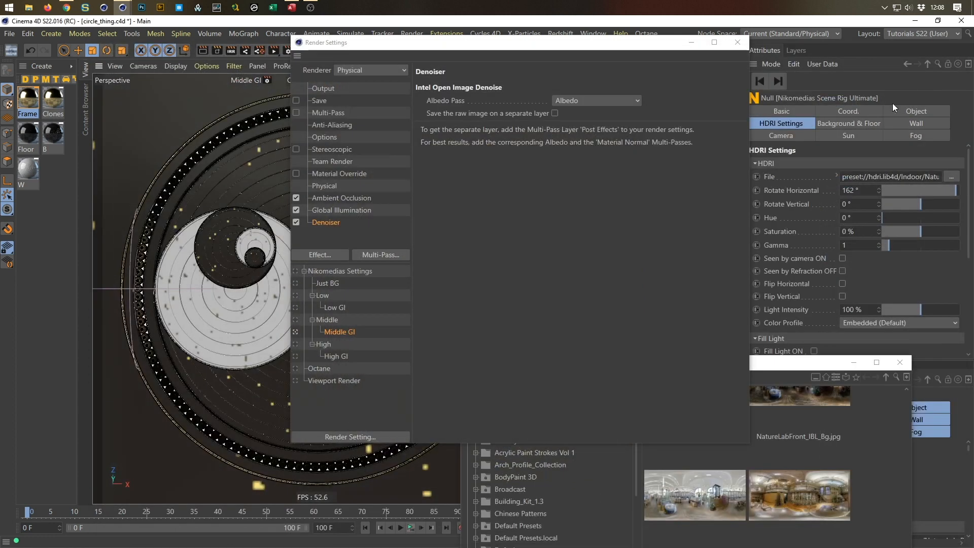
- Disable the Denoiser in the Middle GI setting and make High GI the active render setting
left_click(297, 222)
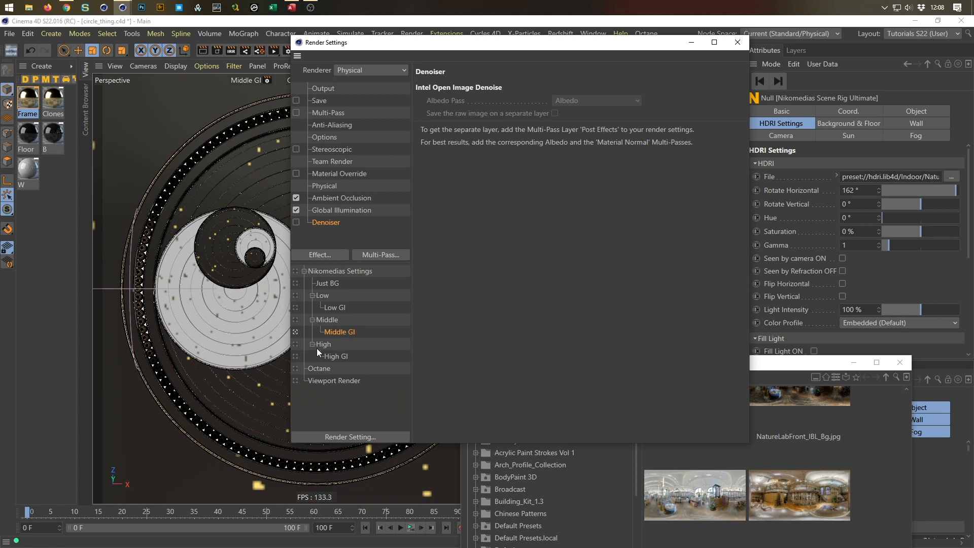
left_click(296, 344)
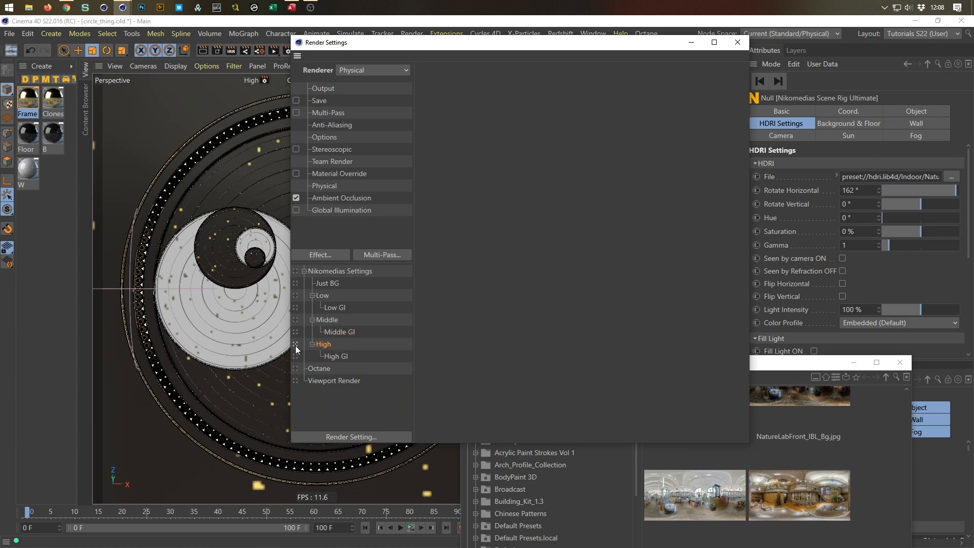
left_click(299, 356)
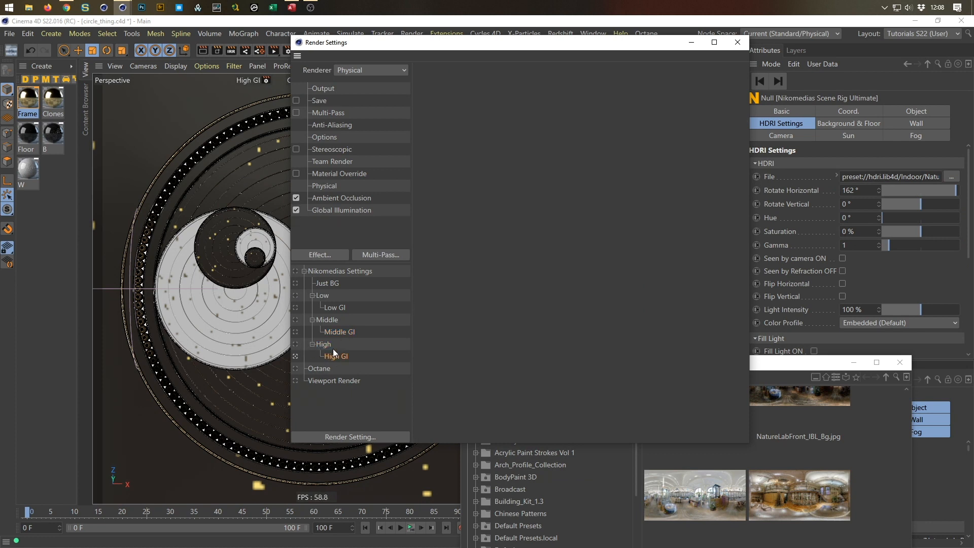
- Render the scene to the Picture Viewer with High GI, closing the viewer and the render settings when done
key("shift+r")
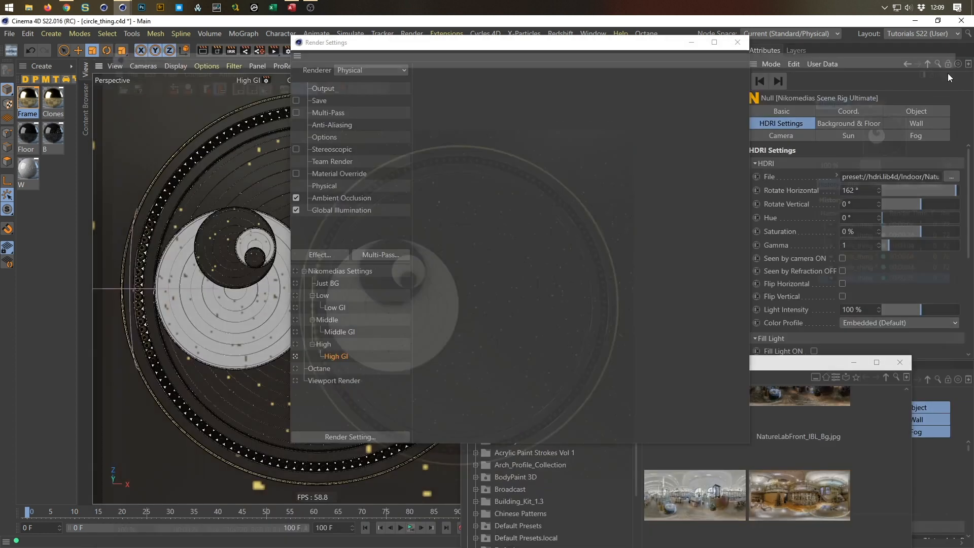
left_click(961, 51)
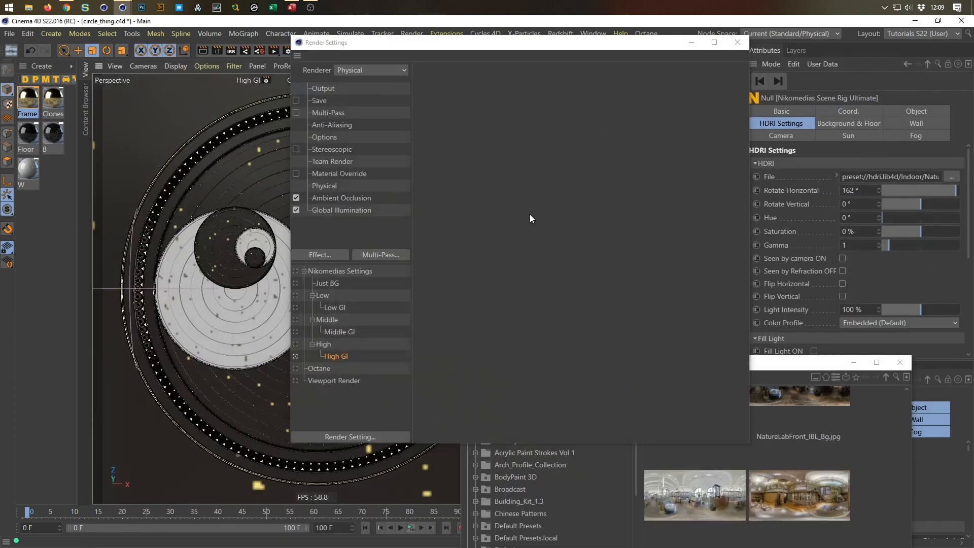
left_click(738, 42)
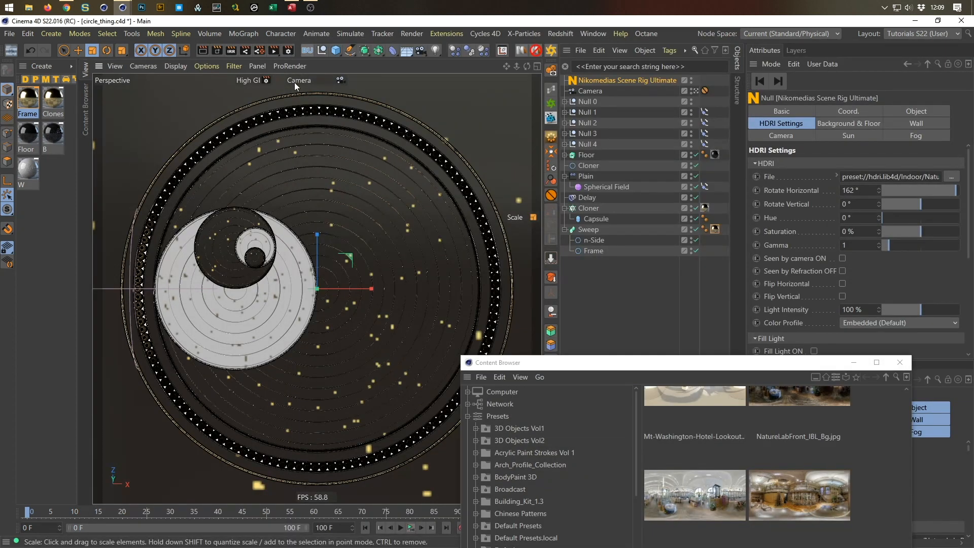
- Switch to Low GI, restart the interactive render region and enlarge it to cover the whole frame ring
left_click(267, 80)
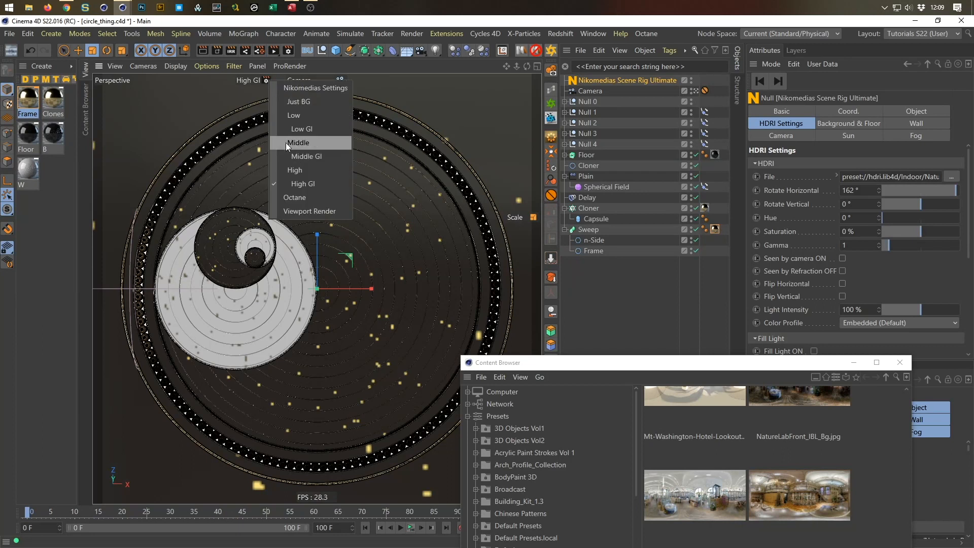
left_click(317, 129)
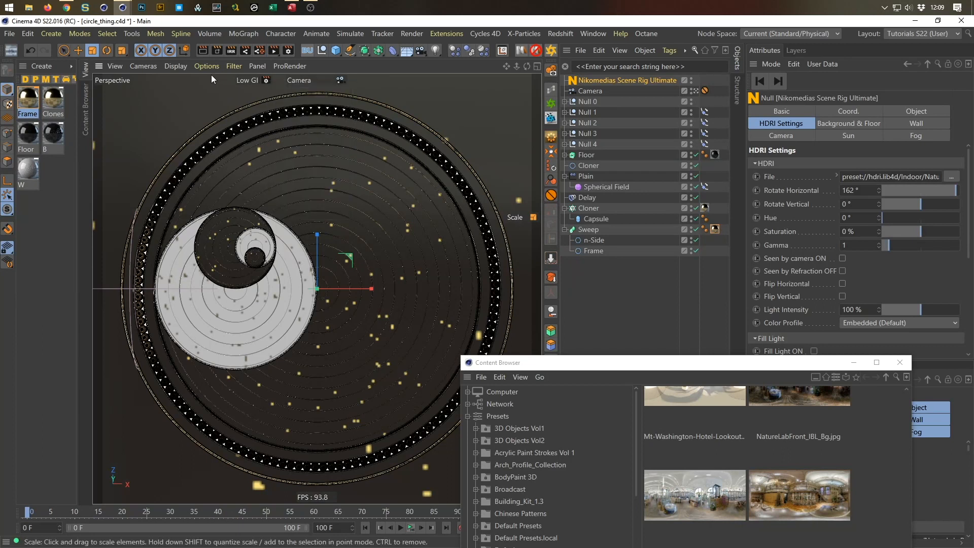
left_click(229, 53)
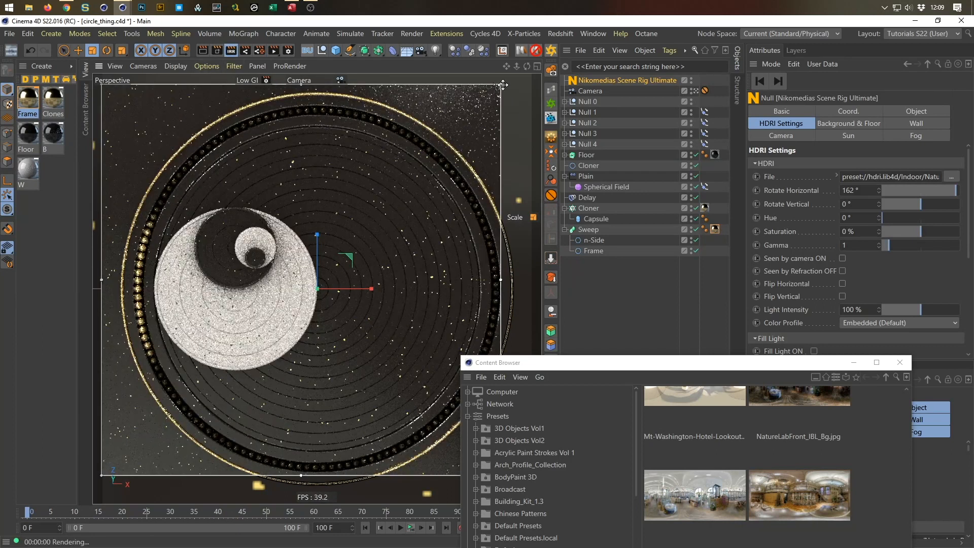
left_click_drag(502, 84, 539, 75)
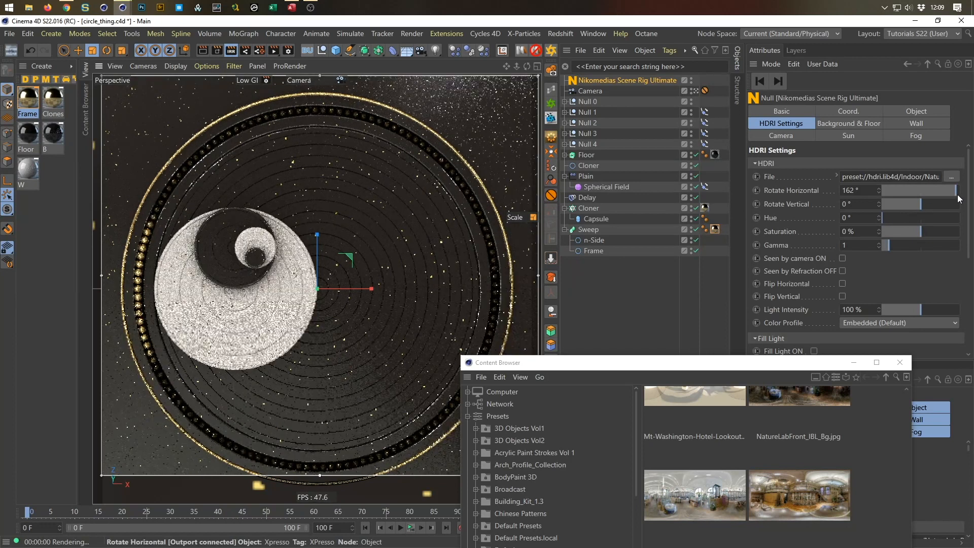
- Set the HDRI's horizontal rotation to 25° and move the Content Browser clear of the render region
left_click_drag(958, 198, 926, 197)
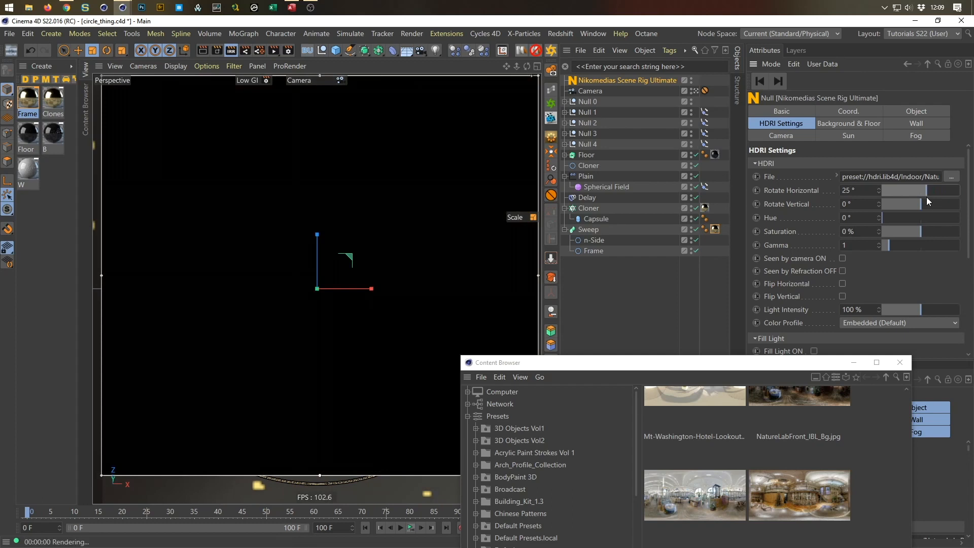
left_click_drag(726, 361, 766, 353)
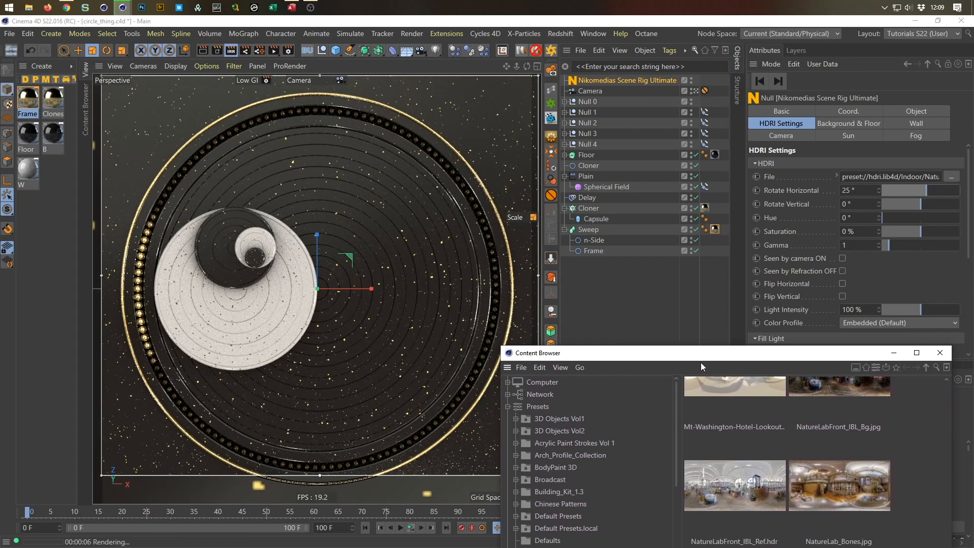
- Load NatureLabFront_IBL_Ref.hdr as the scene rig's HDRI file and set its horizontal rotation to 148°
left_click_drag(661, 360, 532, 242)
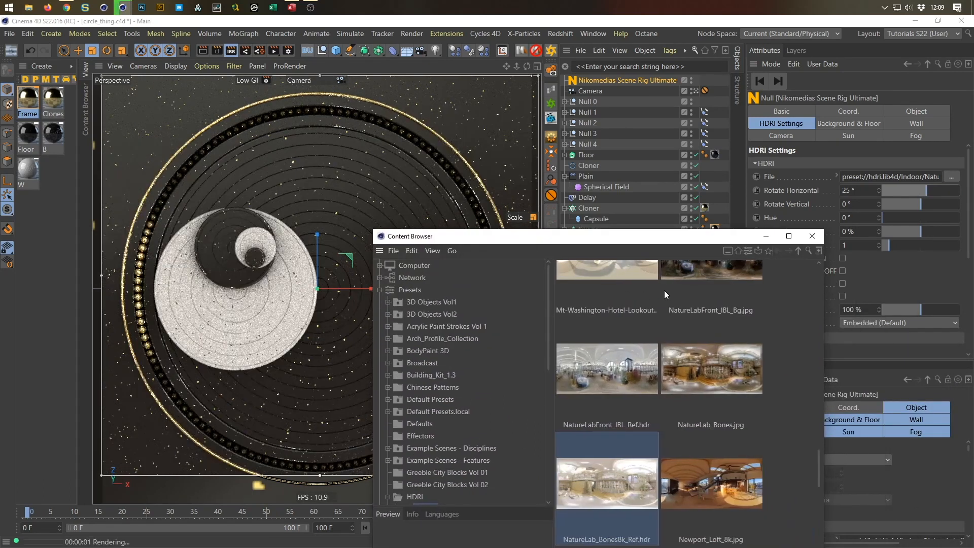
left_click_drag(619, 361, 882, 184)
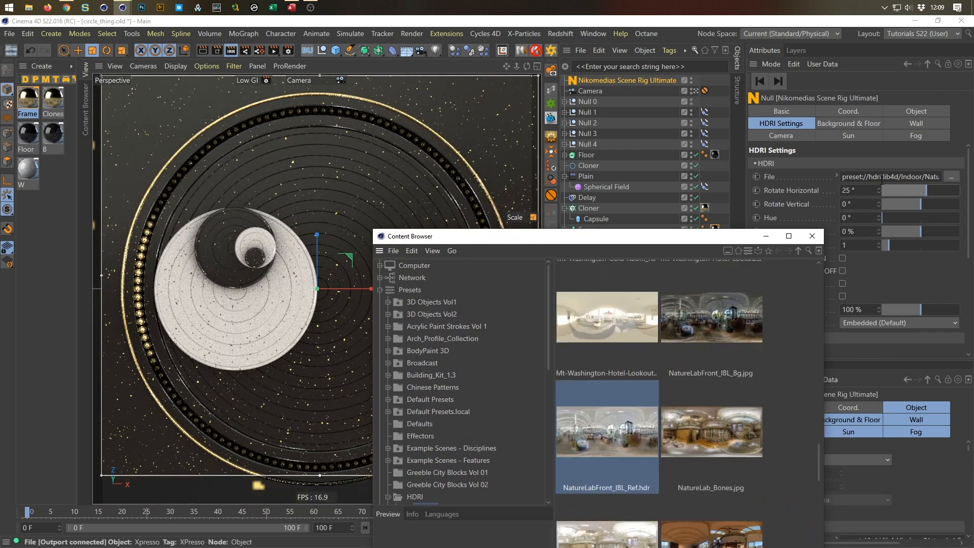
left_click_drag(655, 238, 756, 354)
left_click_drag(928, 193, 955, 195)
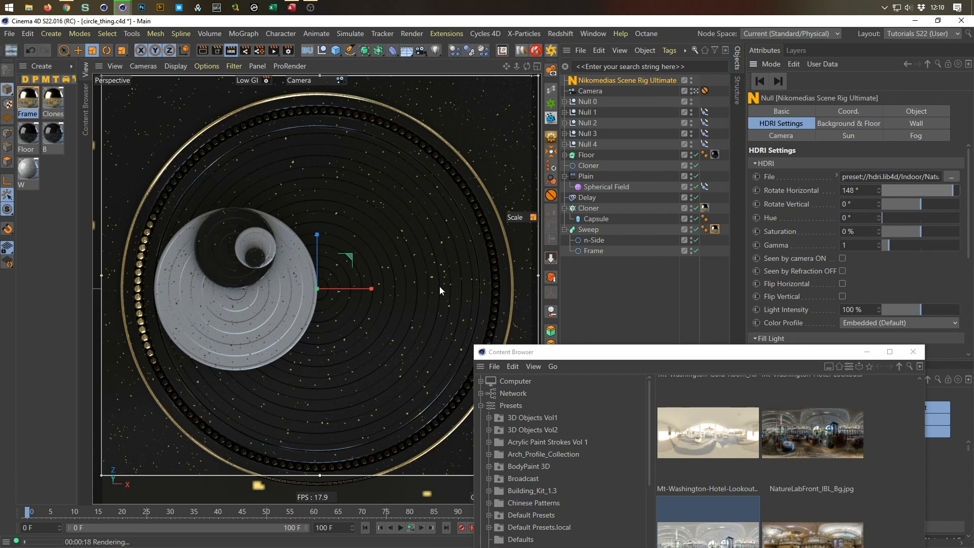
- Set the X, Y and Z size of the material tag on Null 4's Extrude to 150 cm
left_click(564, 145)
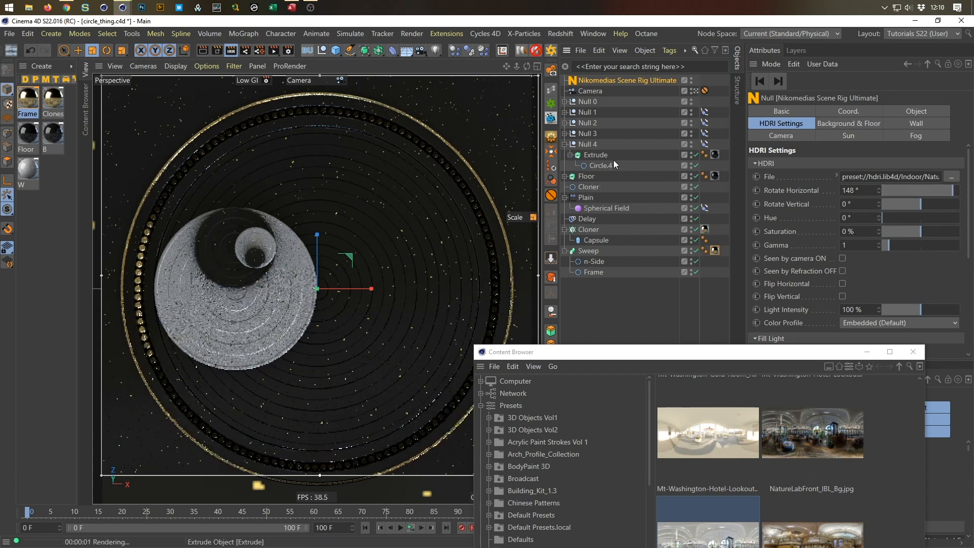
left_click(715, 154)
left_click(875, 140)
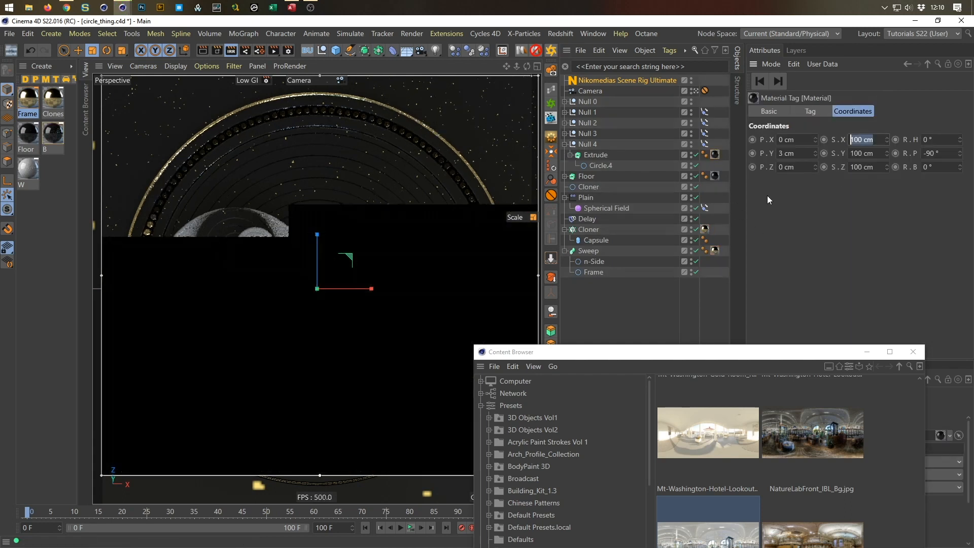
type("150")
key("Tab")
type("150")
key("Tab")
type("1")
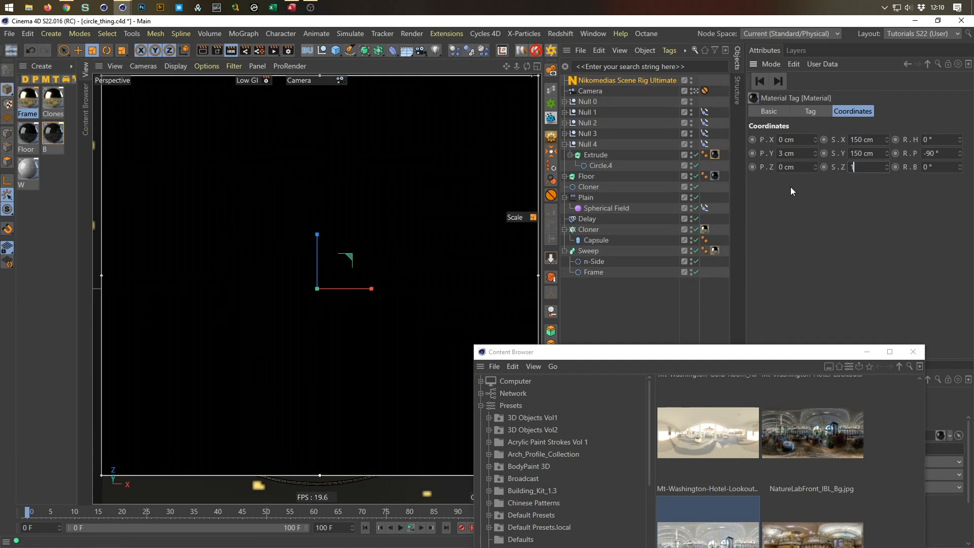
type("50")
key("Return")
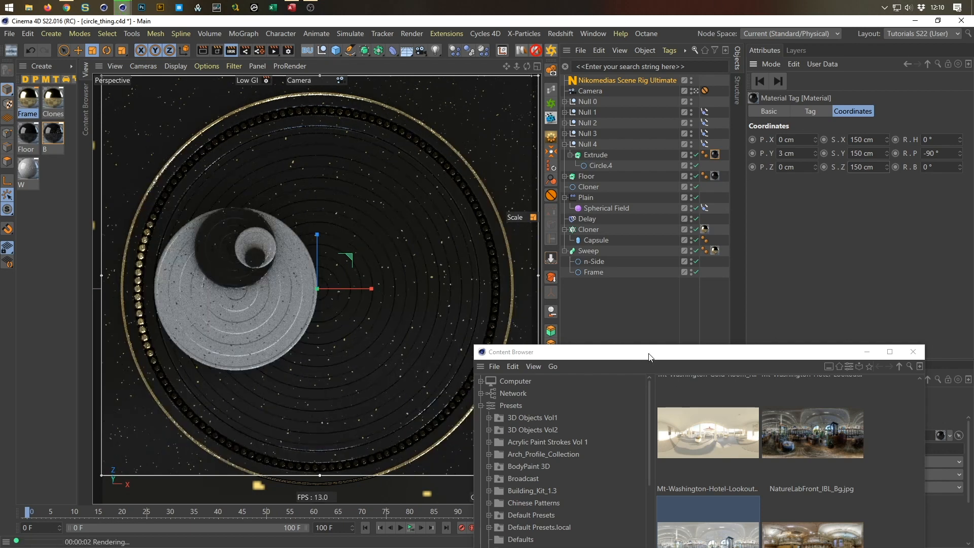
- Close the Content Browser and turn off the interactive render region
left_click_drag(653, 357, 694, 215)
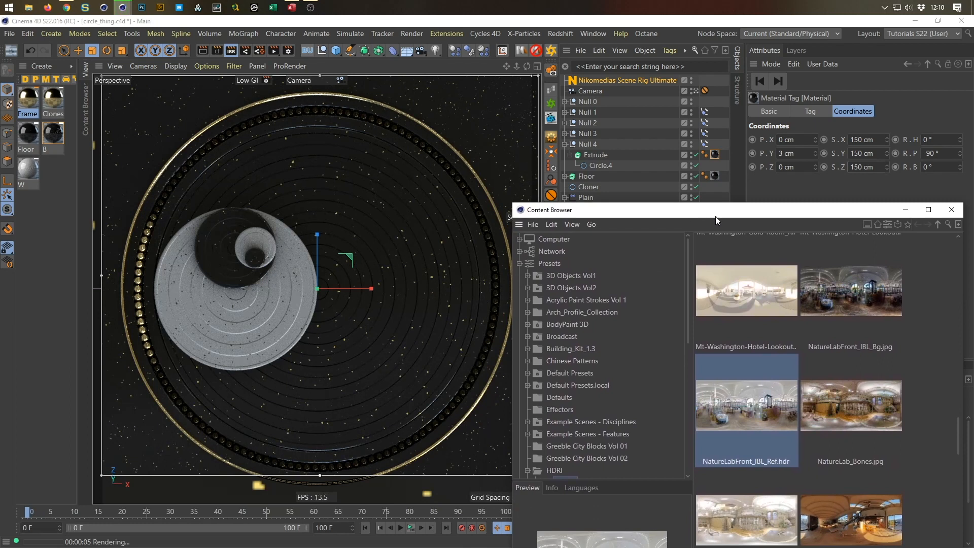
left_click(951, 209)
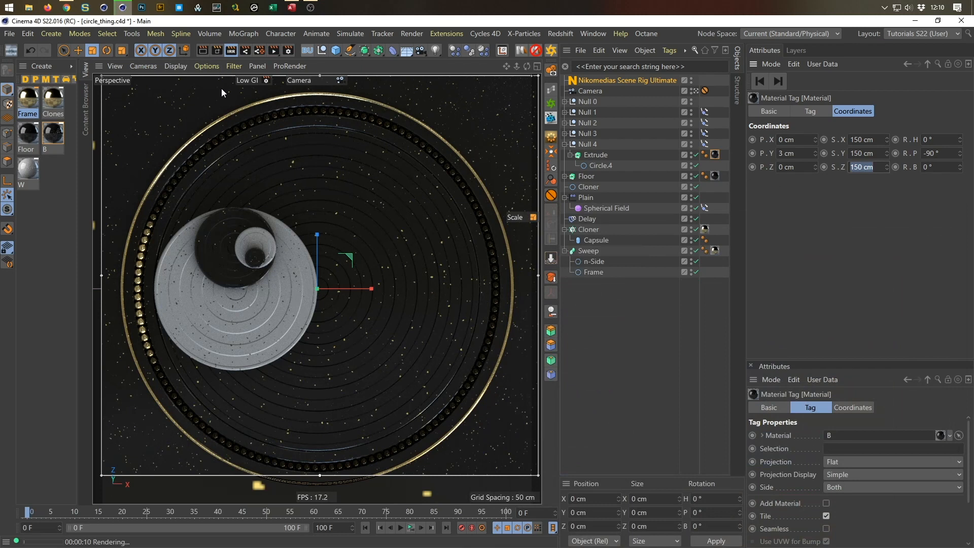
left_click(234, 52)
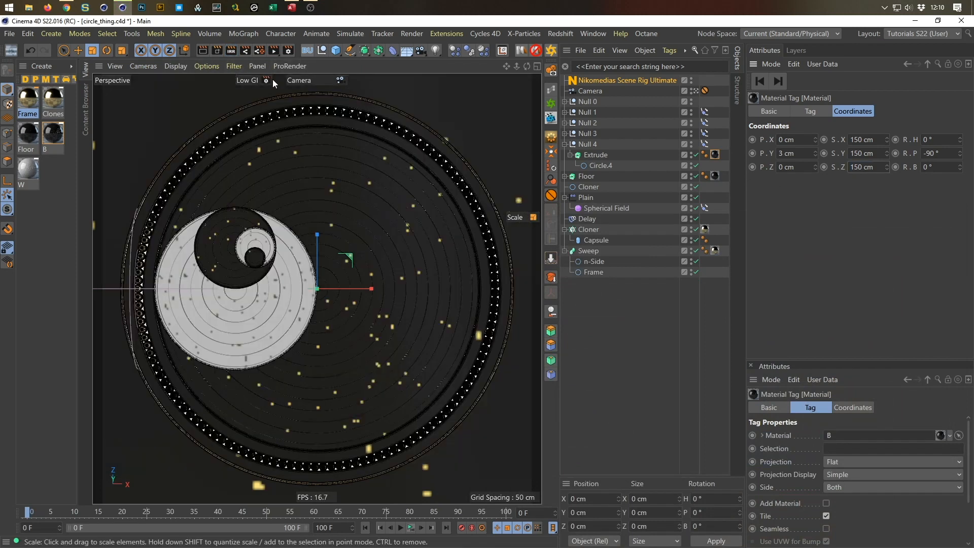
- Switch to the Middle GI setting and render the scene to the Picture Viewer, closing the viewer when done
left_click(266, 80)
left_click(311, 156)
key("shift+r")
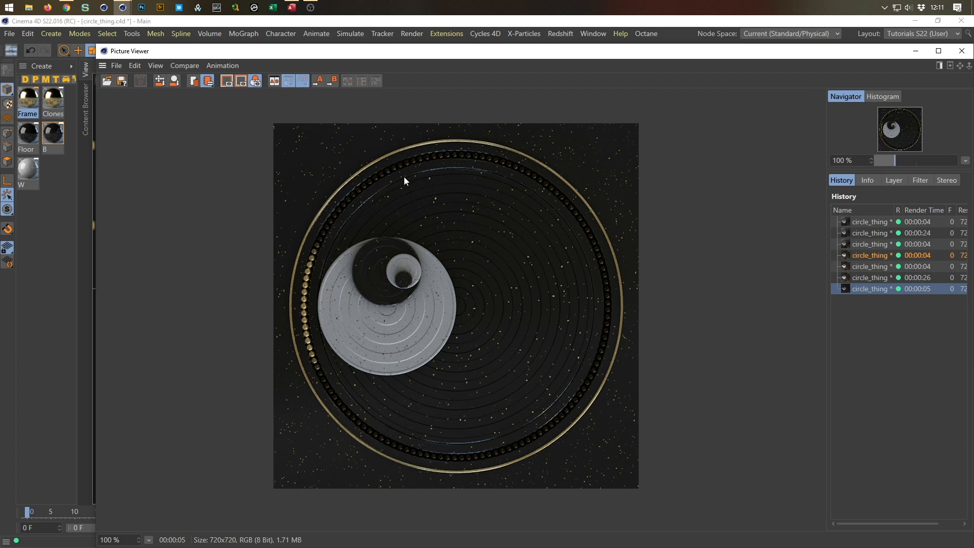
left_click(962, 51)
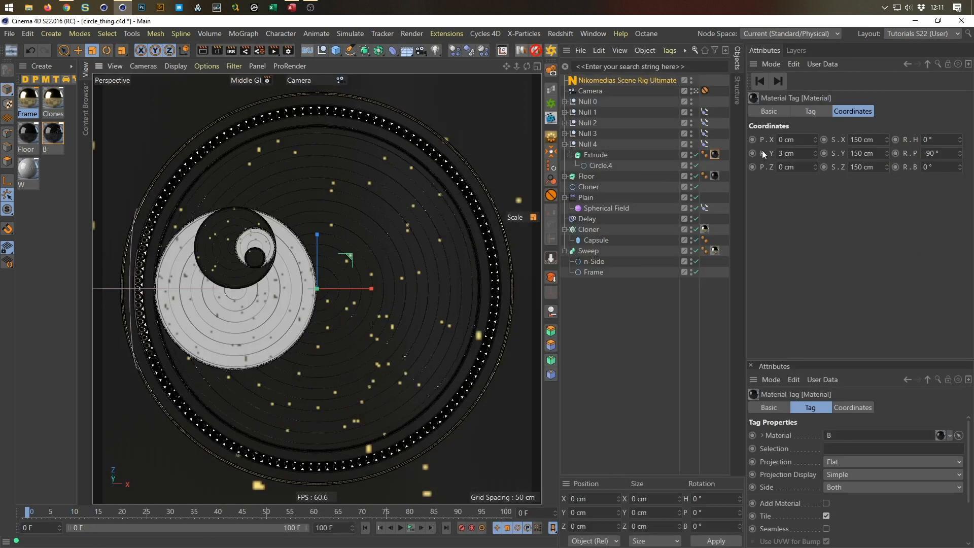
- Set Middle GI's physical Shading Error Threshold to 5% and render the scene to the Picture Viewer
left_click(287, 54)
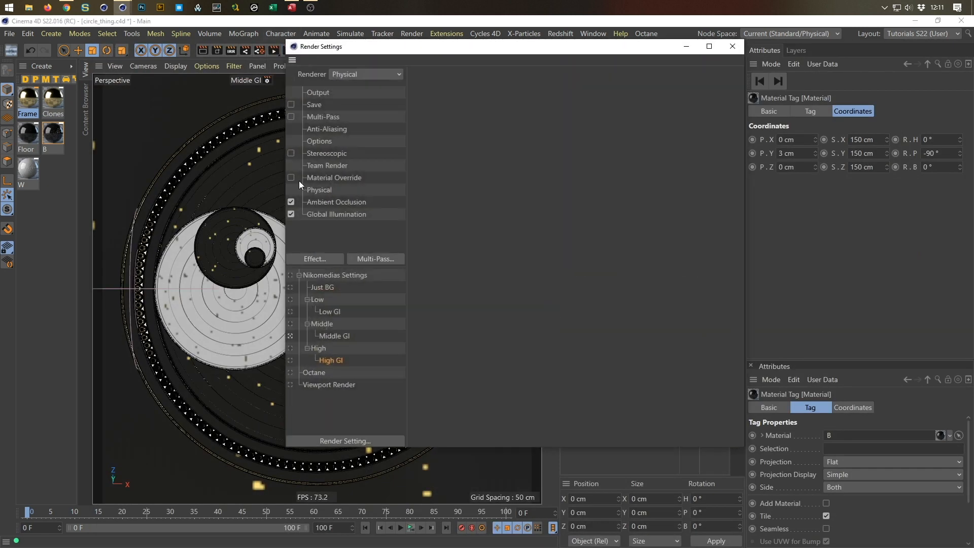
left_click(320, 202)
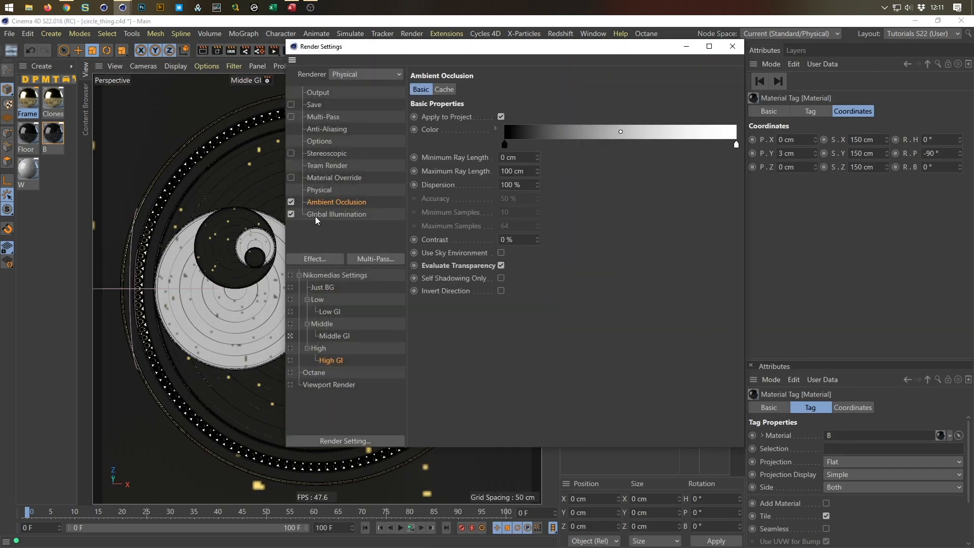
left_click(318, 190)
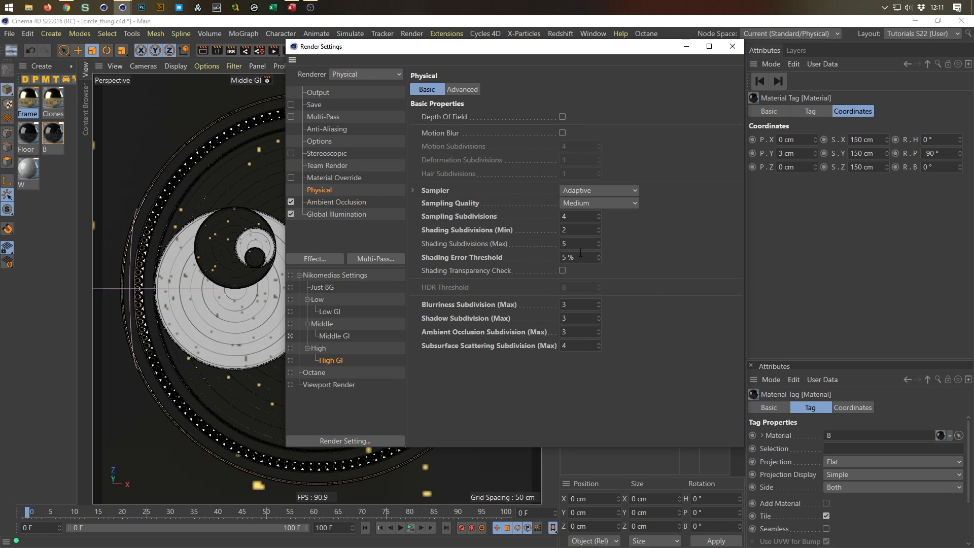
left_click(334, 336)
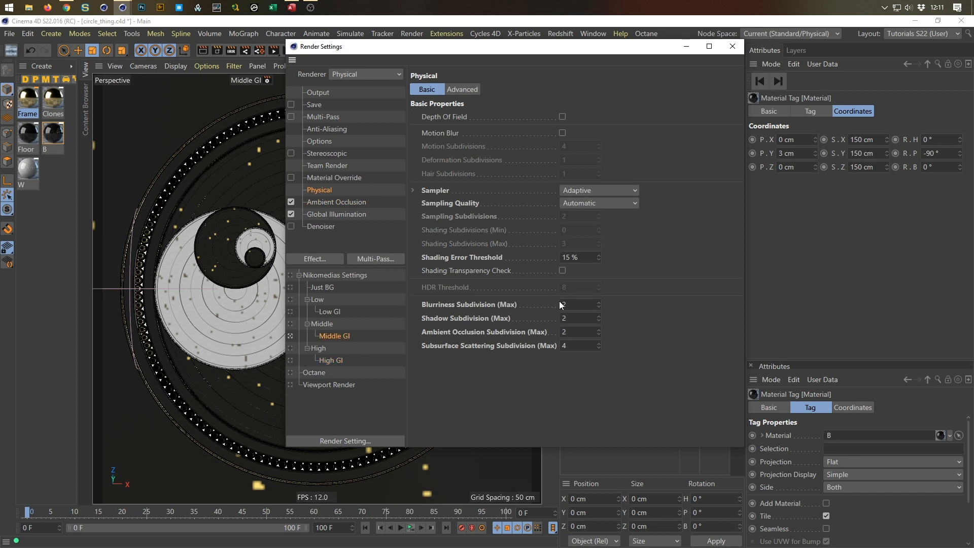
left_click(586, 256)
type("5")
key("Return")
key("shift+r")
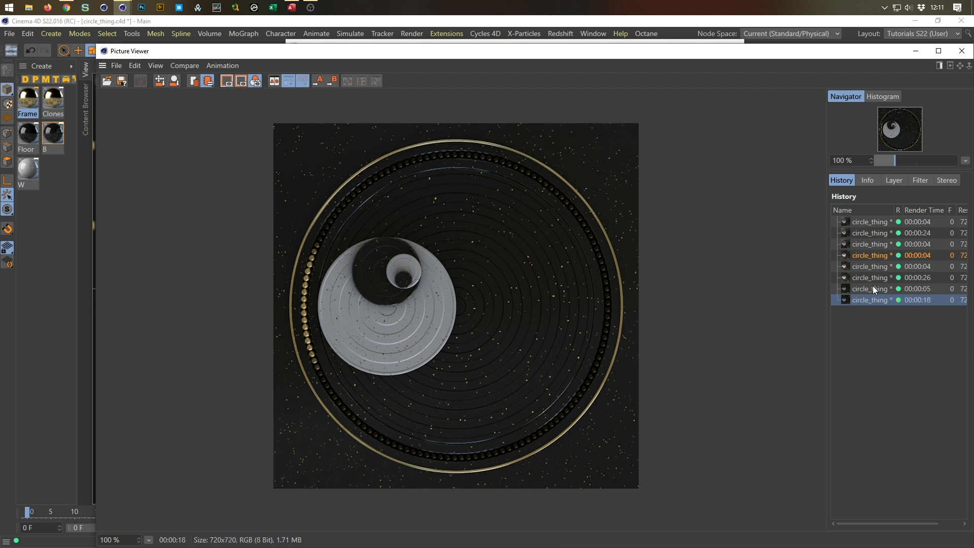
- Compare the two latest renders in the Picture Viewer history and close the viewer
left_click(872, 299)
left_click(872, 289)
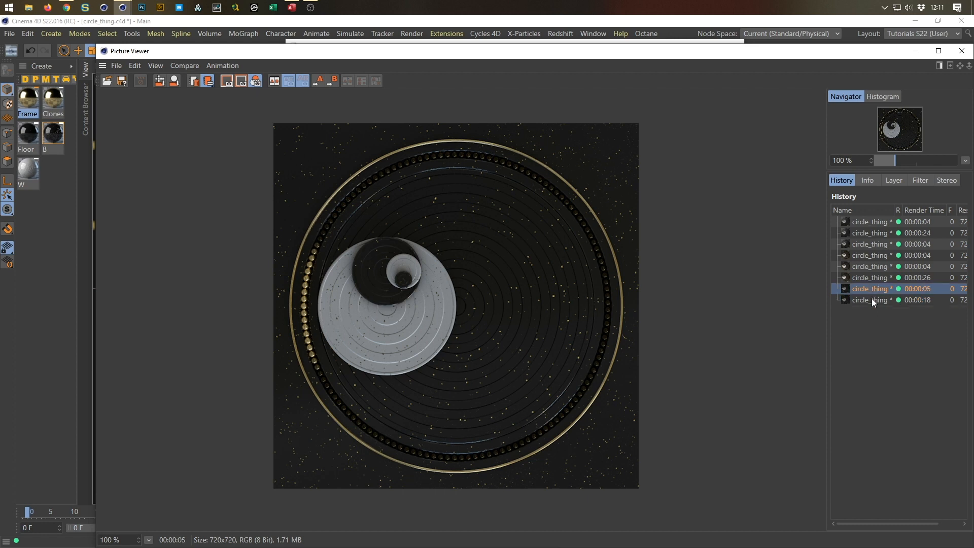
left_click(872, 300)
left_click(870, 289)
left_click(870, 301)
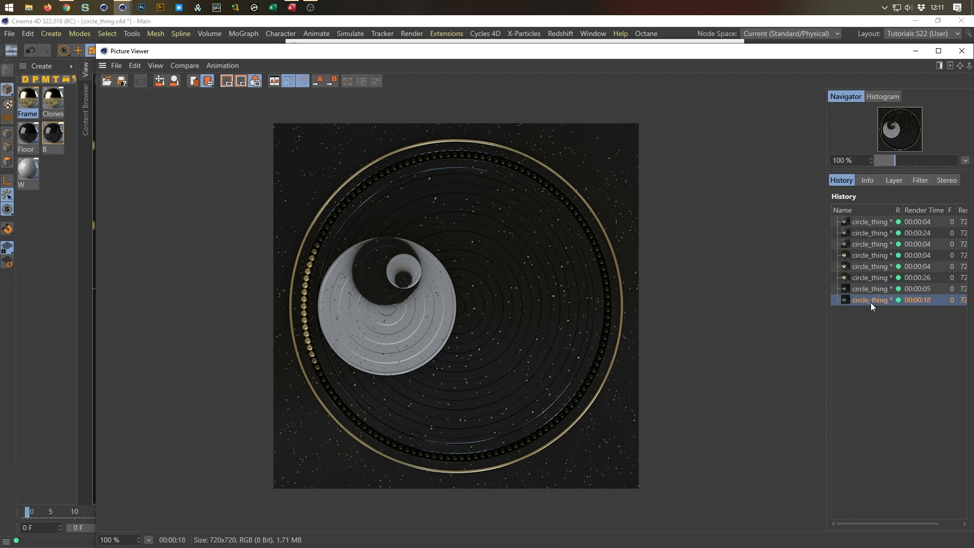
left_click(962, 51)
- Set Middle GI's maximum Blurriness Subdivision to 3 and its Shading Error Threshold to 10%
key("ctrl+b")
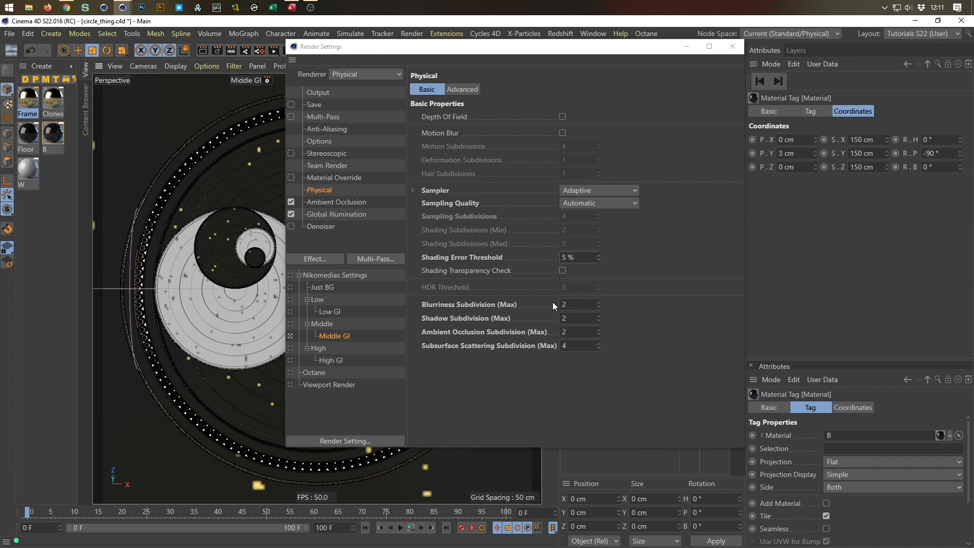
left_click(570, 304)
type("3")
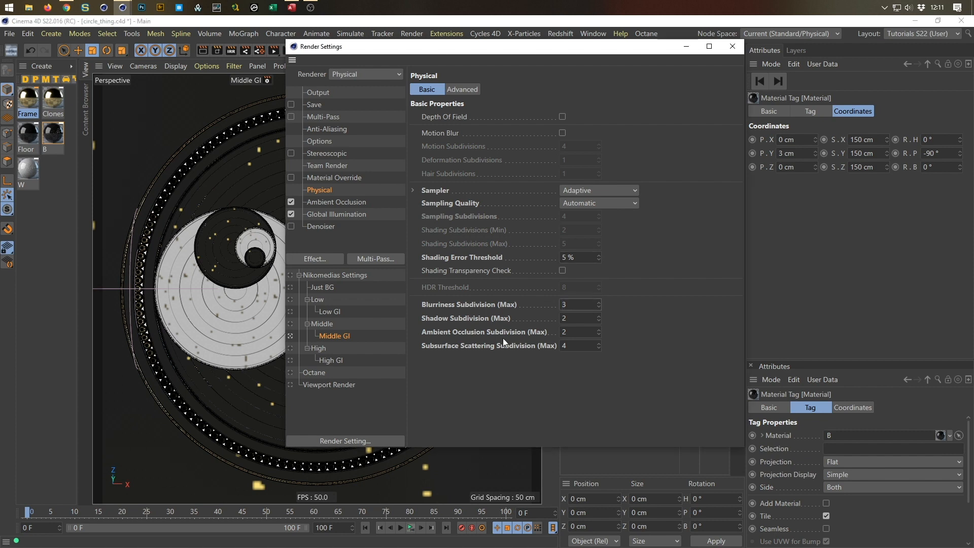
left_click(576, 257)
type("10")
key("Return")
- Test-render Middle GI without Ambient Occlusion and compare the result with the previous render
left_click(291, 202)
key("shift+r")
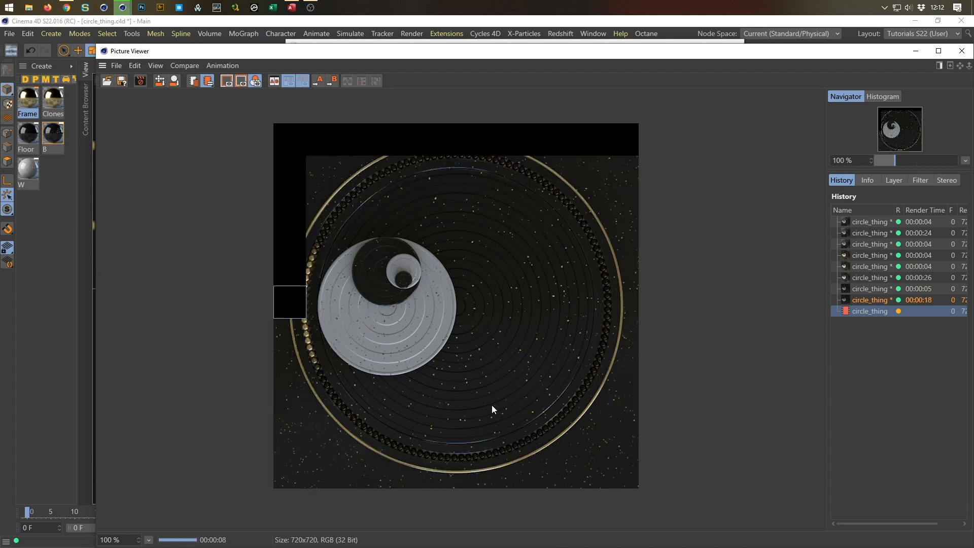
left_click(879, 306)
left_click(879, 300)
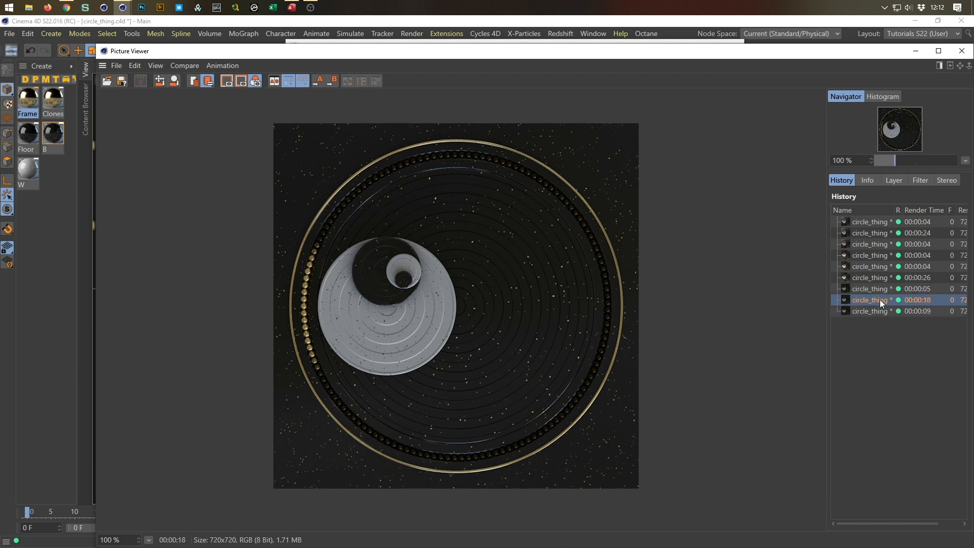
left_click(877, 311)
left_click(878, 300)
left_click(878, 310)
left_click(881, 302)
left_click(880, 312)
left_click(883, 300)
left_click(961, 51)
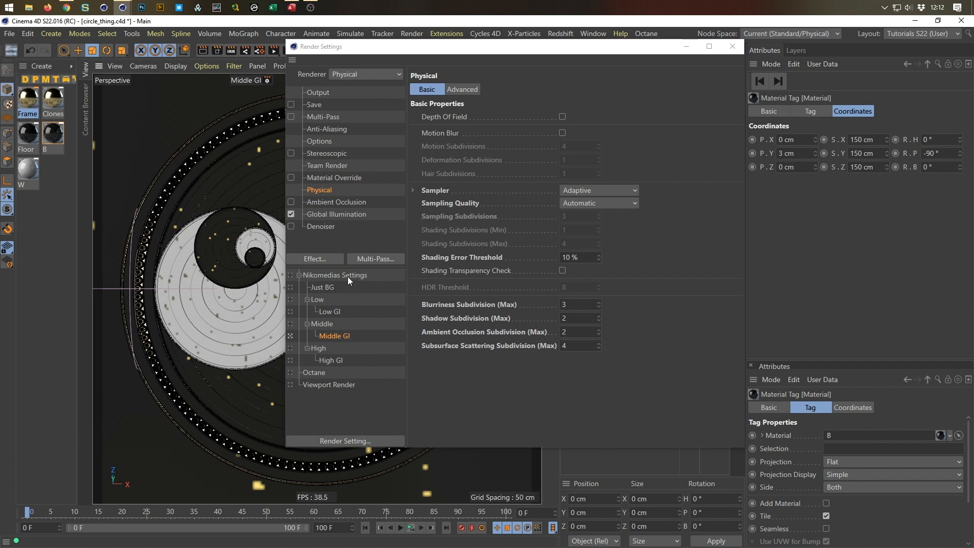
- Re-enable Ambient Occlusion for a Middle GI test render, and turn on the Denoiser
left_click(290, 202)
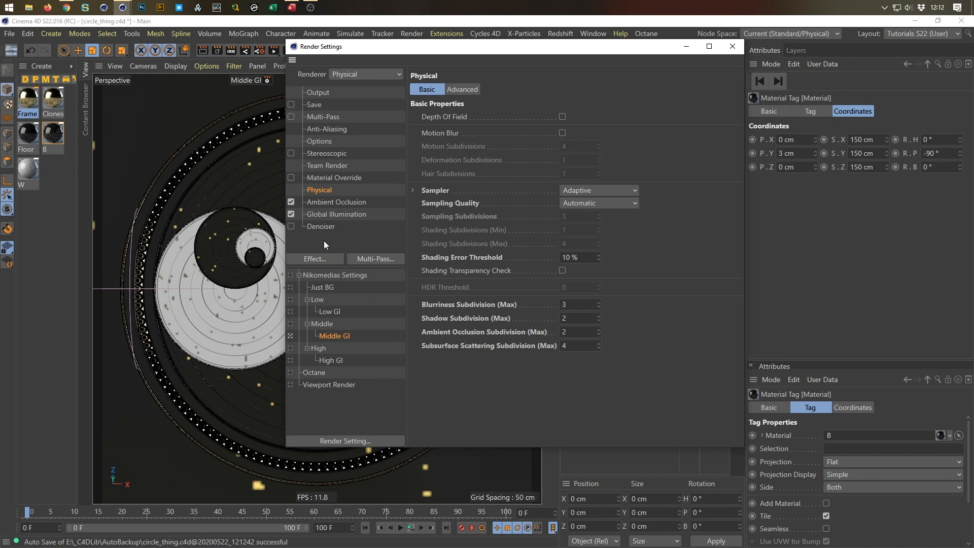
key("shift+r")
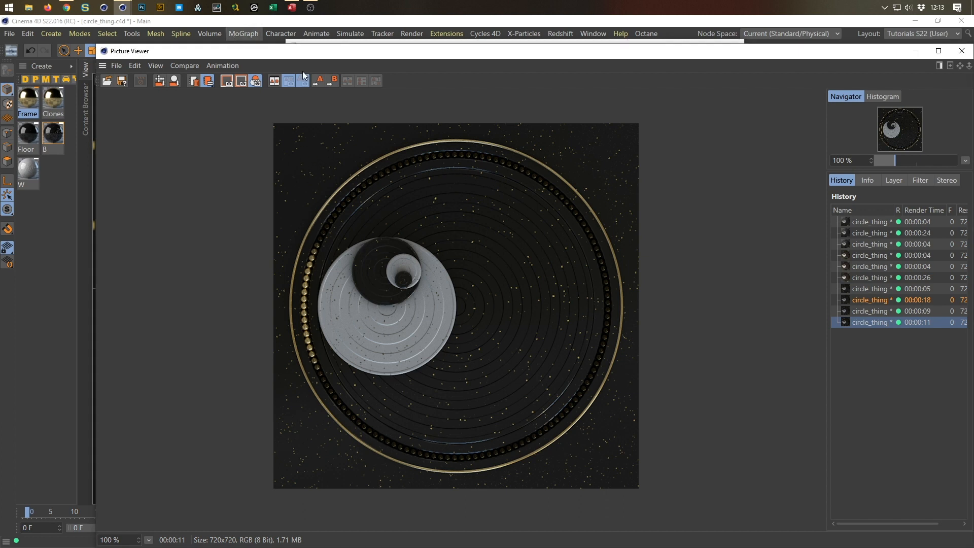
left_click_drag(104, 52, 222, 50)
left_click(107, 232)
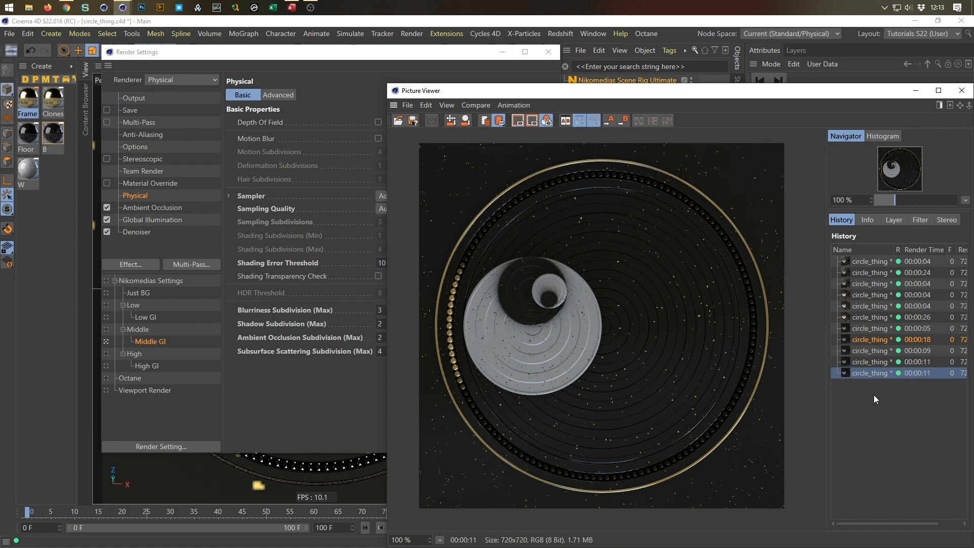
- Compare the denoised render with the one made without the Denoiser in the Picture Viewer history
left_click(873, 361)
left_click(877, 374)
left_click(877, 363)
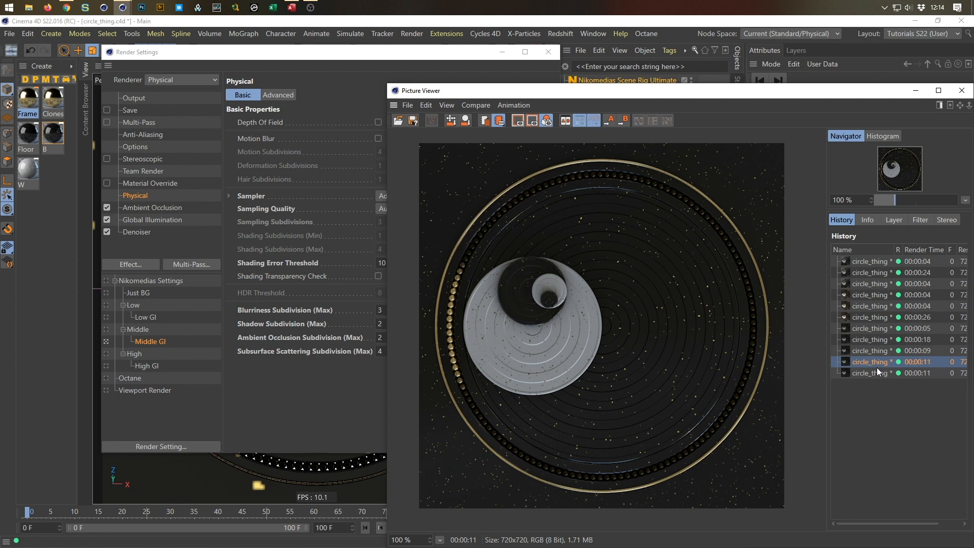
left_click(878, 368)
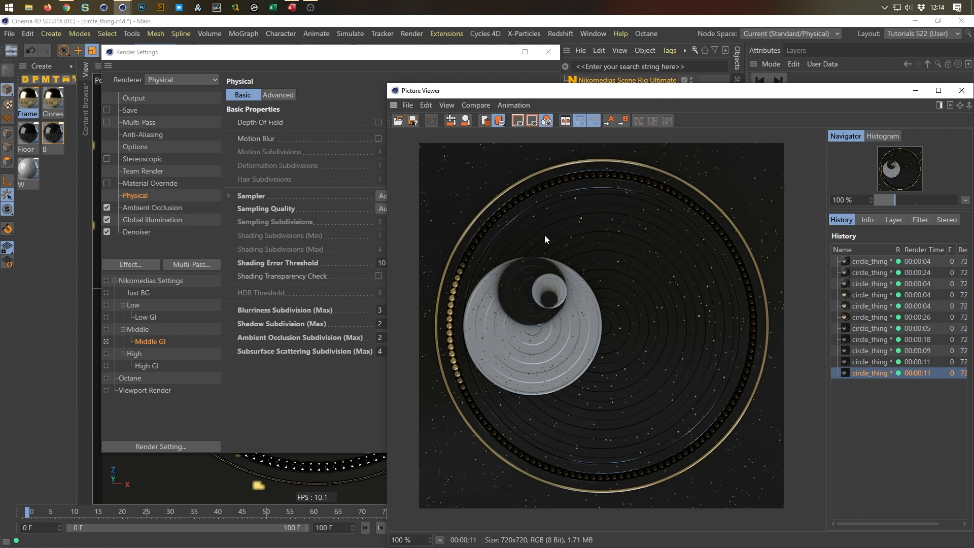
left_click(863, 361)
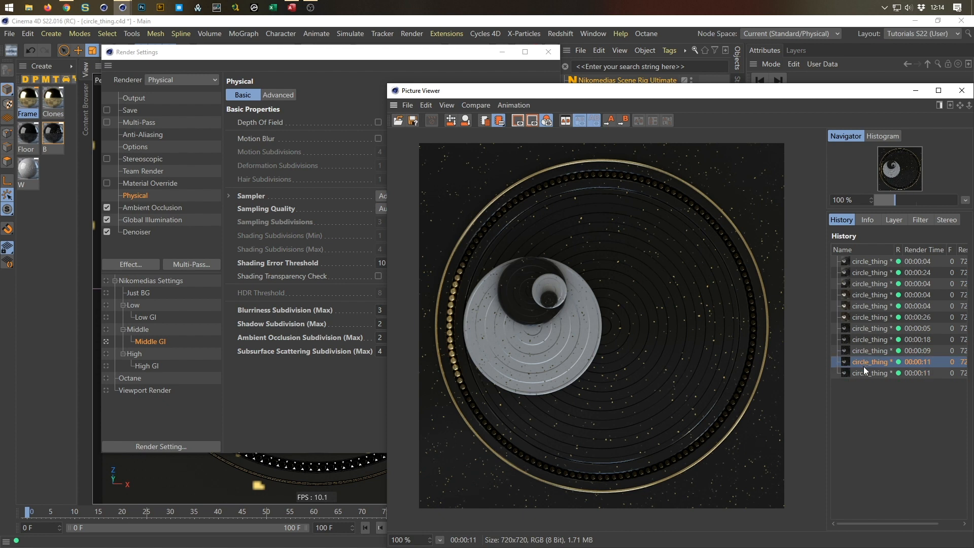
left_click(866, 370)
left_click(868, 363)
left_click(872, 374)
left_click(876, 361)
left_click(877, 370)
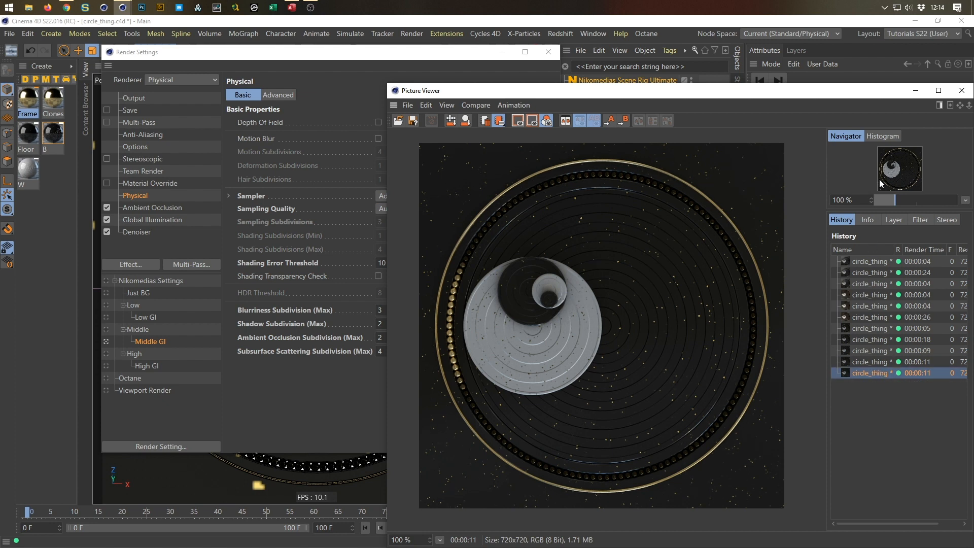
- Close the Picture Viewer and the render settings, and save the project
left_click(961, 90)
left_click(548, 53)
key("ctrl+s")
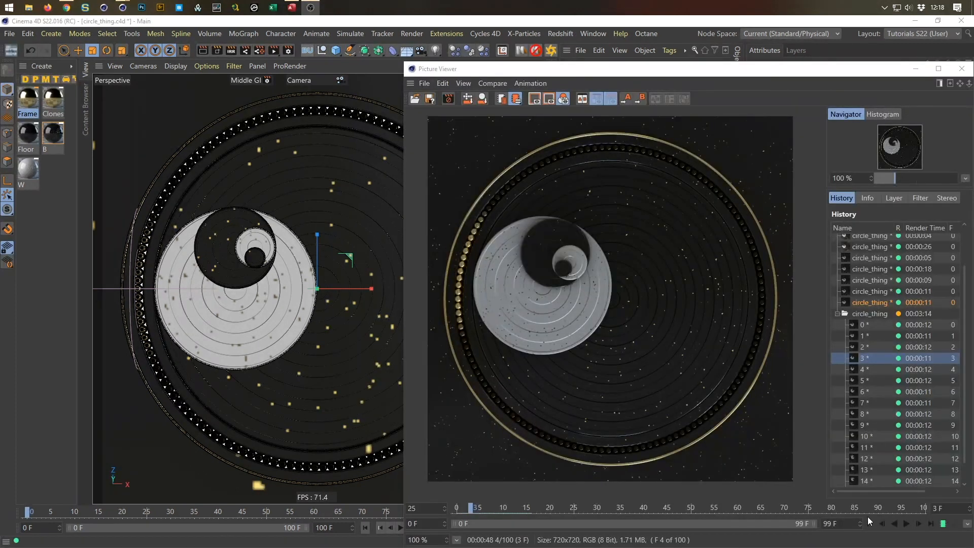
- Play back the animation frames rendered so far in the Picture Viewer and stop the running render
left_click(906, 523)
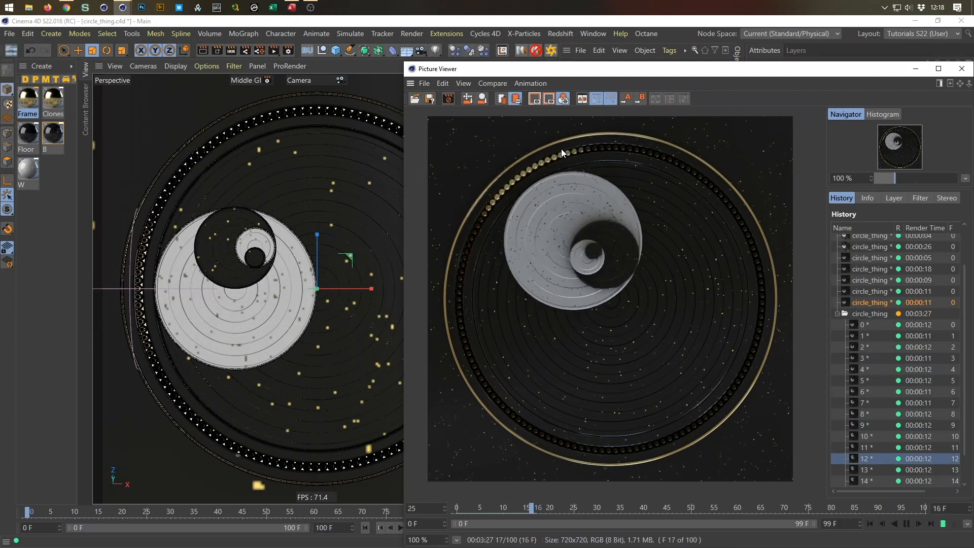
left_click(906, 522)
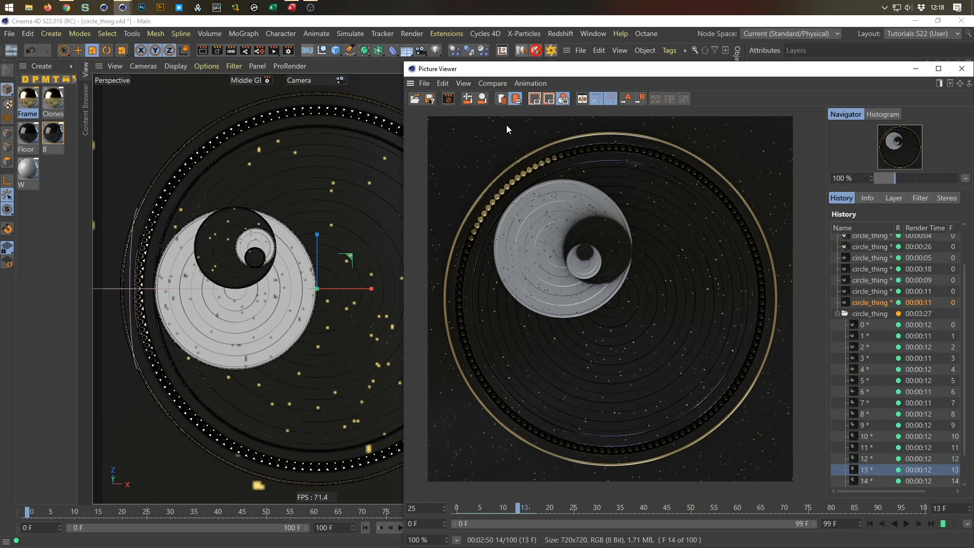
left_click(449, 99)
left_click(496, 326)
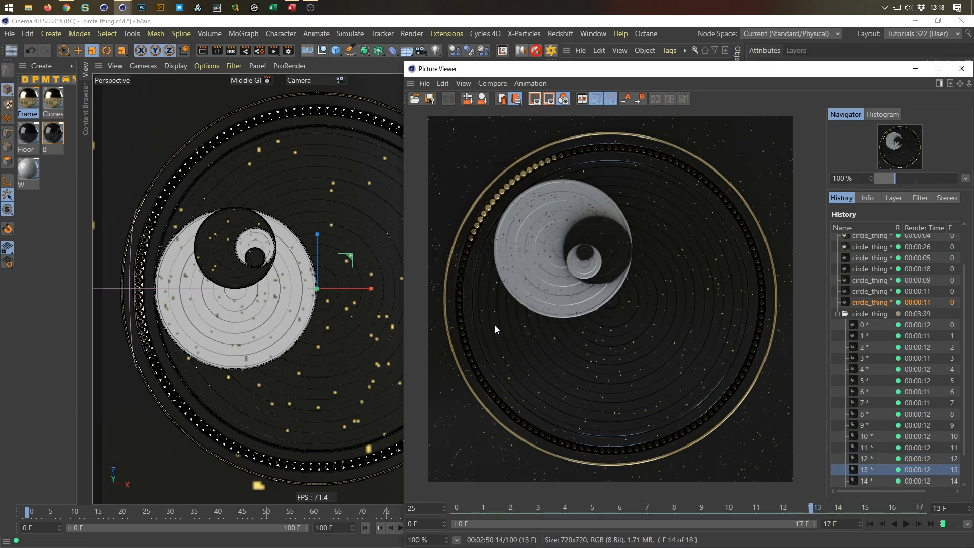
- Close the Picture Viewer and turn off the Denoiser in the Middle GI render settings
left_click(962, 70)
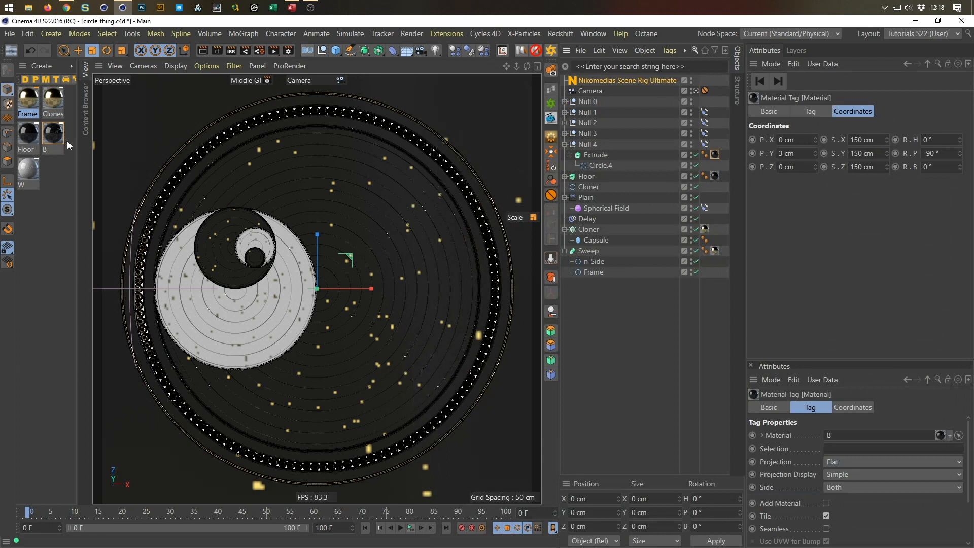
left_click(288, 50)
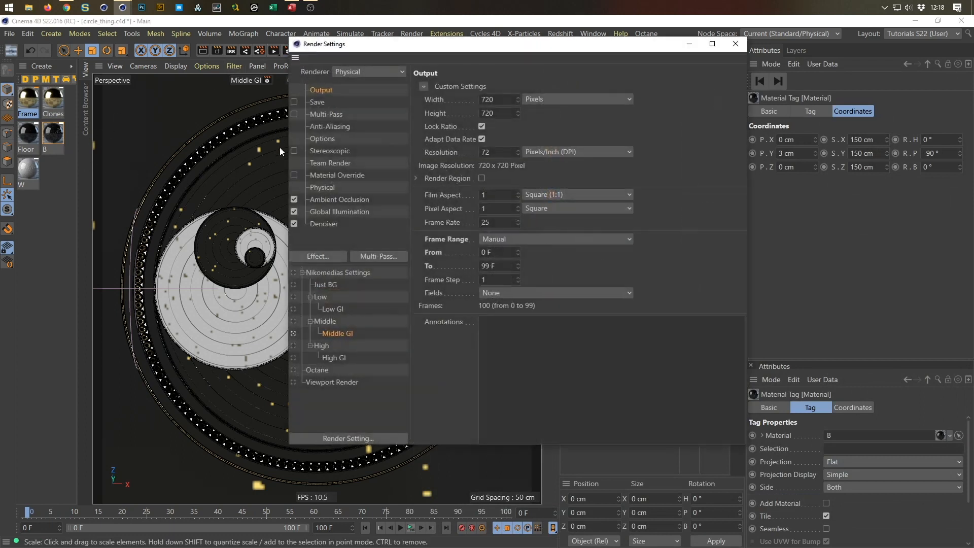
left_click(294, 224)
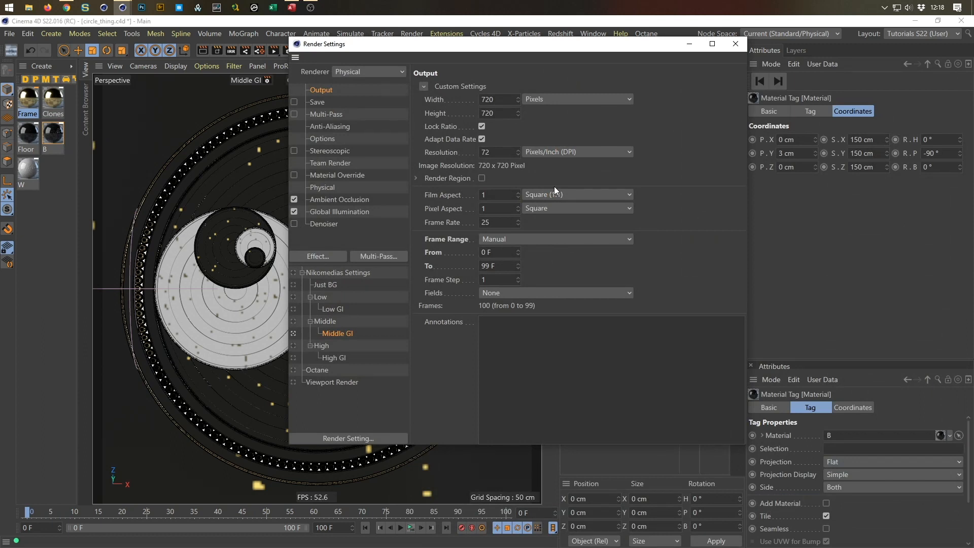
left_click(733, 46)
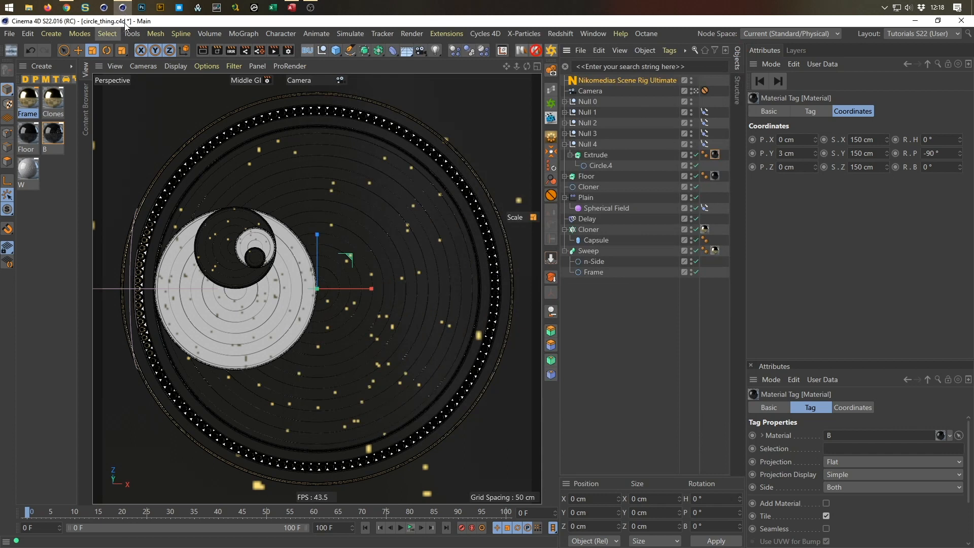
- Watch the finished reference animation in the browser, and play back the scene in the Cinema 4D viewport for comparison
left_click(66, 8)
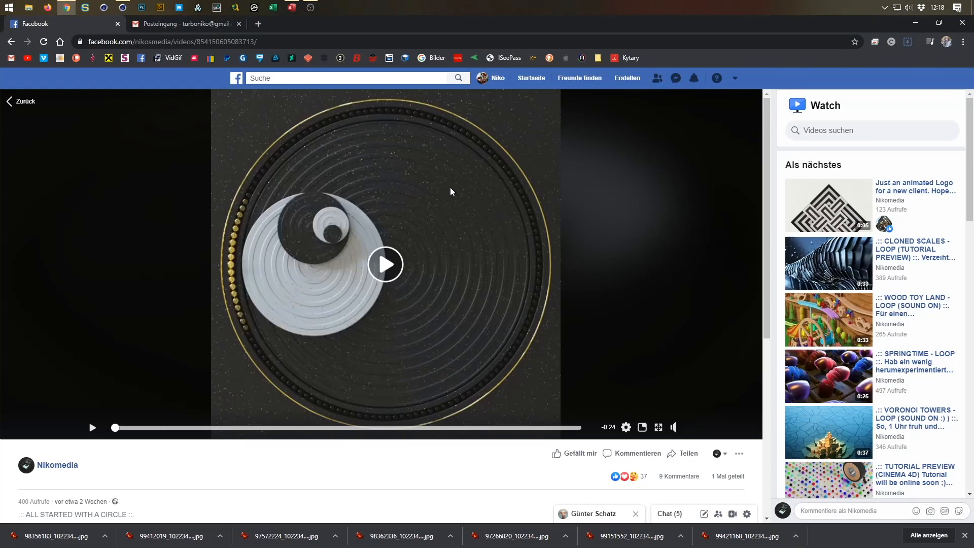
left_click(393, 273)
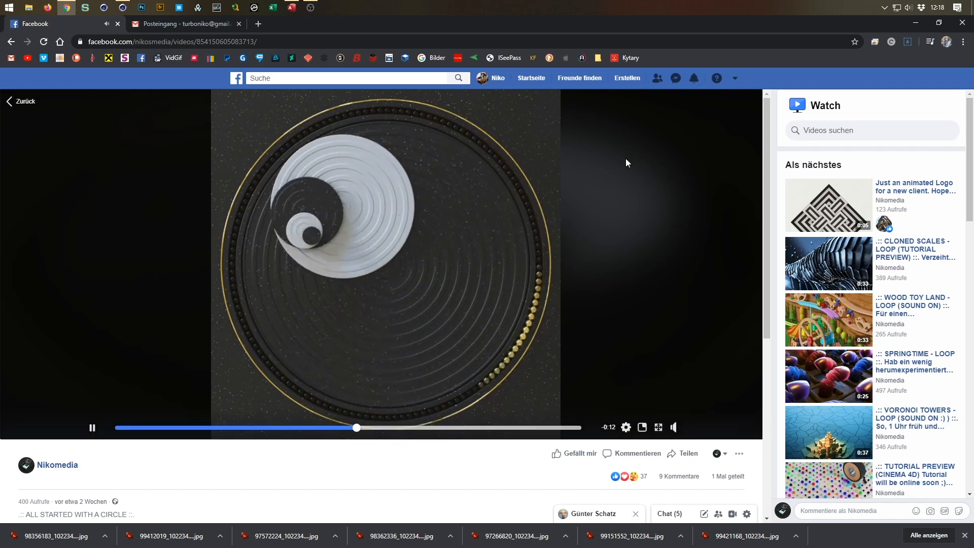
left_click(476, 189)
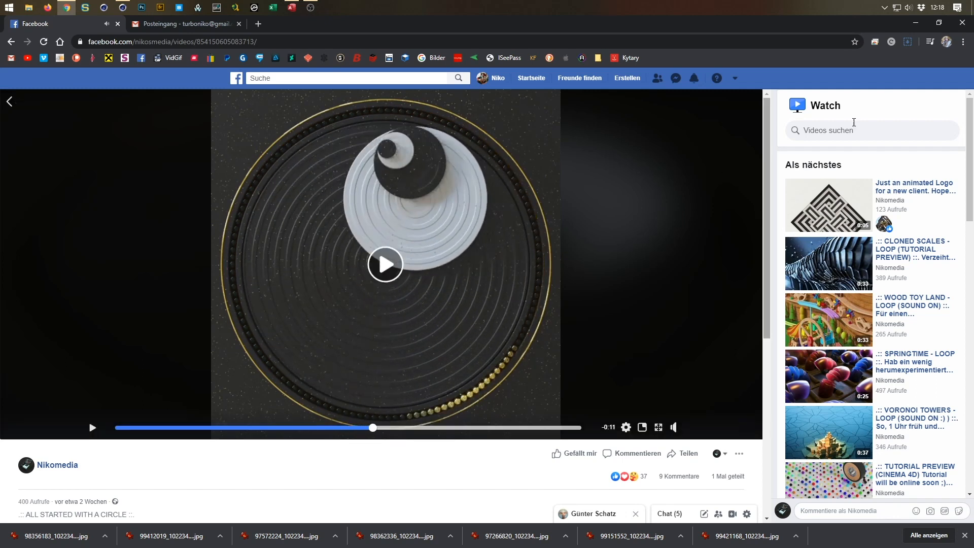
left_click(924, 21)
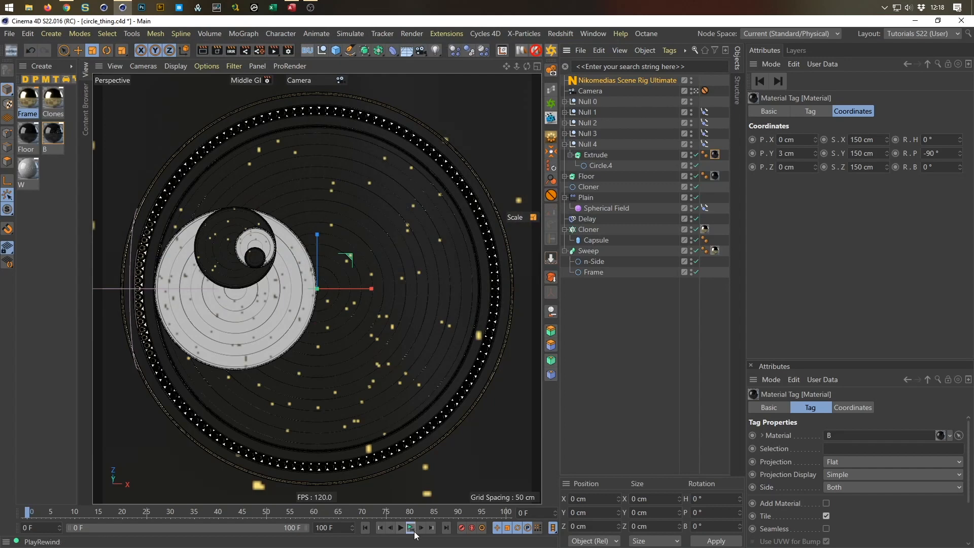
left_click(411, 529)
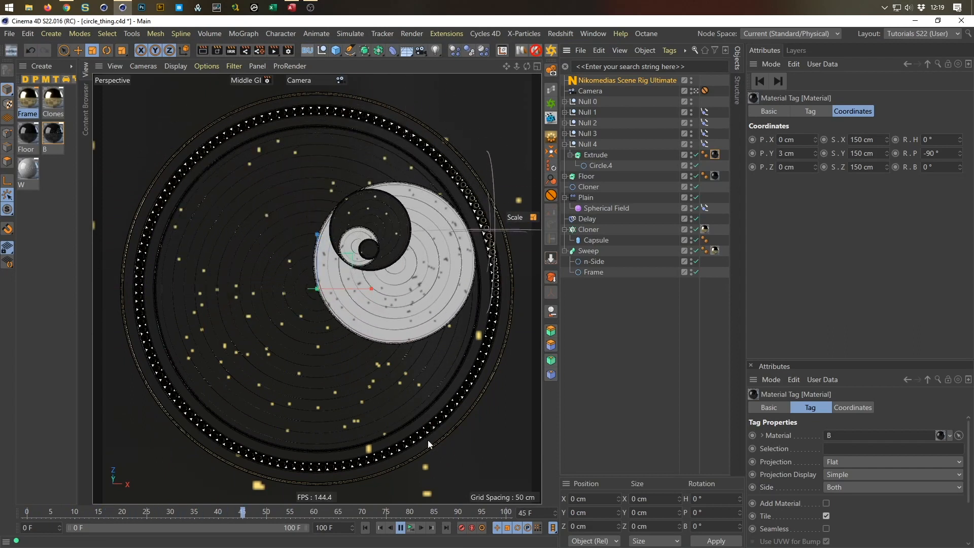
left_click(410, 530)
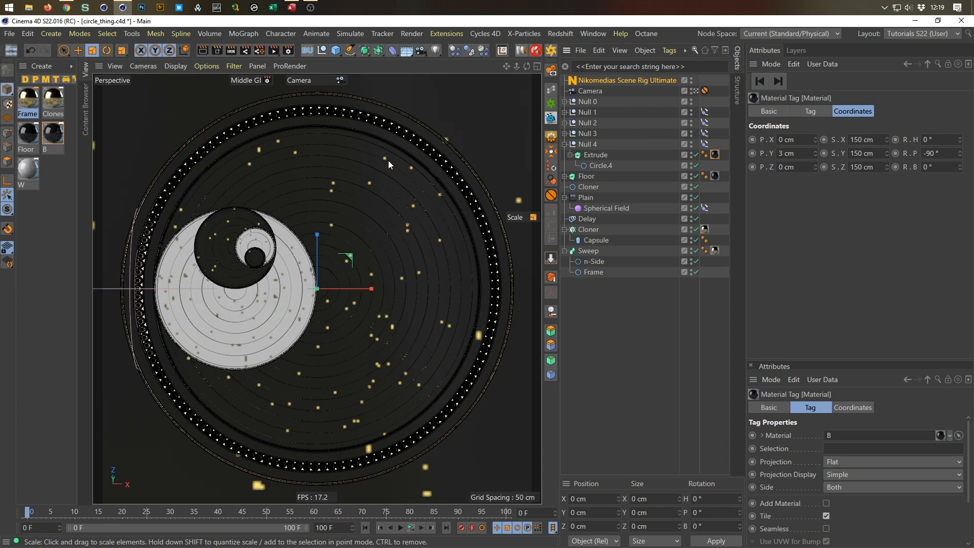
- Examine the coordinates of Circle 0 inside Null 0 and the material tag properties of its parent Extrude
left_click(564, 101)
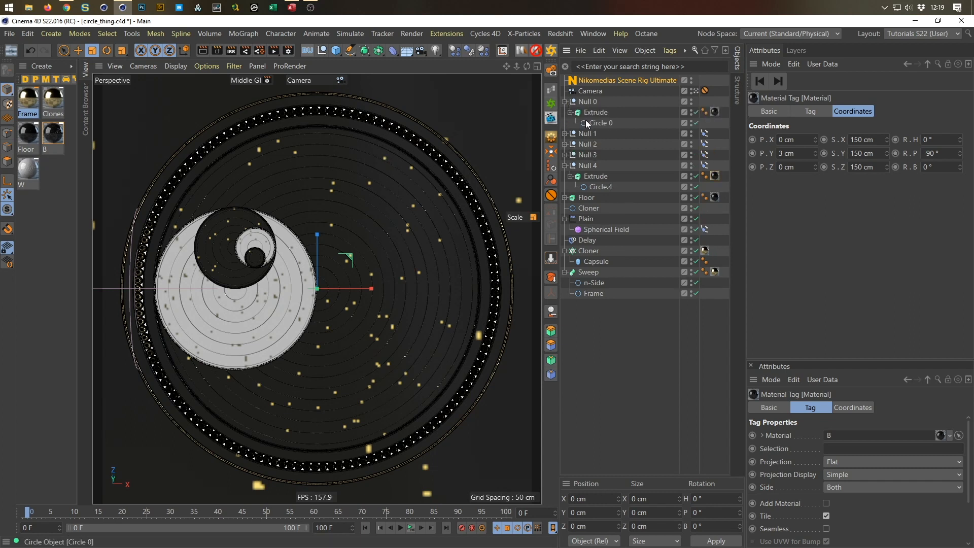
left_click(599, 123)
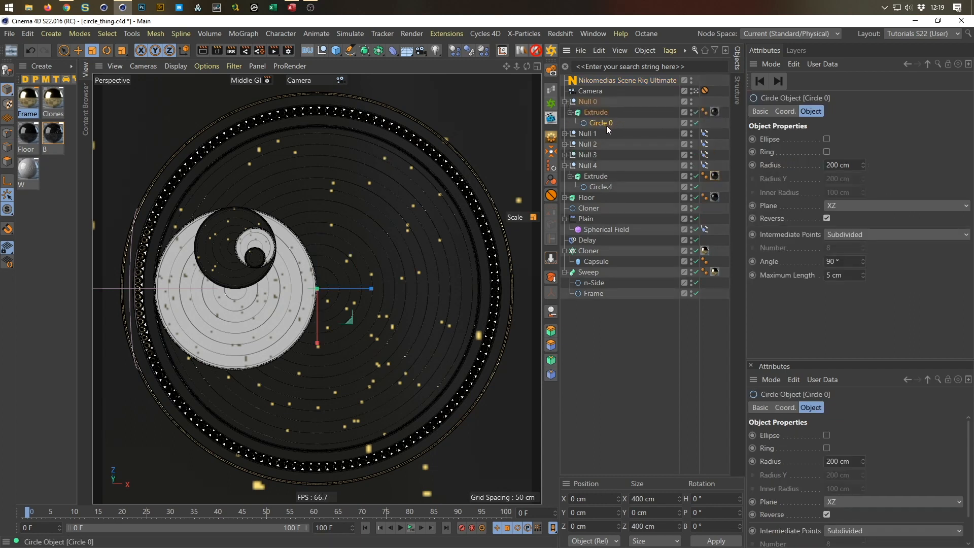
left_click(785, 111)
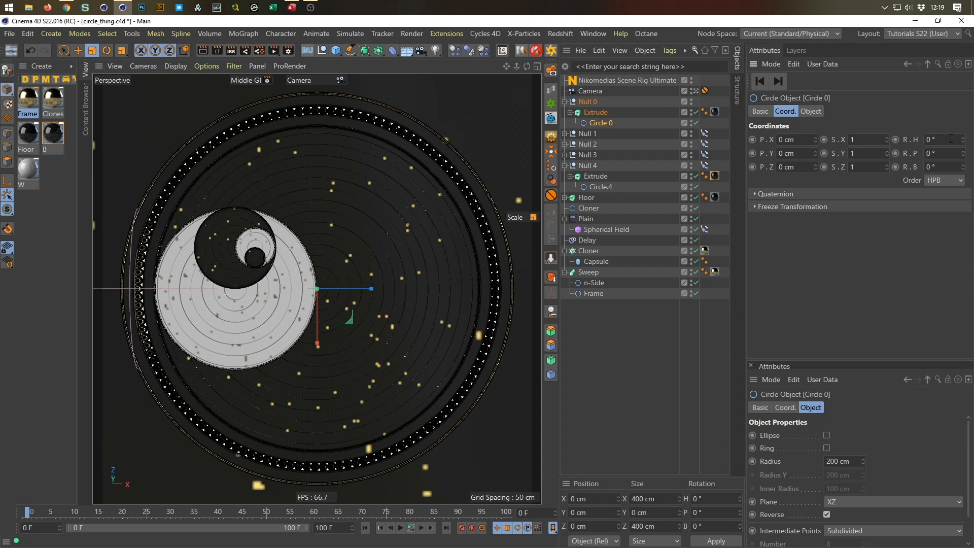
left_click_drag(964, 141, 965, 143)
mouse_move(964, 141)
left_mouse_down()
mouse_move(964, 152)
mouse_move(964, 143)
left_mouse_up()
left_click(715, 111)
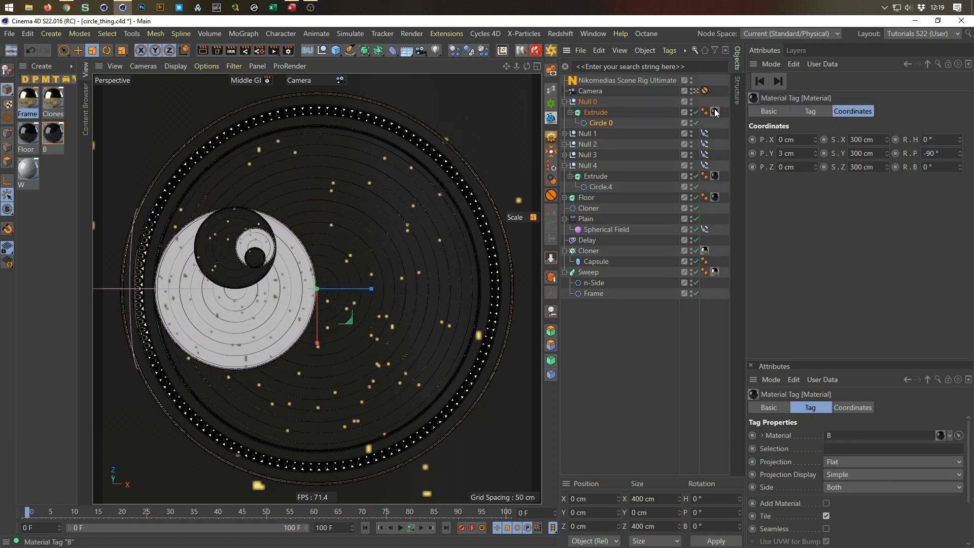
left_click(808, 112)
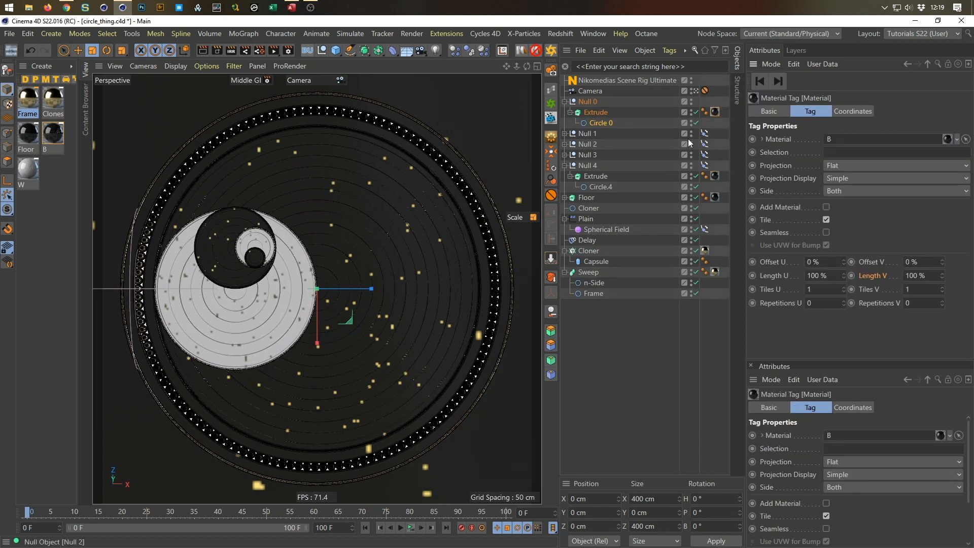
- Test-rotate Null 0 around its heading and restore the heading to -90°
left_click(589, 103)
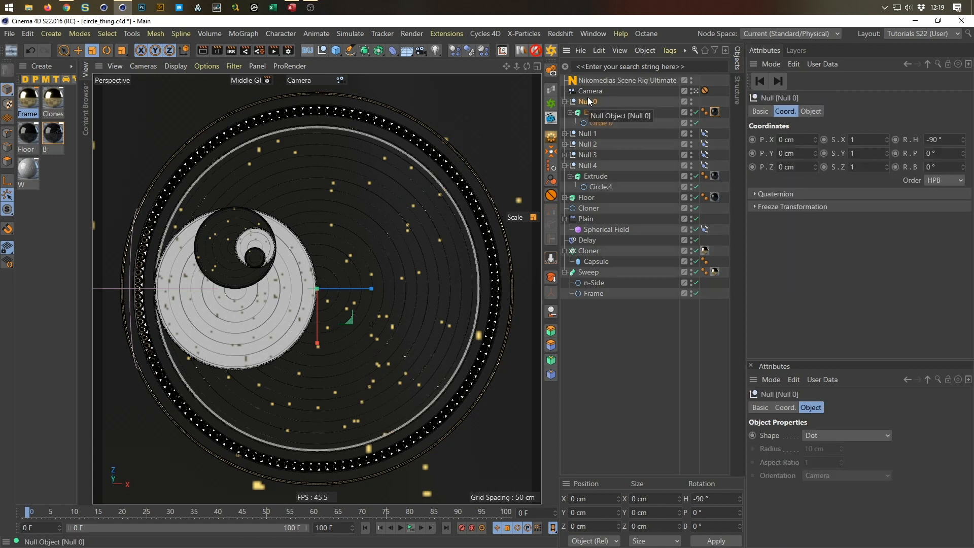
mouse_move(966, 144)
left_mouse_down()
mouse_move(931, 144)
mouse_move(950, 144)
left_mouse_up()
right_click(965, 144)
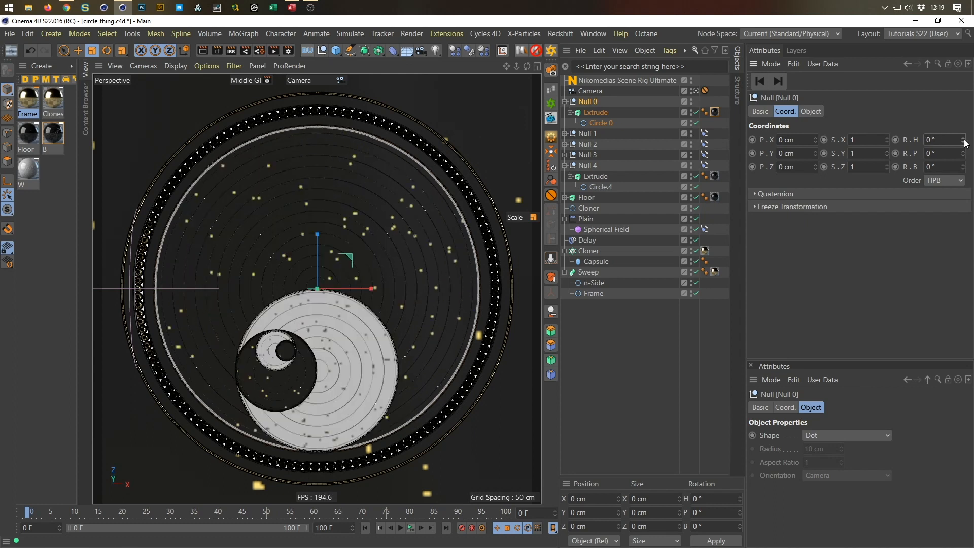
double_click(934, 139)
type("-90")
key("Return")
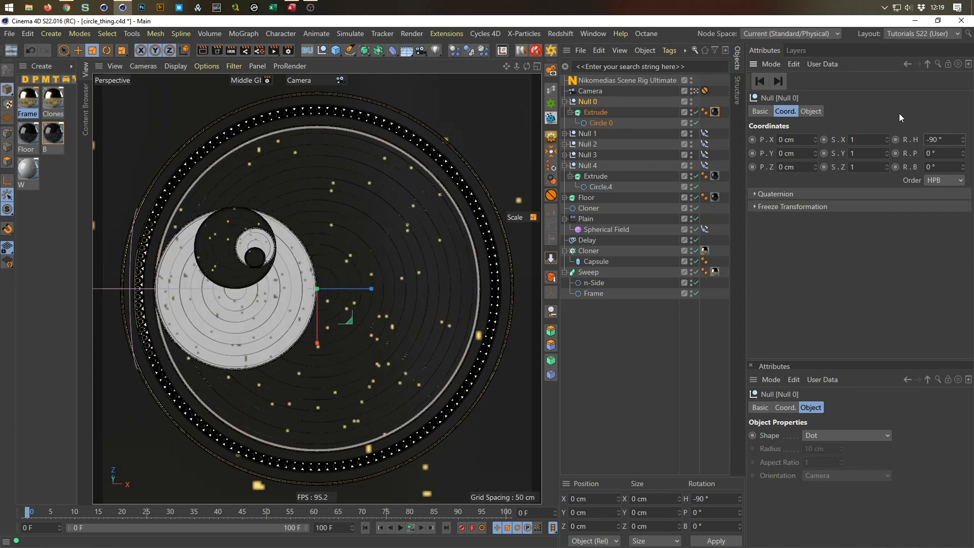
- Freeze Null 0's rotation and keyframe its heading at 0° on frame 0 and 360° on frame 100
left_click(787, 207)
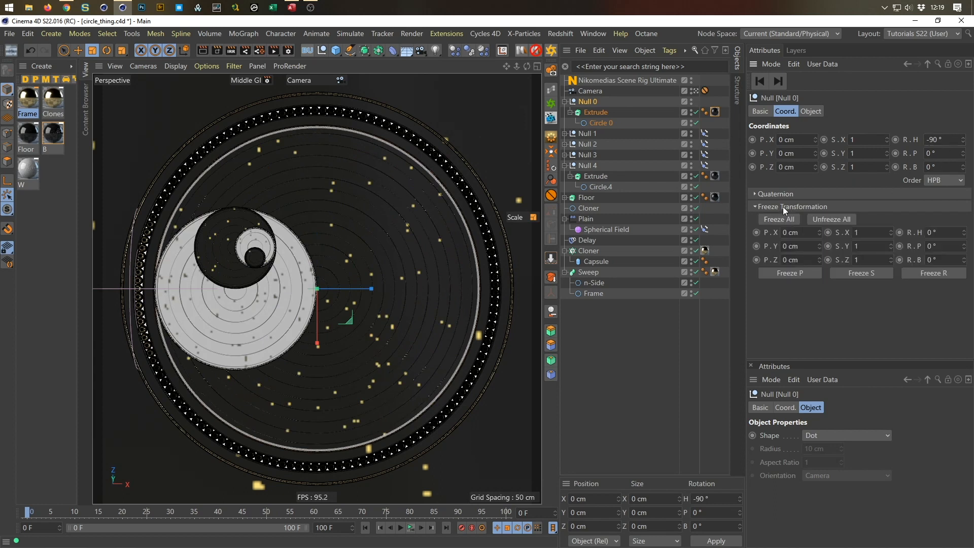
left_click(938, 274)
left_click(897, 139, "ctrl")
left_click(537, 512)
type("100")
key("Return")
left_click(946, 137)
type("360")
key("Return")
left_click(895, 139)
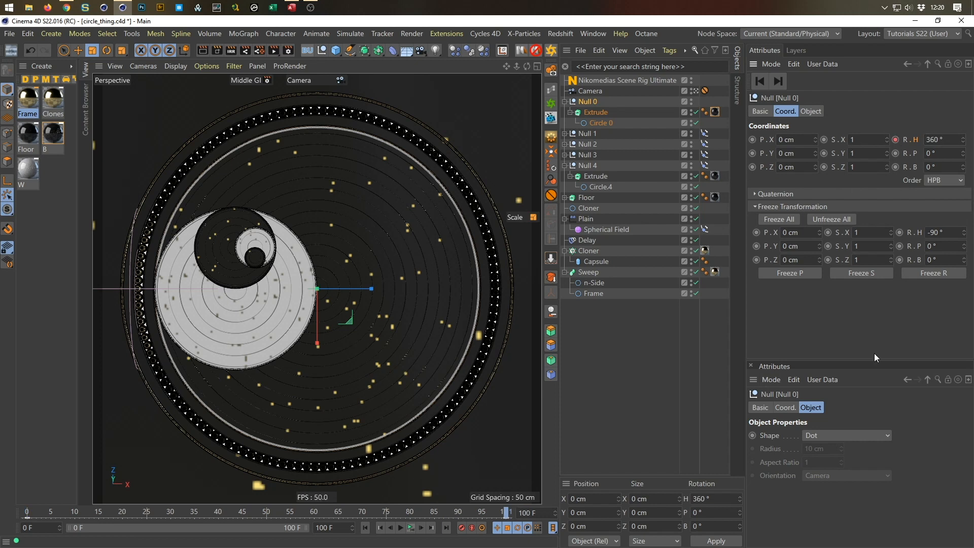
- Re-key Null 0's heading at frame 100 to -360° and play back the animation to check the rotation direction
left_click(413, 526)
key("shift+g")
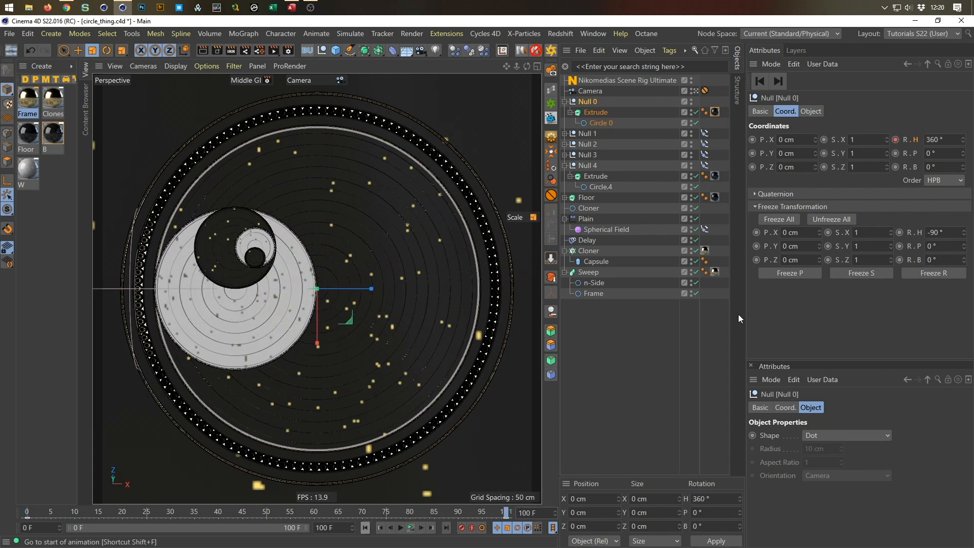
type("-")
key("Return")
left_click(895, 140)
left_click(411, 528)
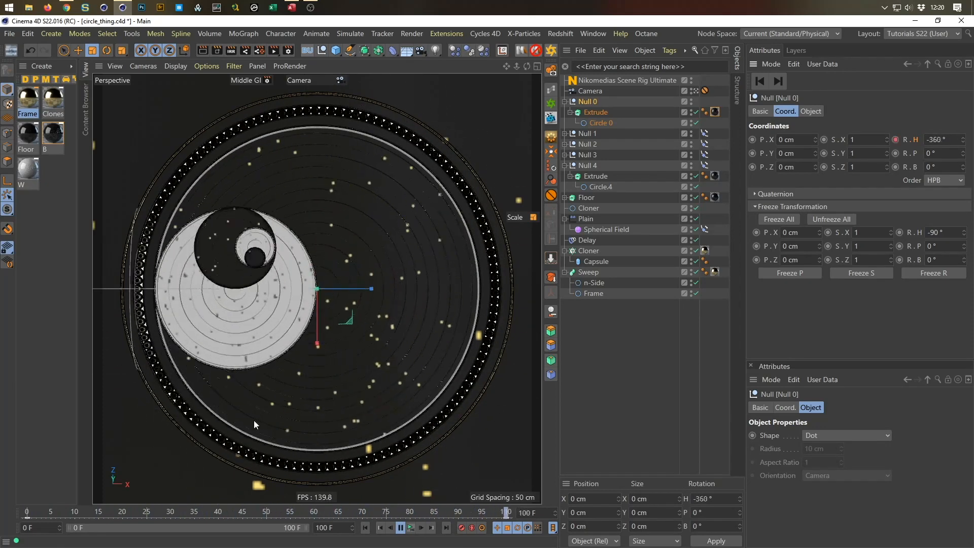
left_click(411, 529)
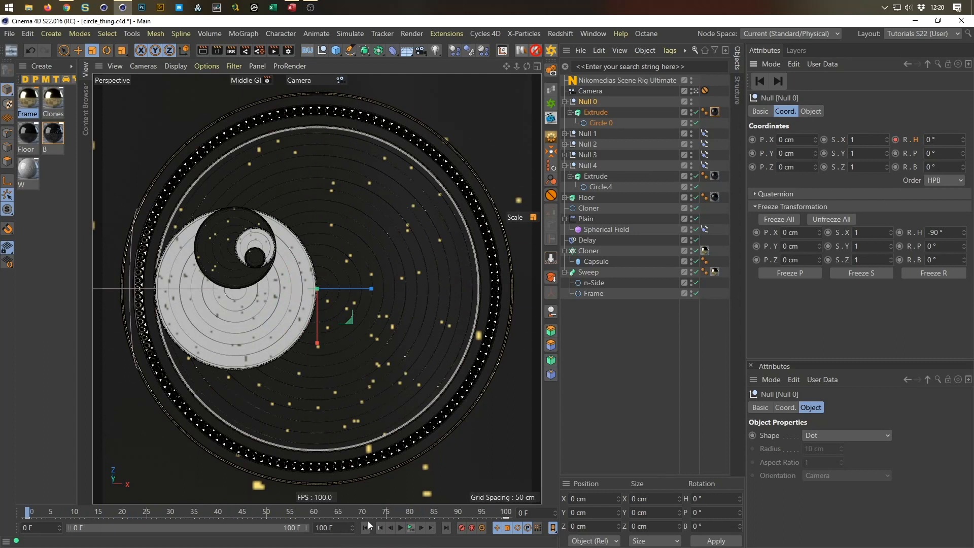
- Set the project end to 200 frames and extend the preview range to the full length
left_click(342, 530)
type("200")
key("Return")
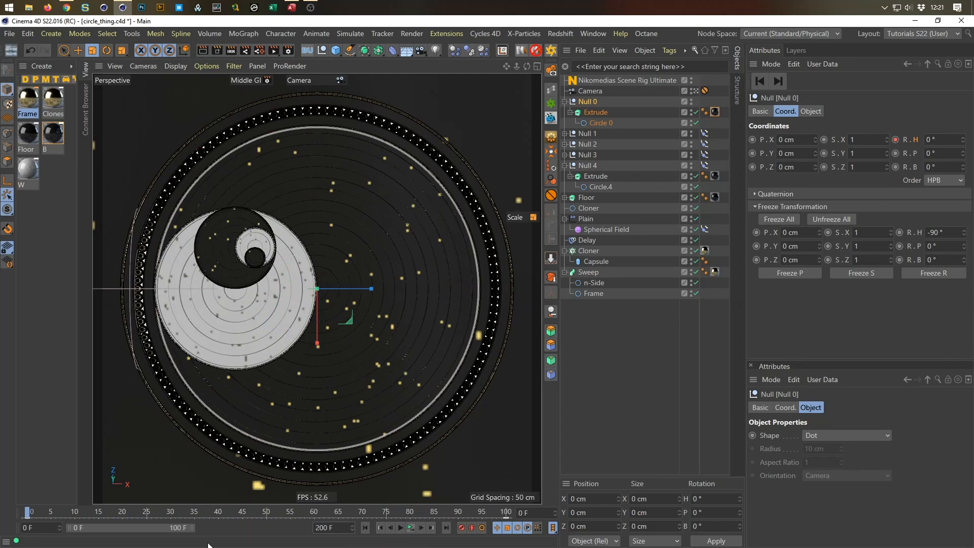
double_click(276, 531)
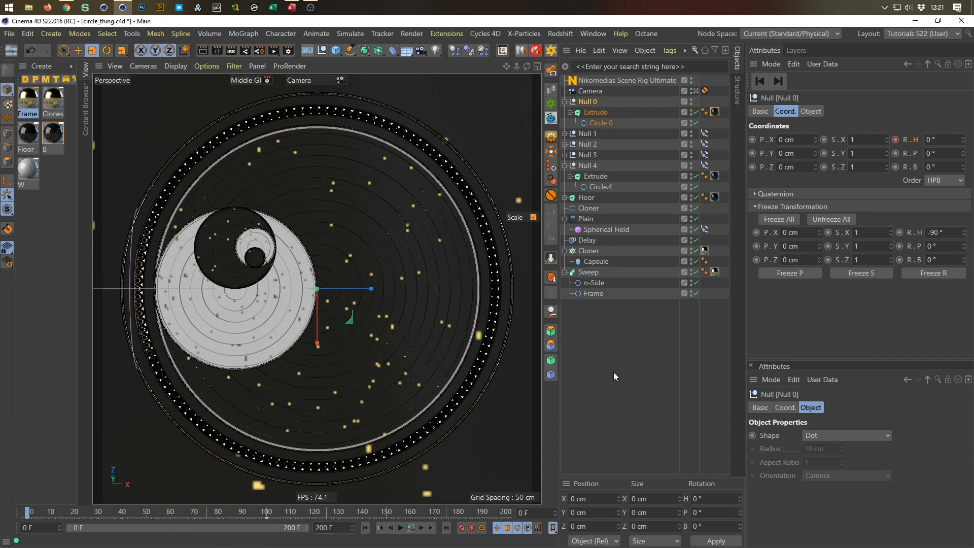
- Move all frame 100 keys of Null 0 and the Align to Spline tags to frame 200, and preview the animation
key("shift+F3")
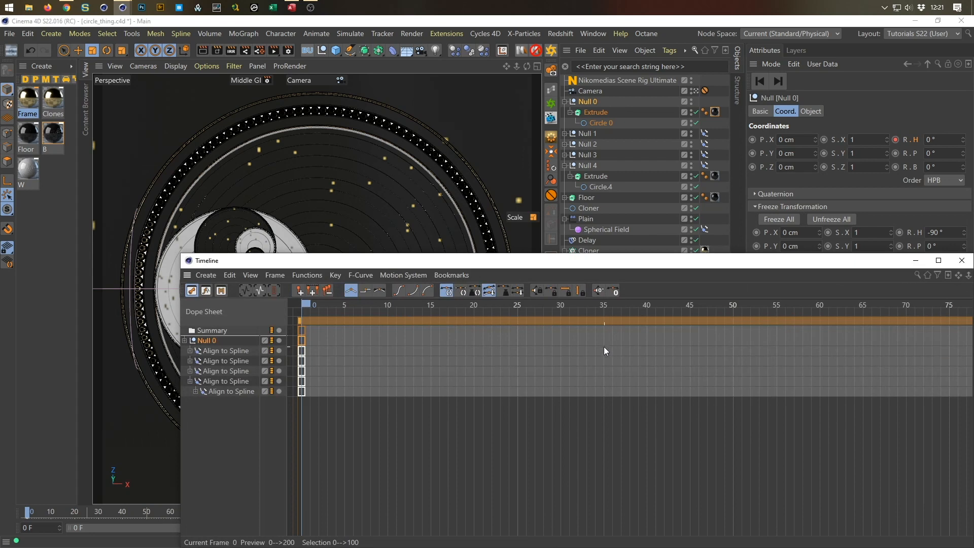
right_click_drag(603, 346, 593, 346, "alt")
middle_click_drag(707, 395, 542, 394, "alt")
left_click_drag(697, 436, 610, 316)
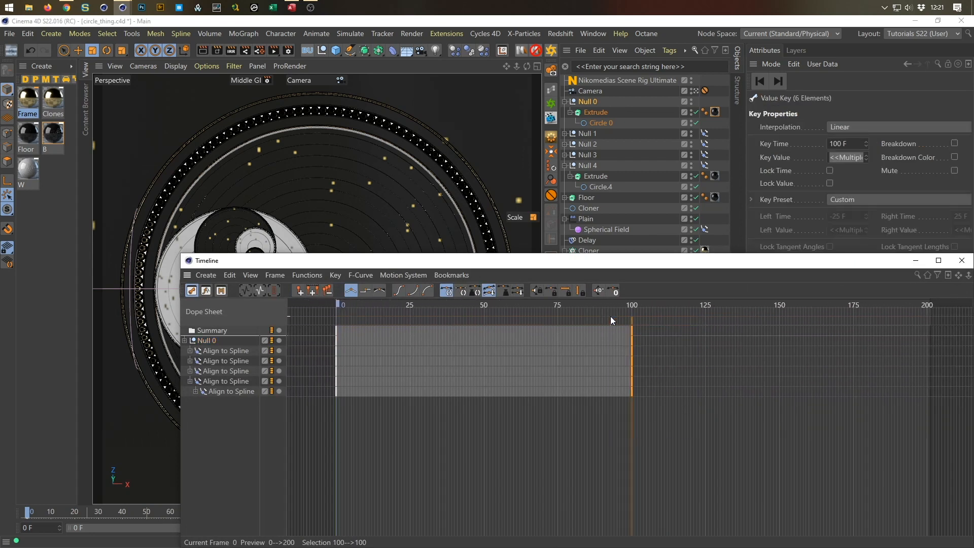
left_click(842, 144)
type("200")
key("Return")
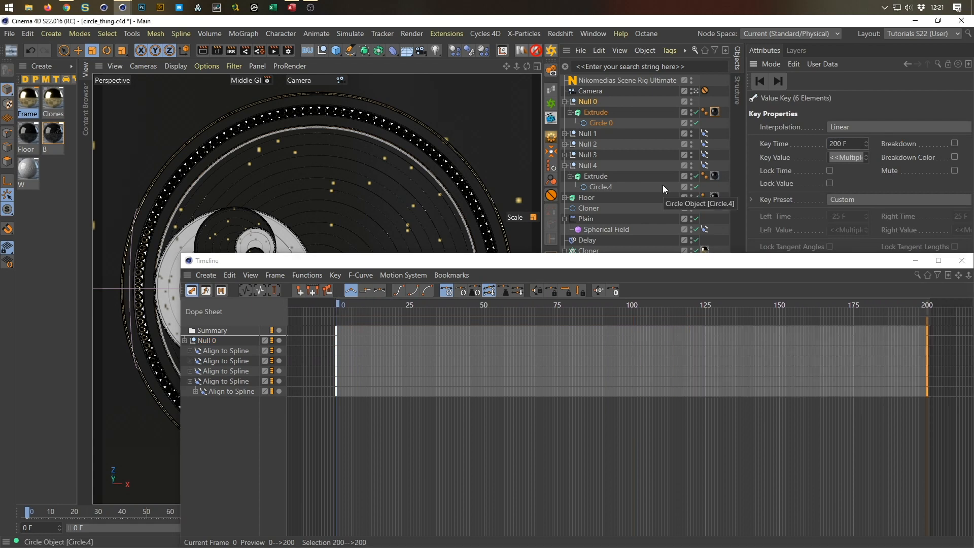
left_click(962, 260)
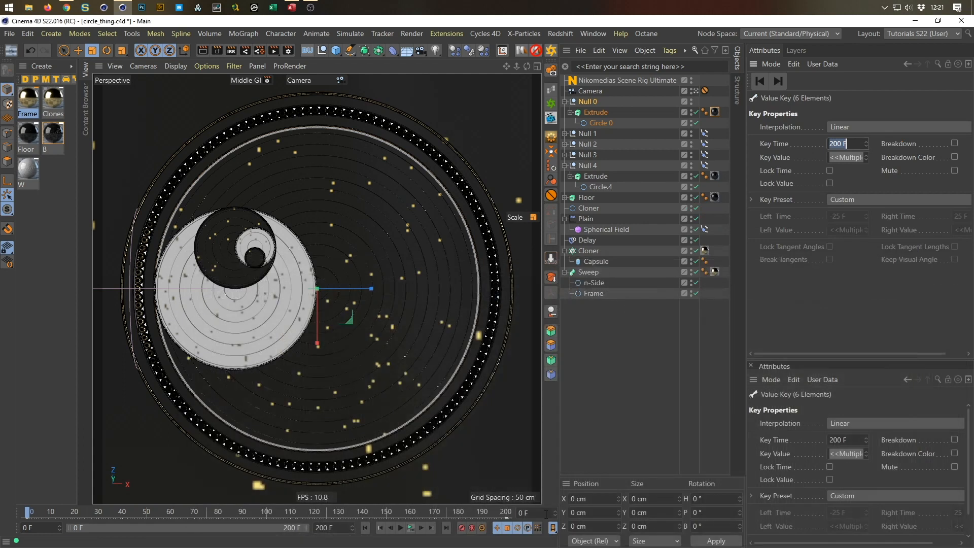
left_click(411, 528)
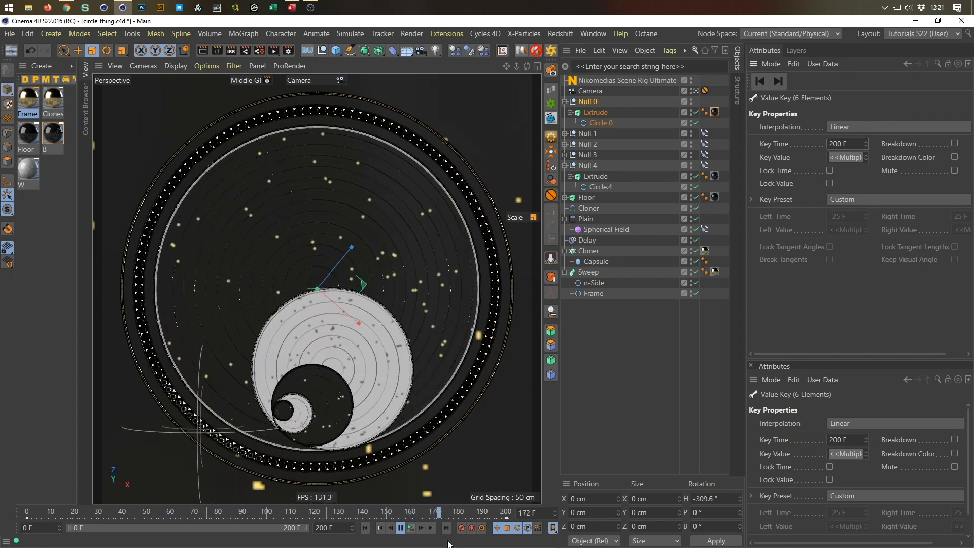
left_click(410, 528)
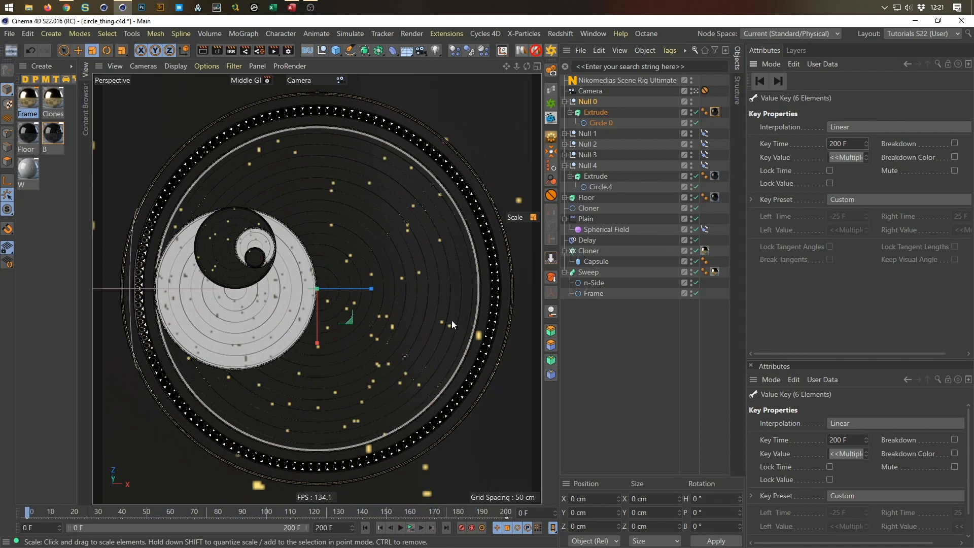
- Activate the High GI render preset, review its Physical and Output settings, and render the current frame to the Picture Viewer
left_click(289, 51)
left_click(297, 359)
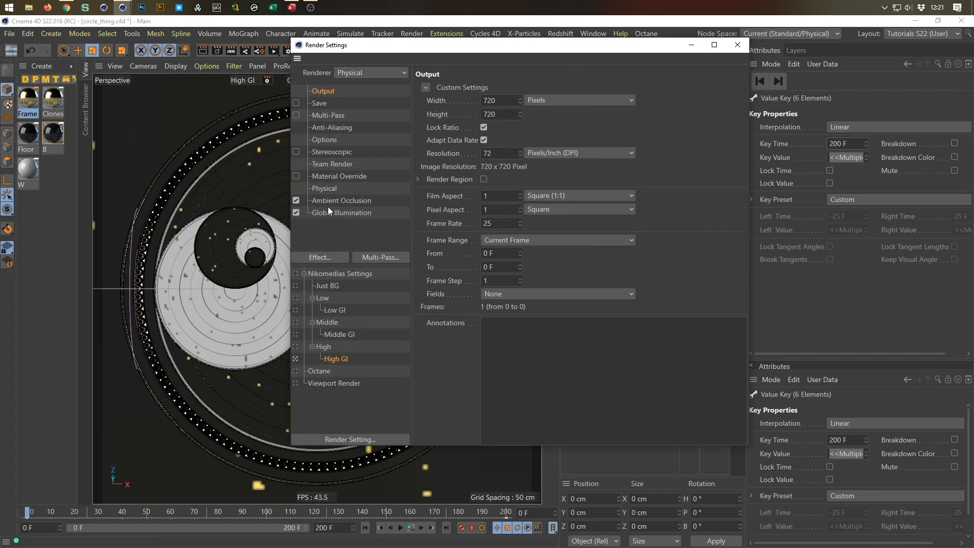
left_click(332, 189)
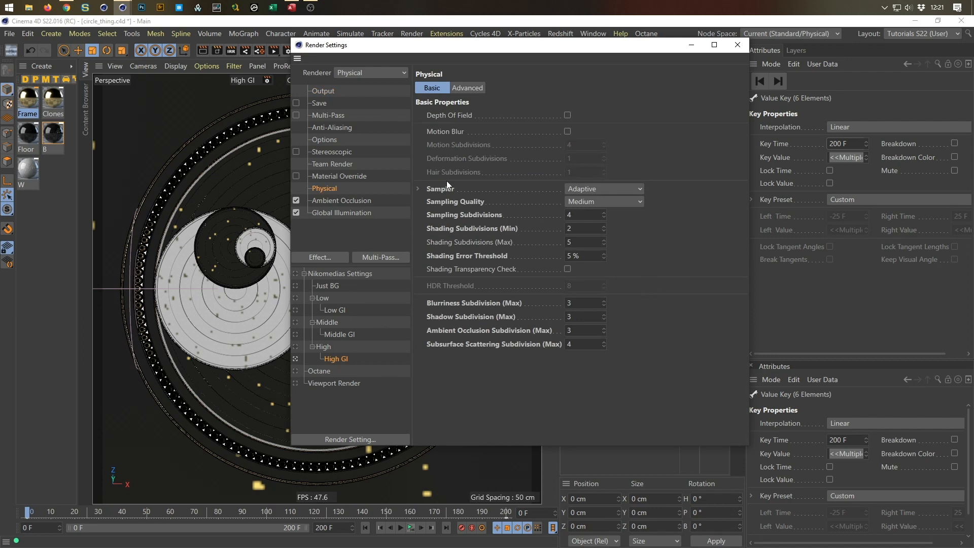
left_click(325, 92)
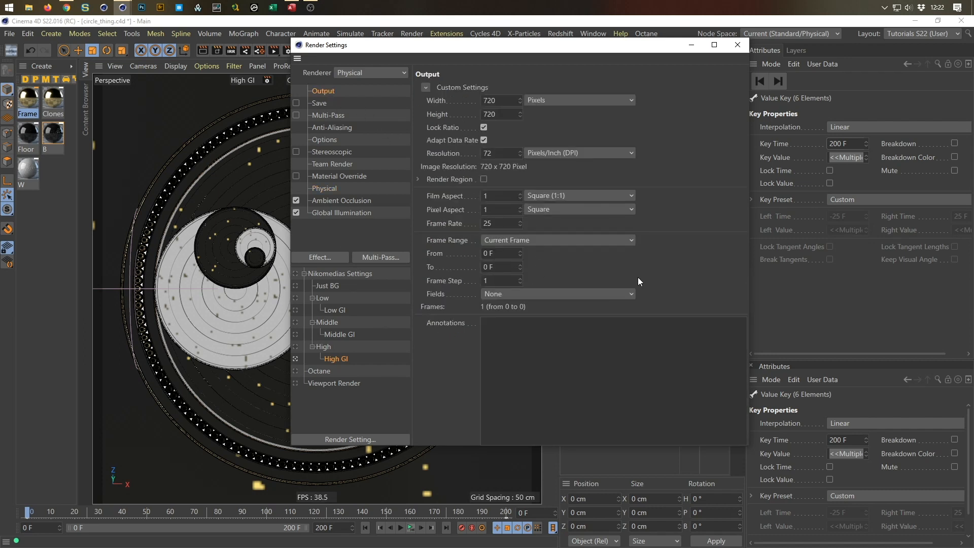
key("shift+r")
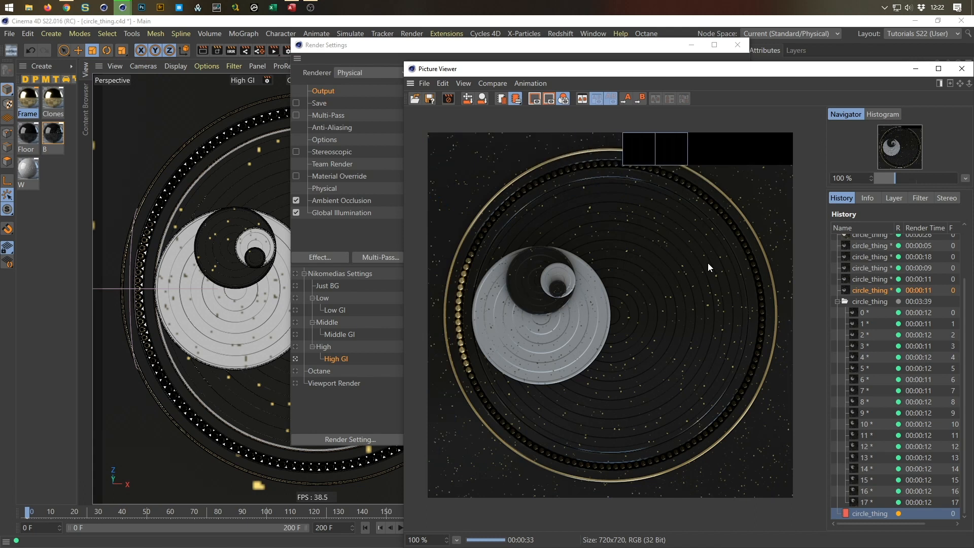
- Enable the Picture Viewer filter on the High GI render, with contrast at 9% and exposure at 0.8
left_click(920, 198)
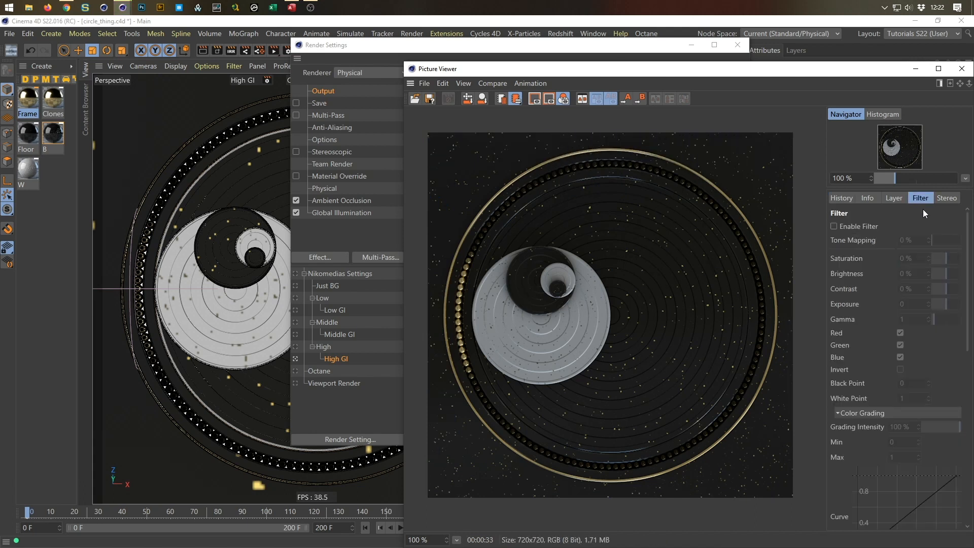
left_click(834, 226)
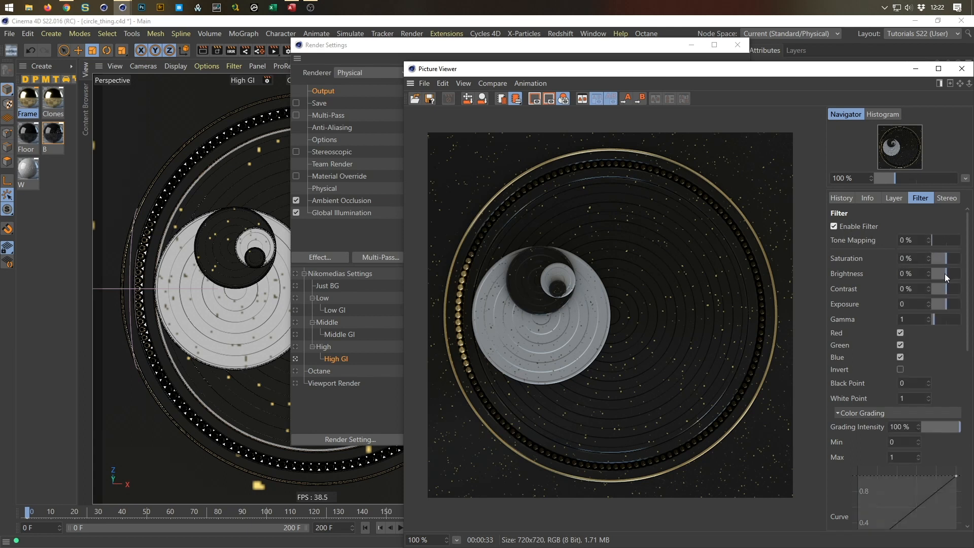
left_click(947, 288)
left_click_drag(946, 288, 948, 303)
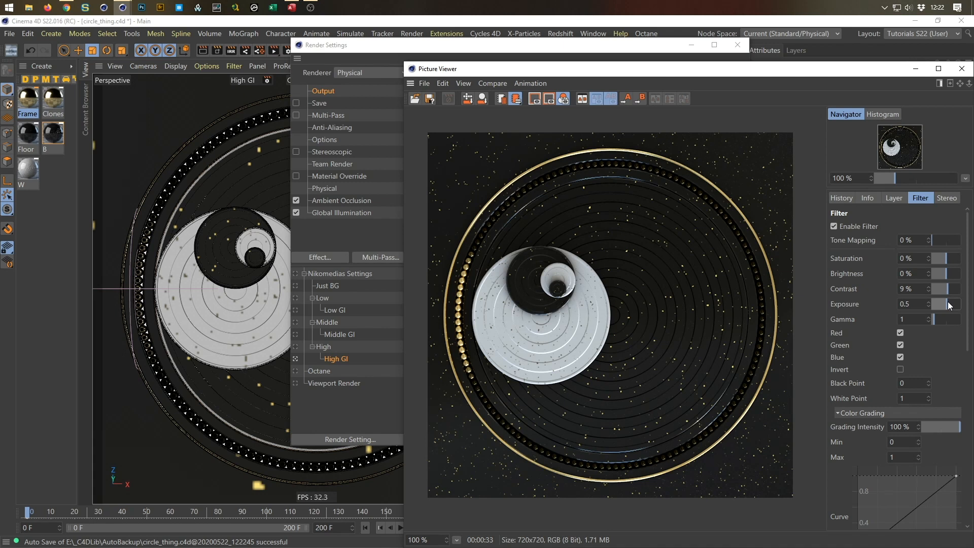
left_click_drag(948, 302, 948, 301)
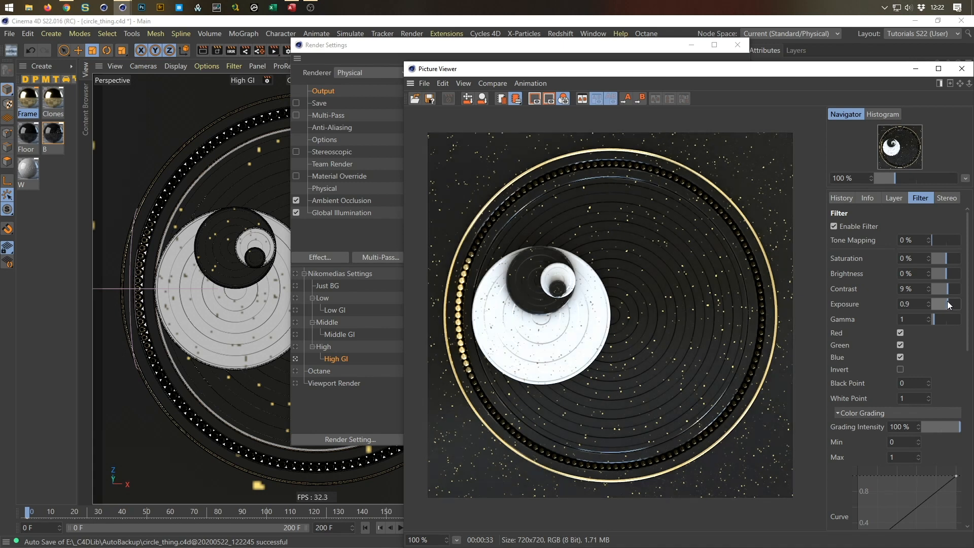
left_click(918, 304)
type("0.8")
key("Return")
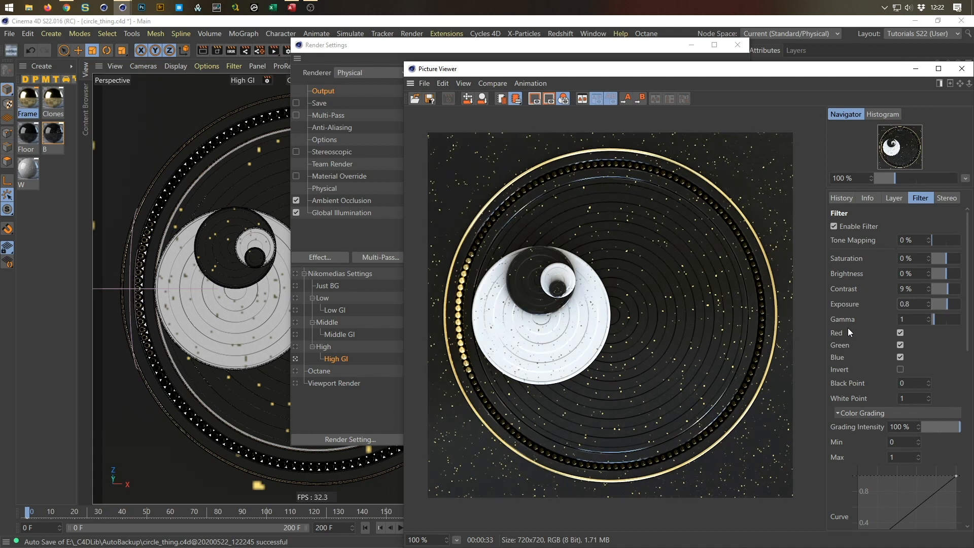